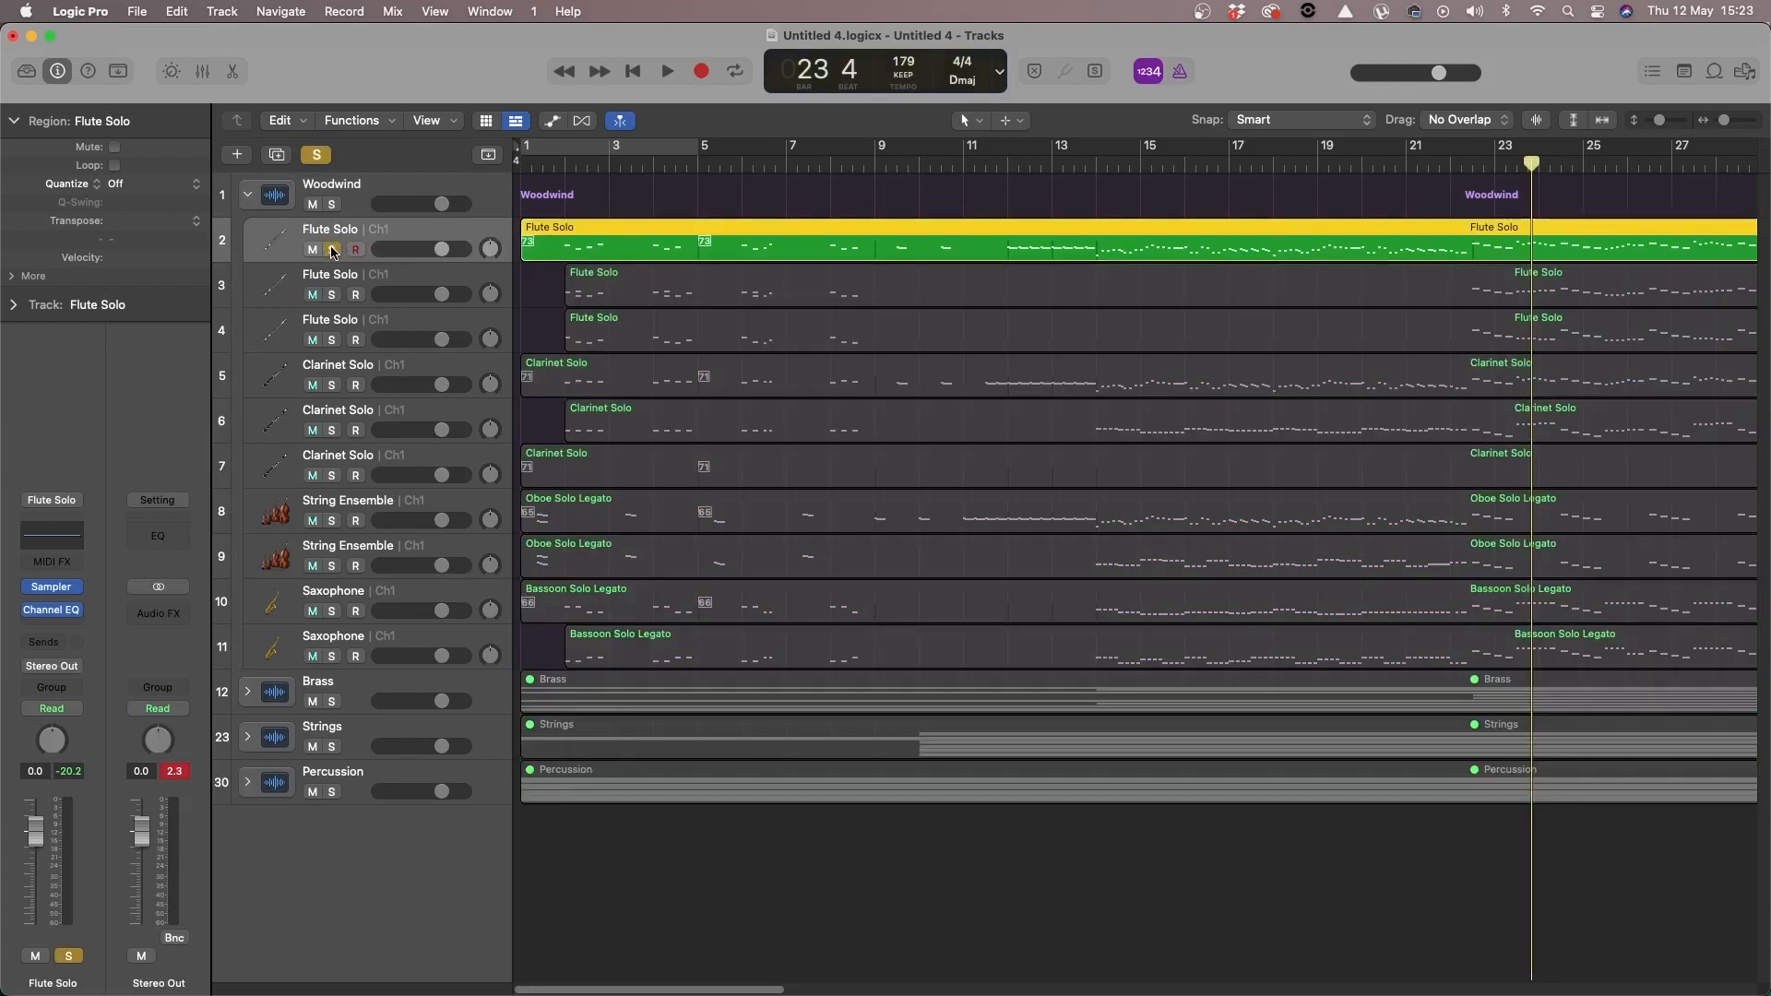
Step: Play the soloed first flute track from bar 2, solo the second flute track as well, and audition both from bar 22
left_click(569, 157)
key("space")
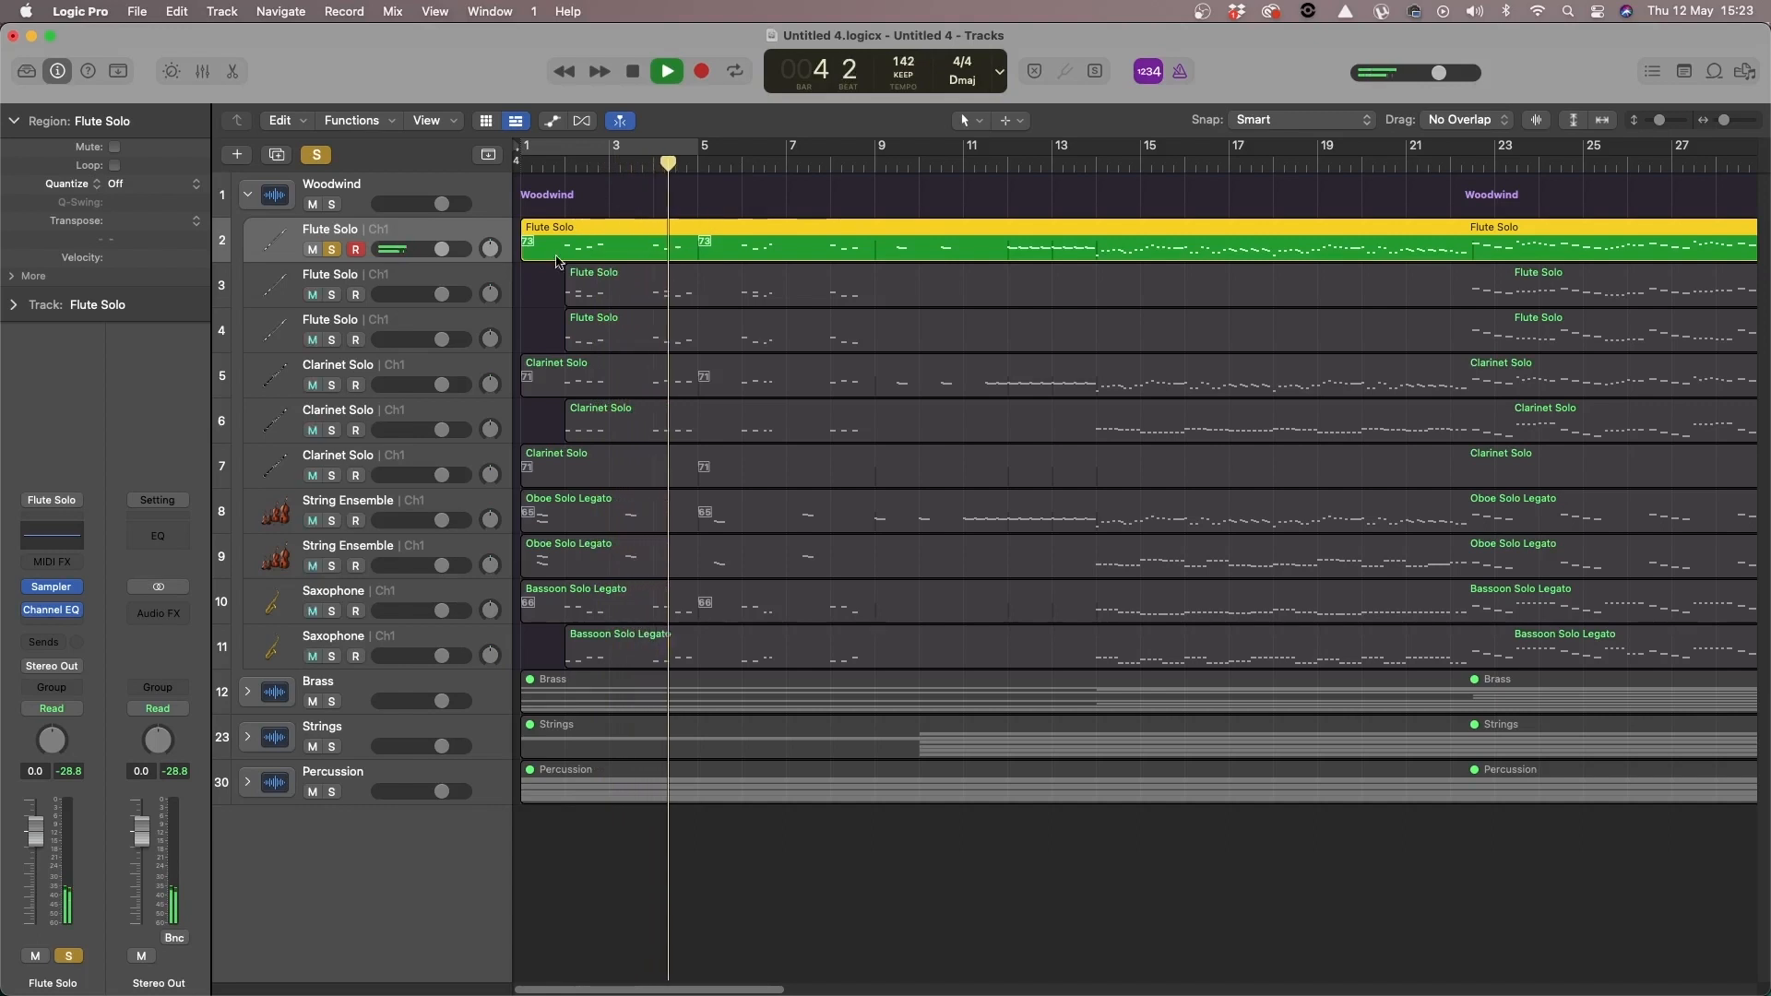
left_click(334, 295)
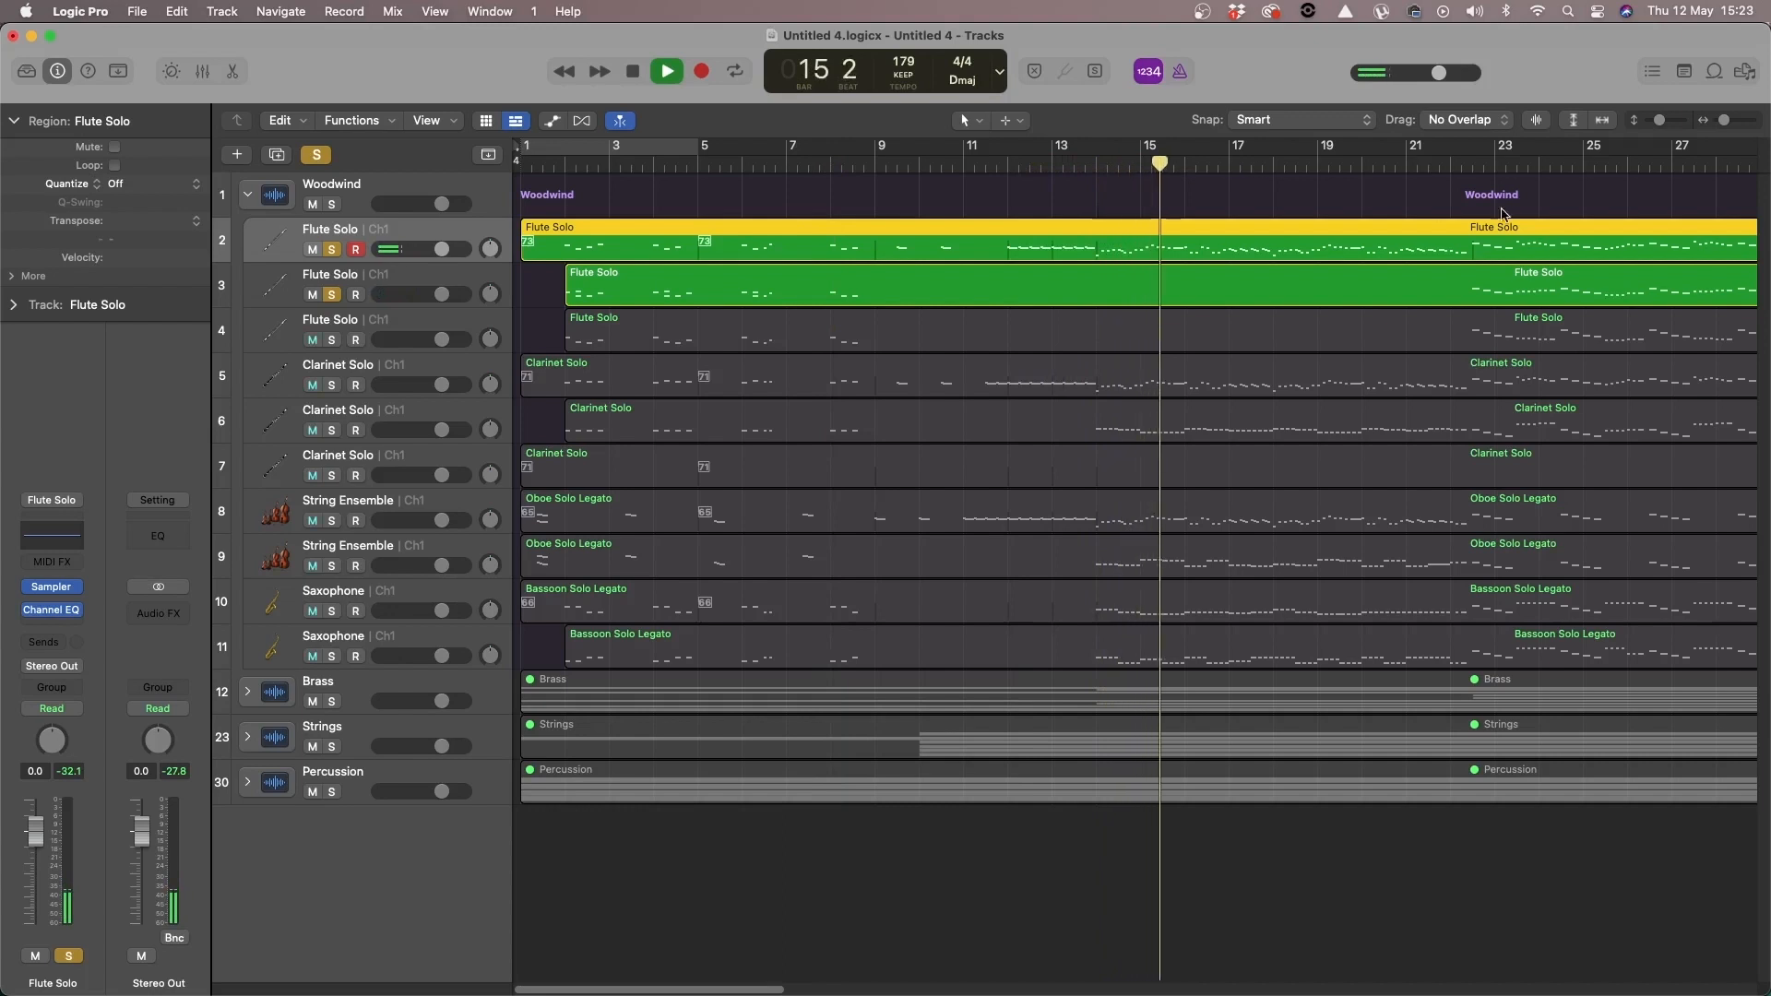
left_click(1453, 166)
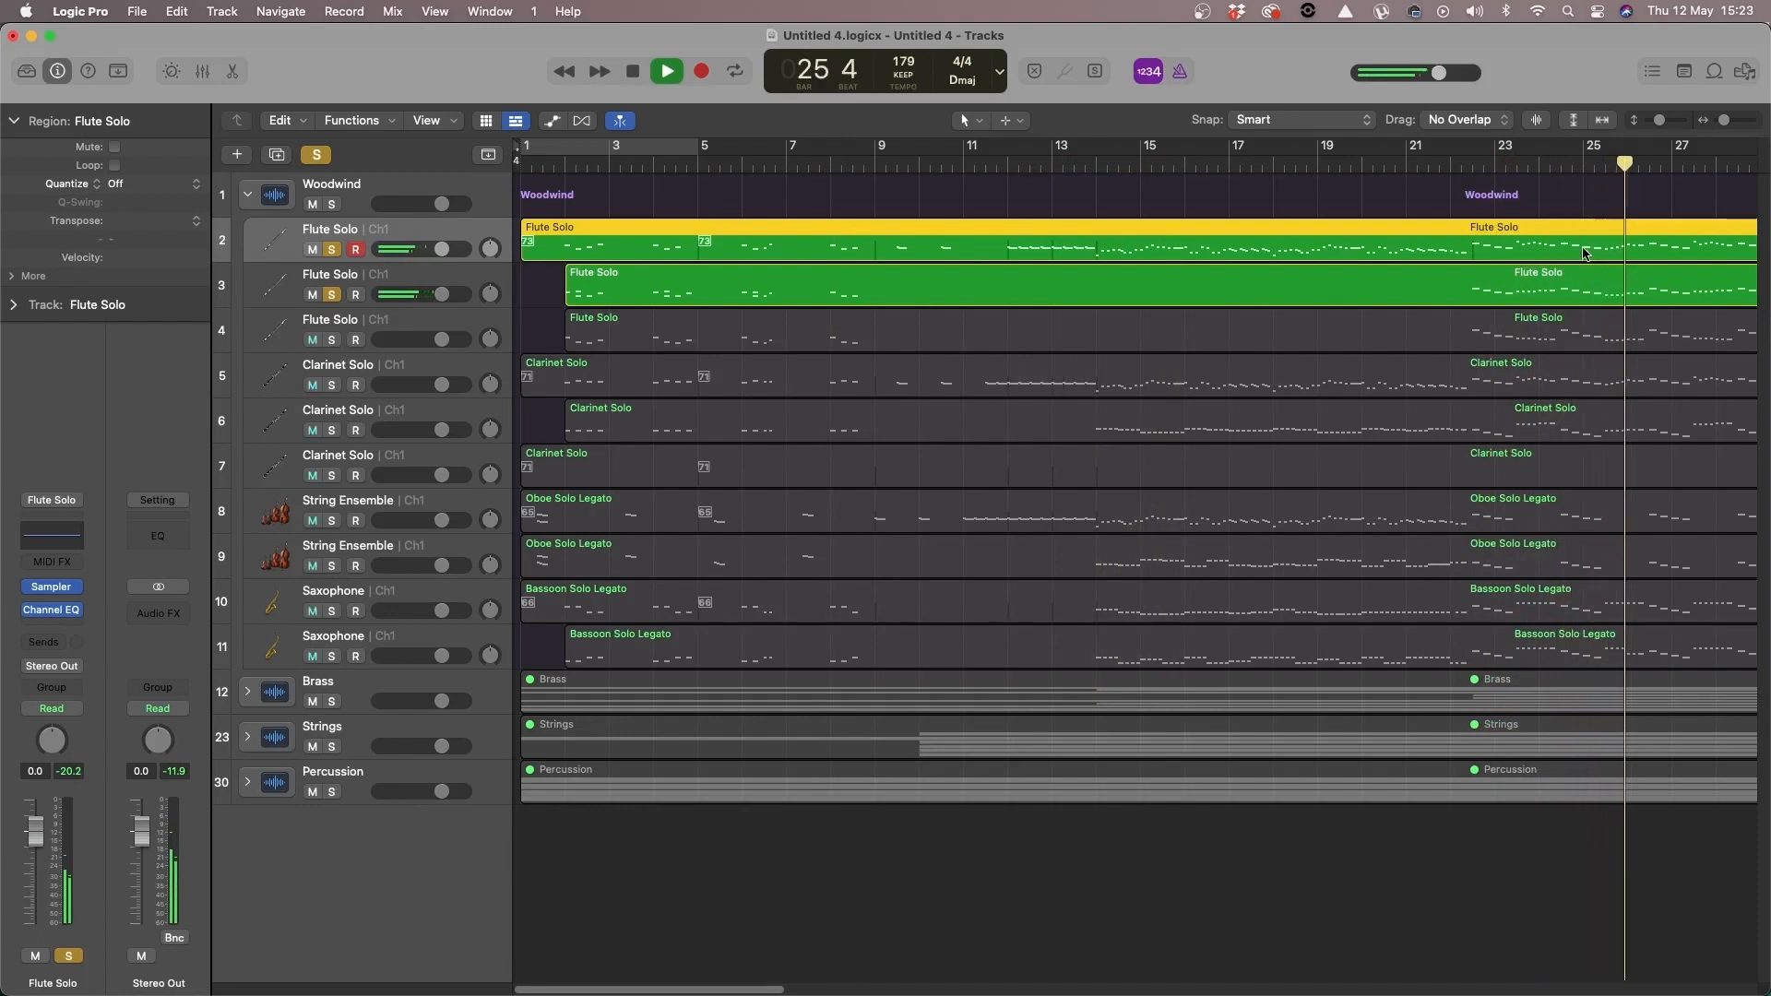
key("space")
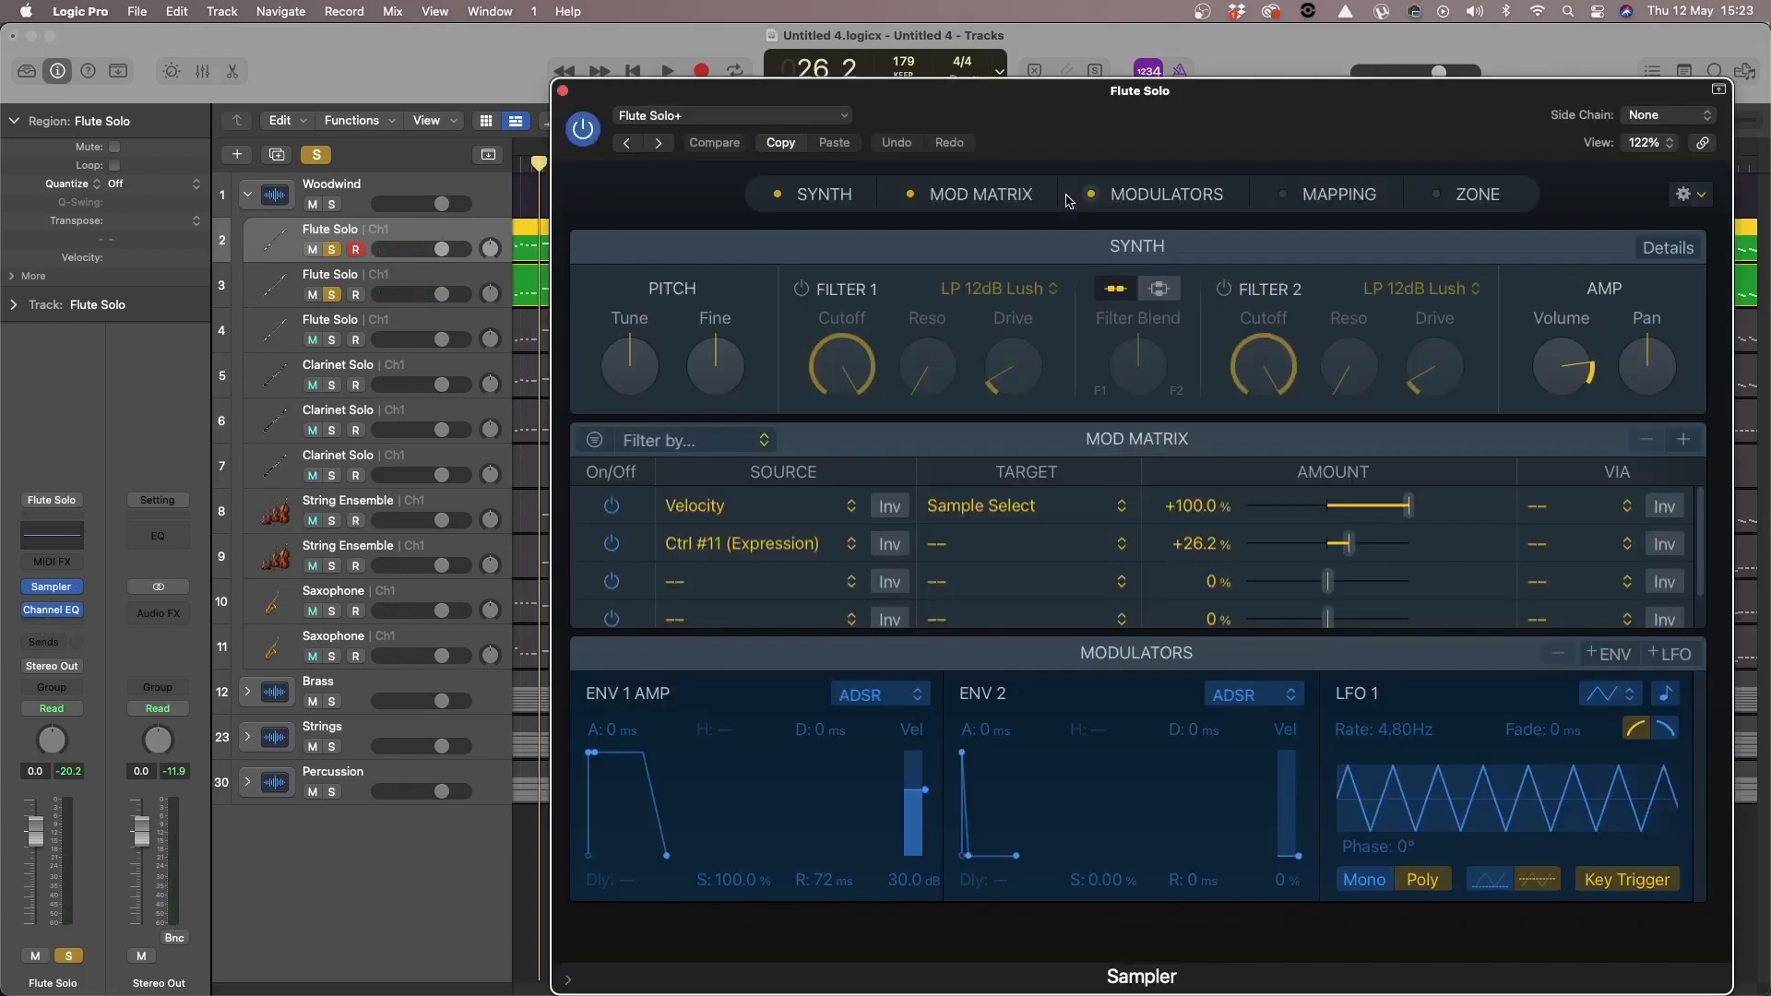
Step: Load the factory orchestral woodwind preset Flutes into the first flute track's Sampler and close the plug-in window
left_click_drag(1076, 116, 1044, 64)
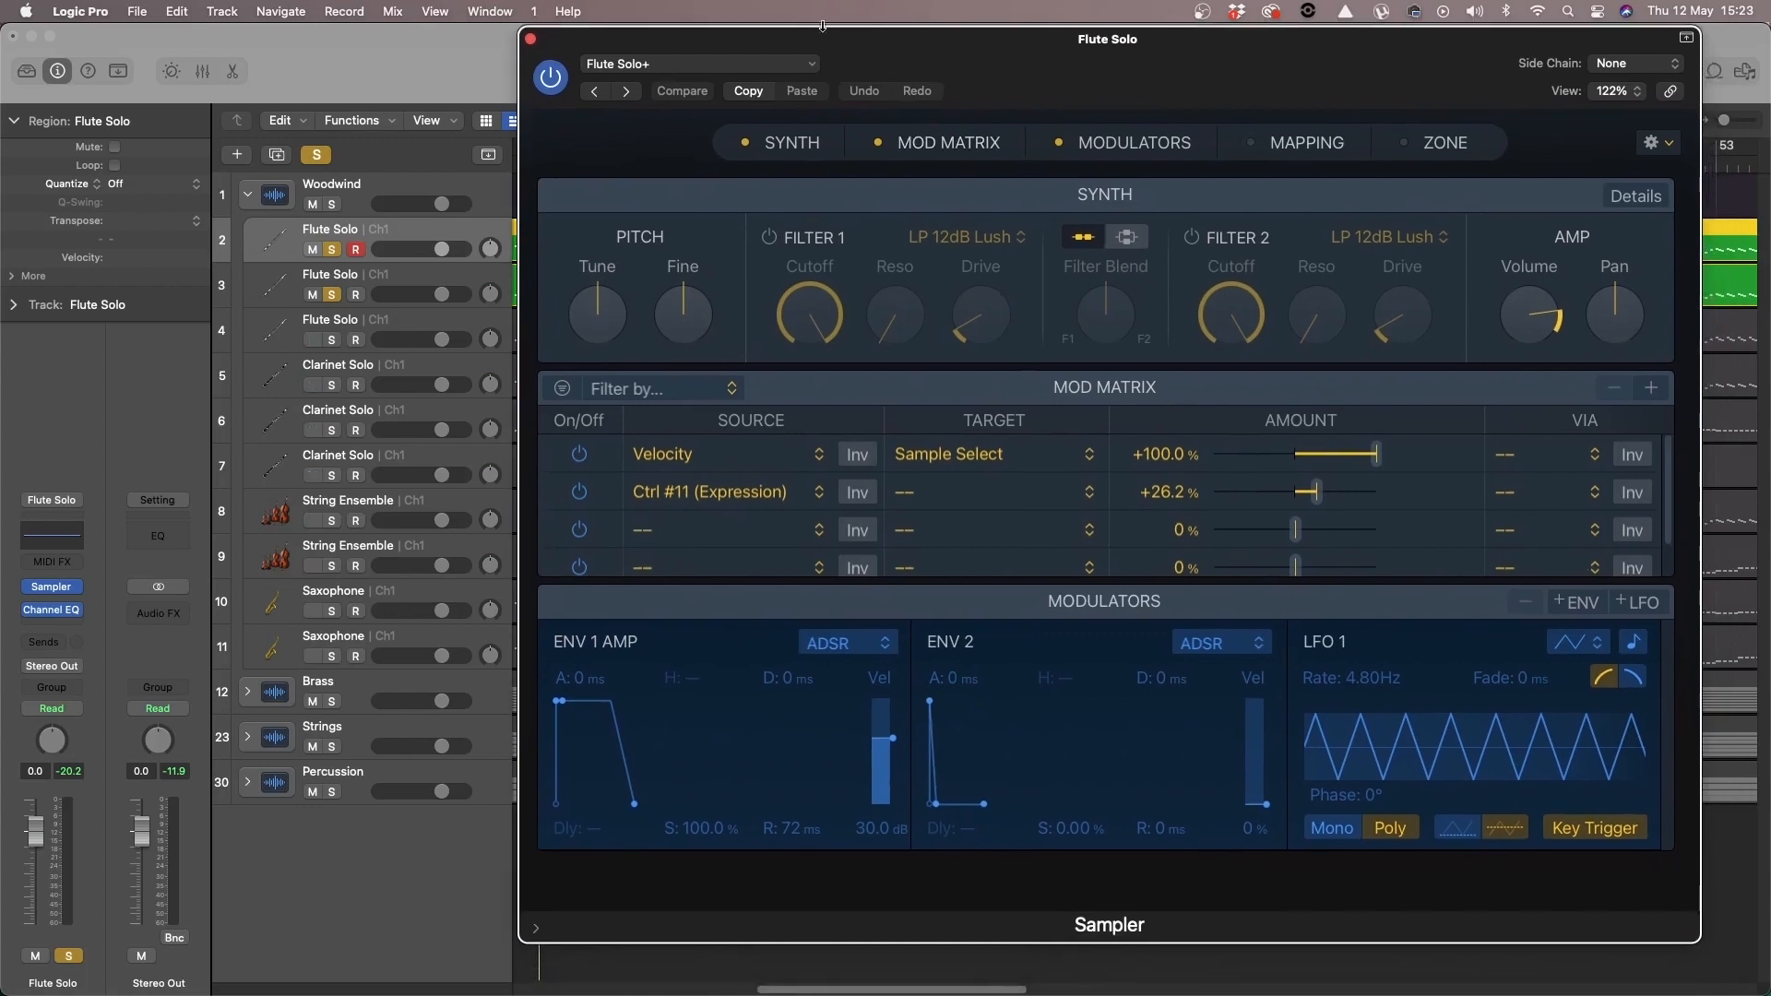
left_click(719, 64)
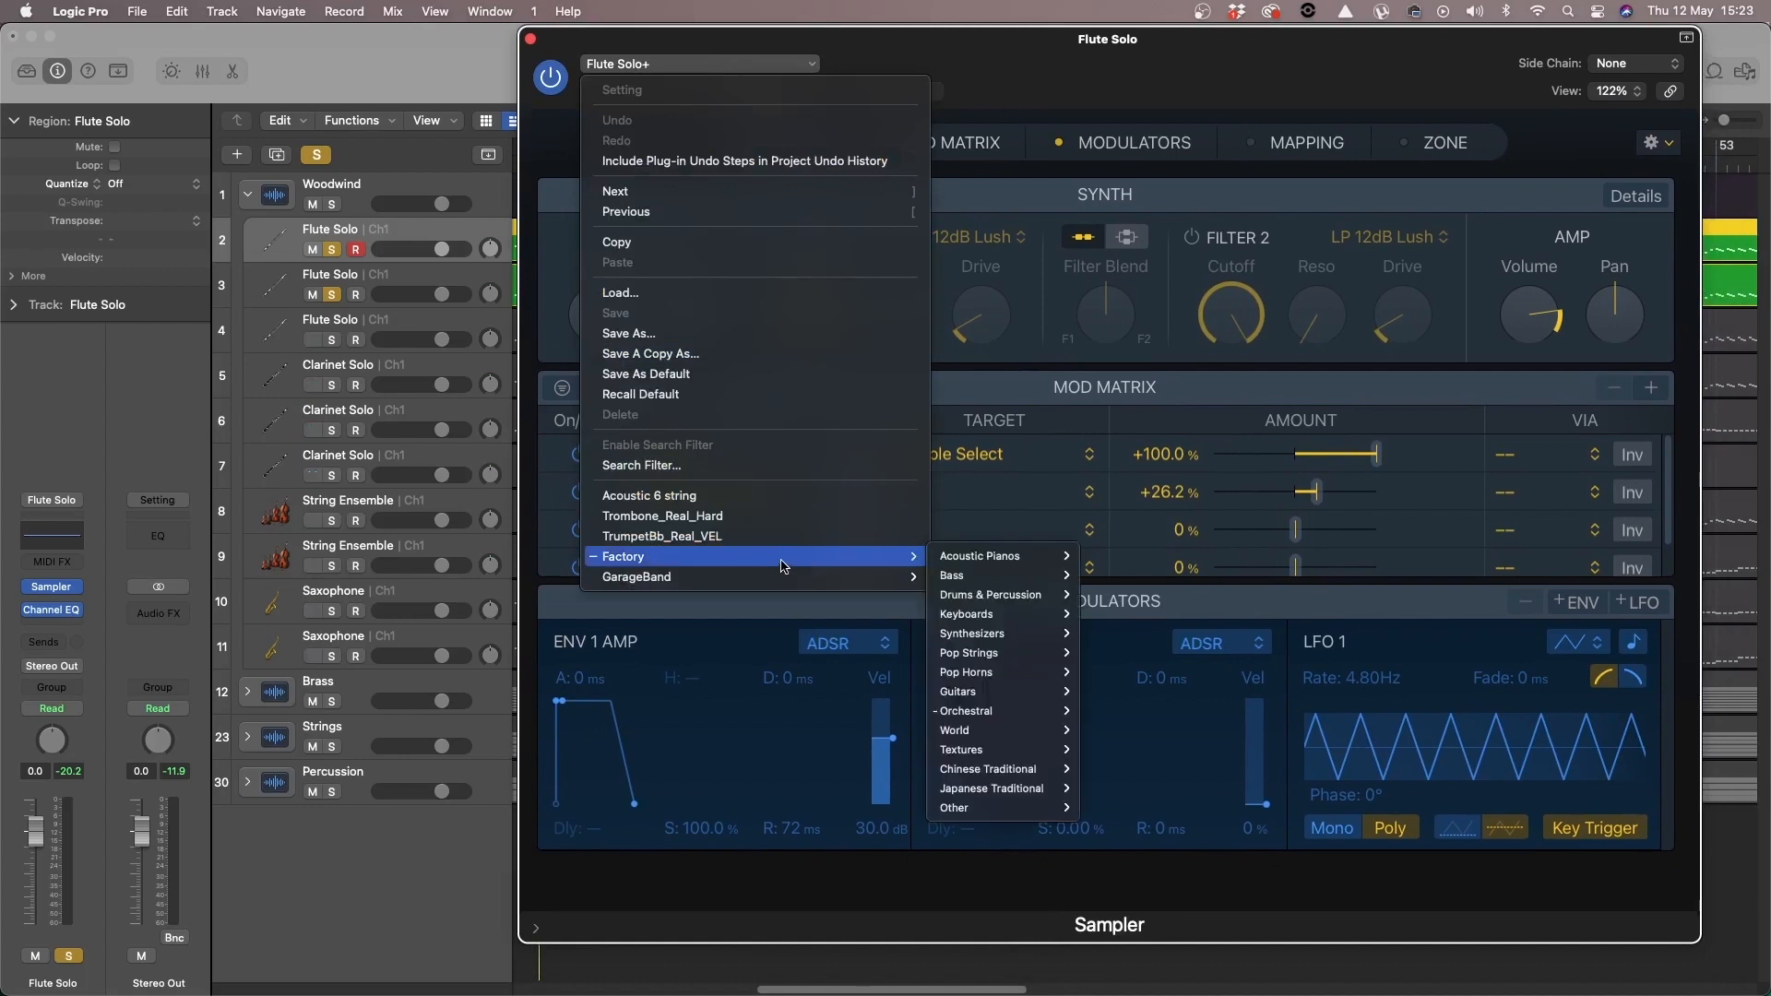
mouse_move(890, 557)
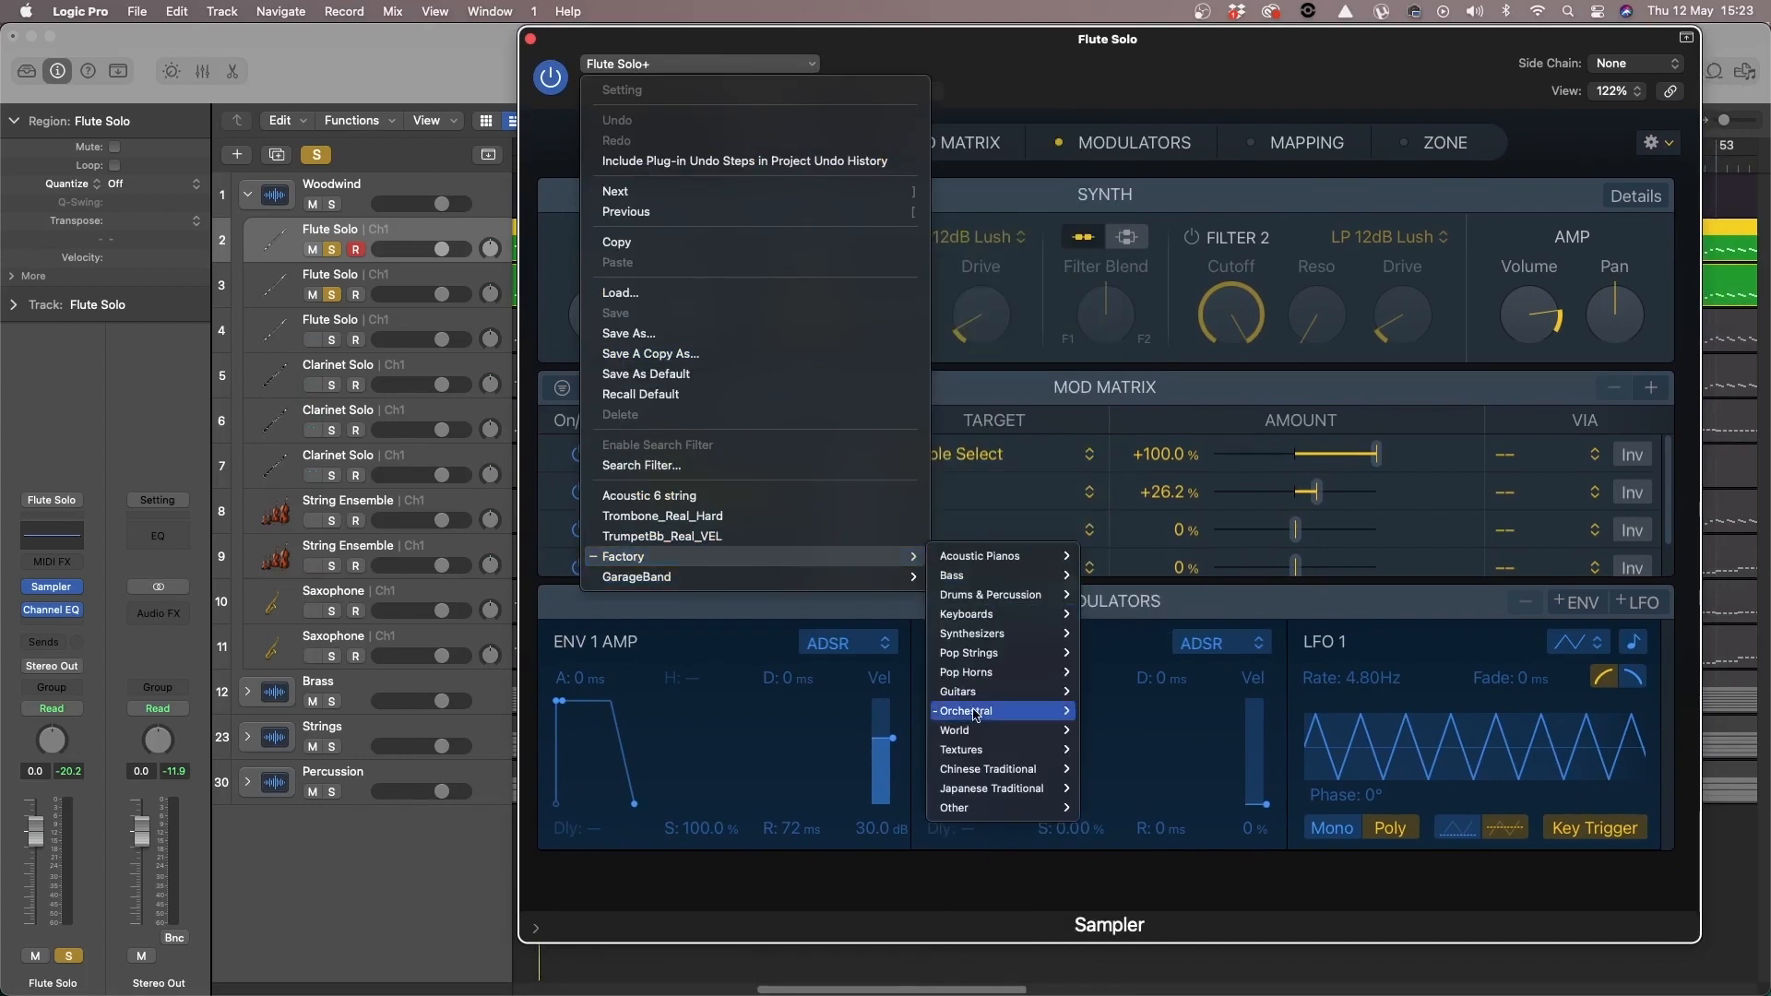
mouse_move(971, 712)
mouse_move(1145, 714)
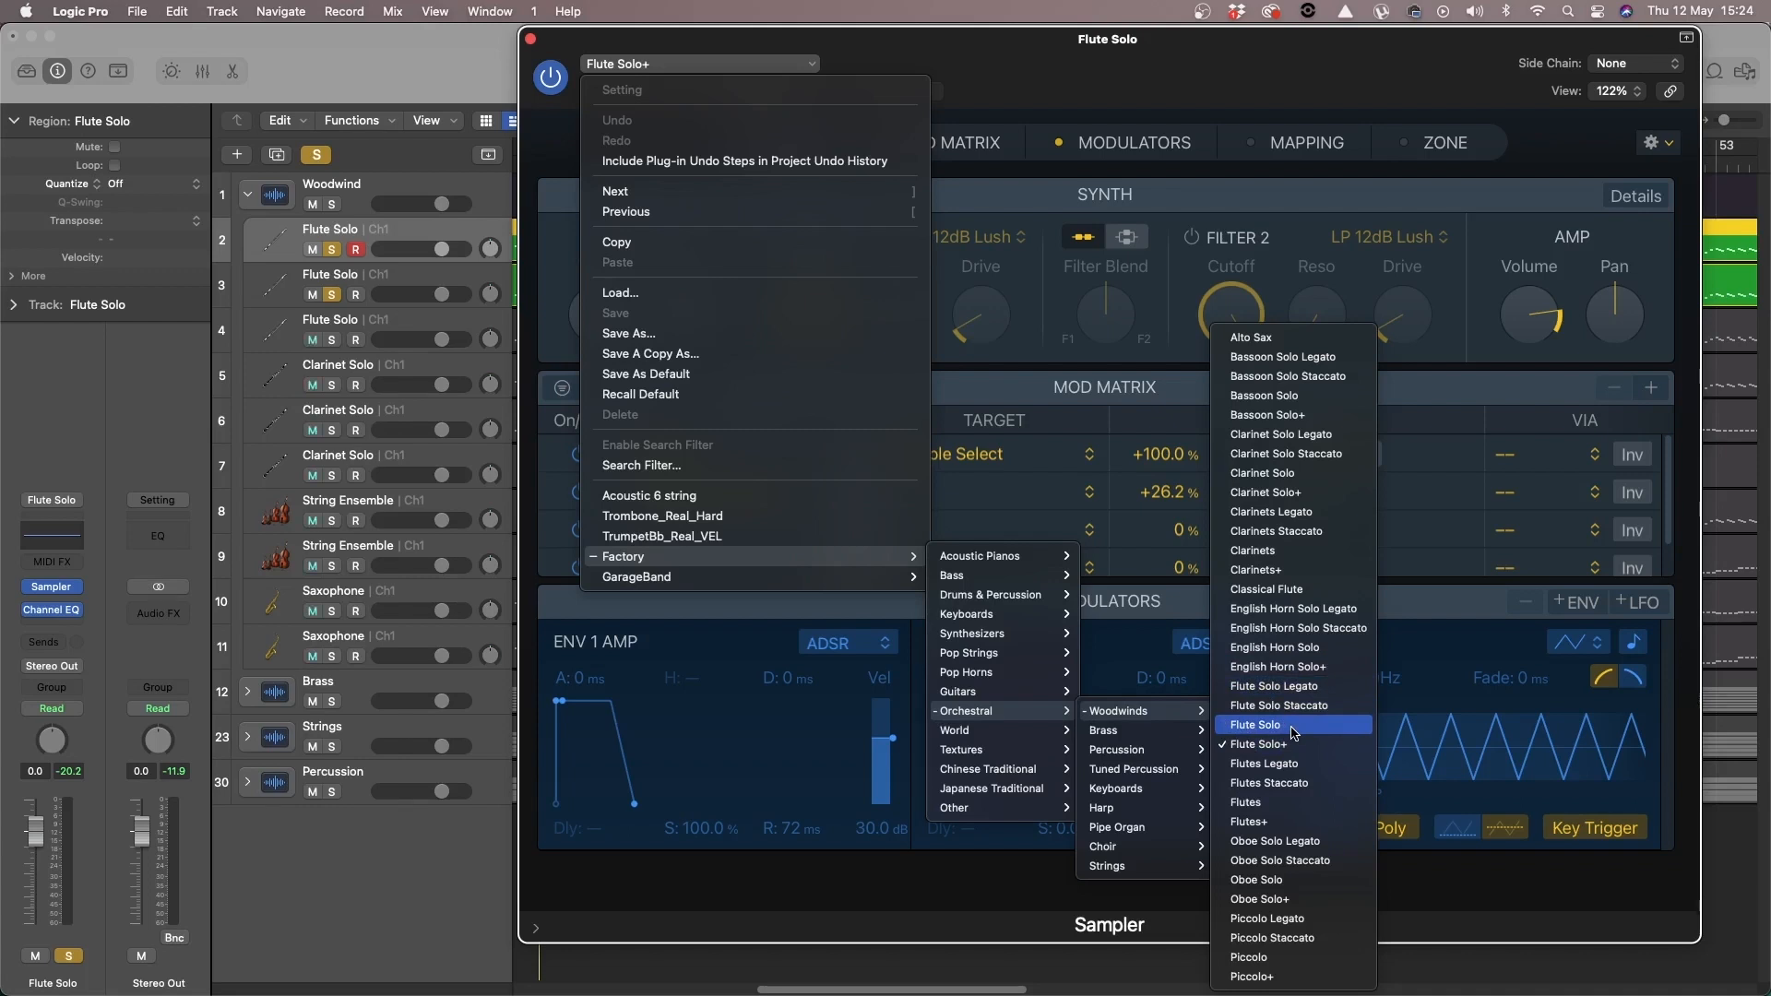
left_click(1301, 802)
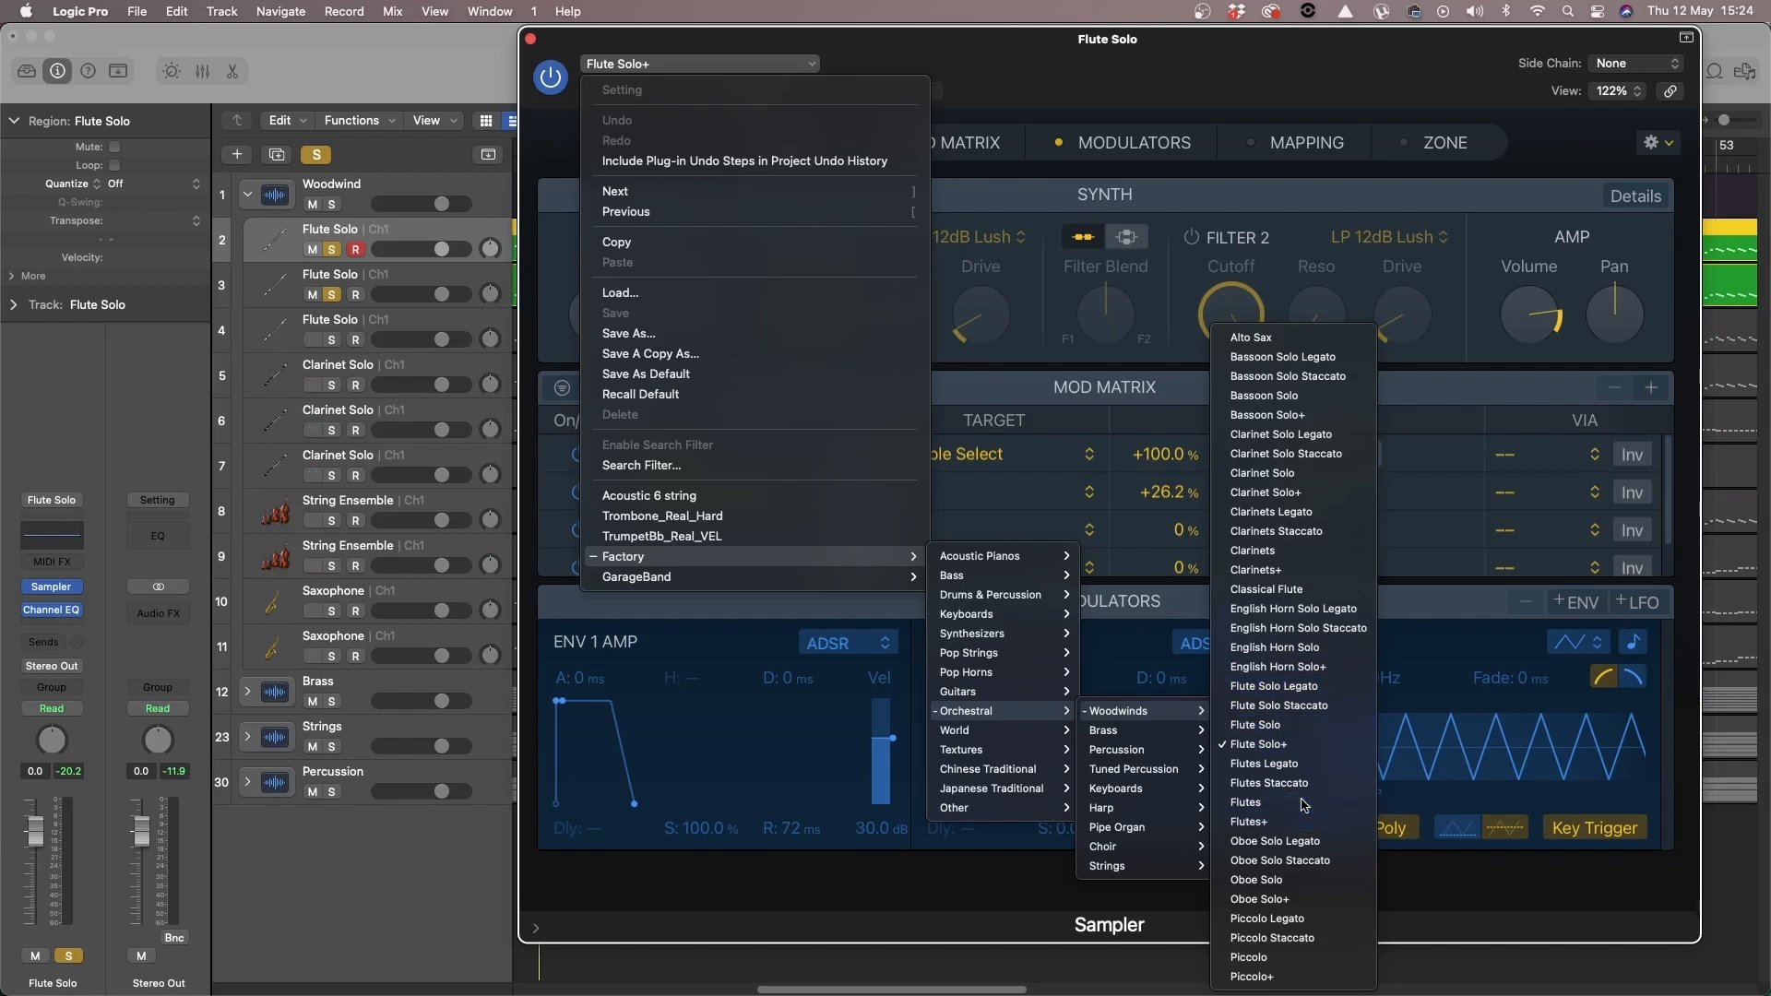
left_click(531, 40)
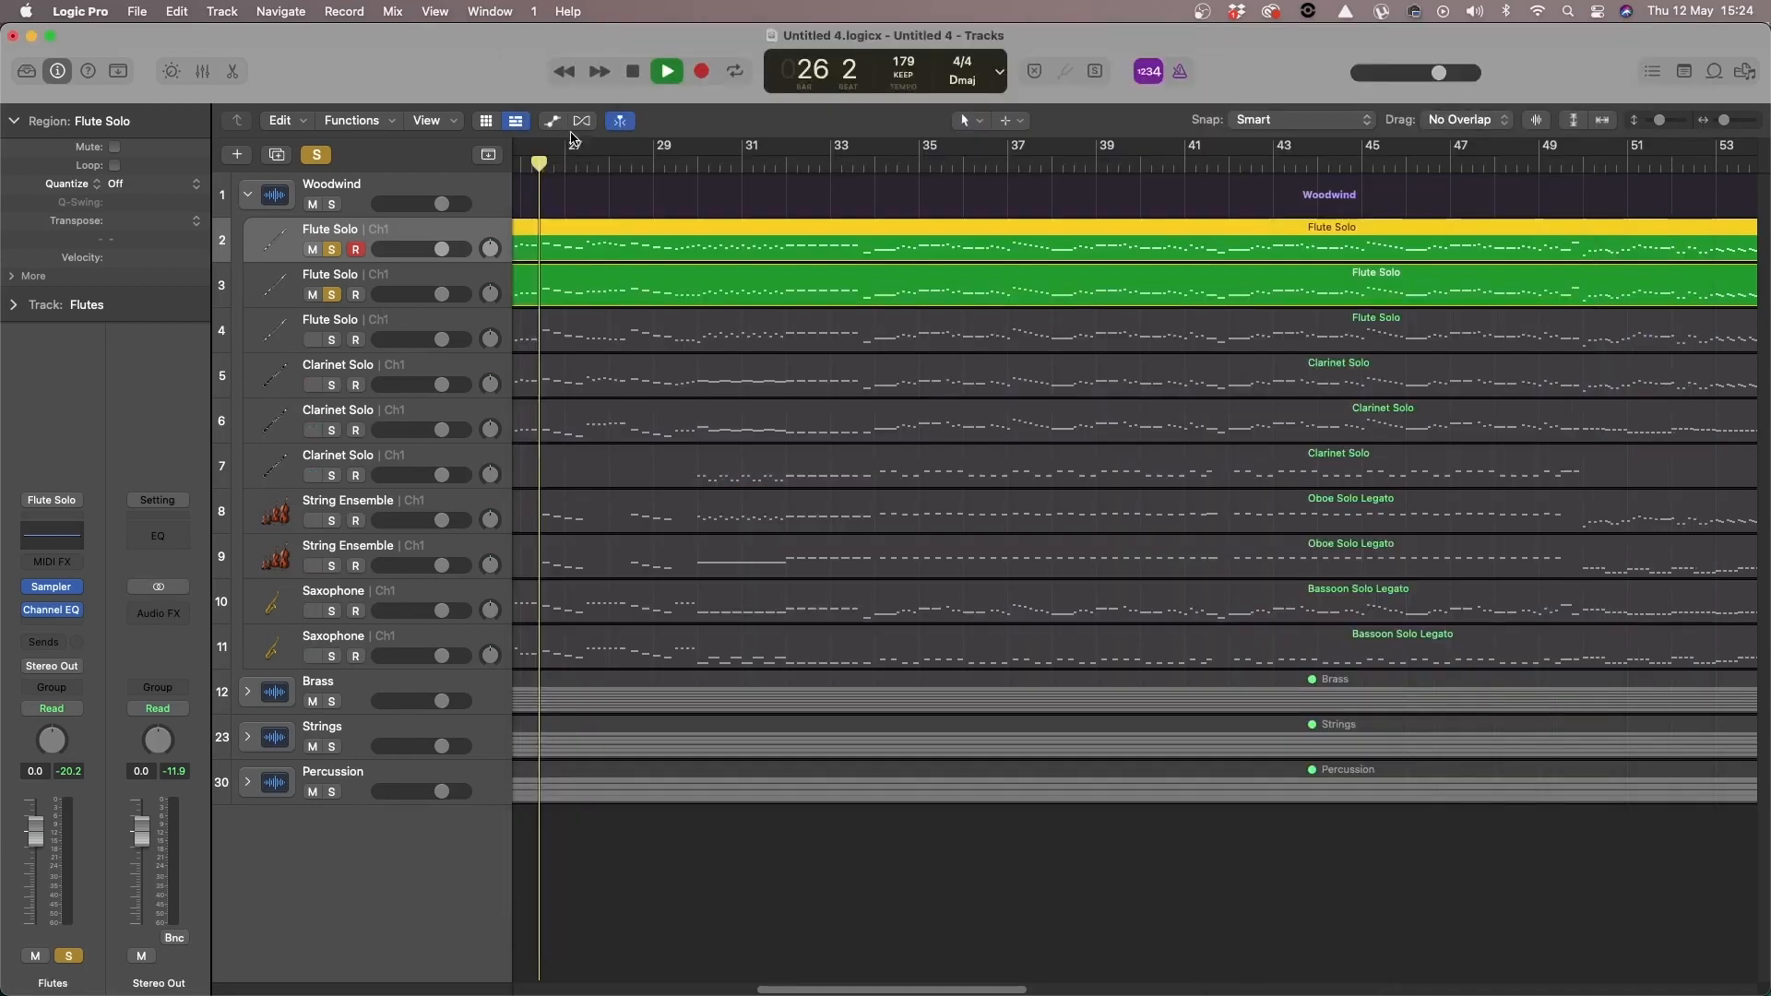
Step: Switch the first flute track's solo off and on again for comparison, and play both flutes from about bar 45
left_click(331, 249)
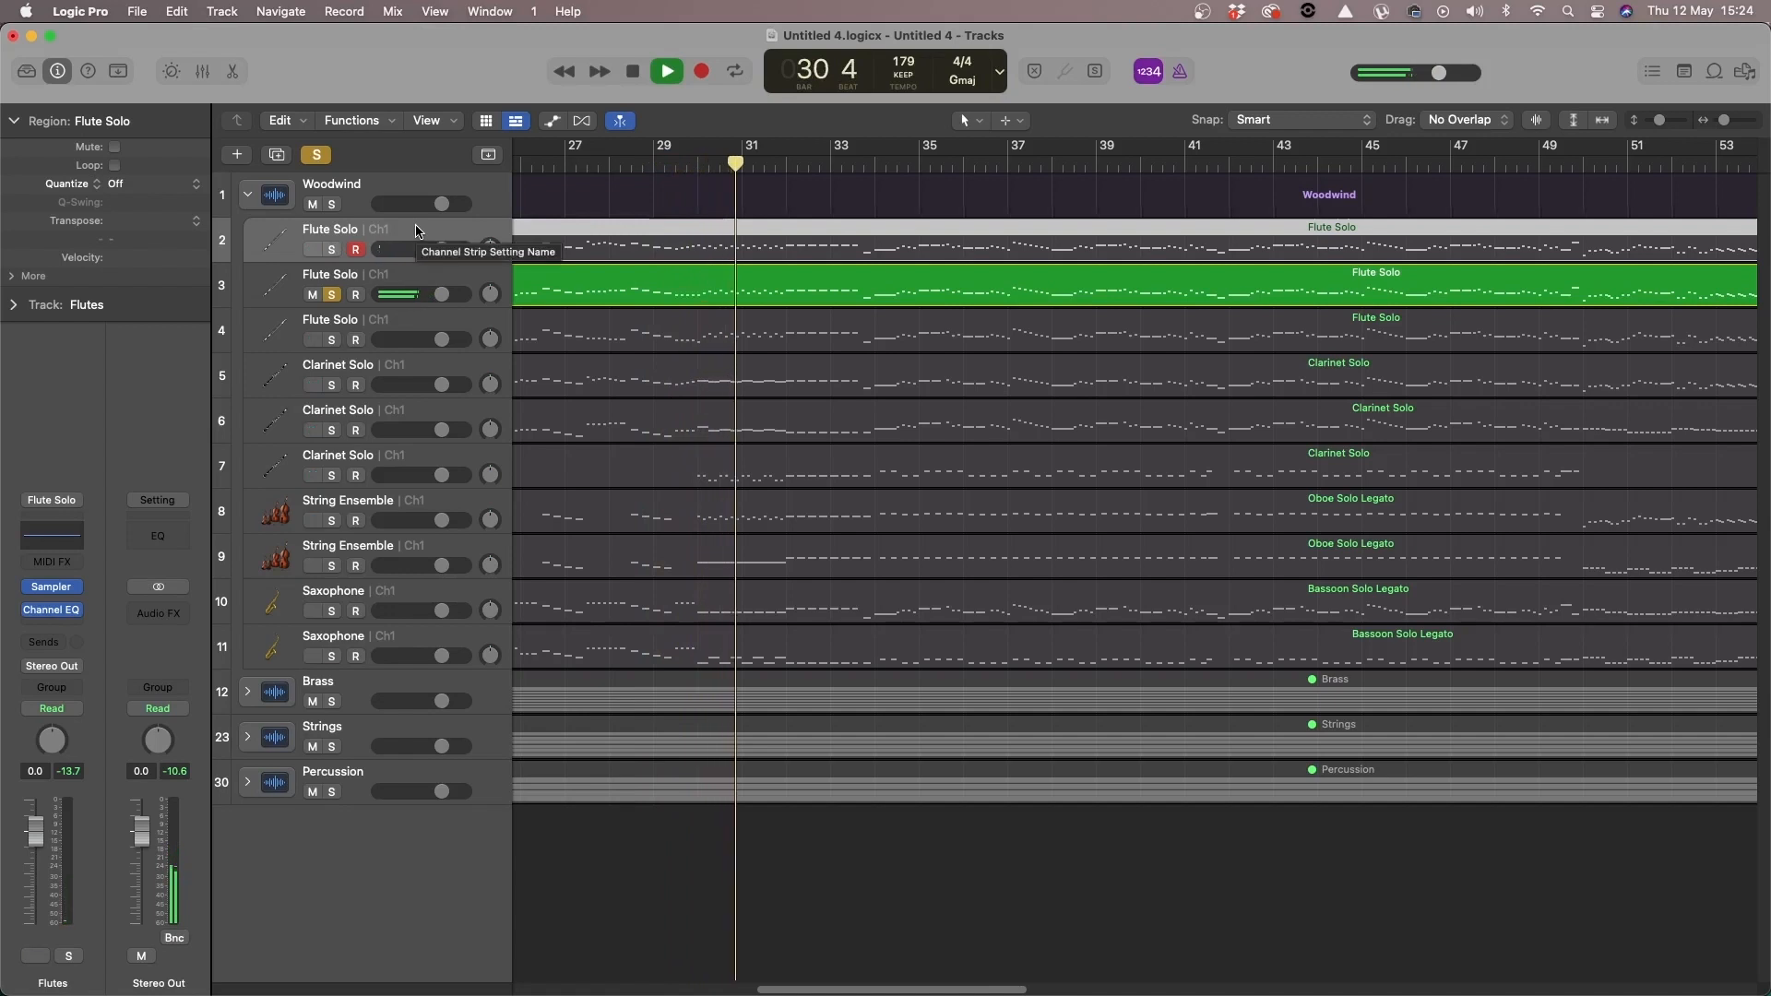
key("space")
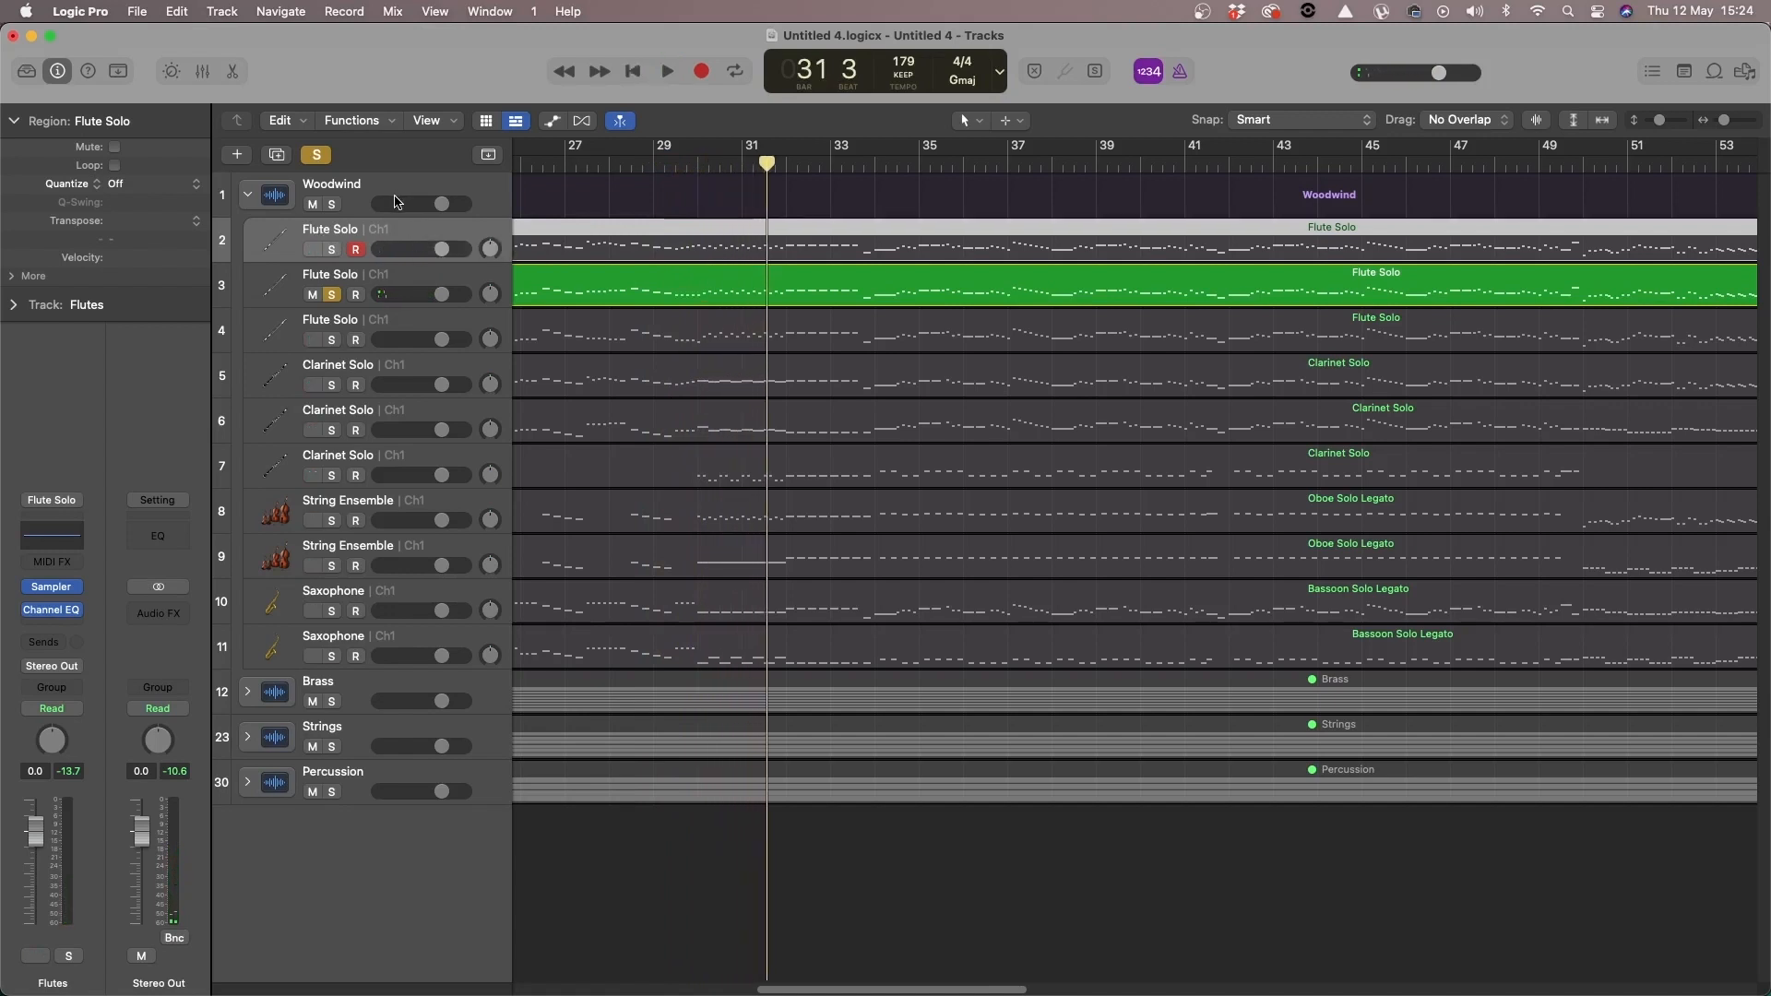
key("s")
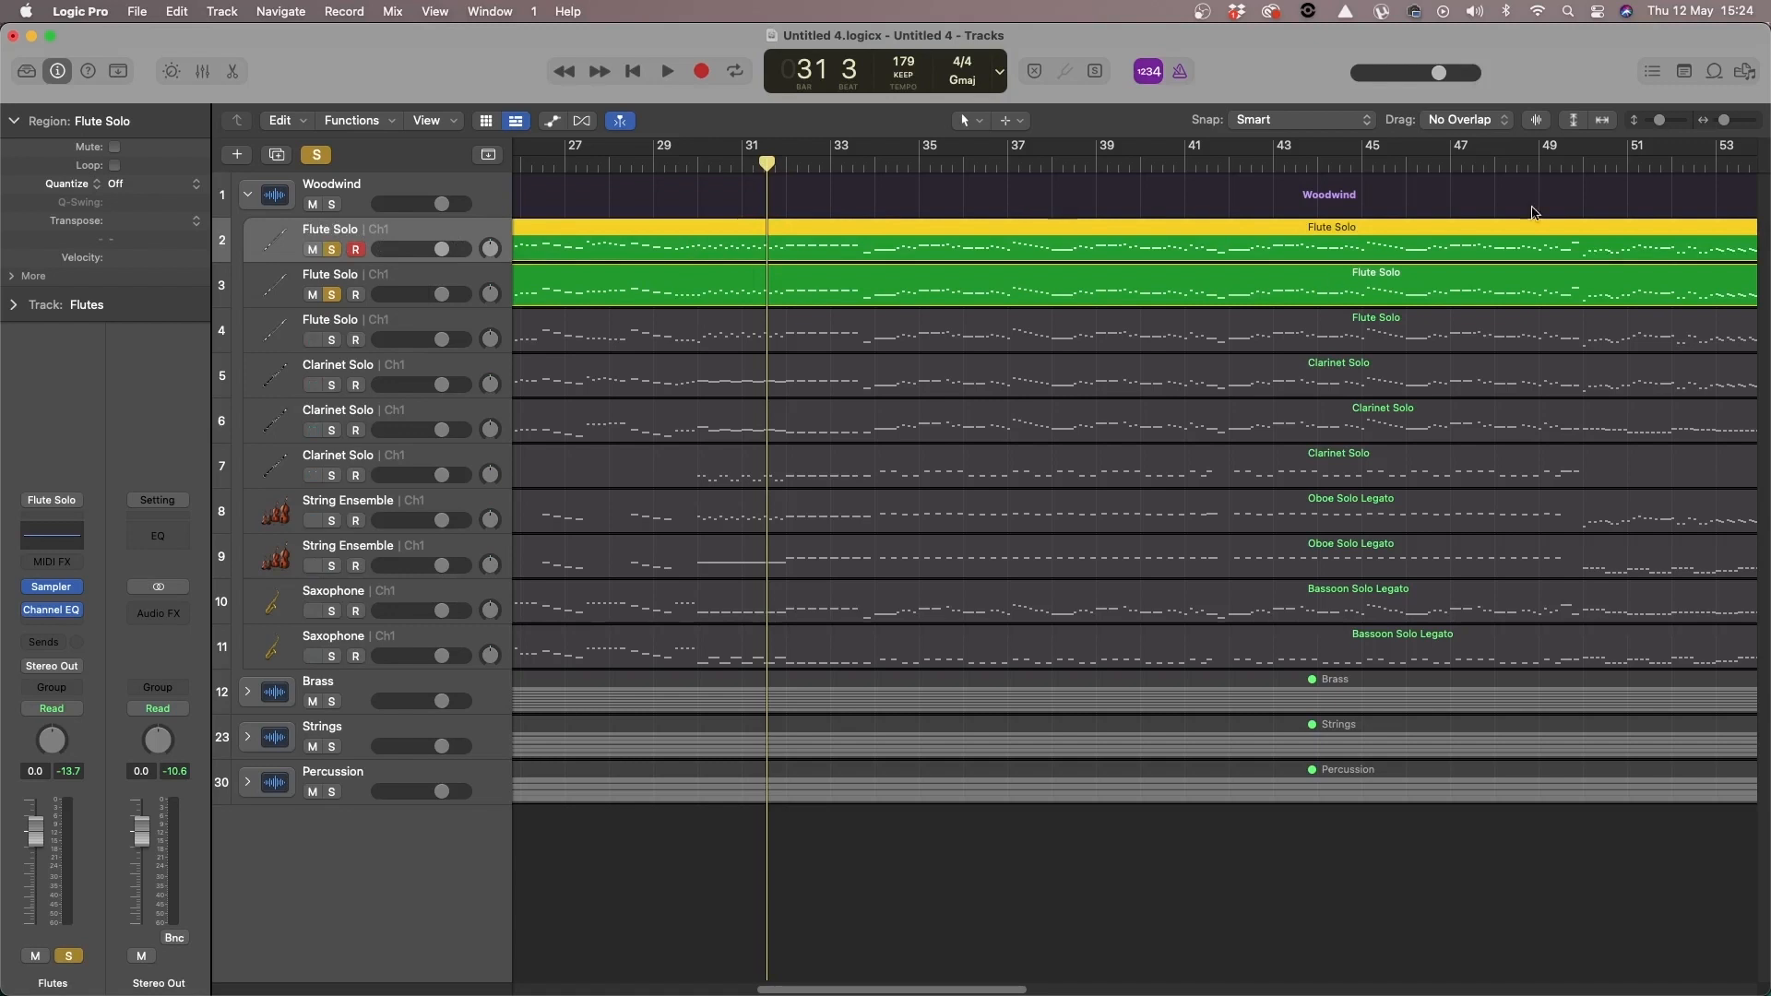
left_click(1361, 161)
key("space")
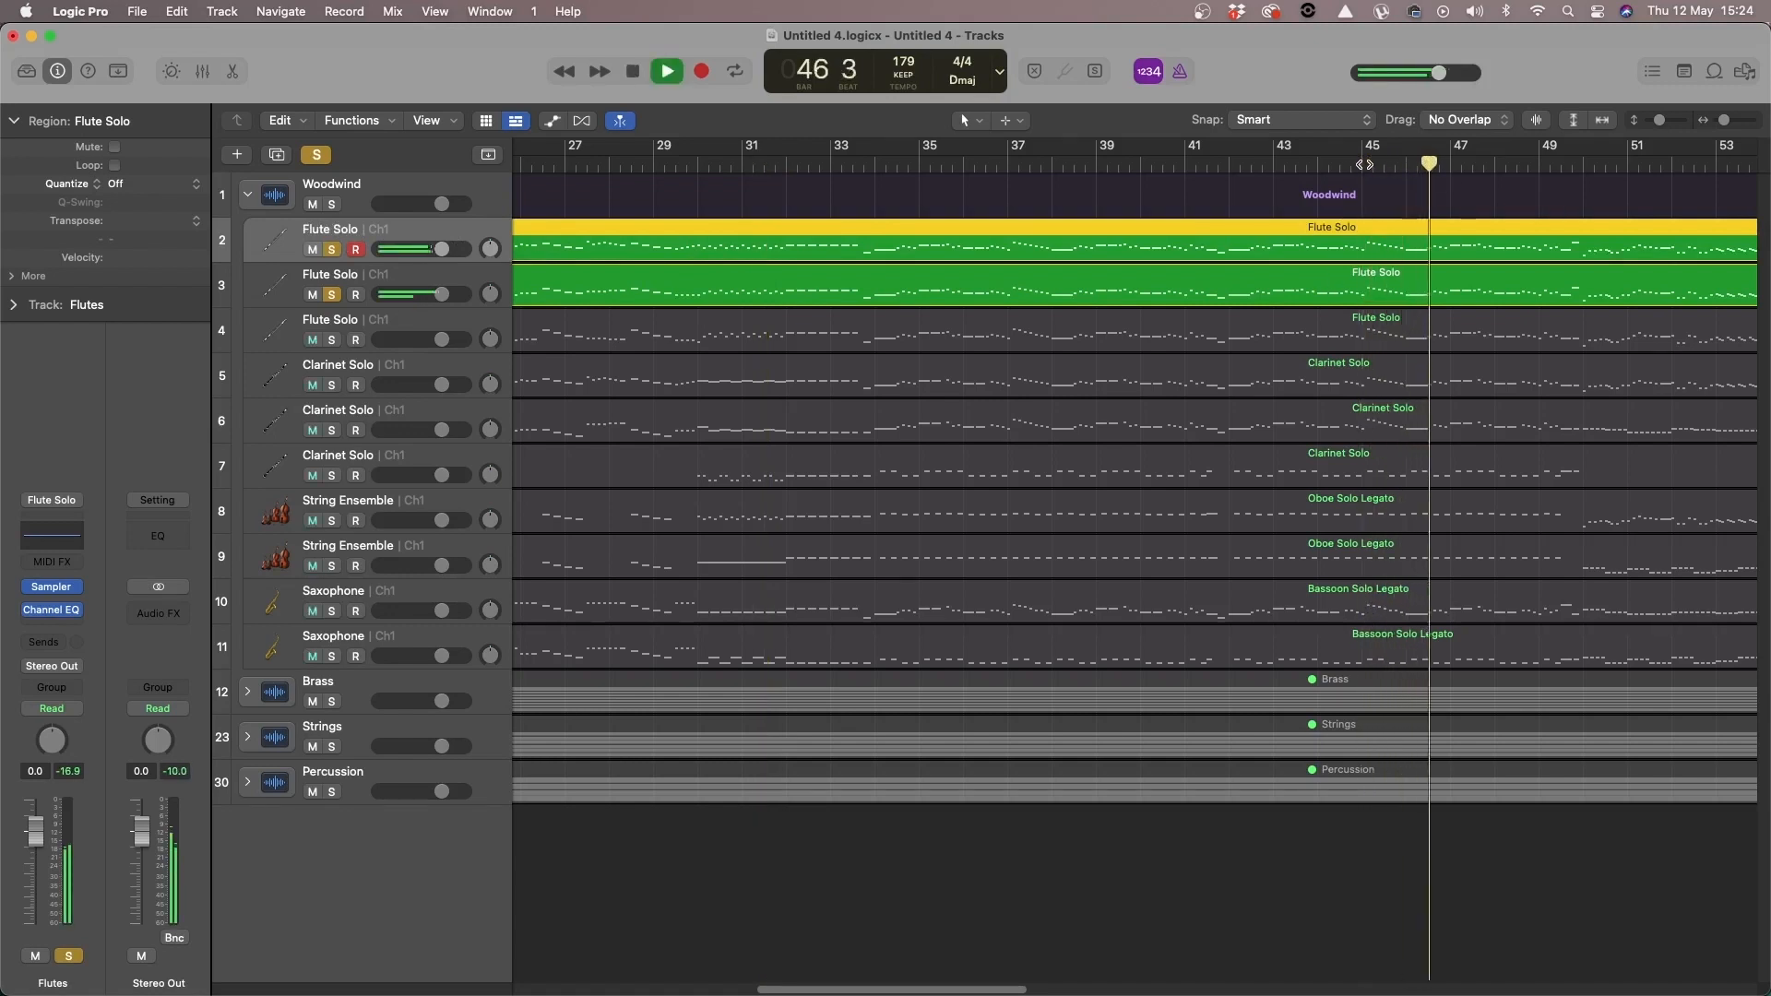
key("space")
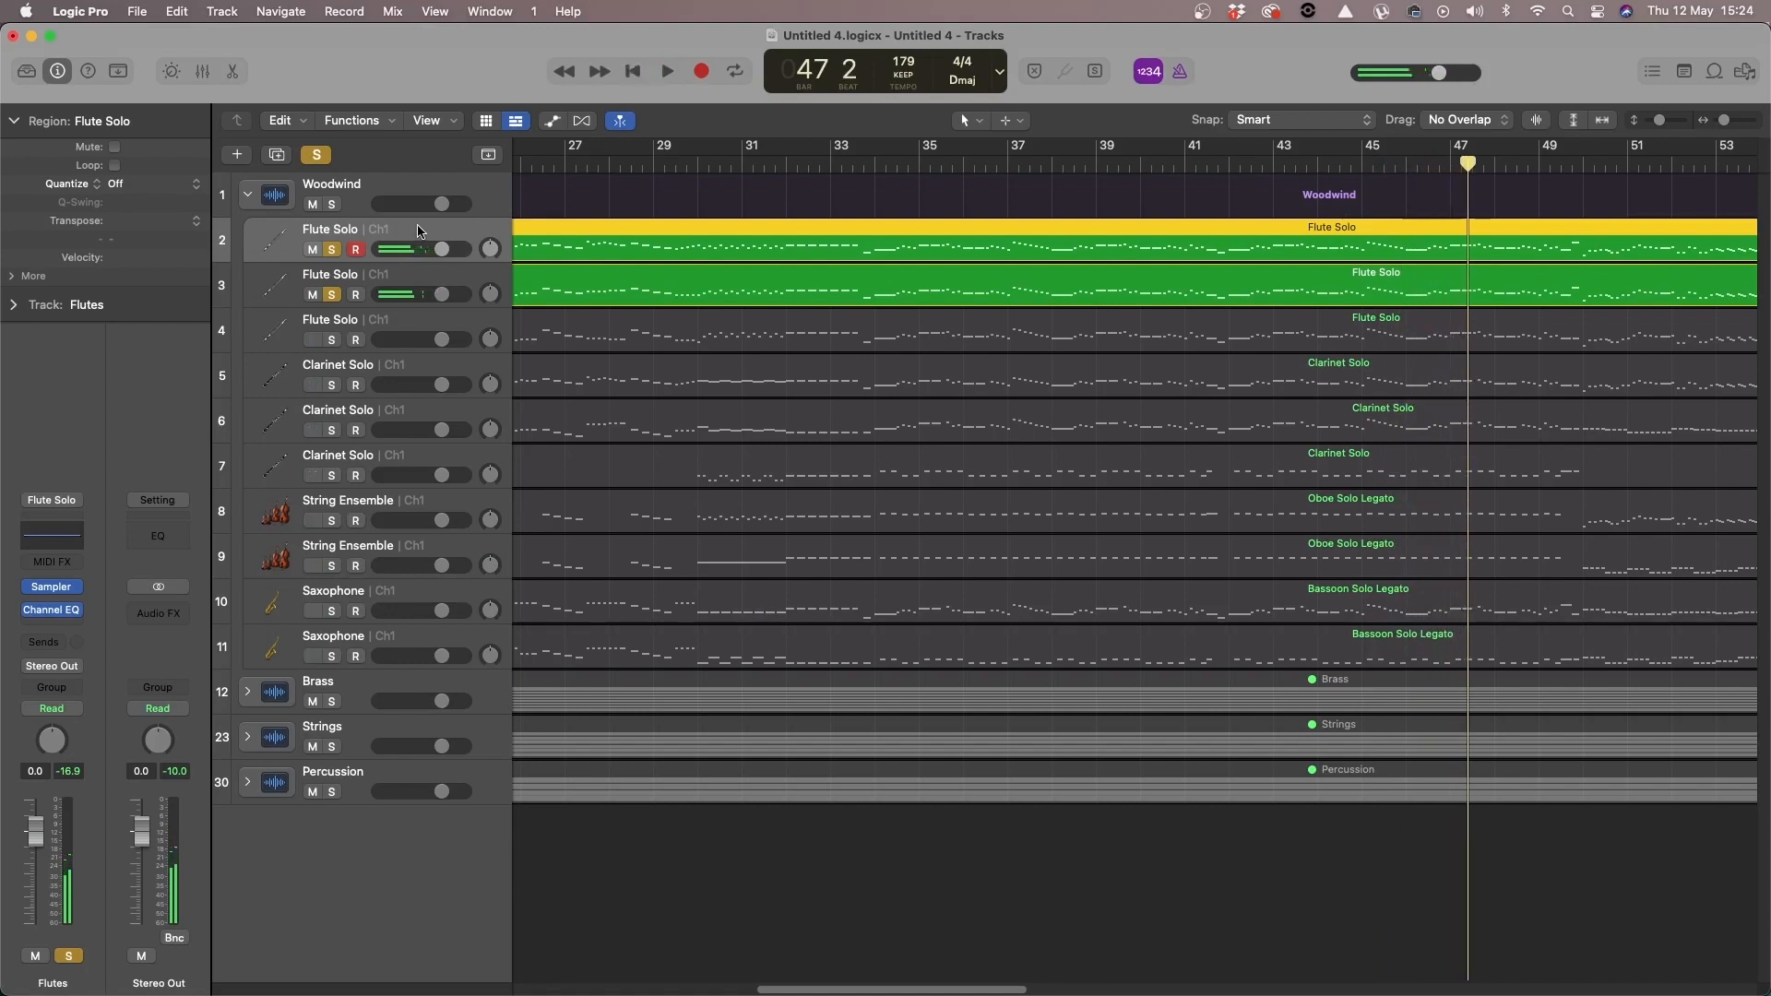
Step: Load the factory woodwind preset Piccolo into the first flute track's Sampler and close the plug-in window
left_click(51, 586)
left_click(701, 63)
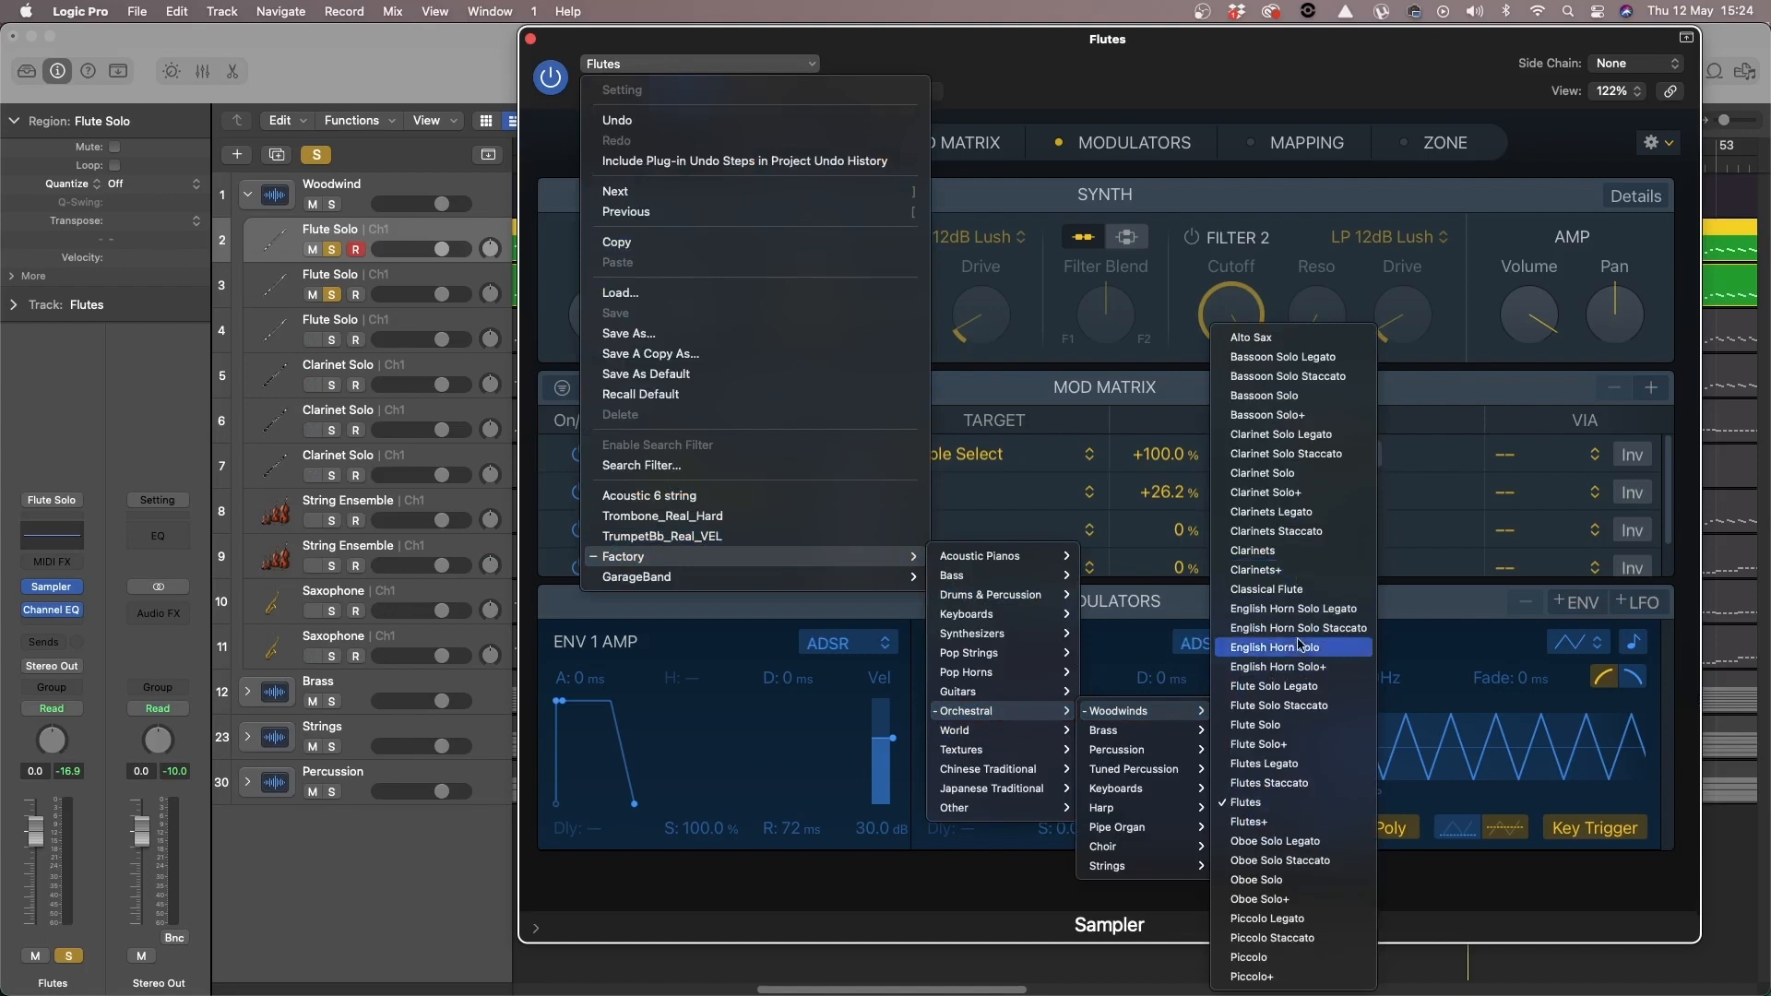
left_click(1305, 956)
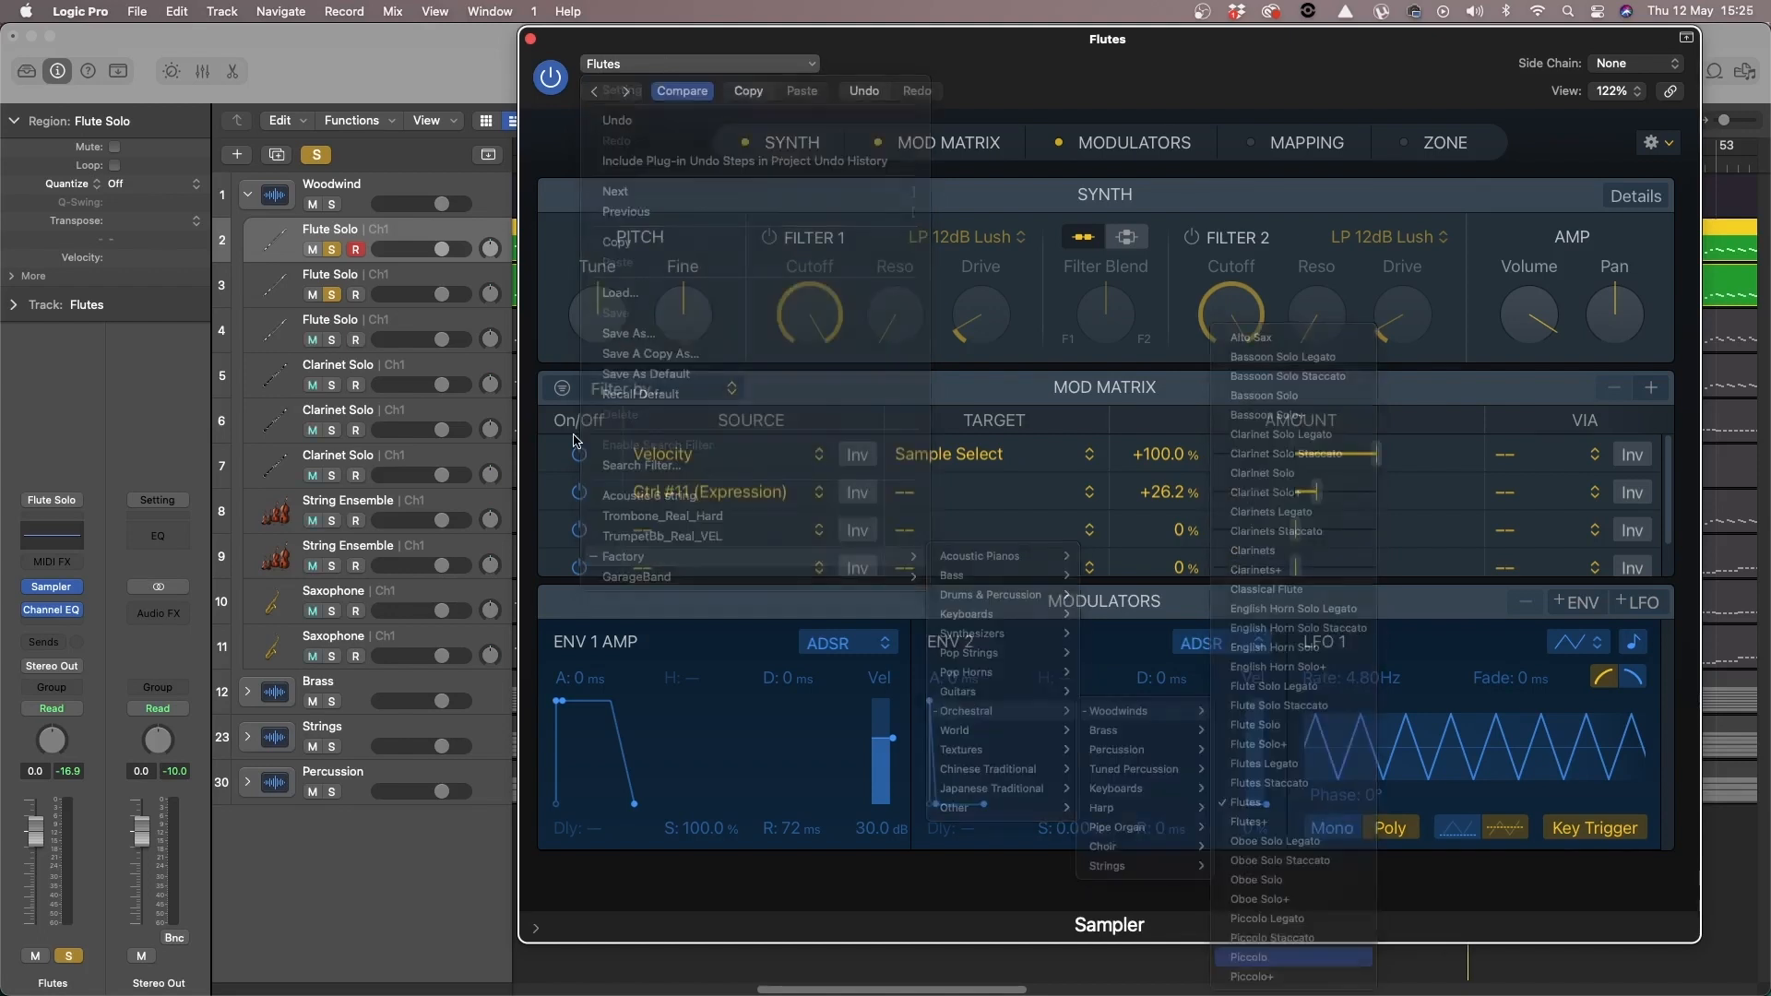
left_click(530, 41)
Step: Turn off solo on the second flute track and audition the first track's piccolo on its own
left_click(331, 294)
key("space")
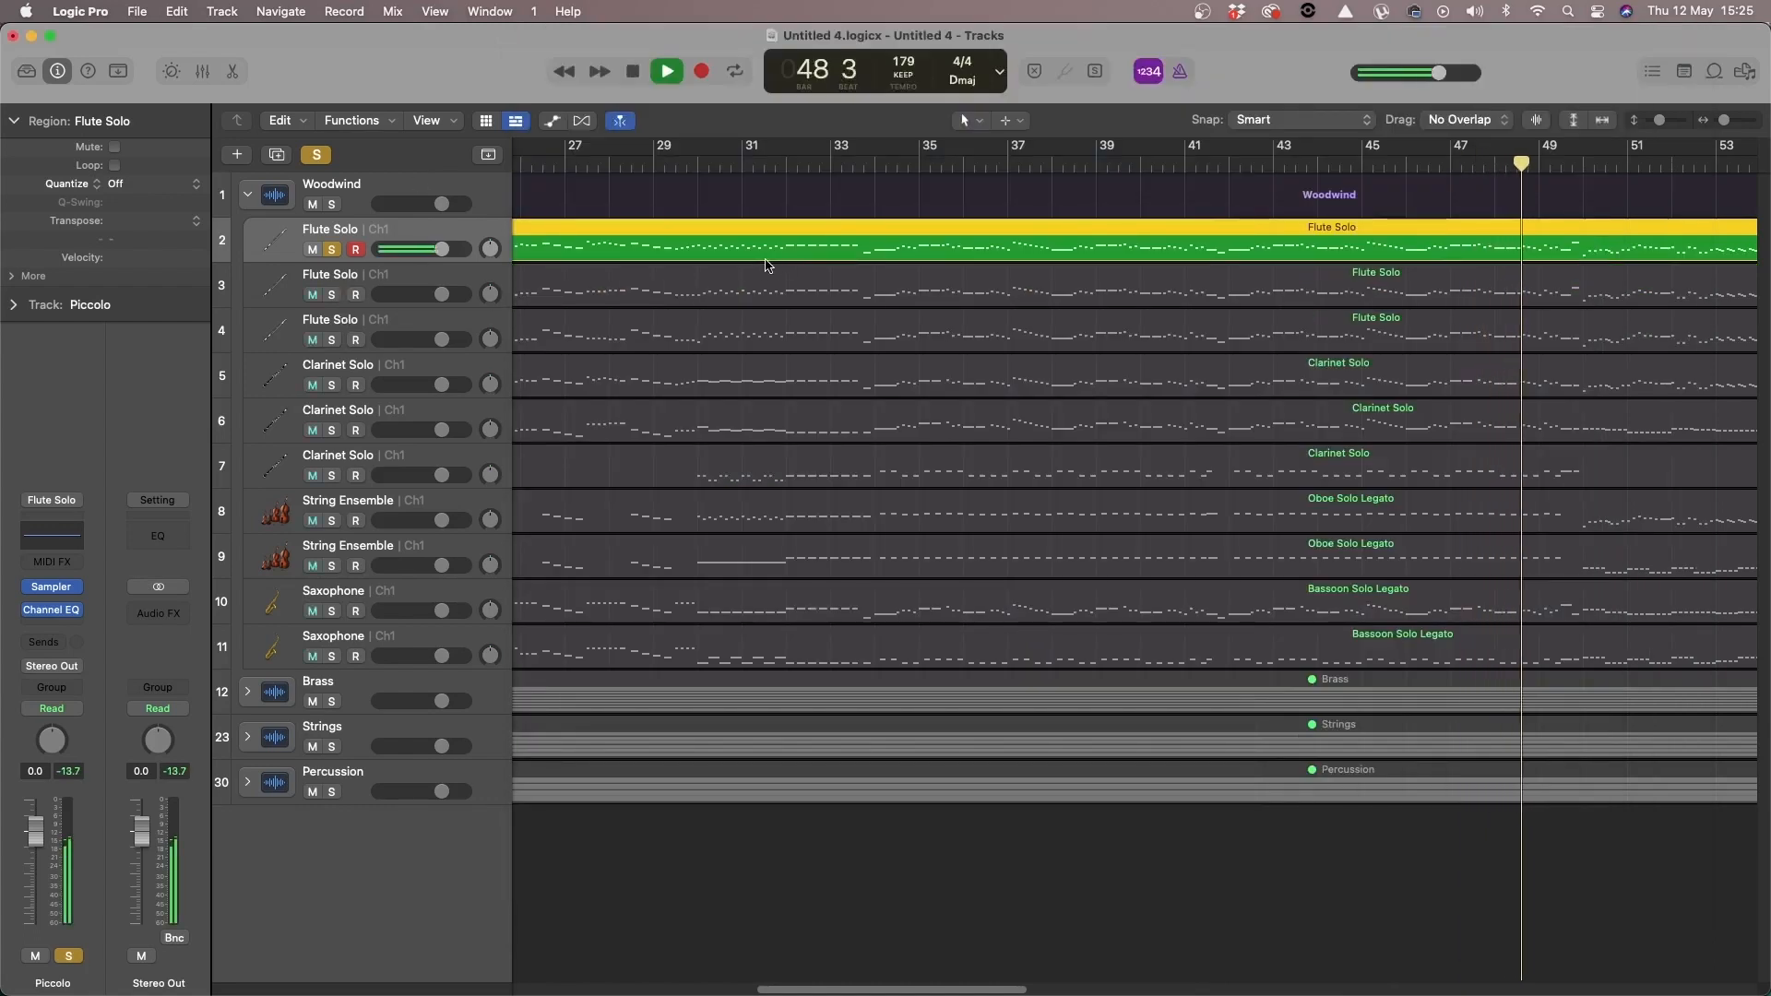
key("space")
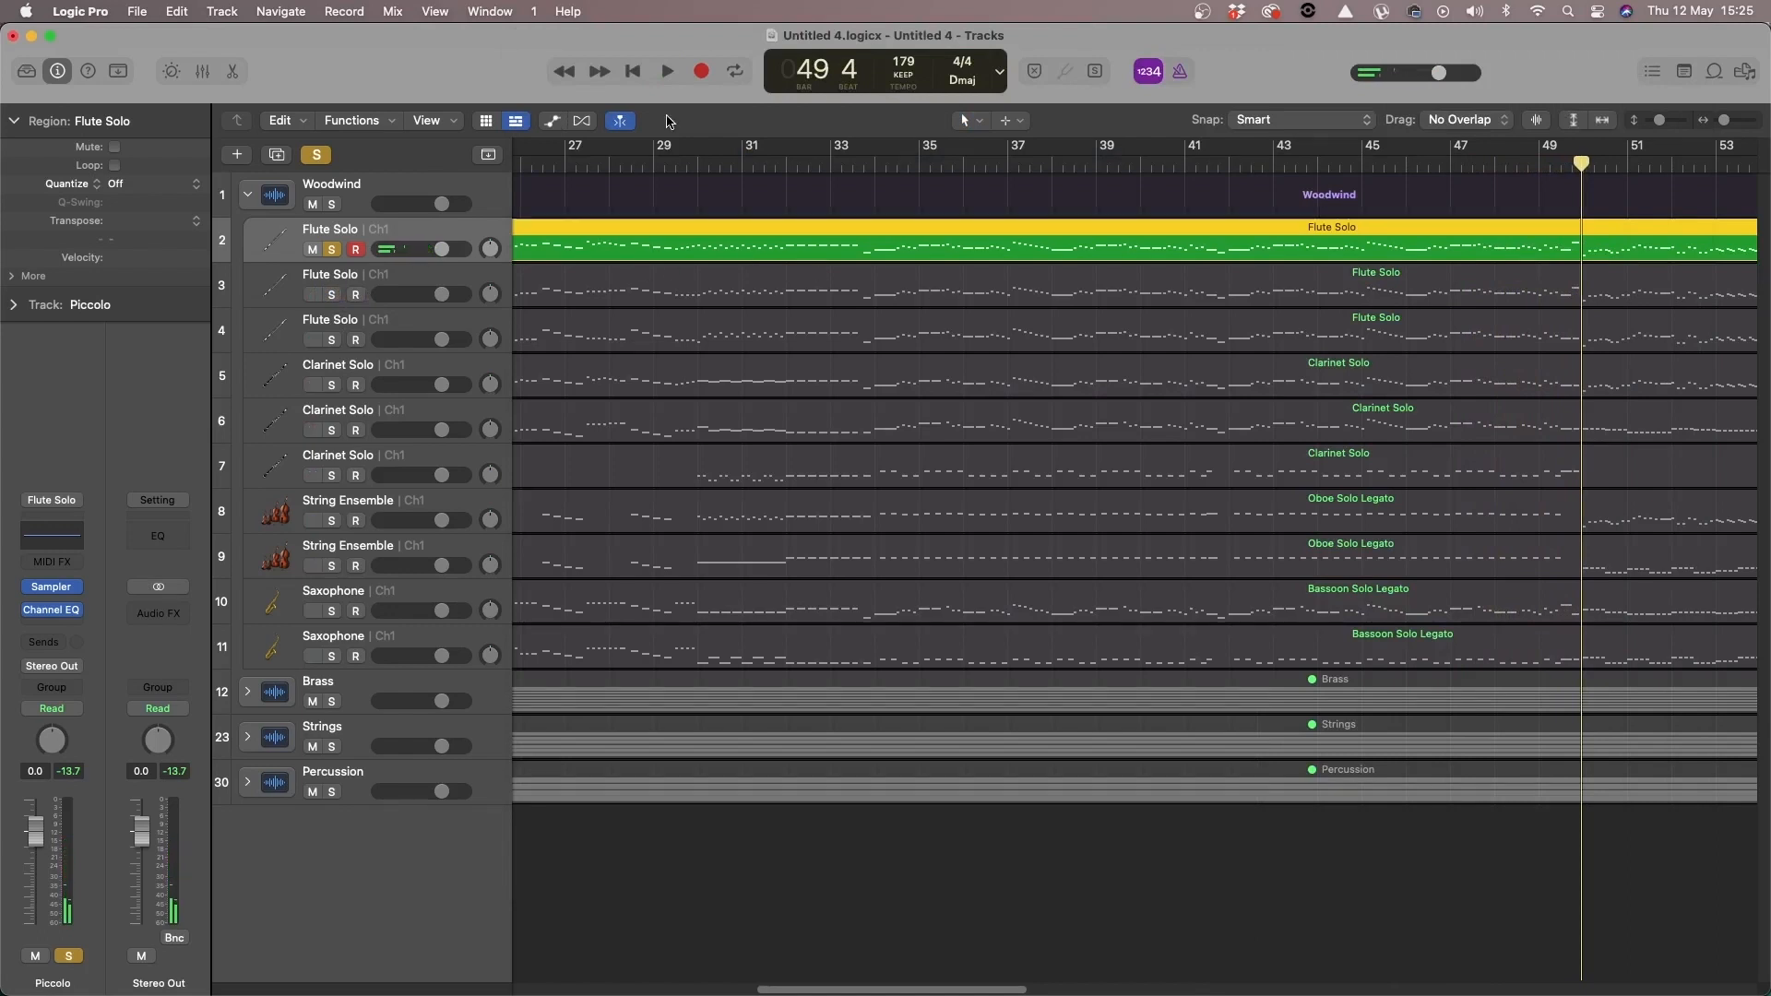
Step: Audition the piccolo part in the earlier section, starting from bar 13 and again from bar 14
left_click(608, 162)
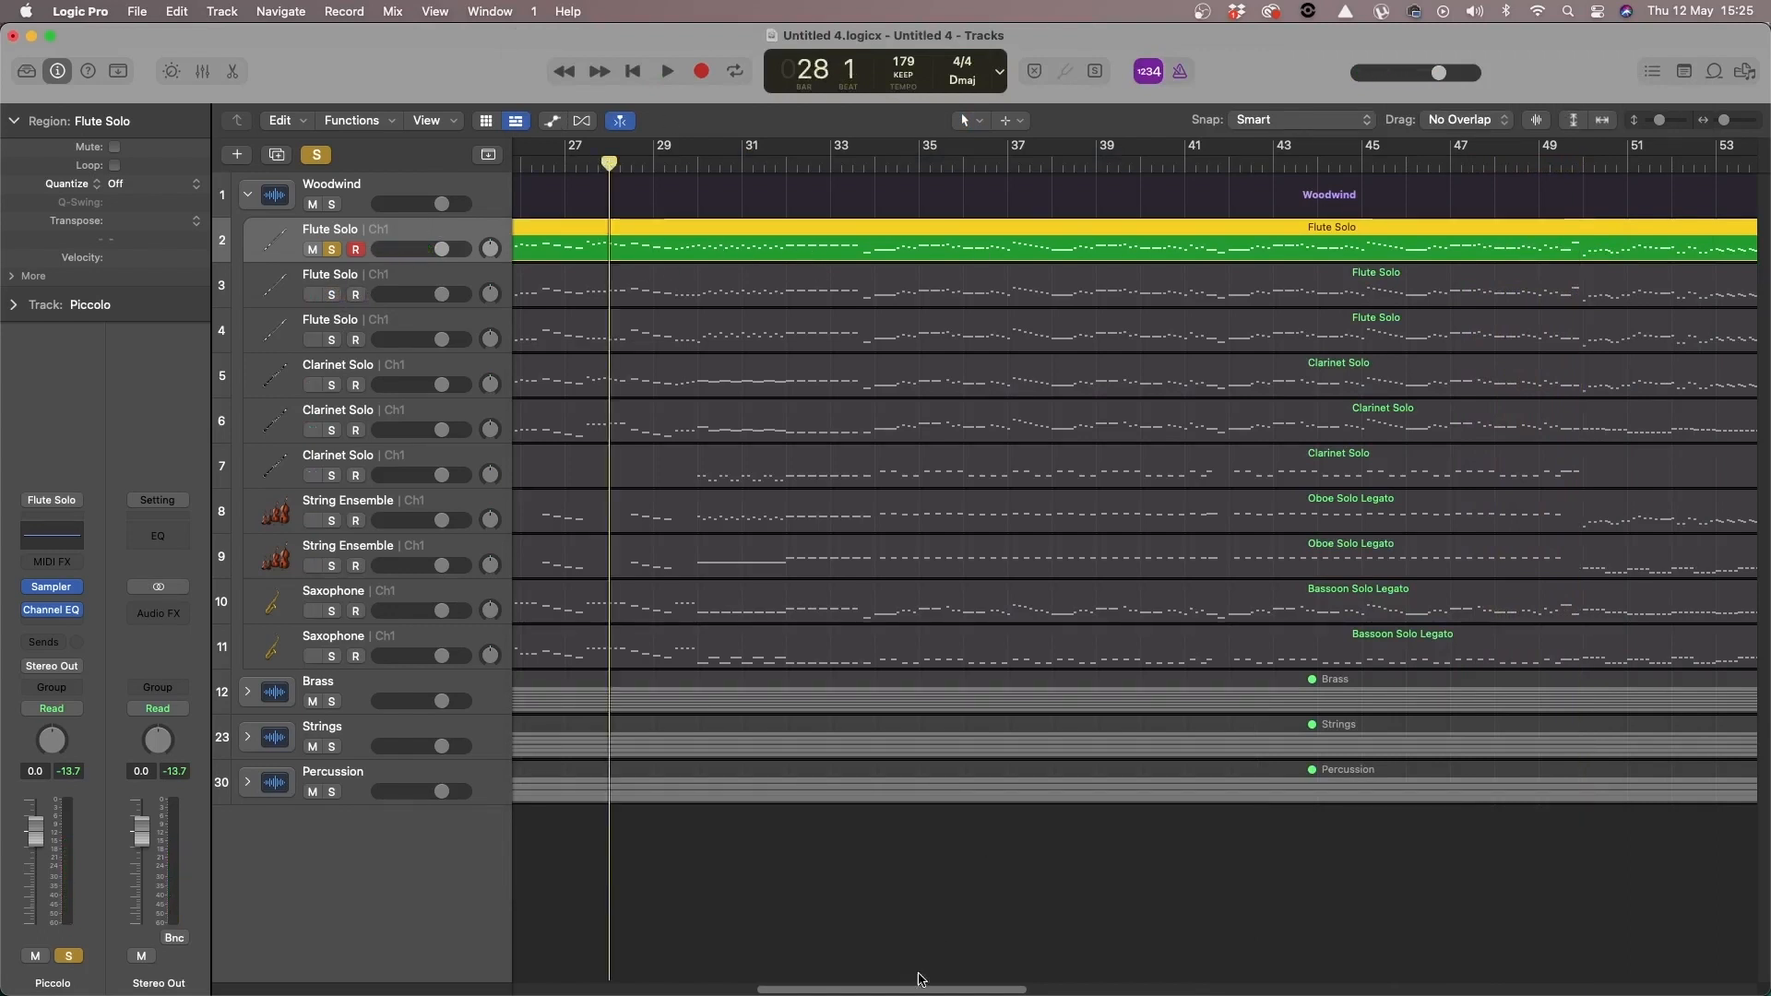
left_click_drag(927, 985, 648, 959)
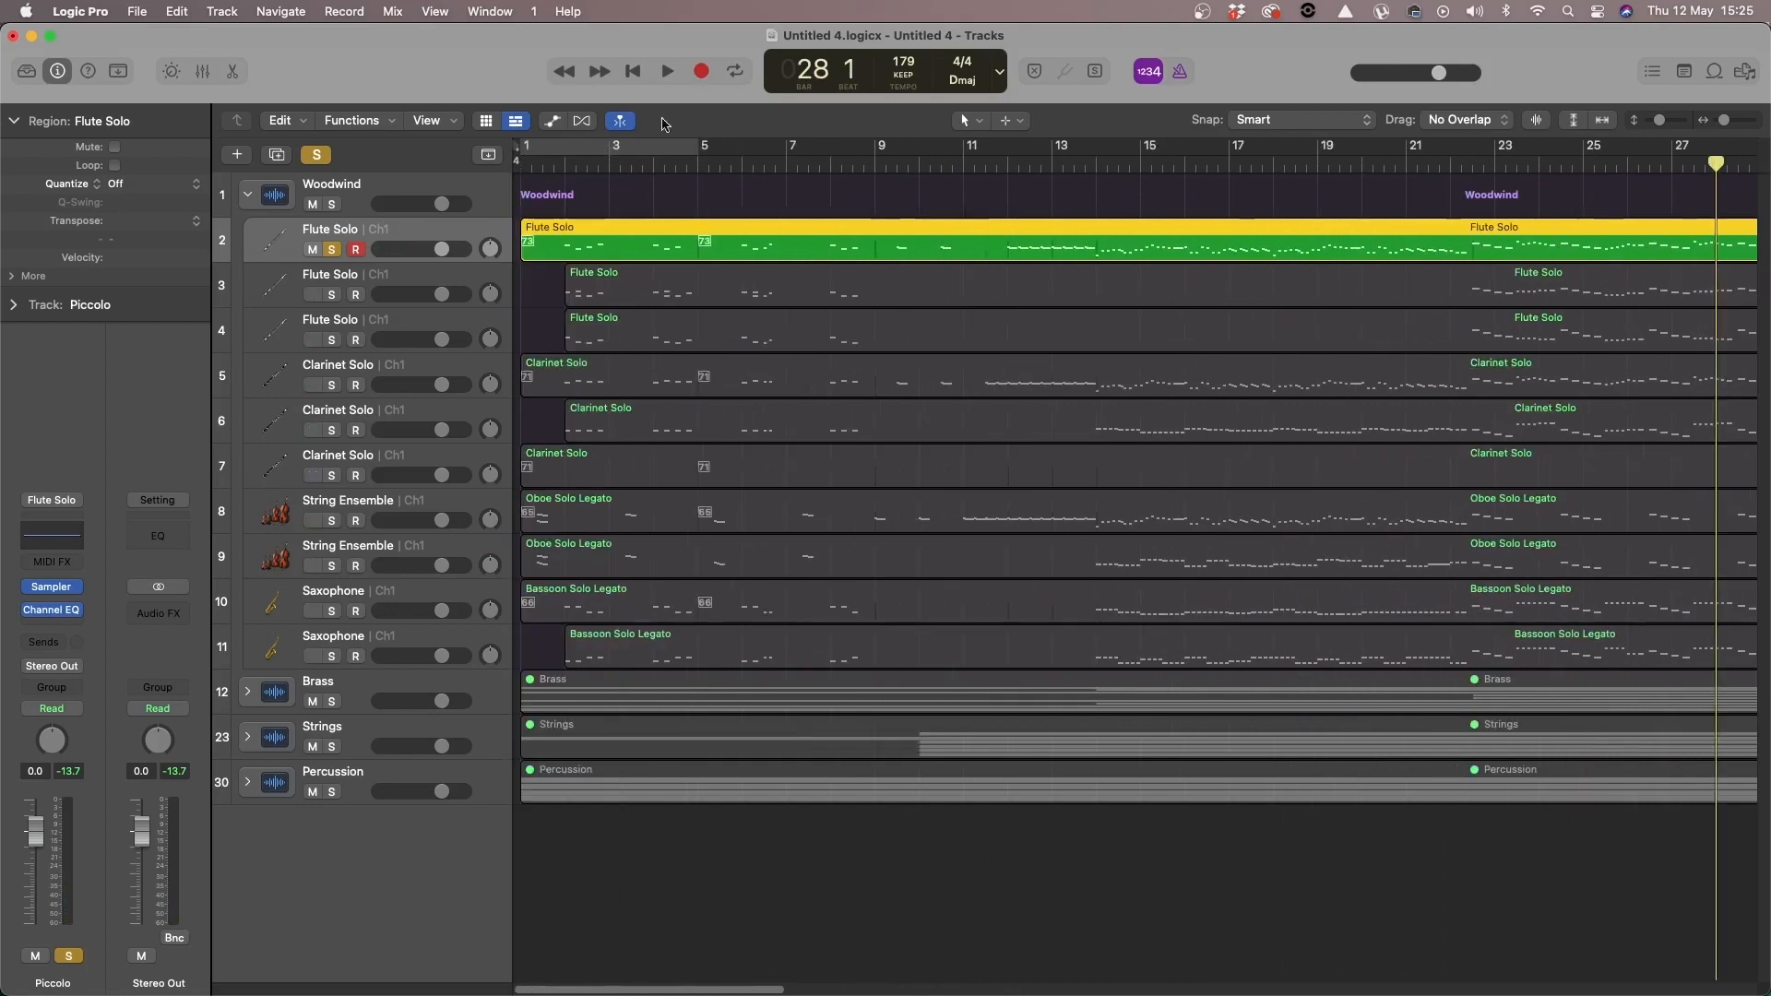
left_click(1061, 164)
key("space")
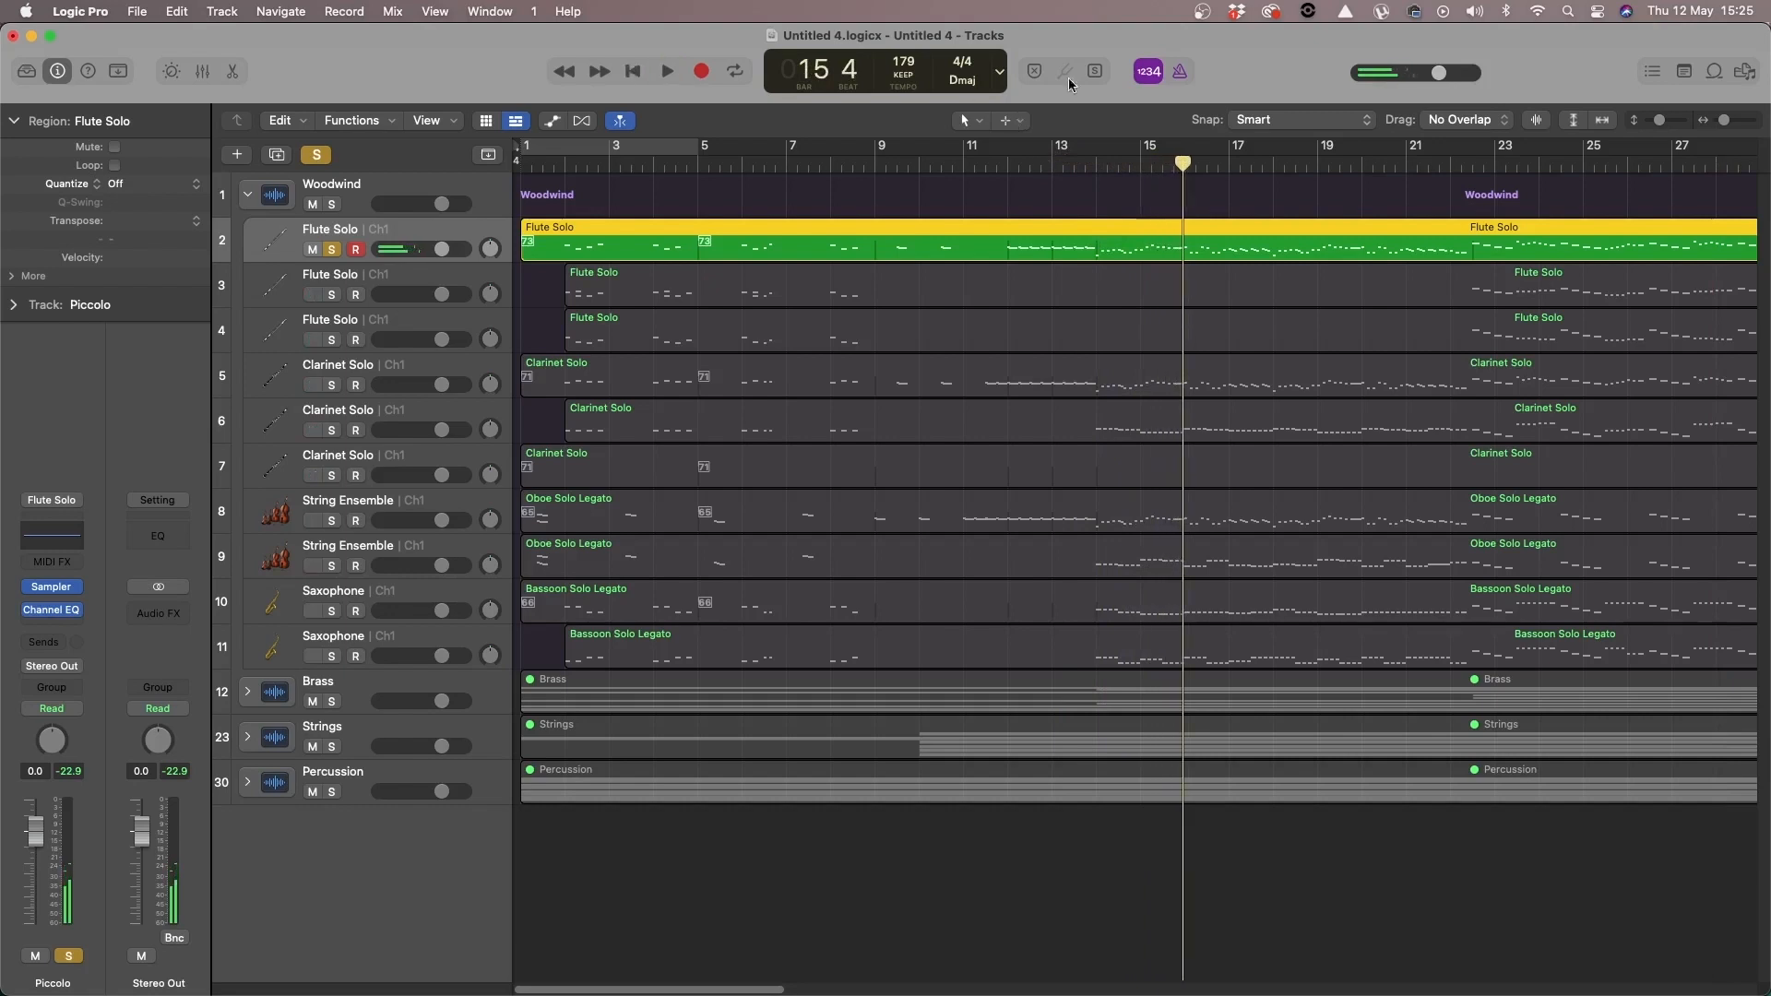
left_click(1094, 159)
key("space")
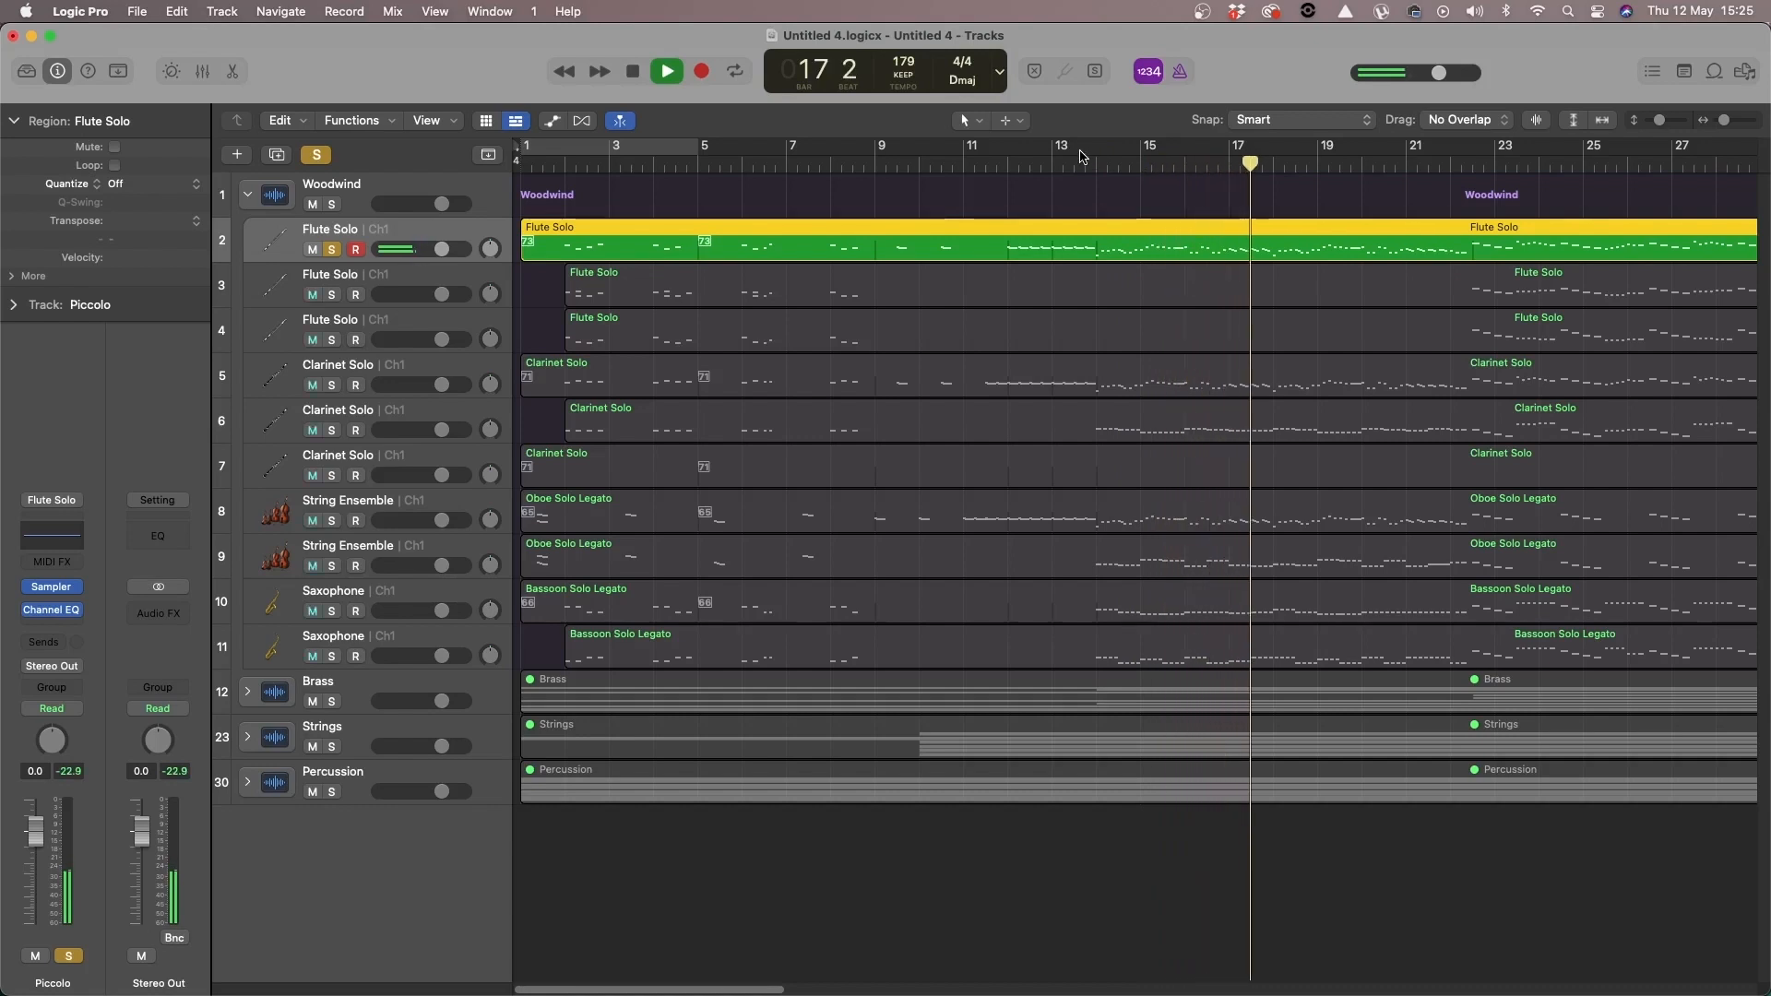
key("space")
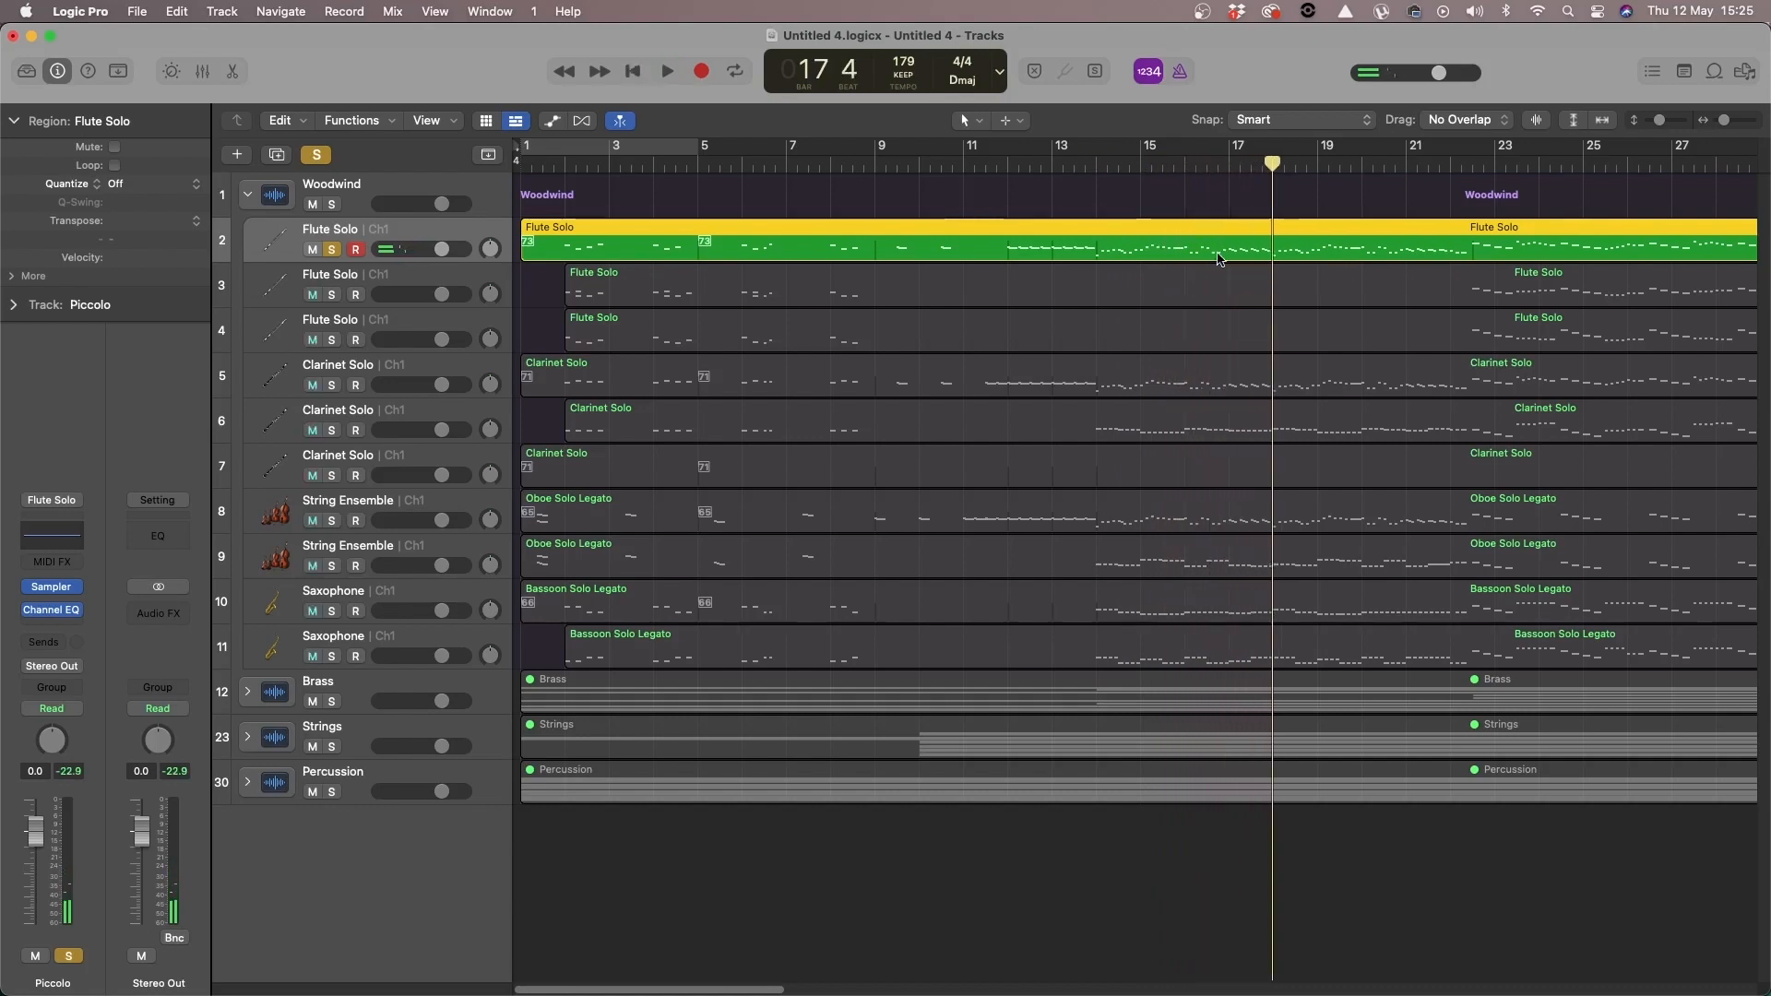
key("space")
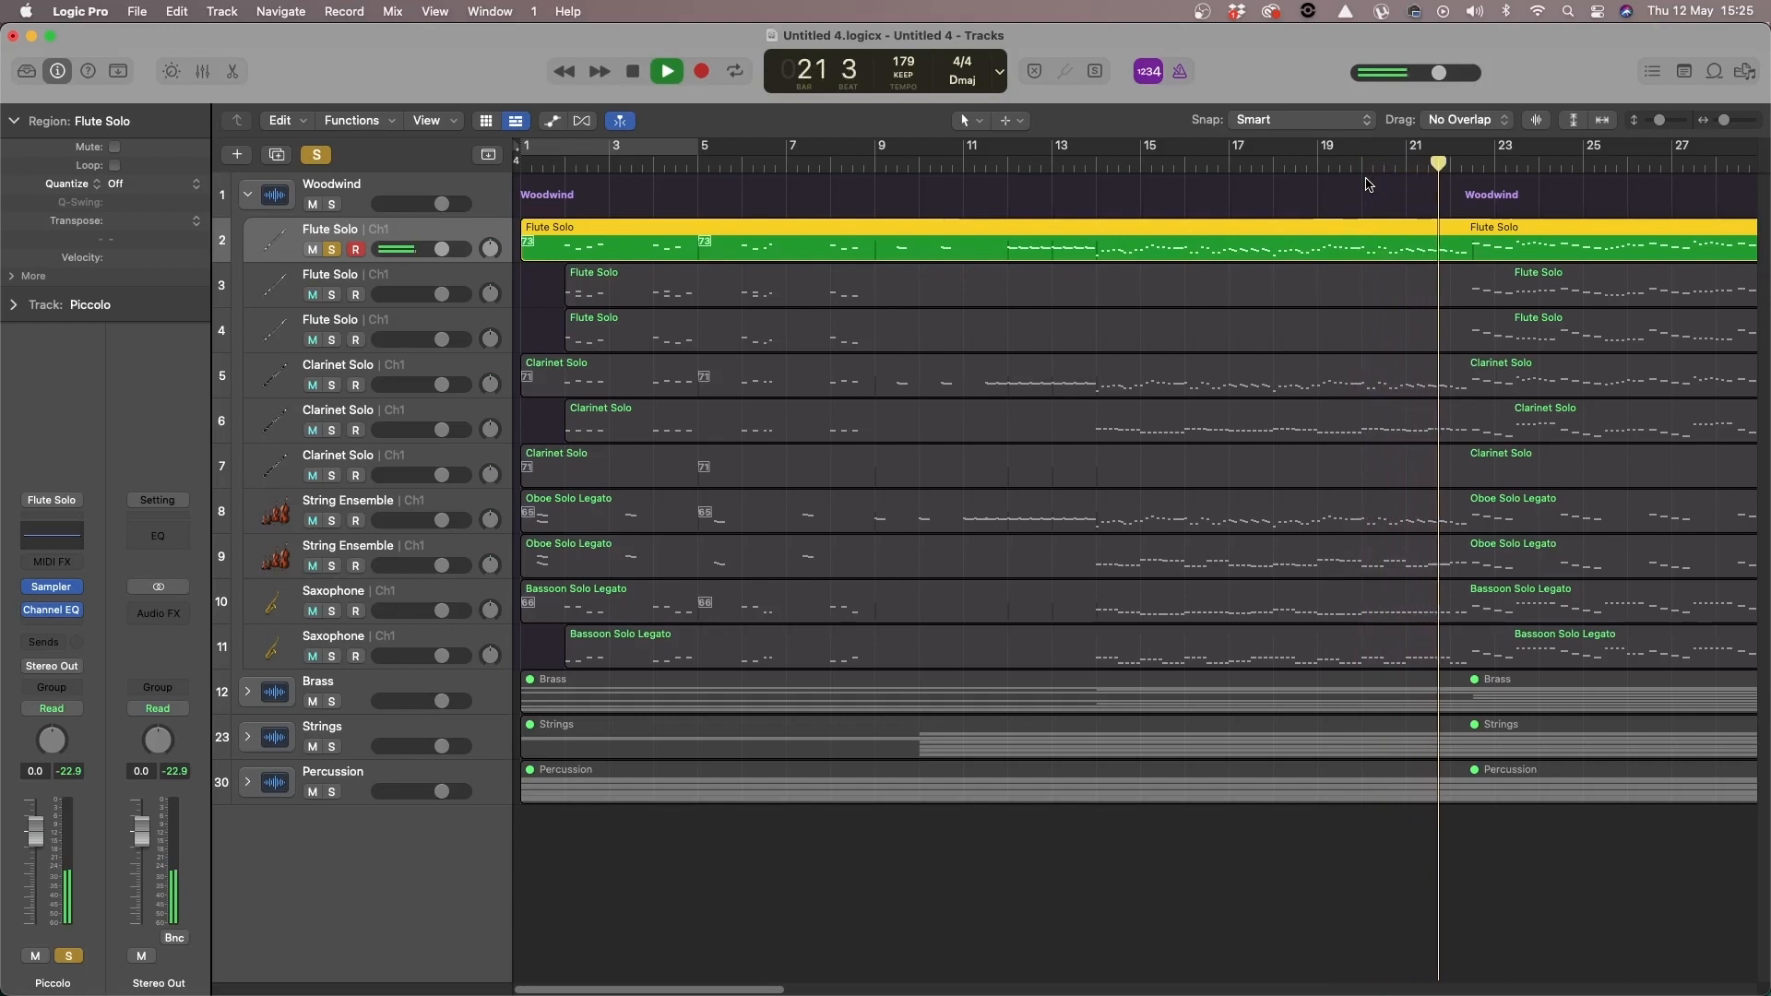
key("space")
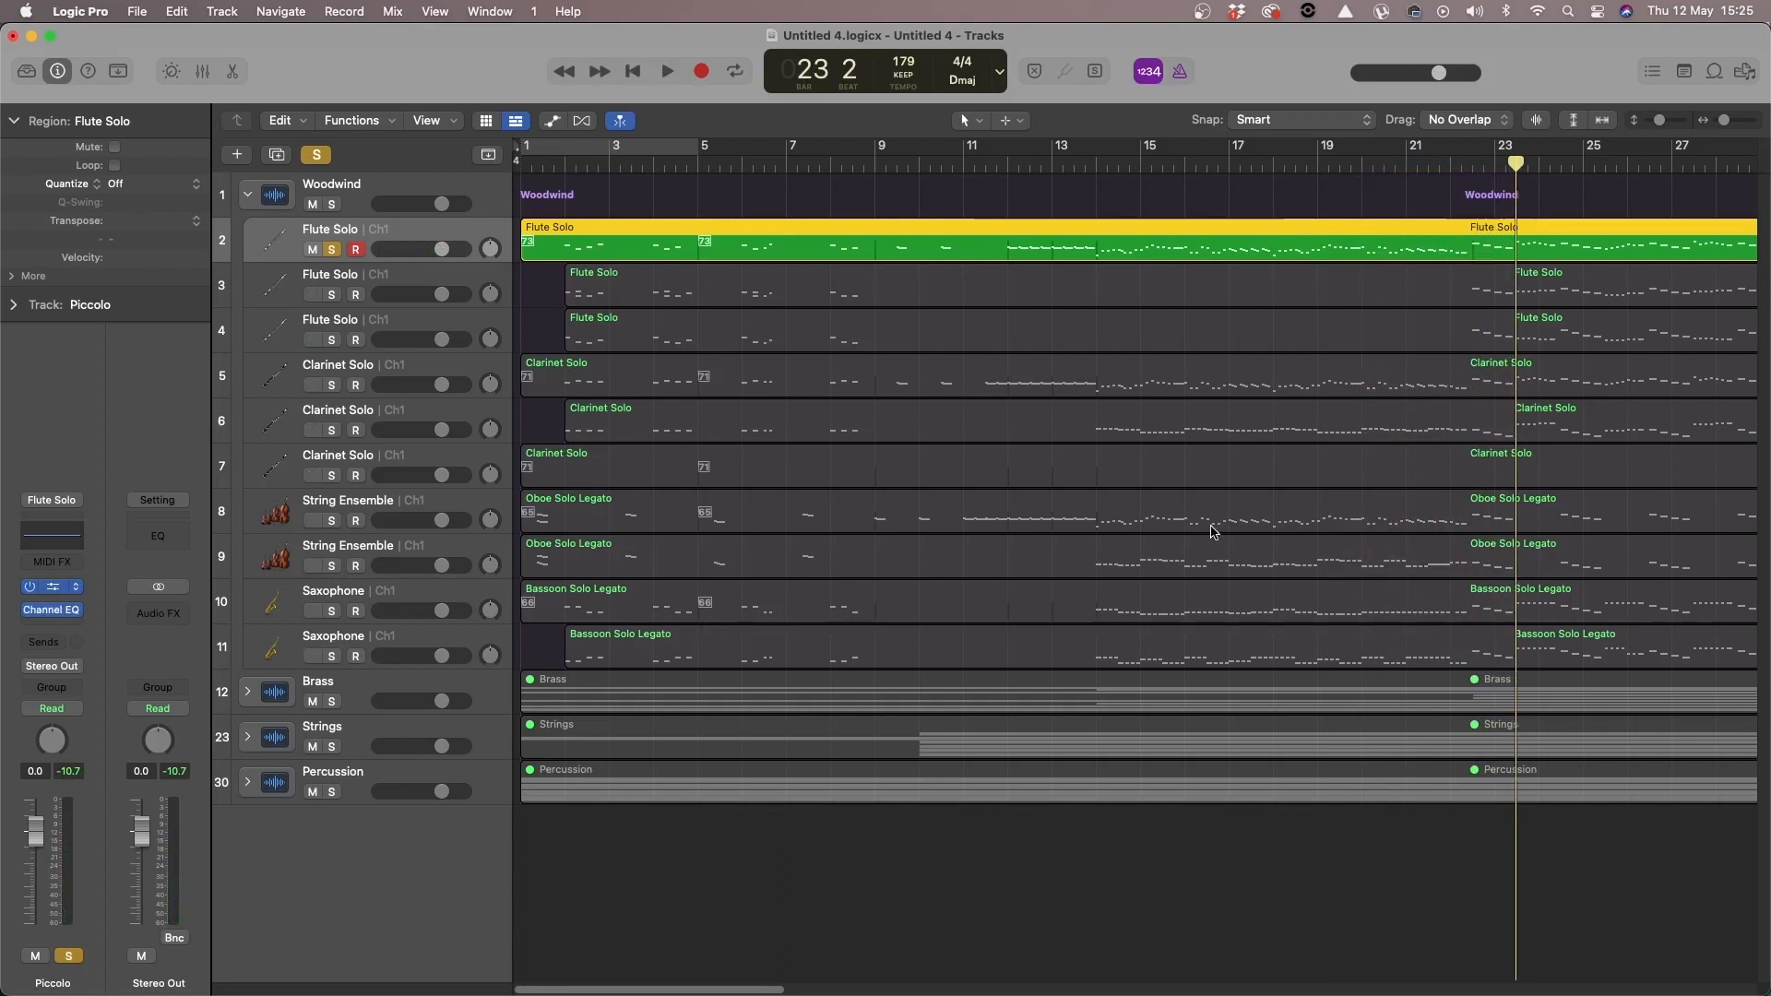
Step: Load the Celtic Tin Whistle preset from the factory European world instruments into the first flute track's Sampler
key("v")
left_click(715, 63)
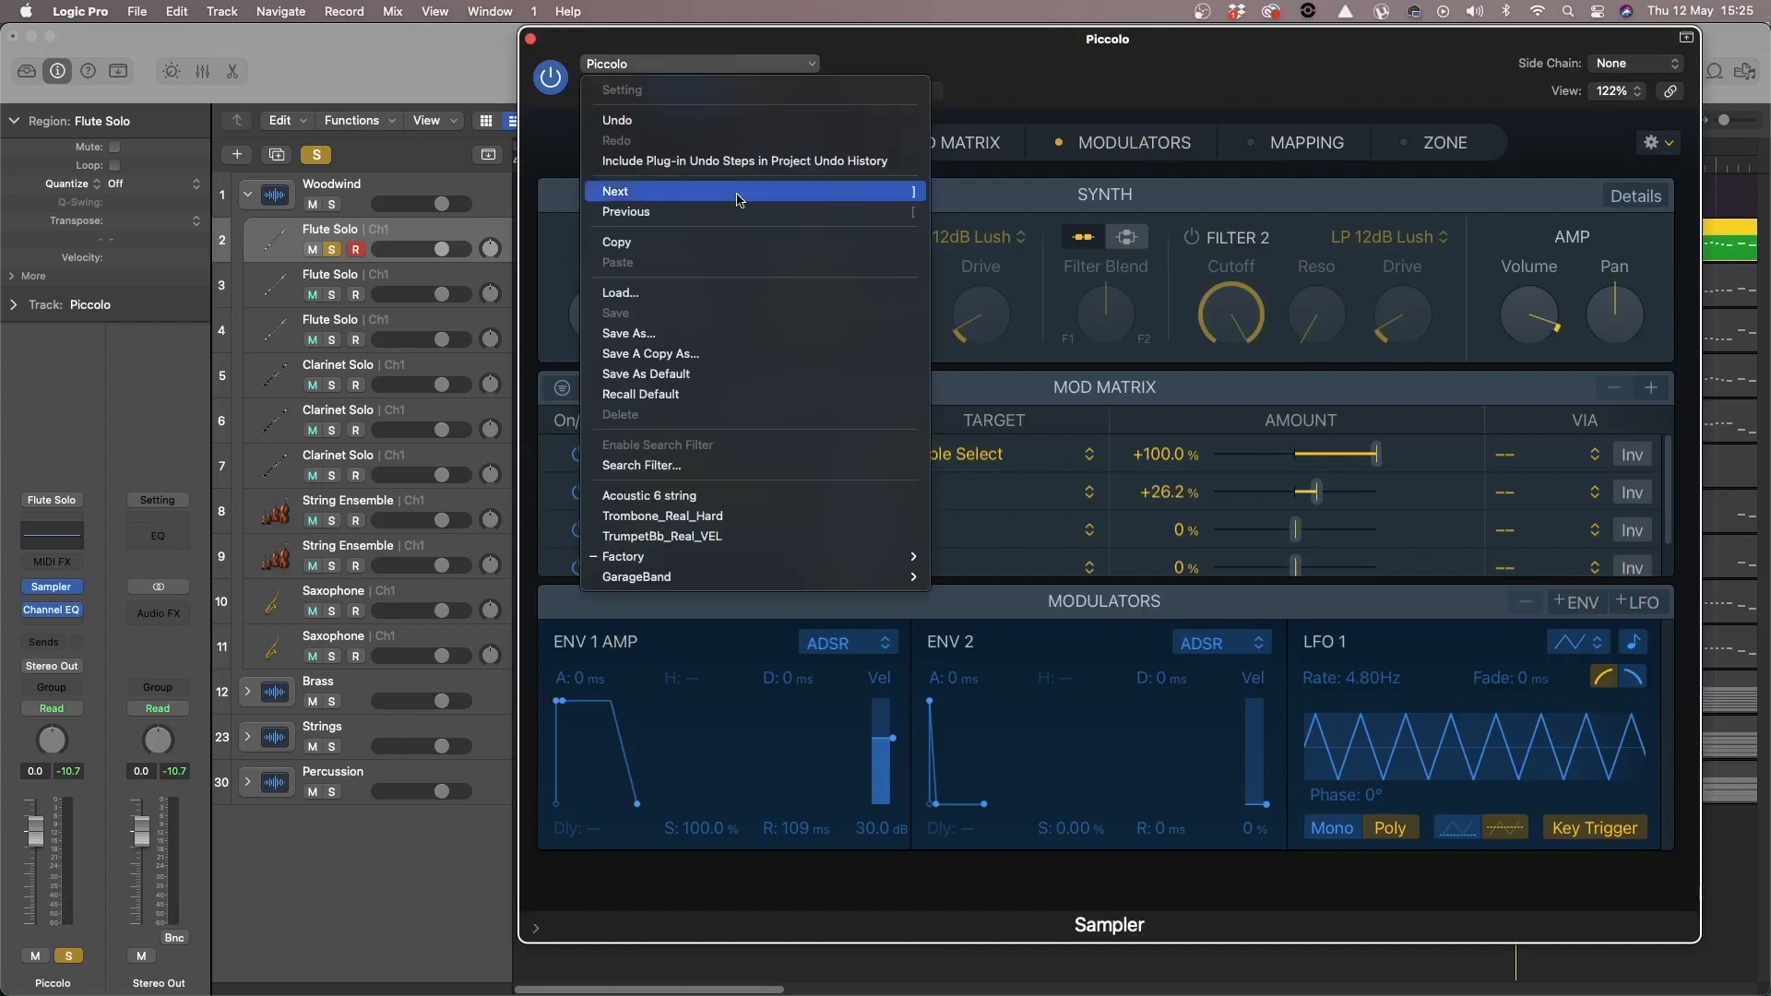
mouse_move(637, 557)
mouse_move(978, 711)
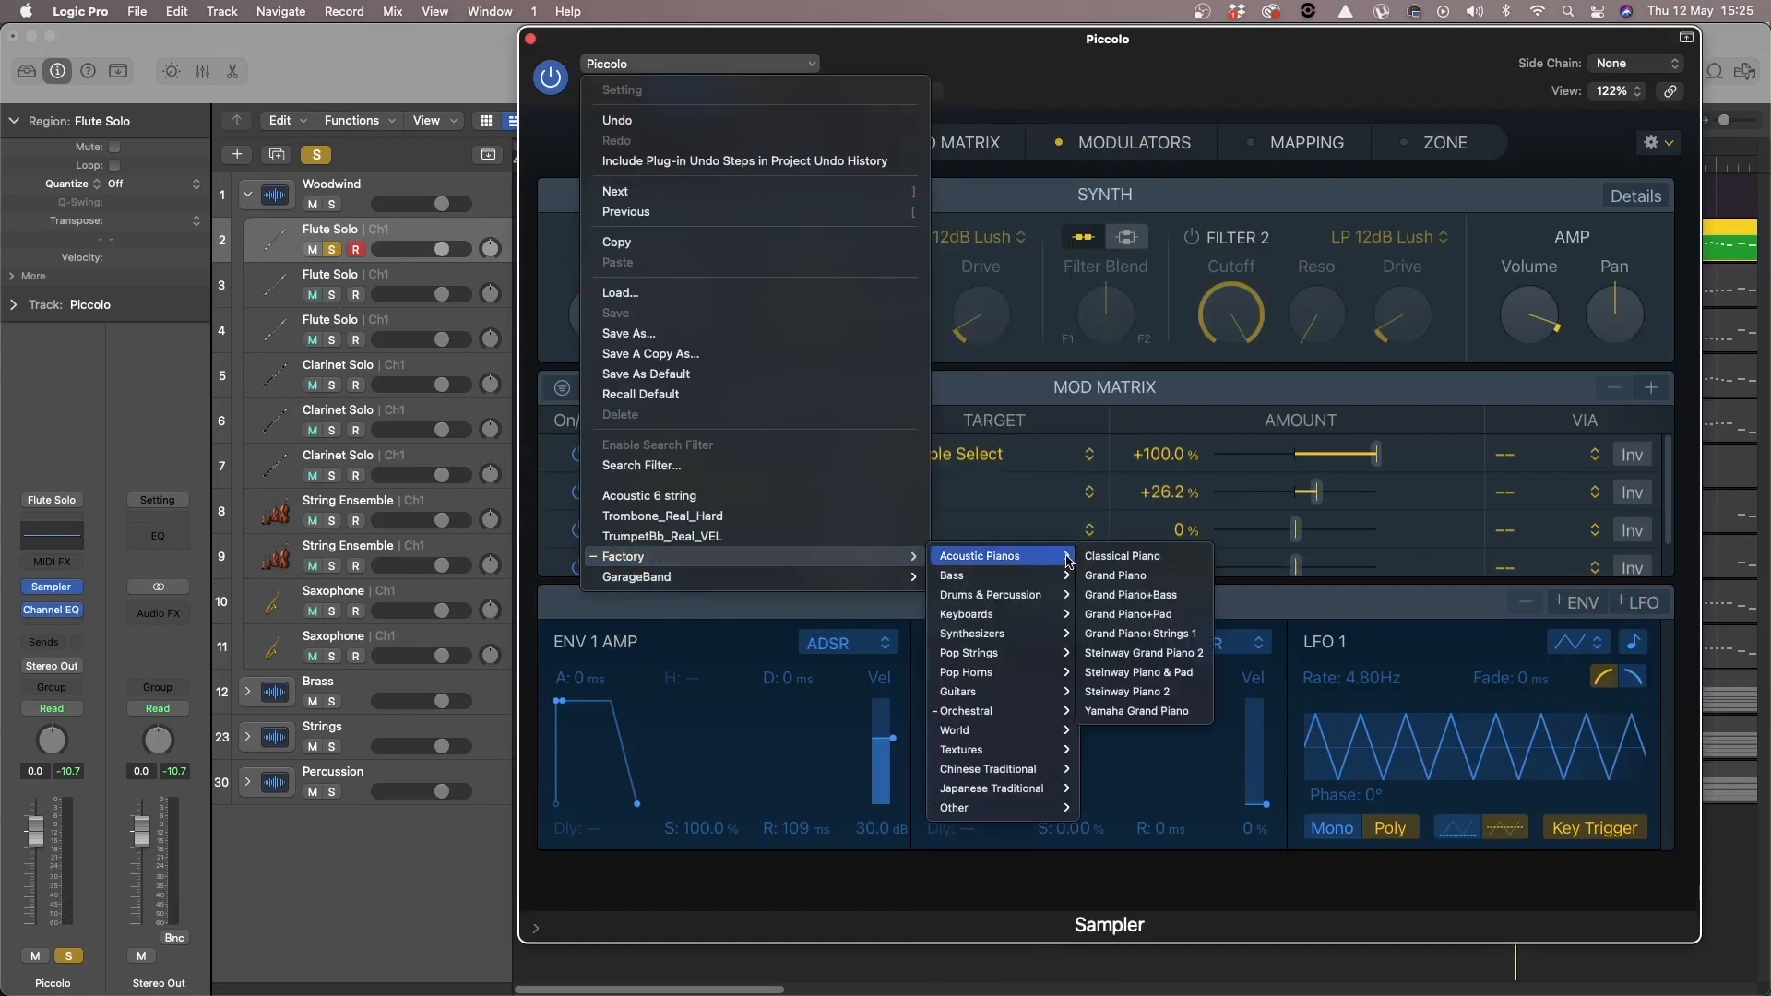
mouse_move(1171, 728)
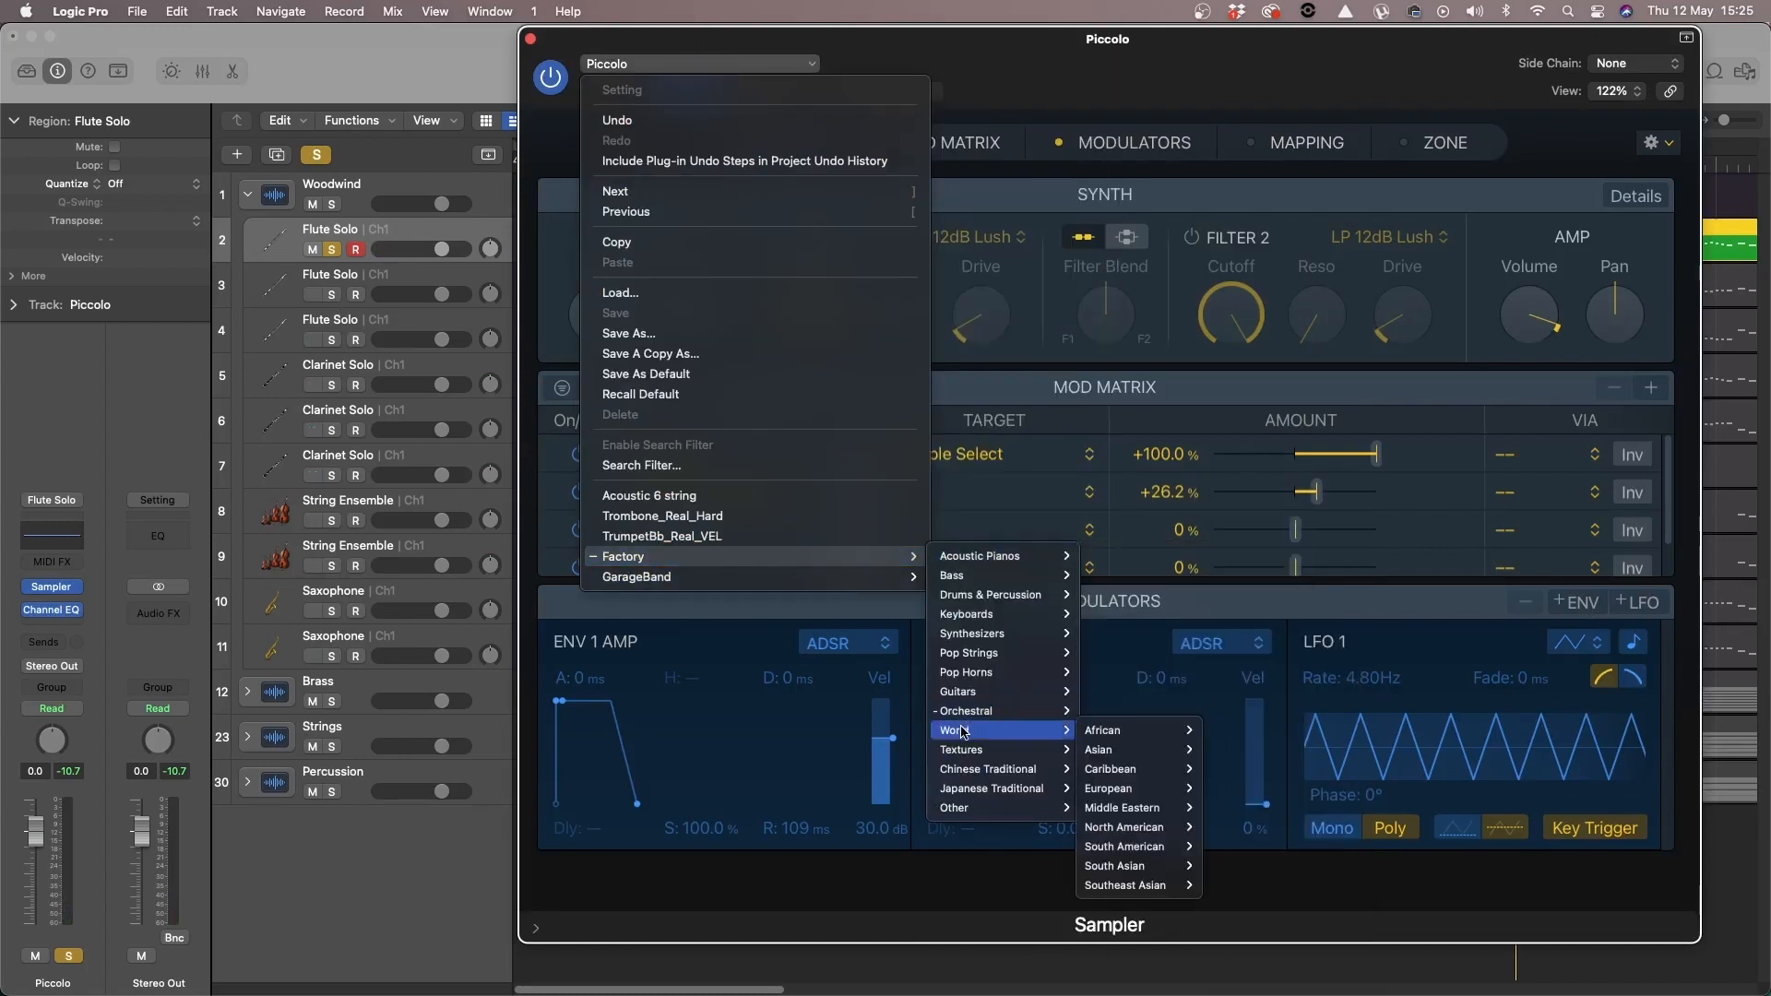
mouse_move(1142, 795)
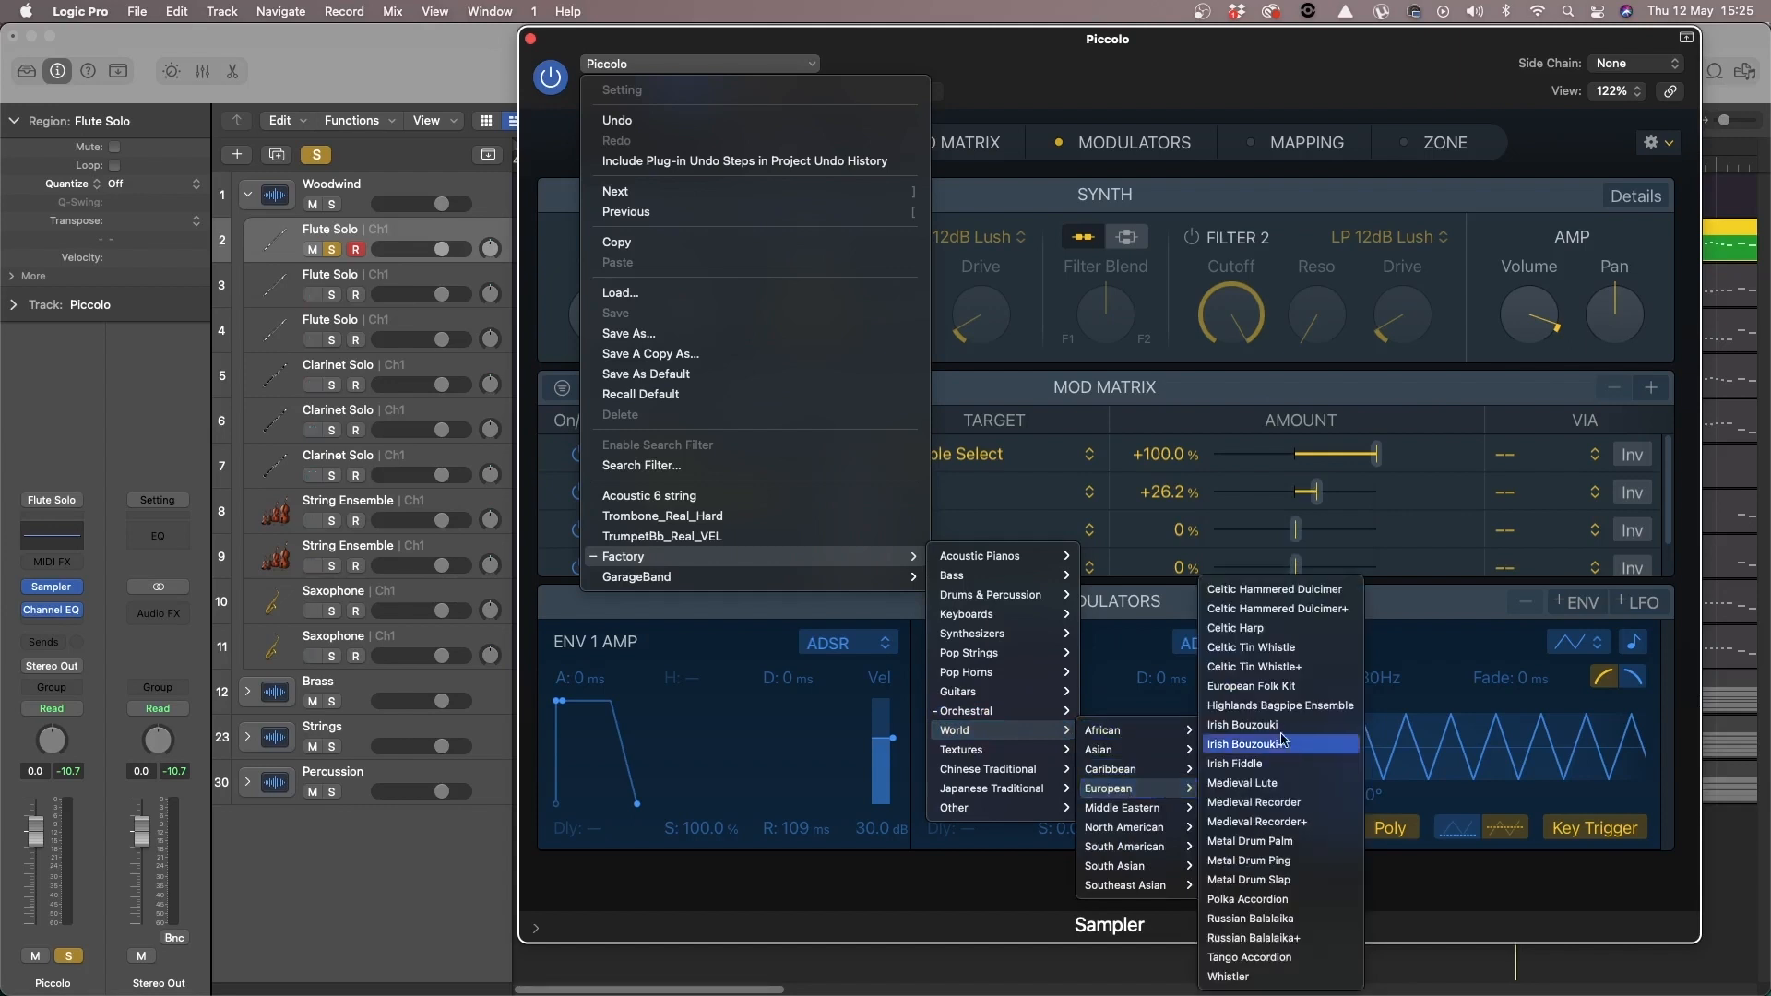
left_click(1301, 649)
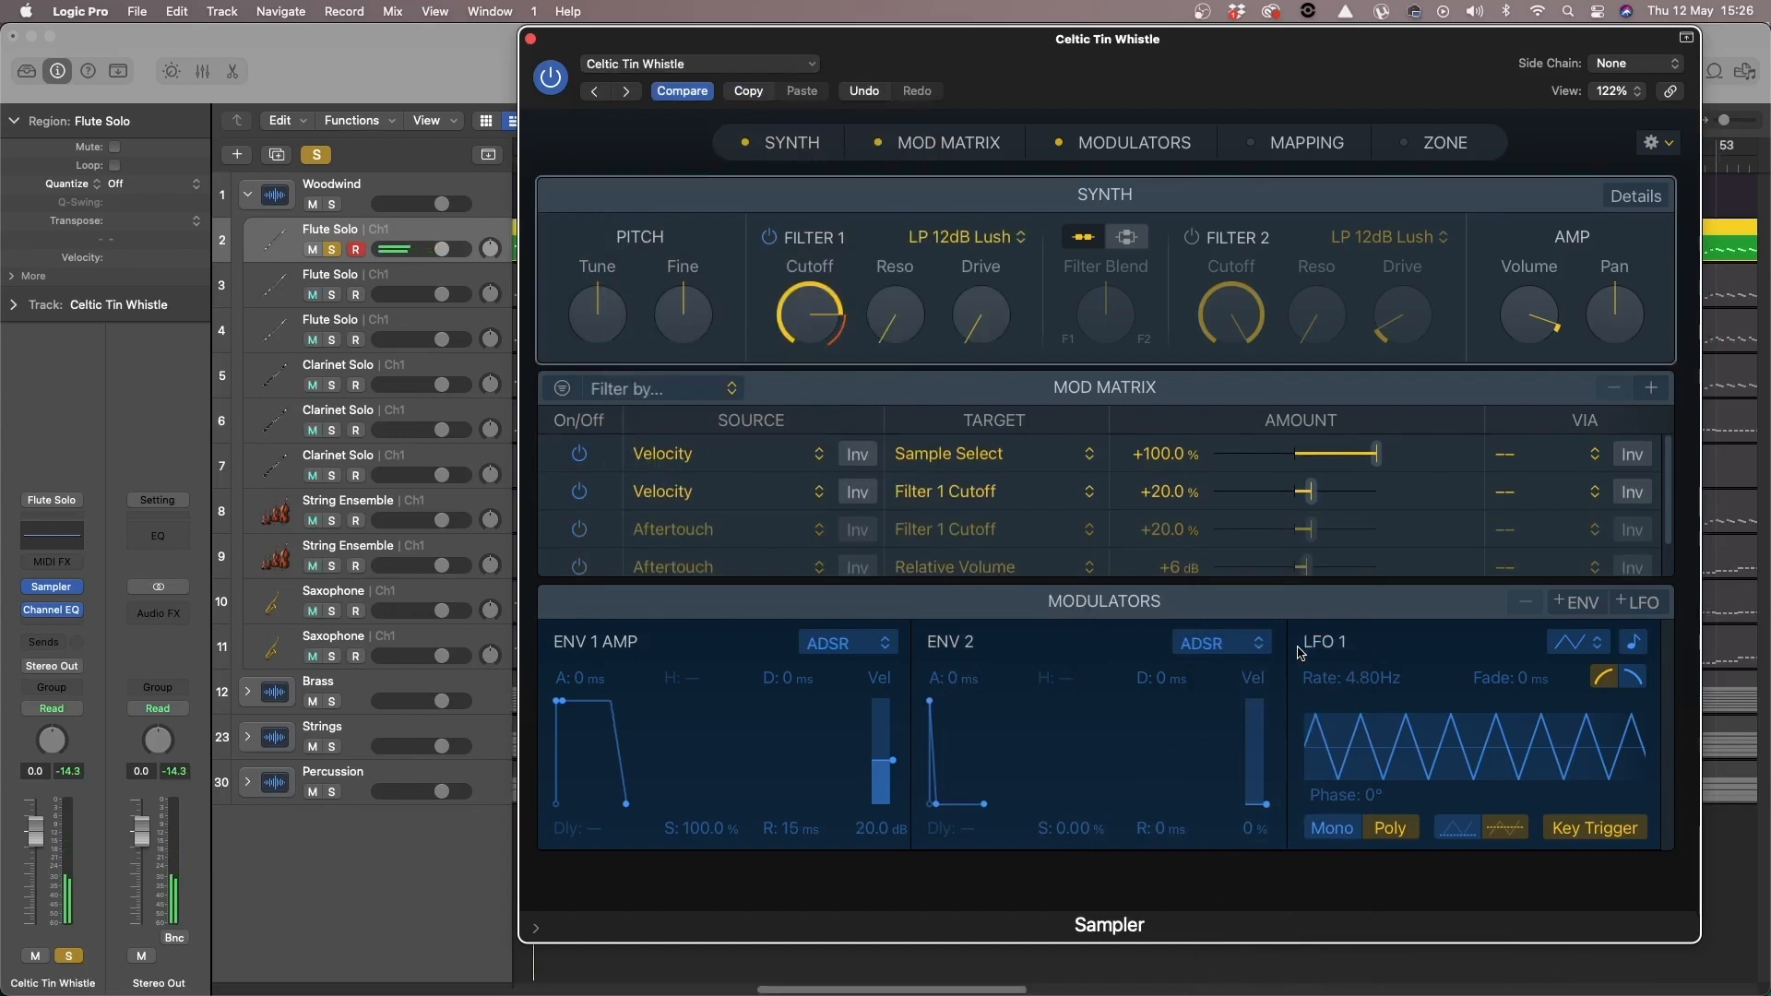
Step: Move the Sampler window clear of the first flute regions and audition the tin whistle part from bar 26
left_click_drag(563, 39, 730, 358)
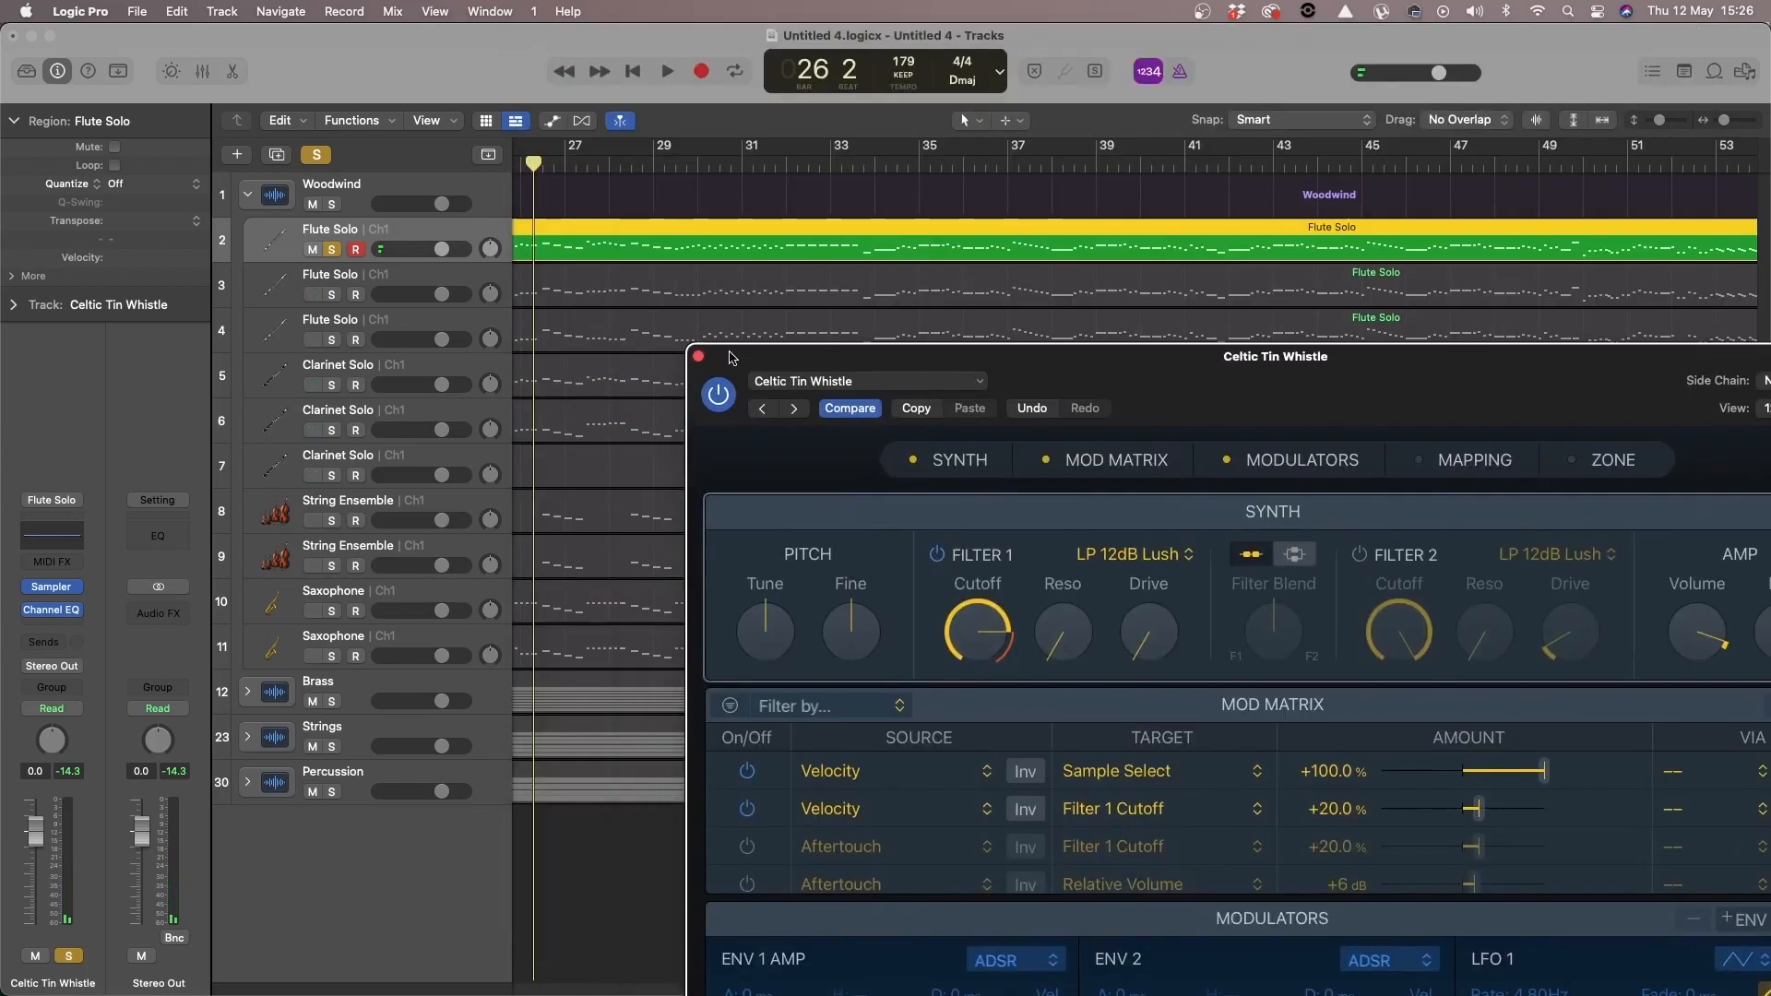
key("space")
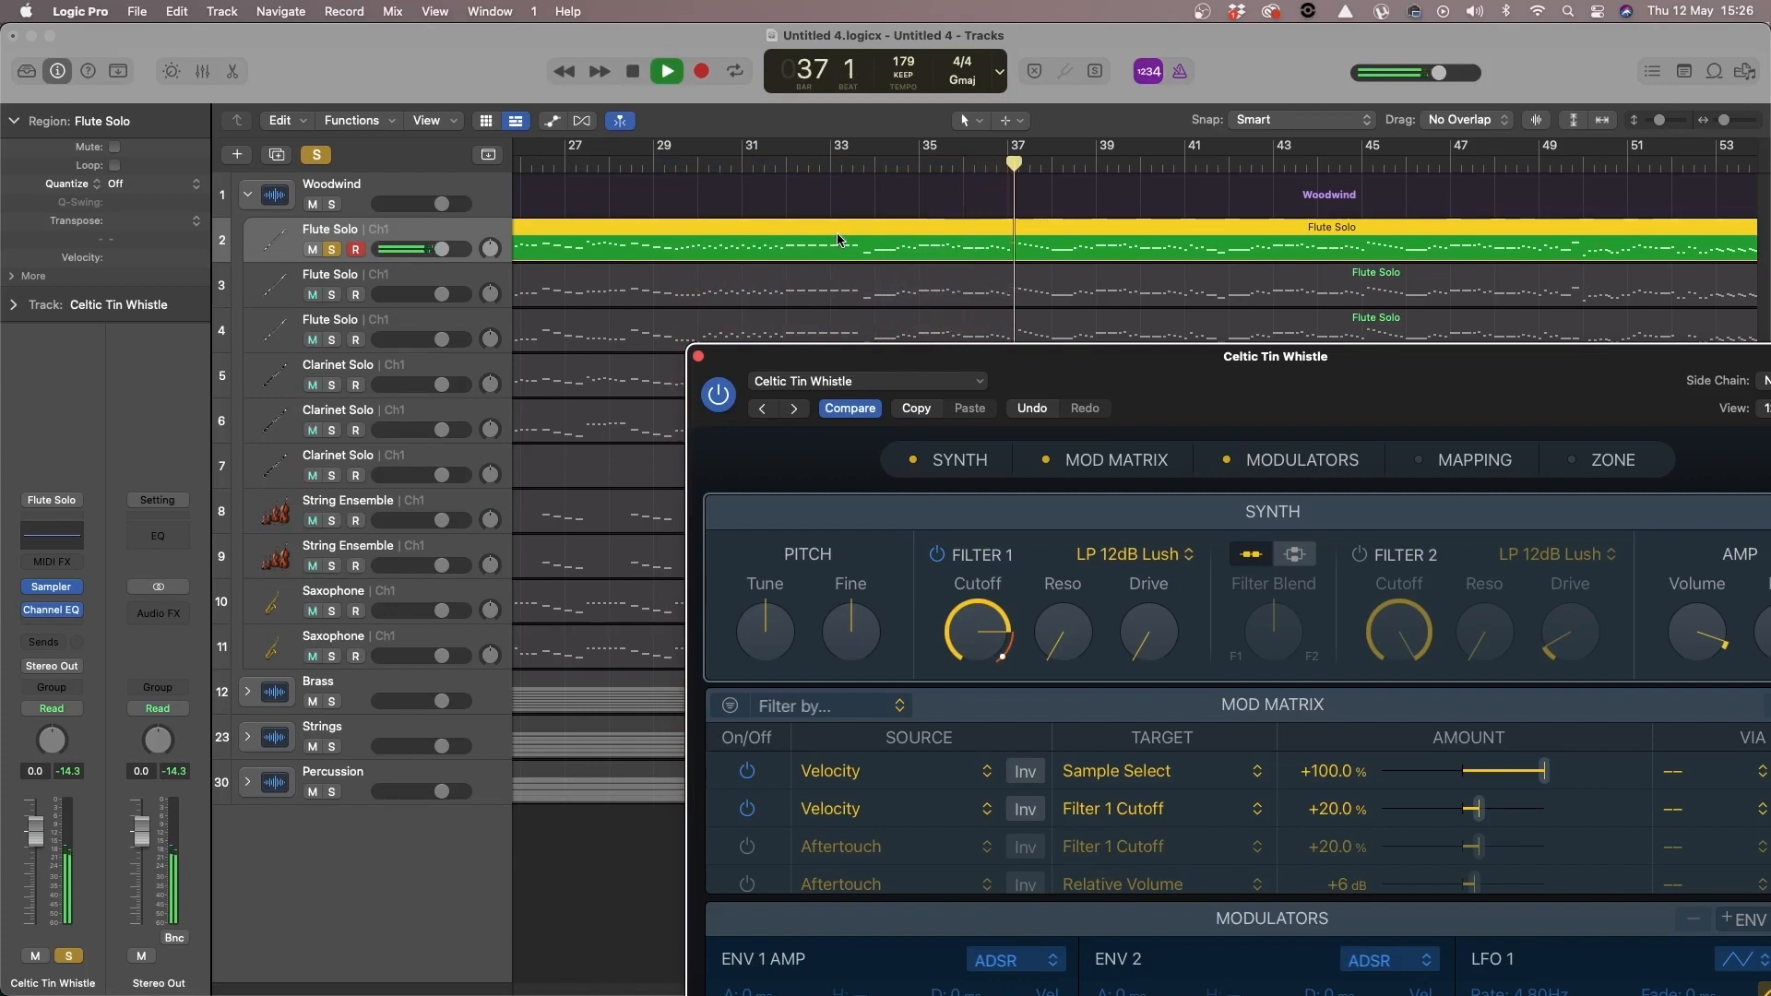
key("space")
Step: Select the second flute track and load Indian Bansuri Flute from the factory South Asian world instruments into the open Sampler window
left_click(433, 234)
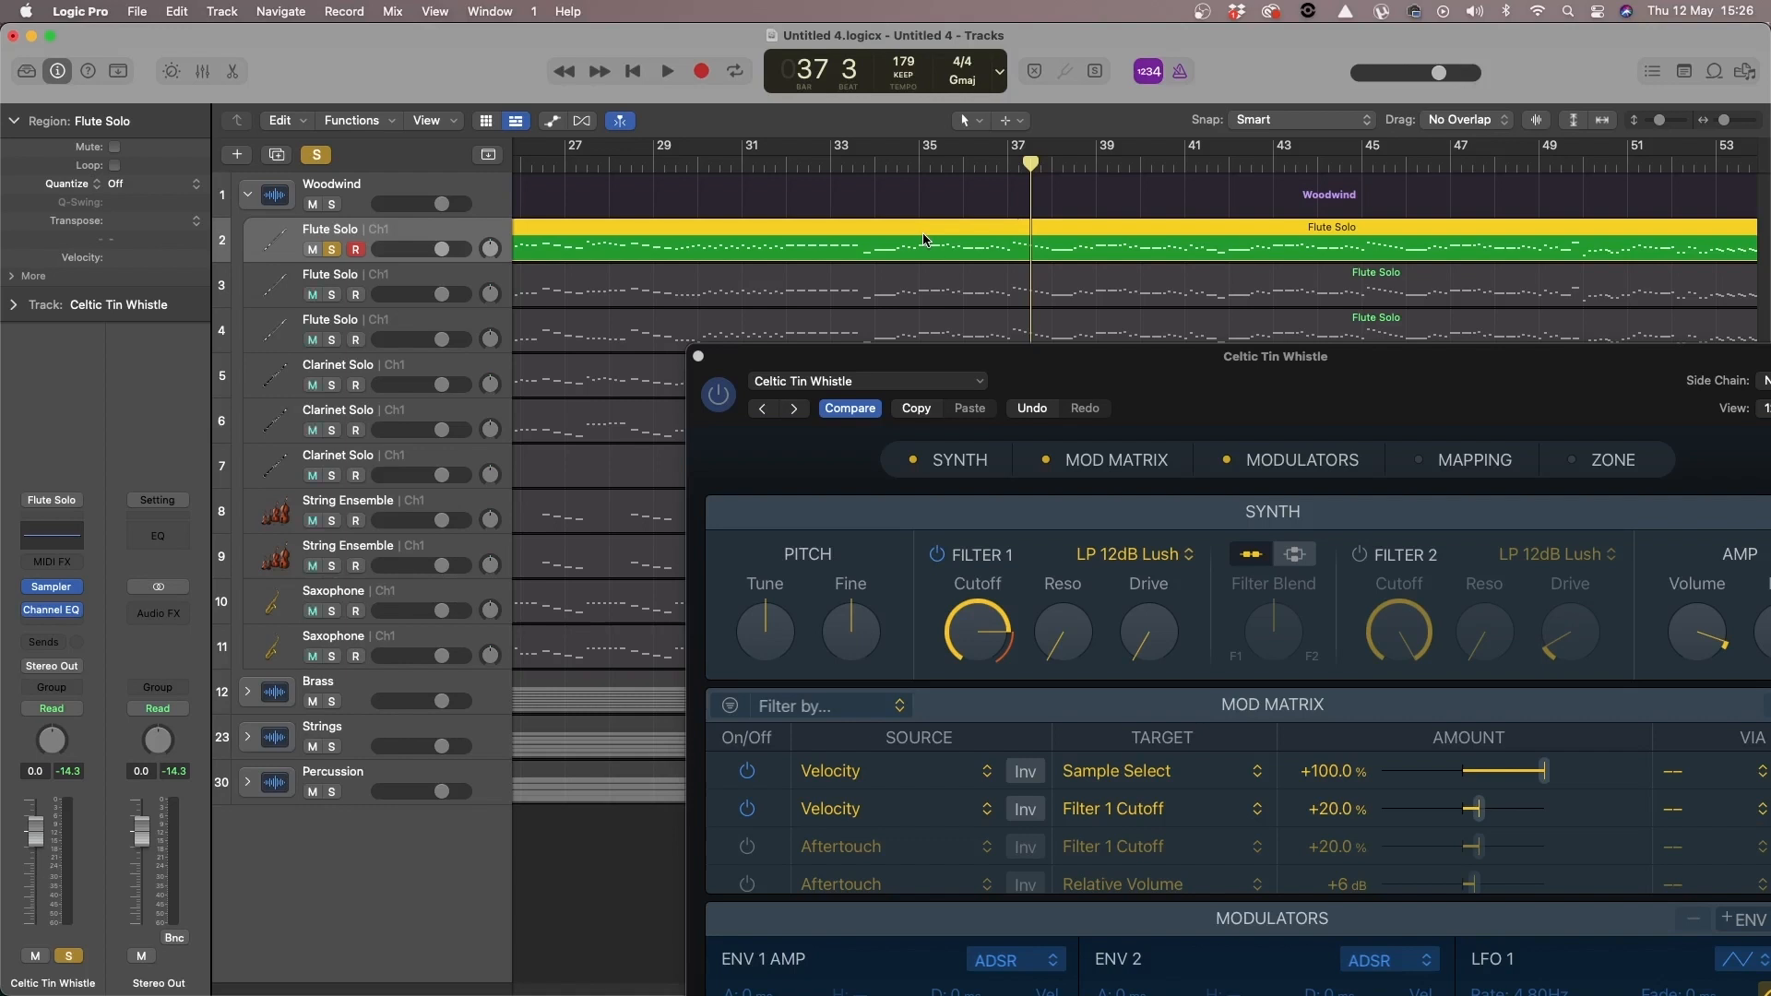
left_click(449, 289)
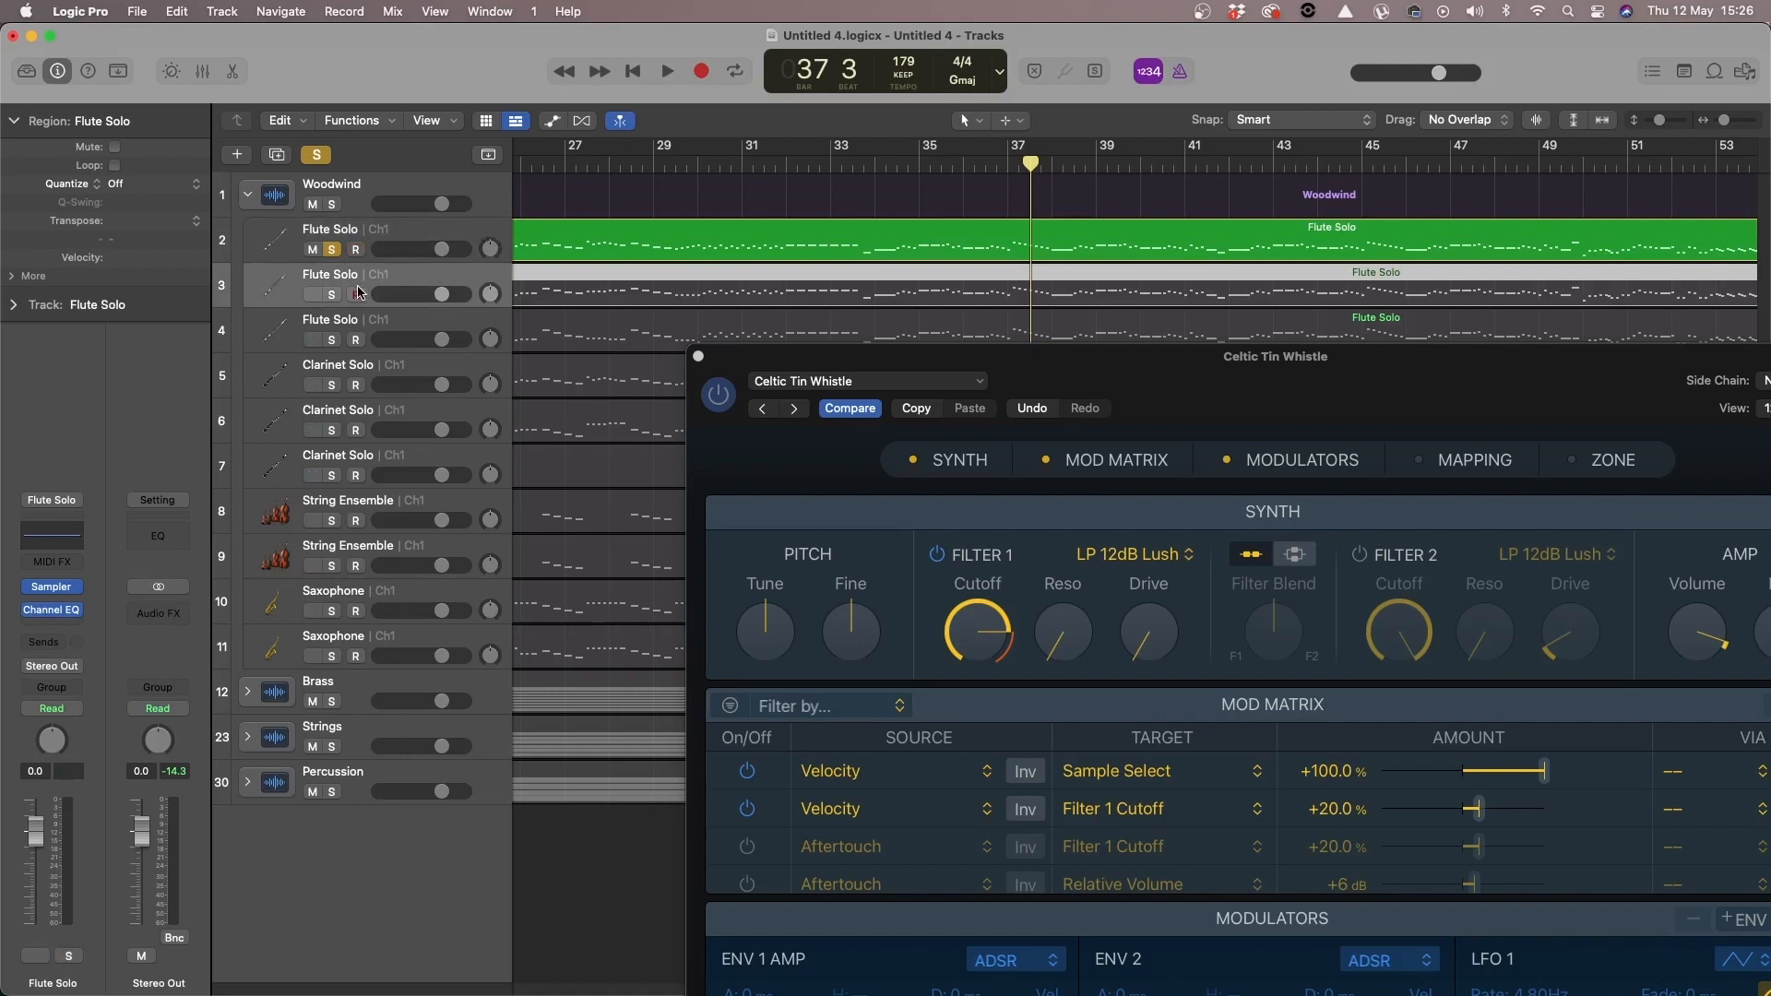
left_click(929, 386)
left_click(895, 175)
left_click_drag(1026, 363, 860, 152)
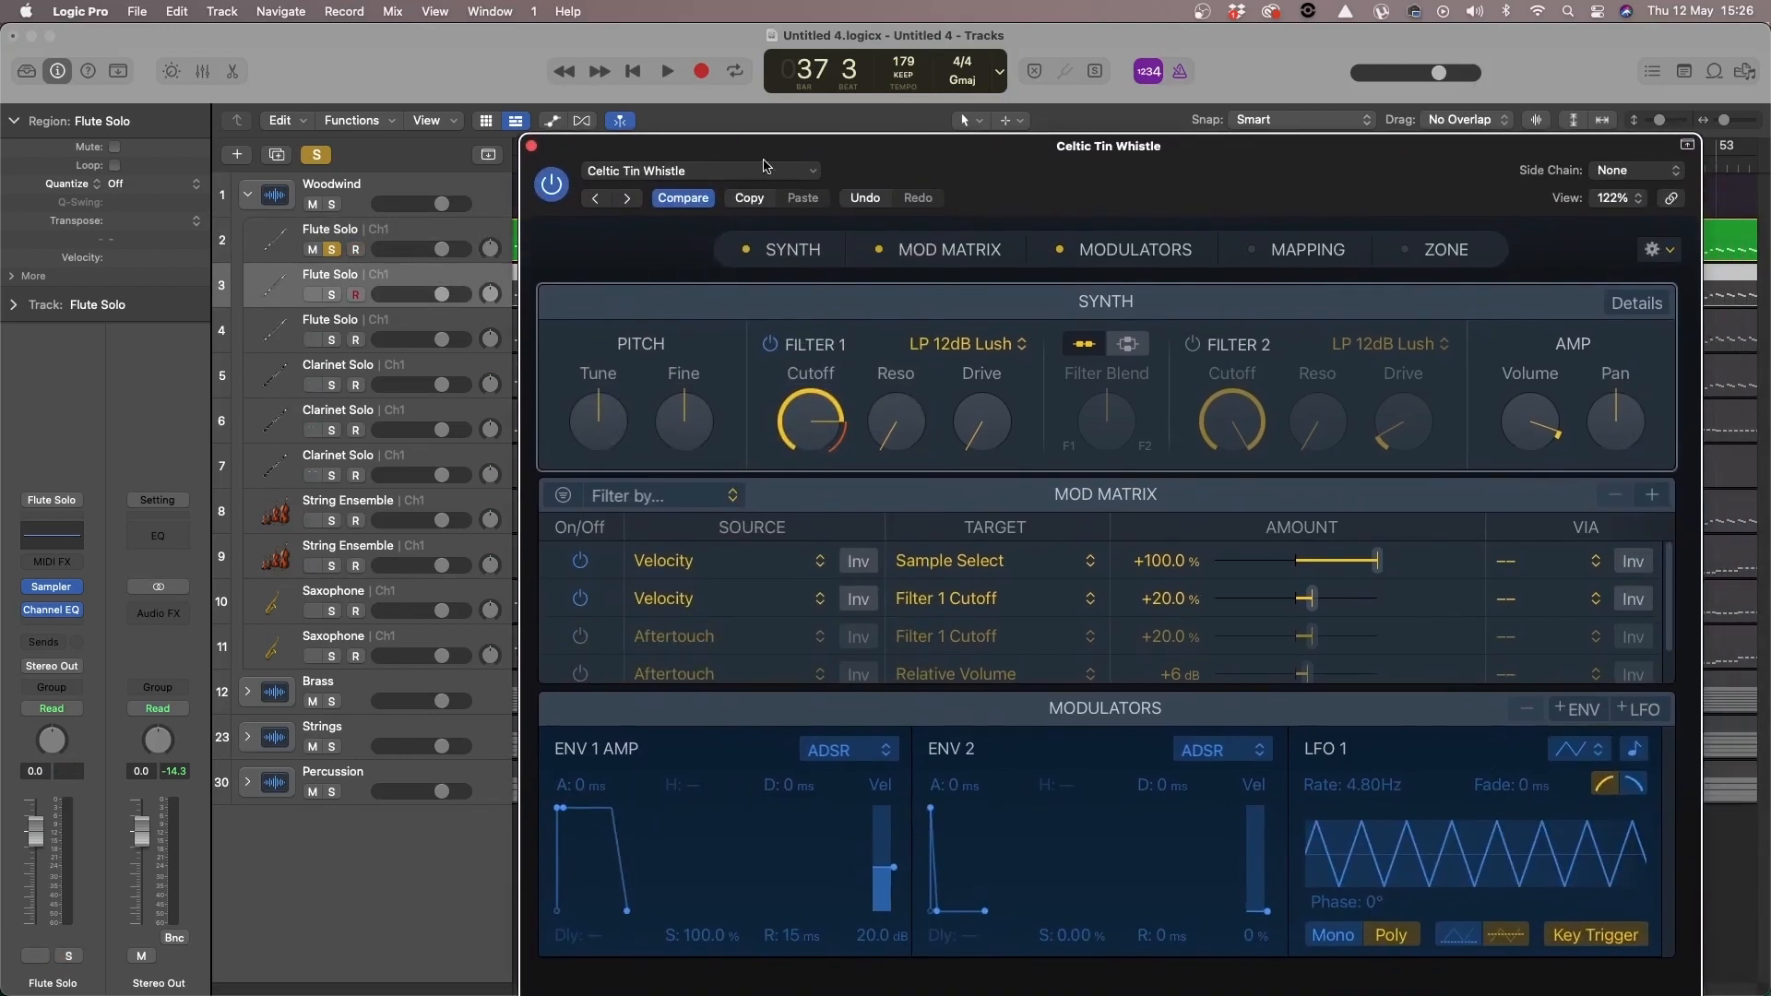
left_click(701, 171)
mouse_move(766, 664)
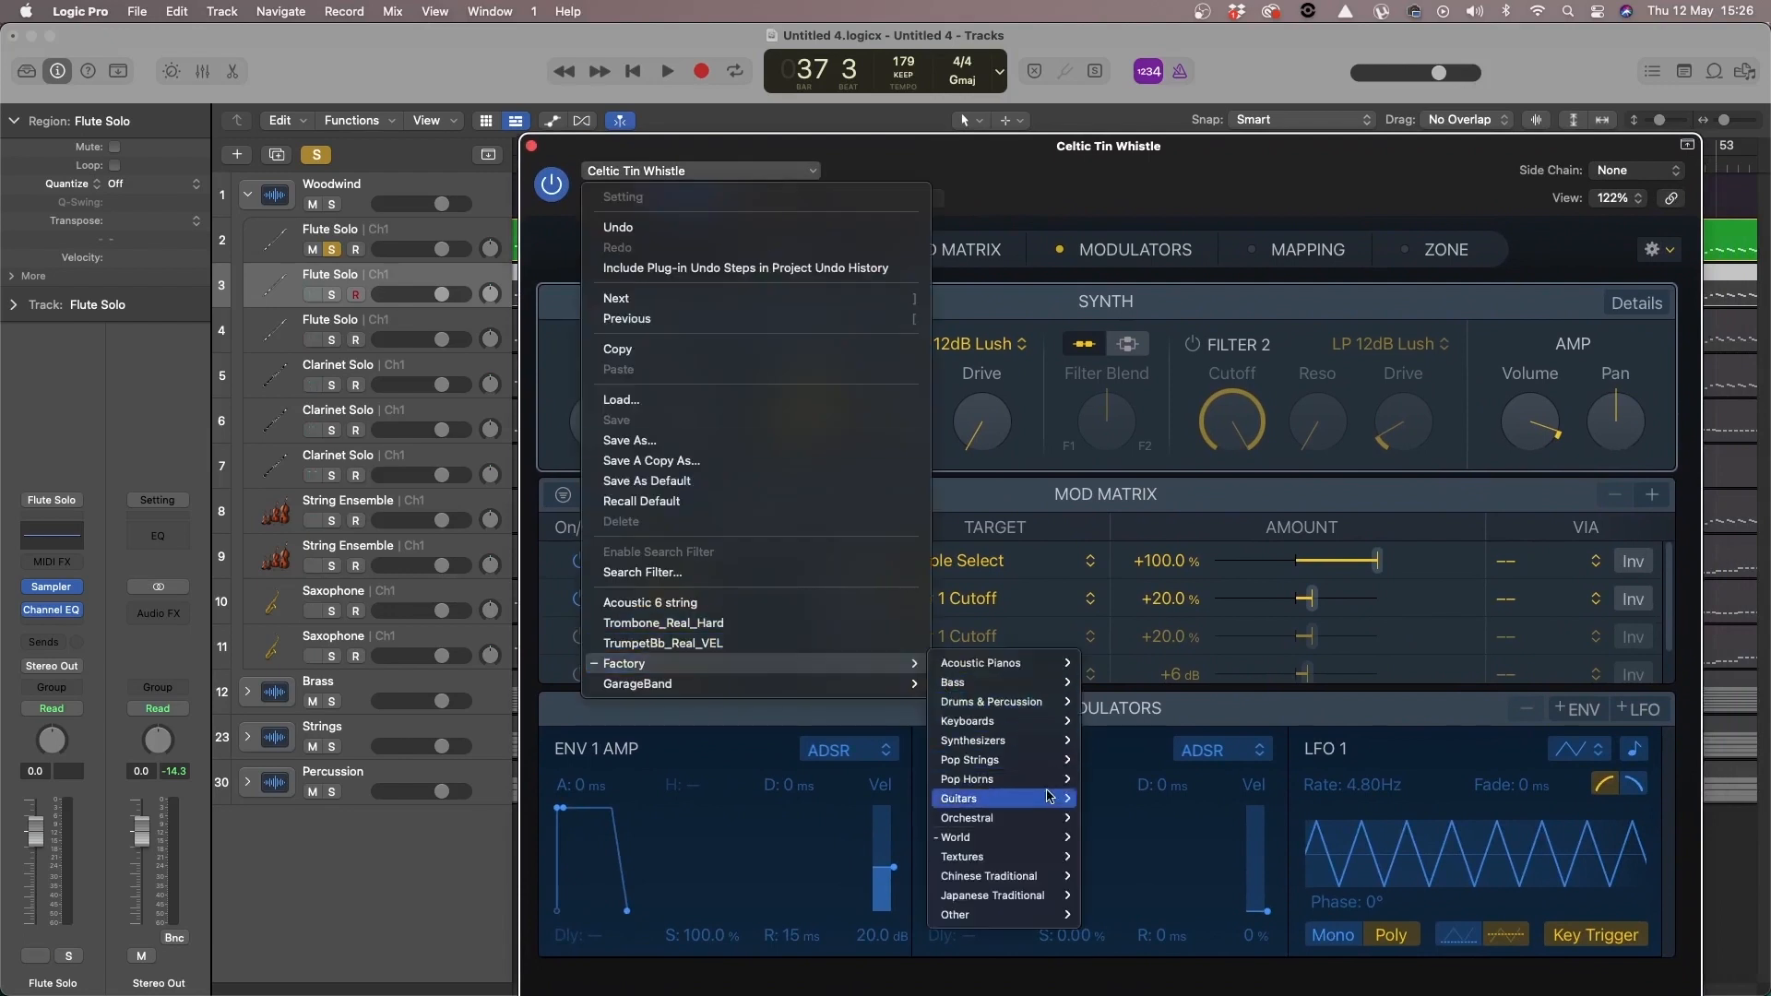
mouse_move(1018, 847)
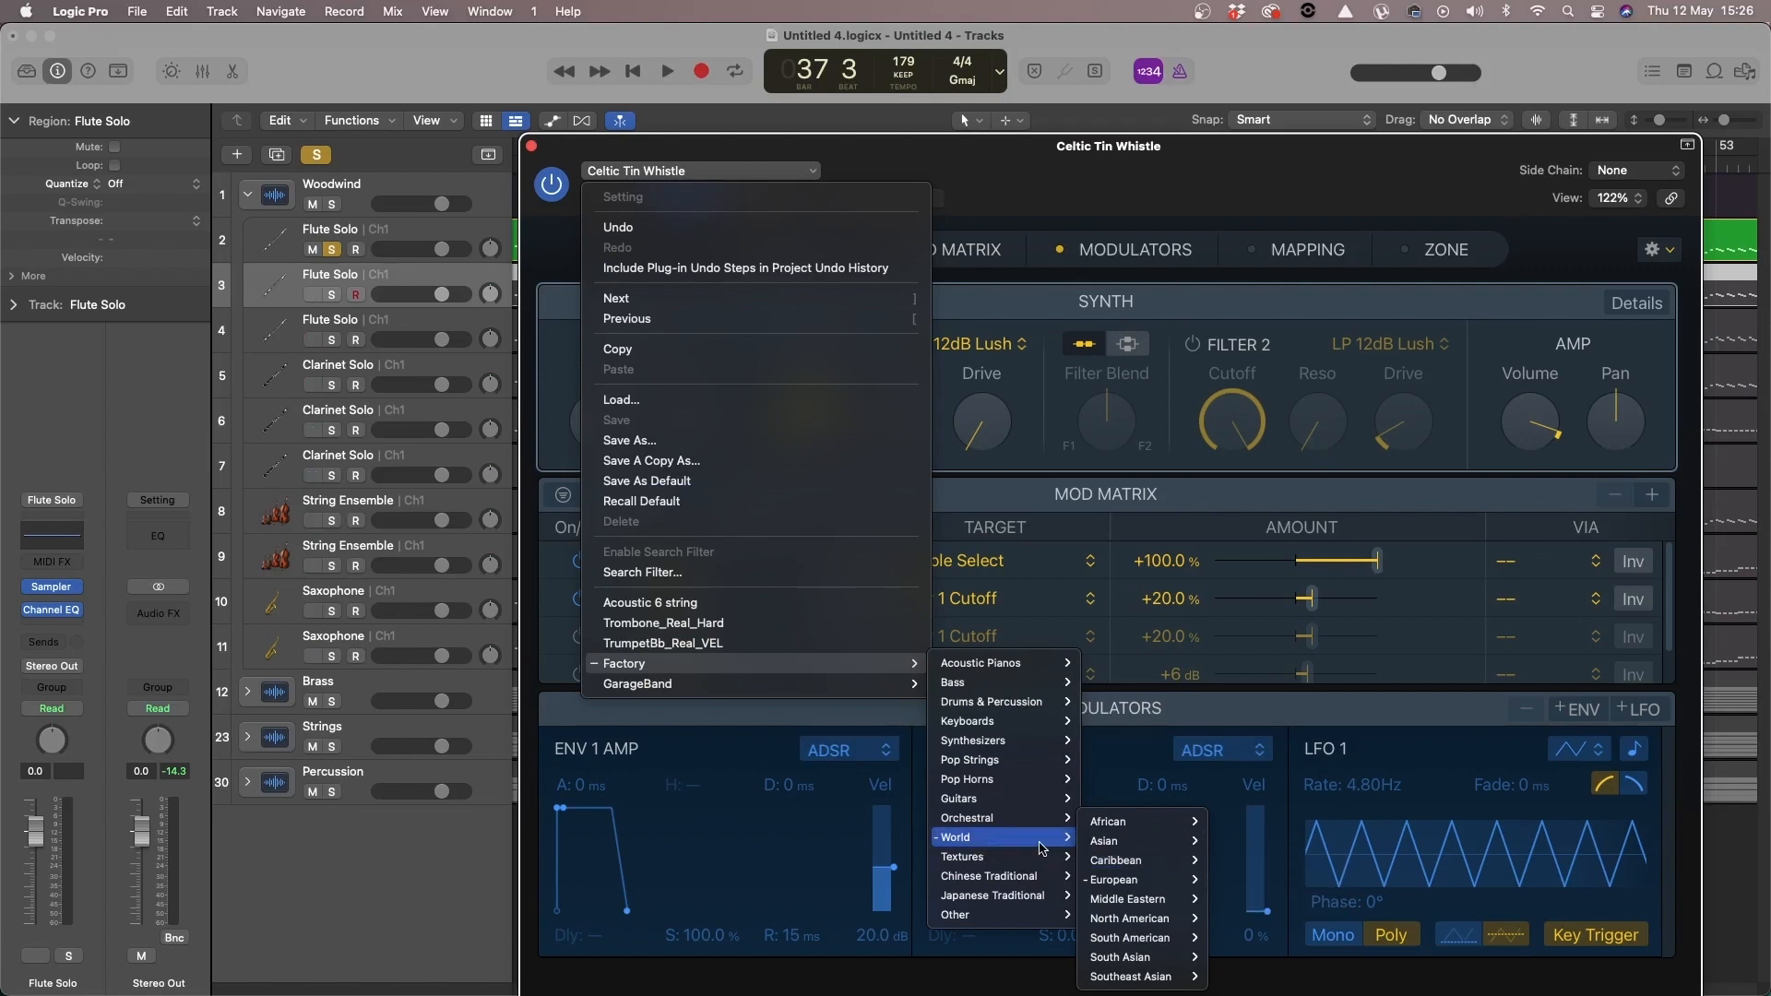
mouse_move(1014, 877)
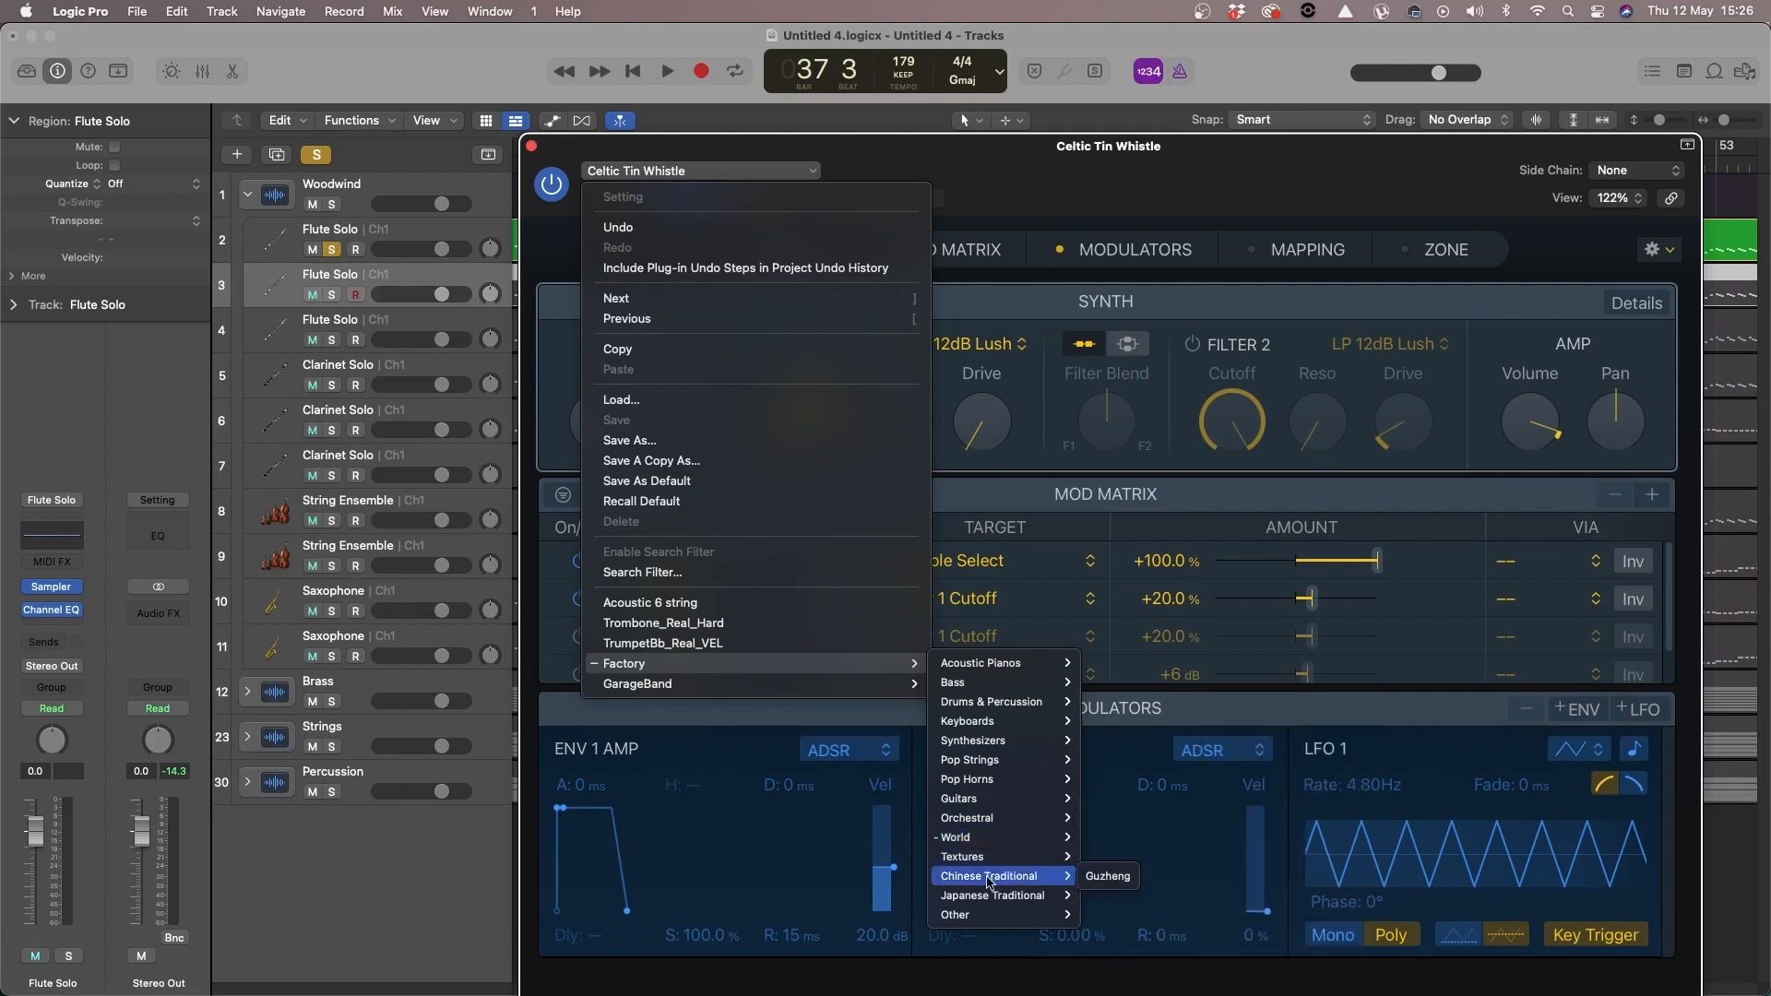
mouse_move(1052, 837)
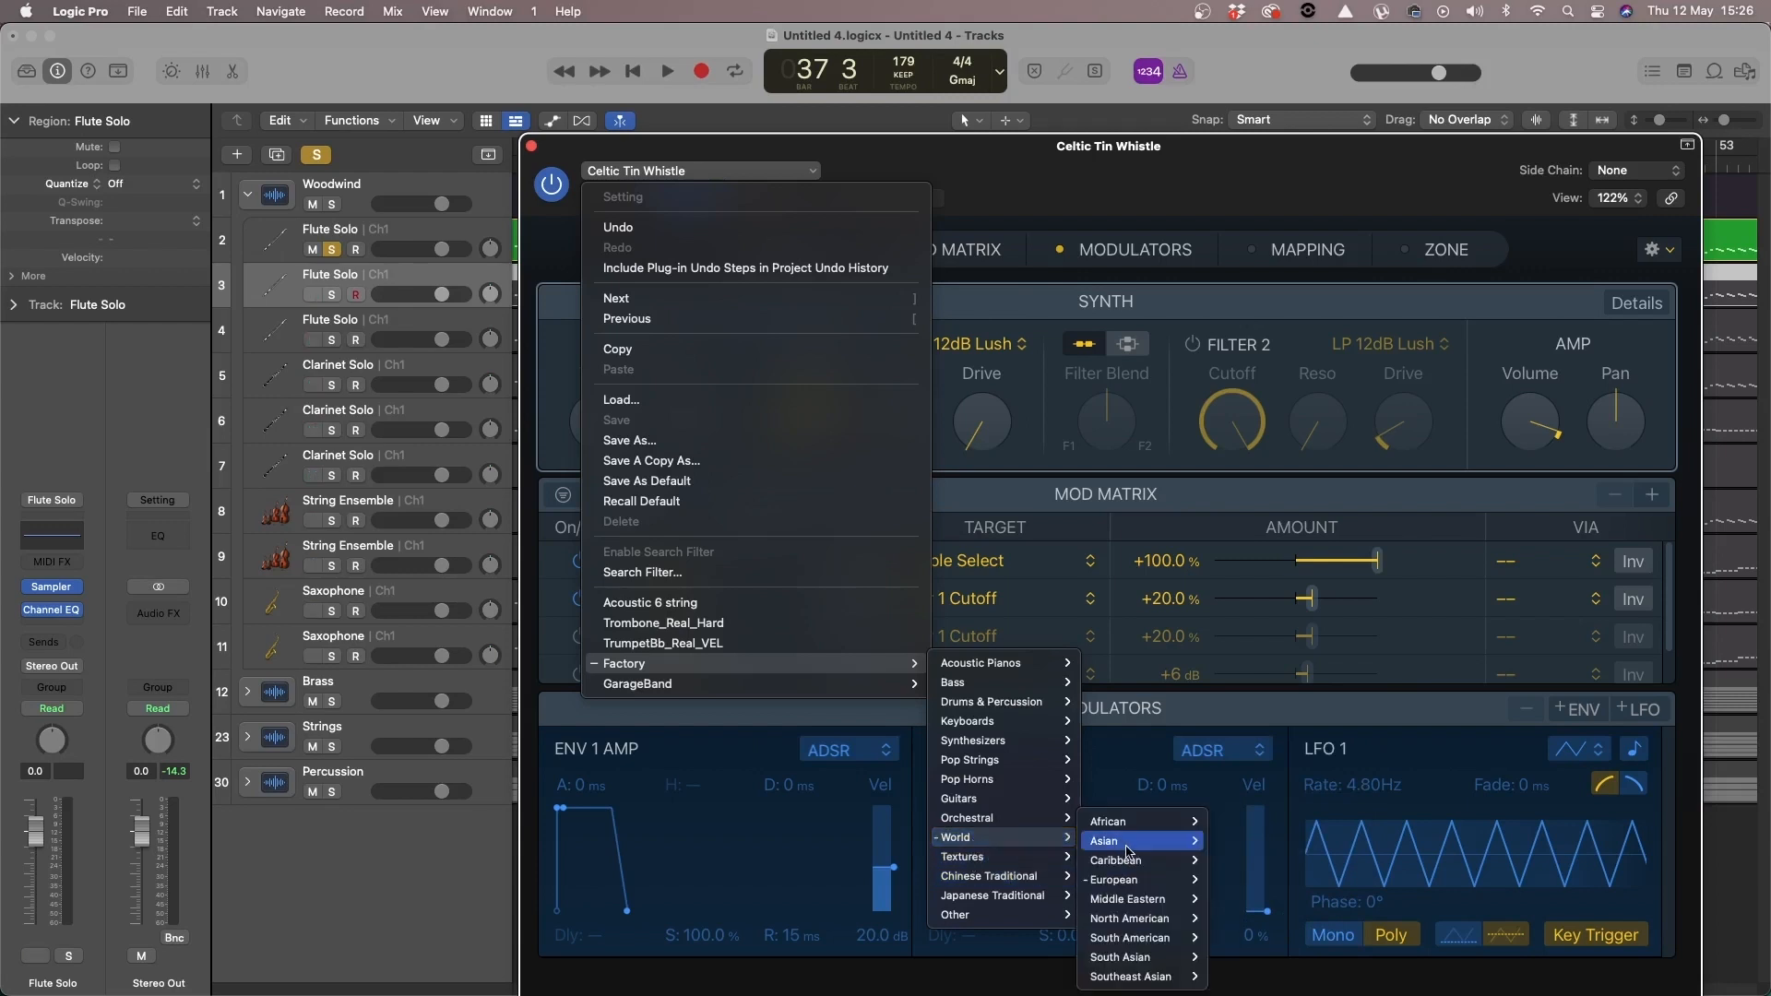
mouse_move(1155, 940)
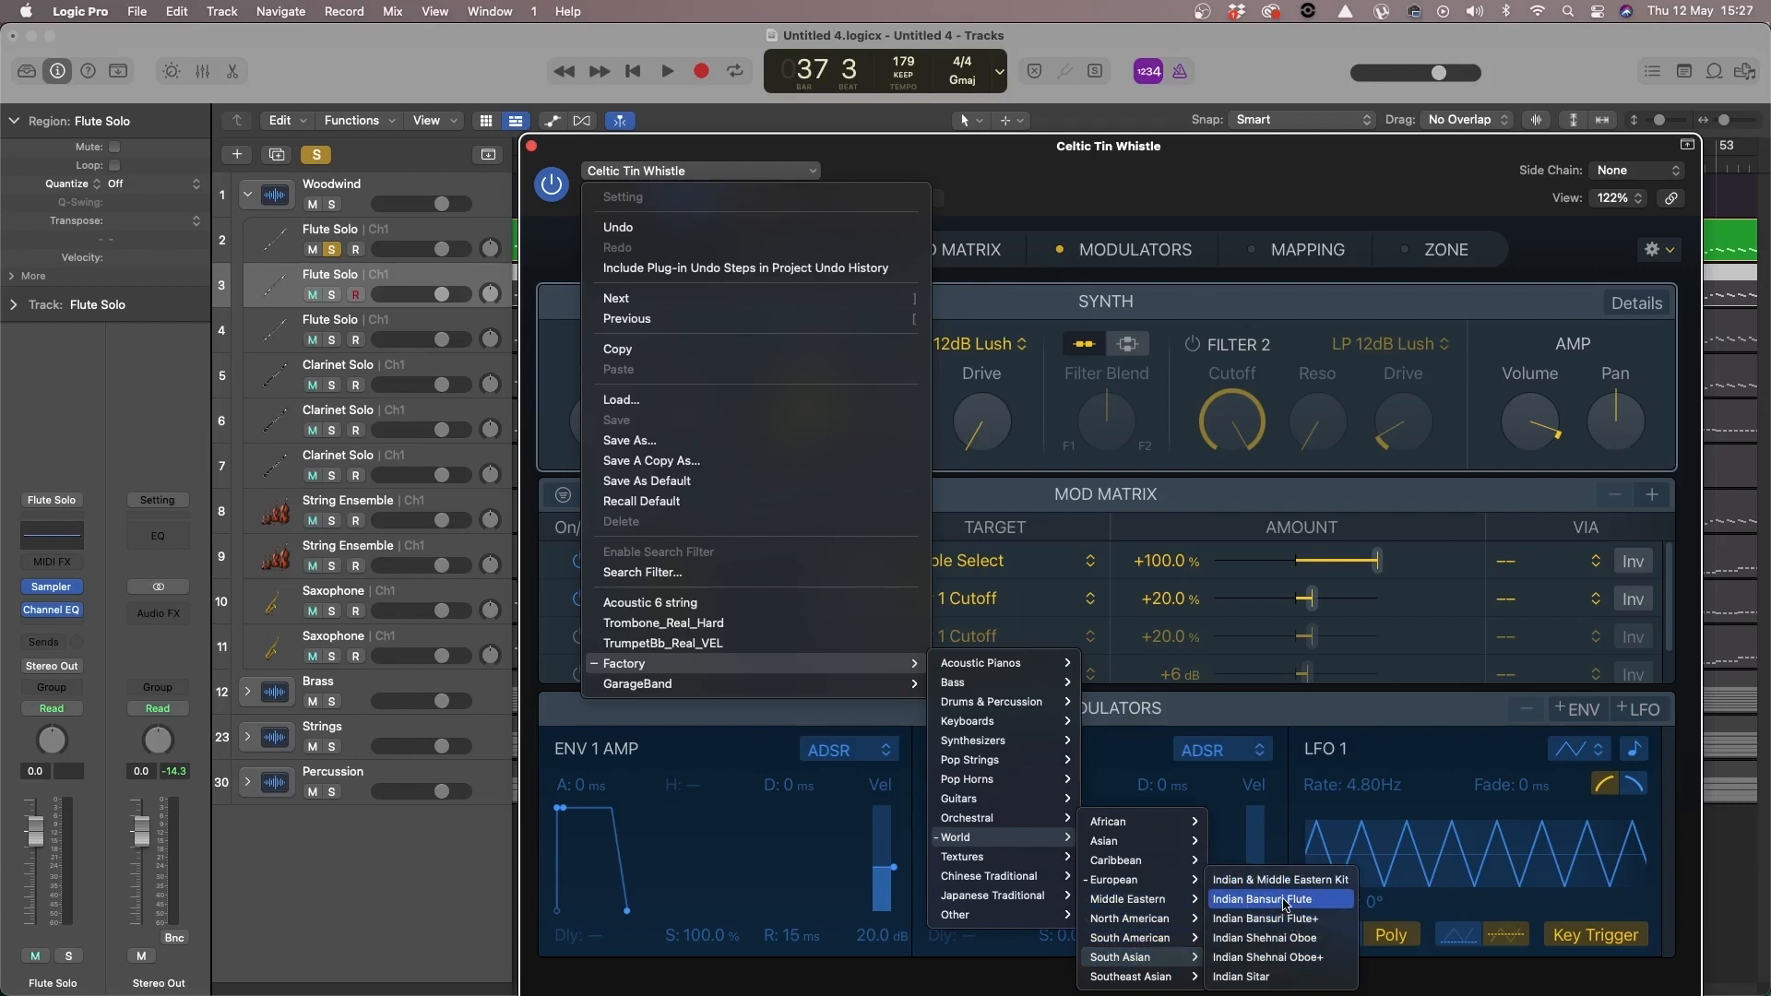
left_click(1286, 901)
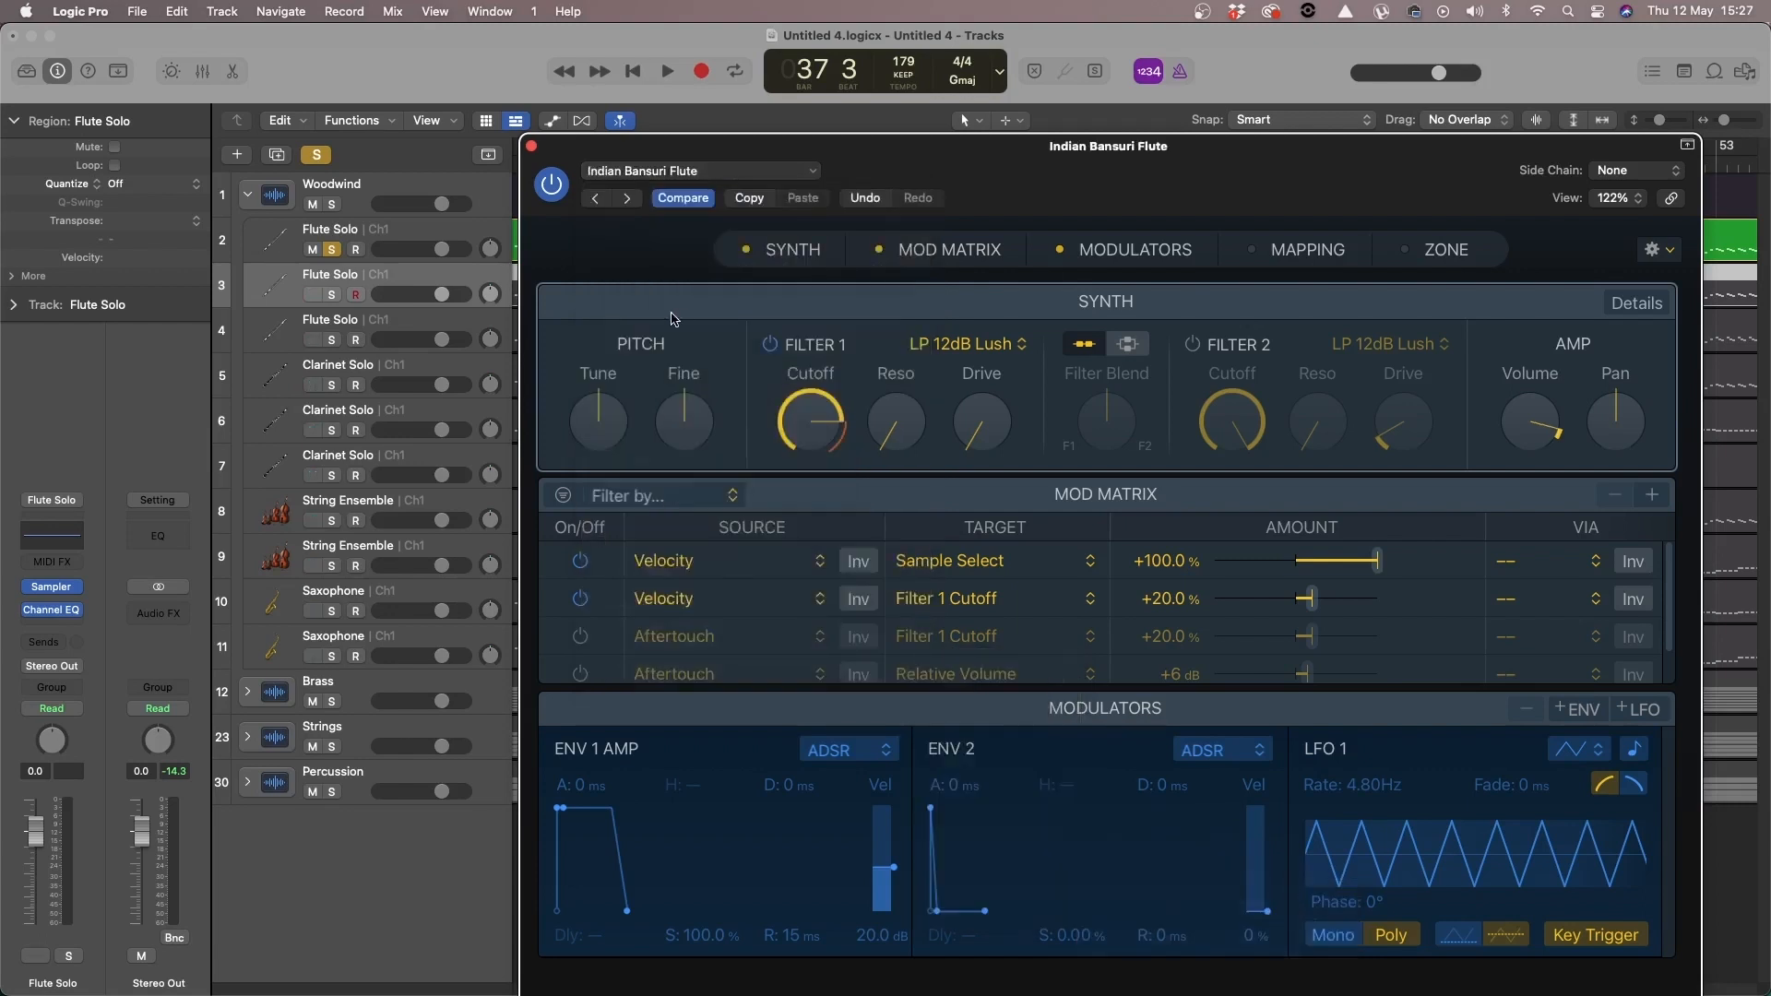
Step: Switch solo from the first to the second flute track and audition its part from bar 37
left_click_drag(645, 146, 726, 428)
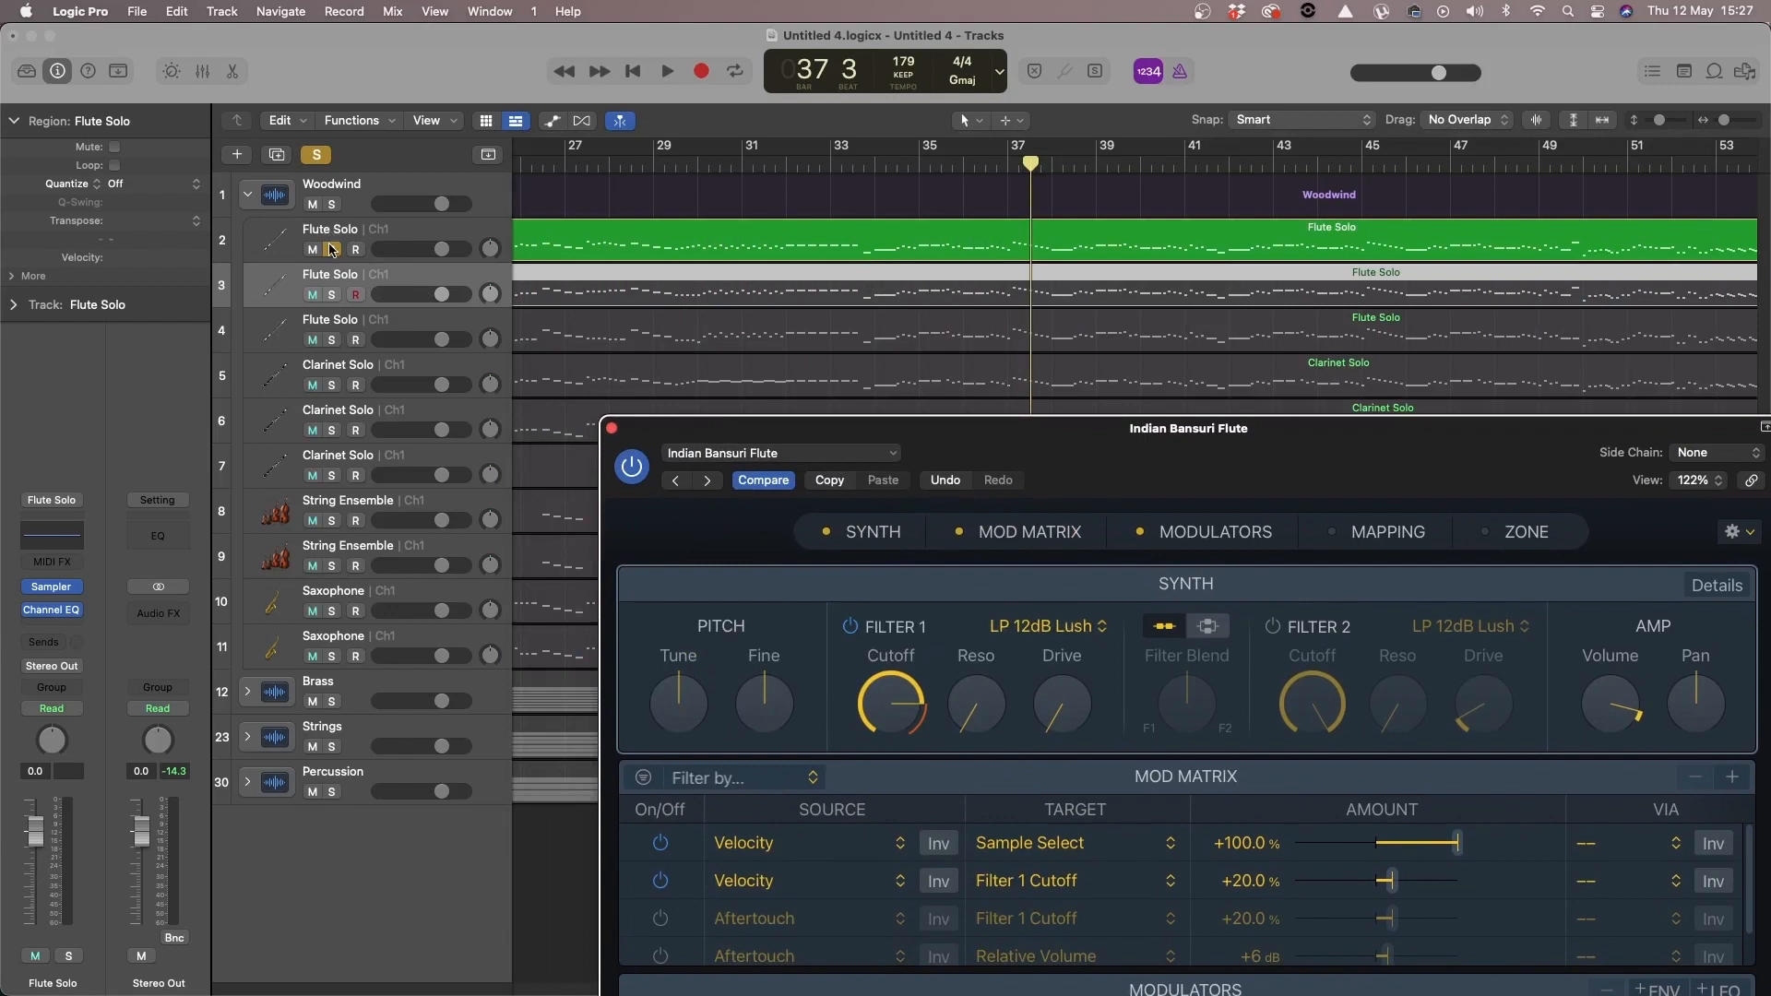
left_click(332, 248)
left_click(334, 294)
key("space")
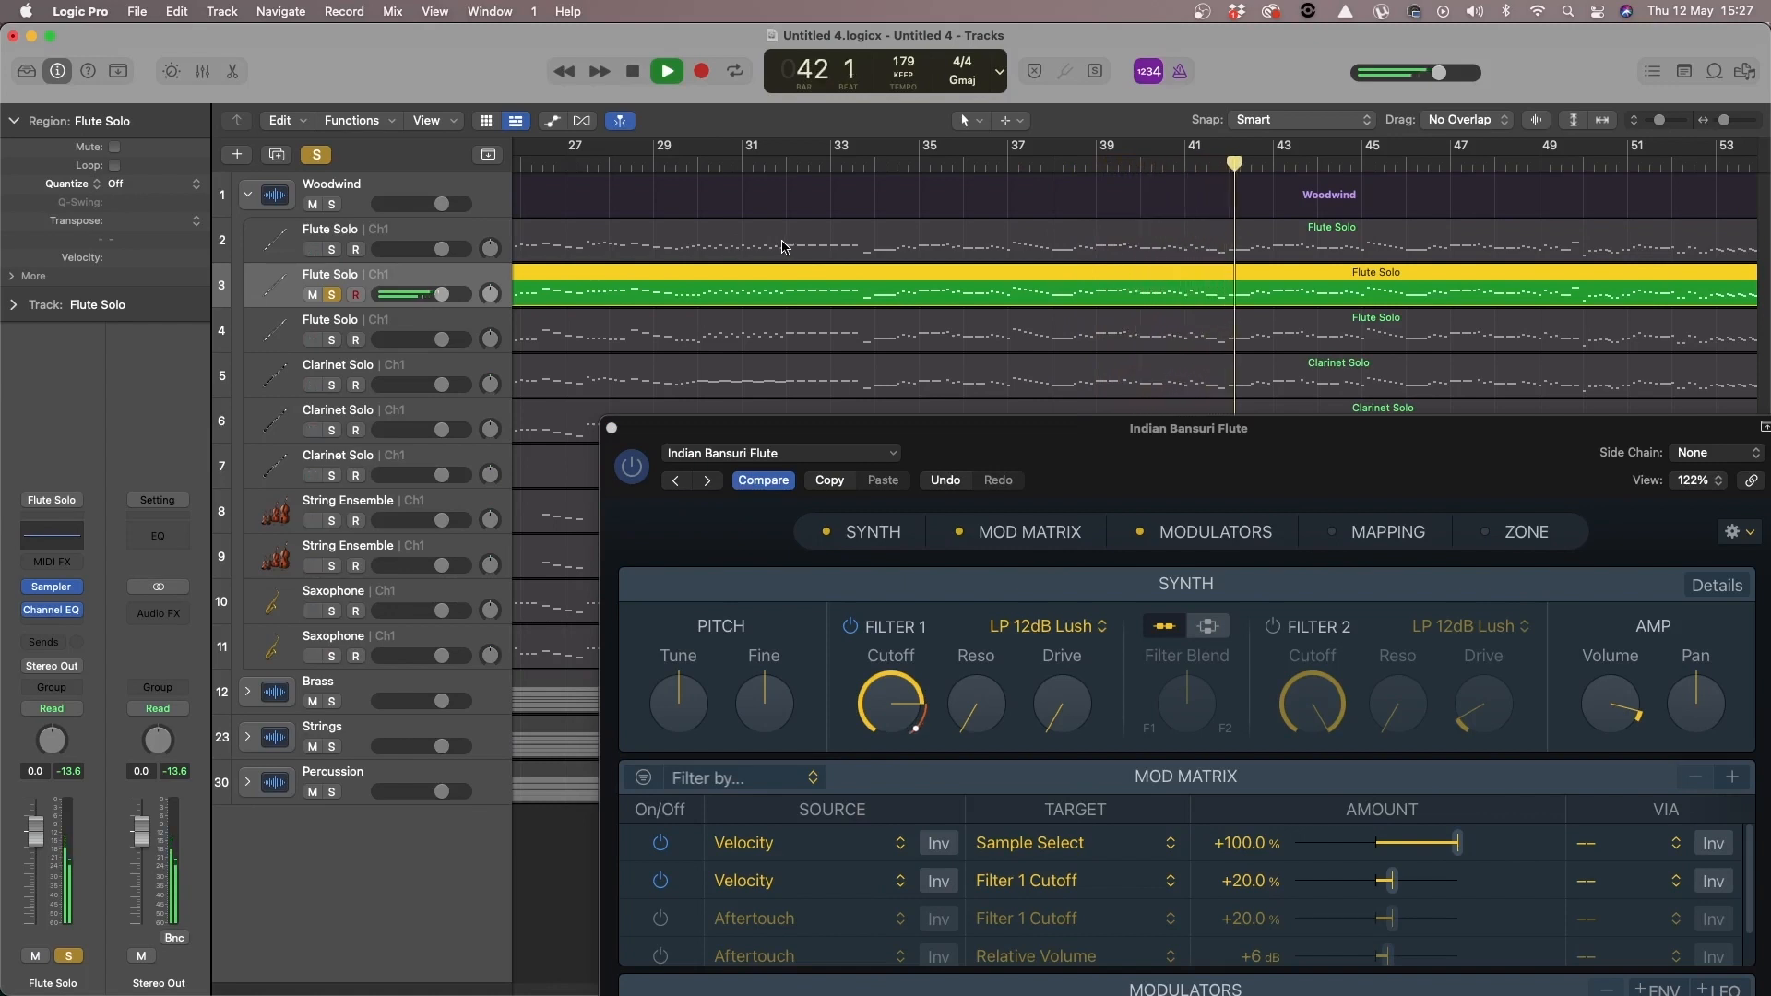
left_click_drag(1026, 453, 910, 150)
key("space")
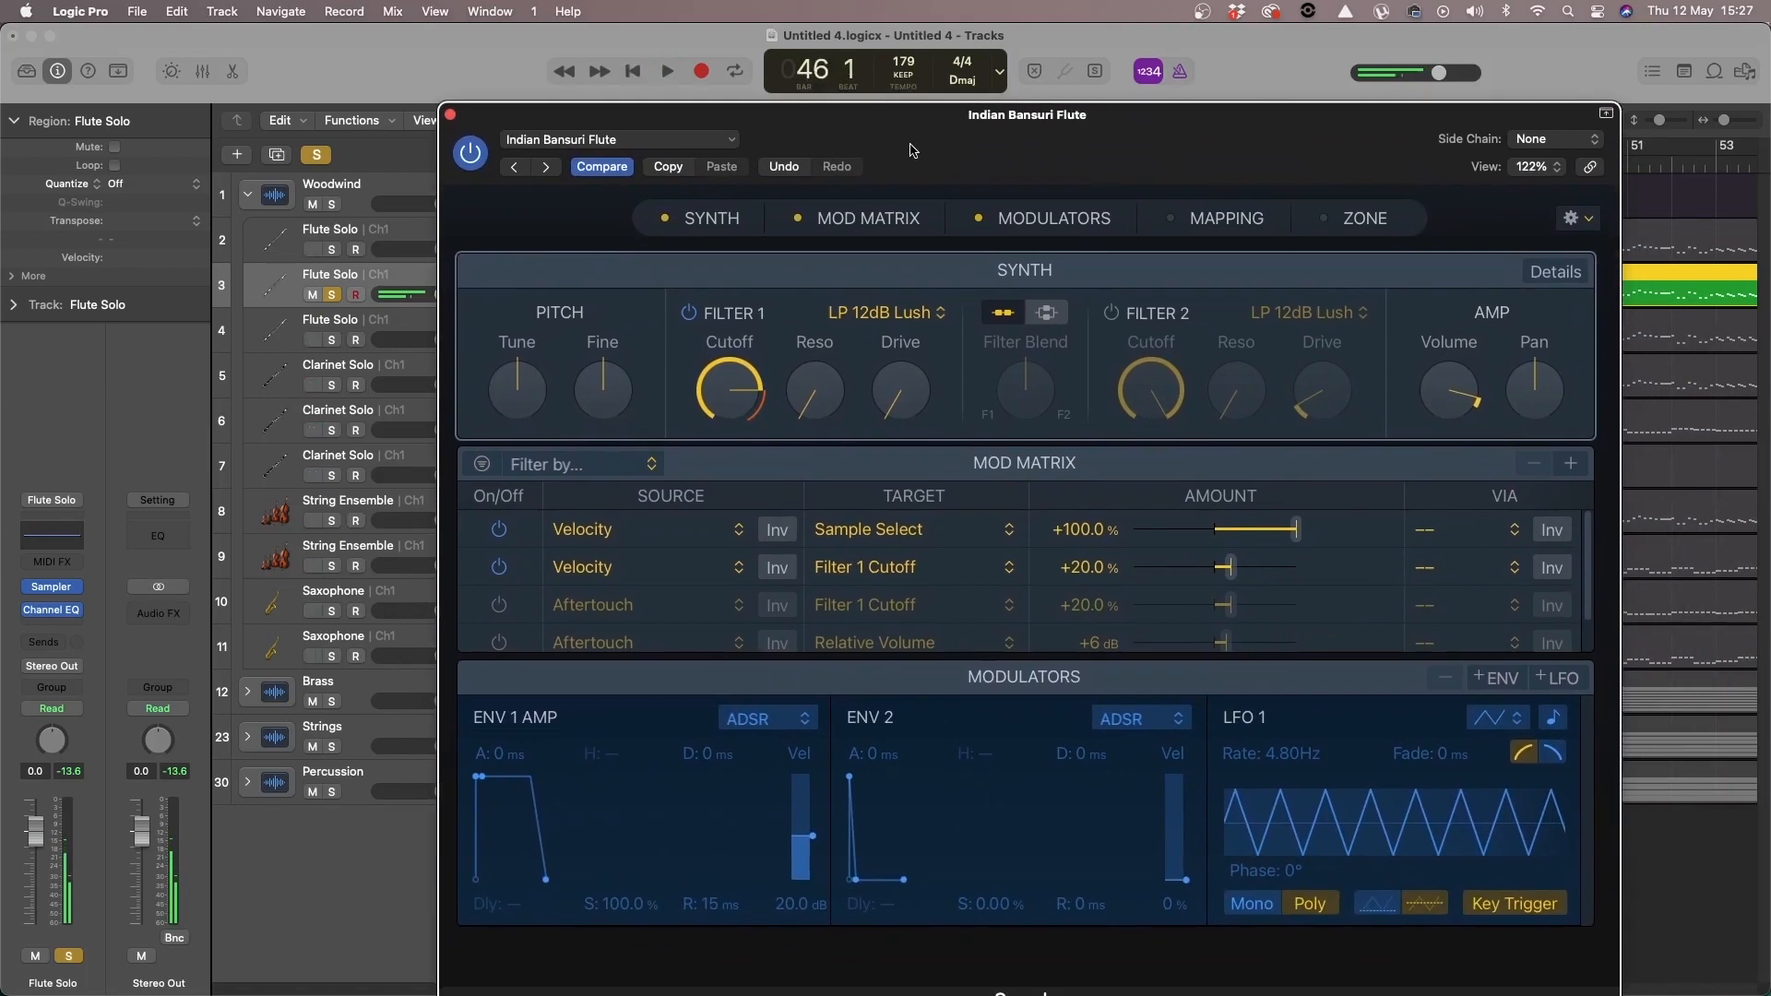
Step: Load the Peruvian Panpipes preset from the factory South American world instruments into the open Sampler window
left_click(636, 140)
mouse_move(803, 636)
mouse_move(923, 806)
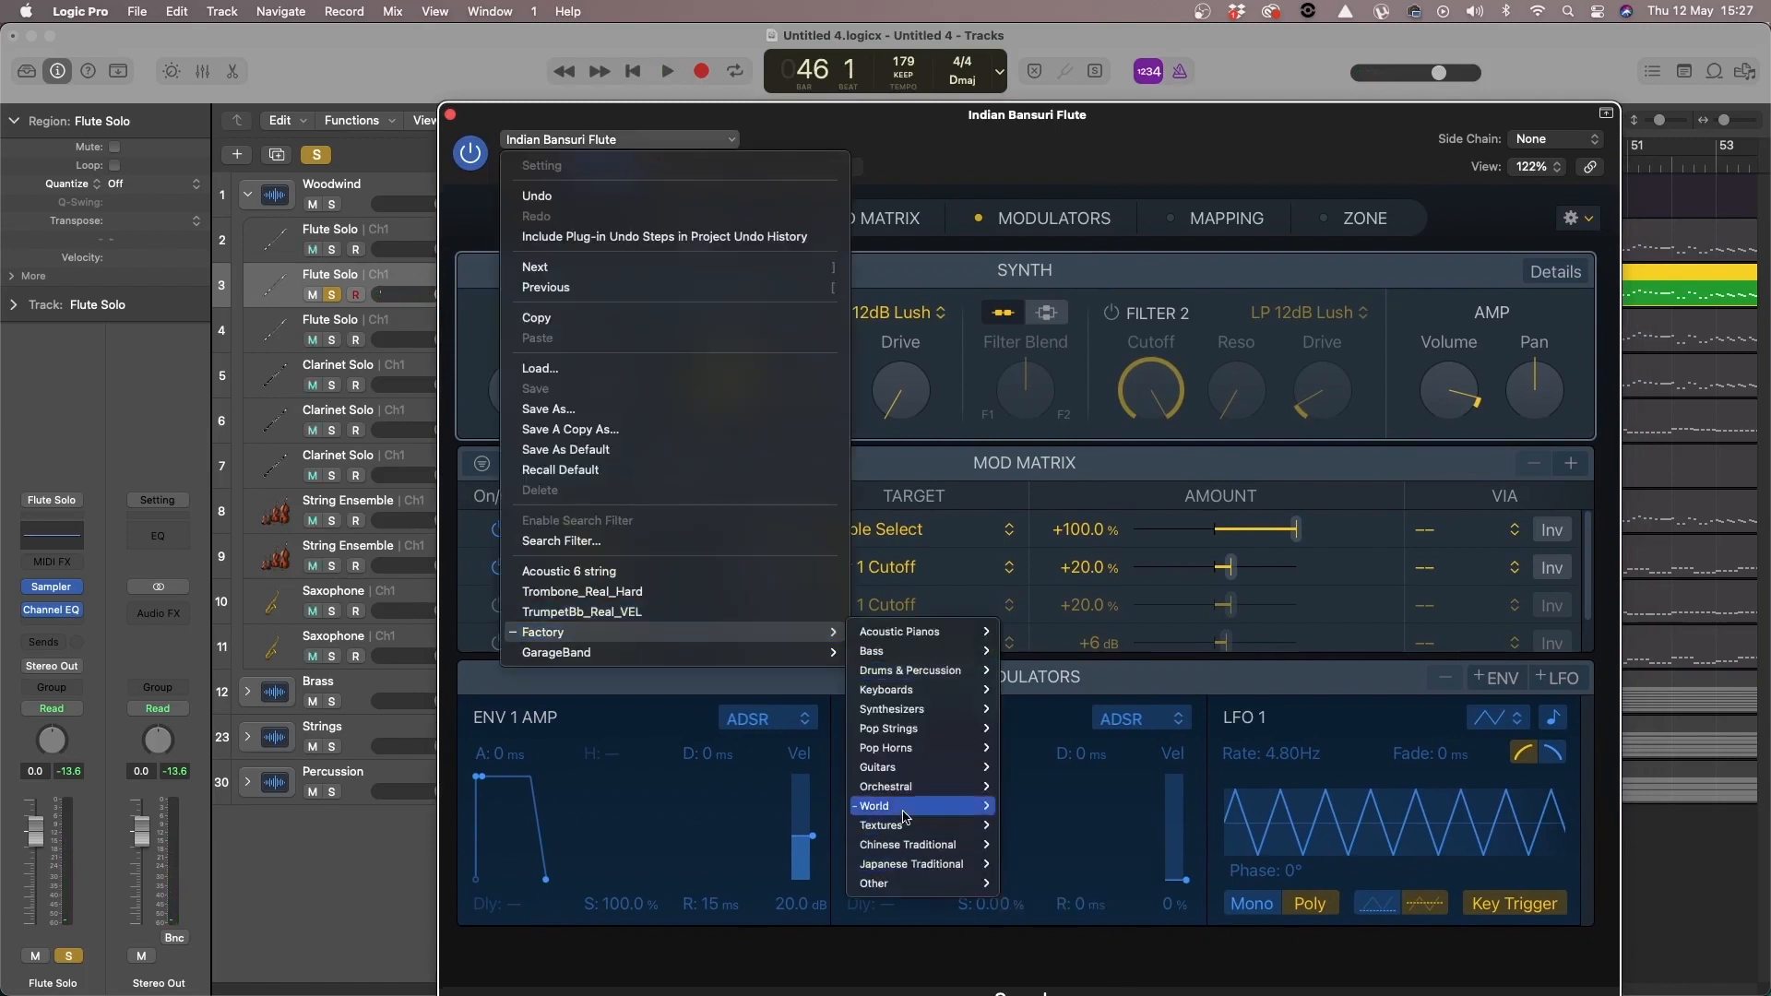
mouse_move(1059, 944)
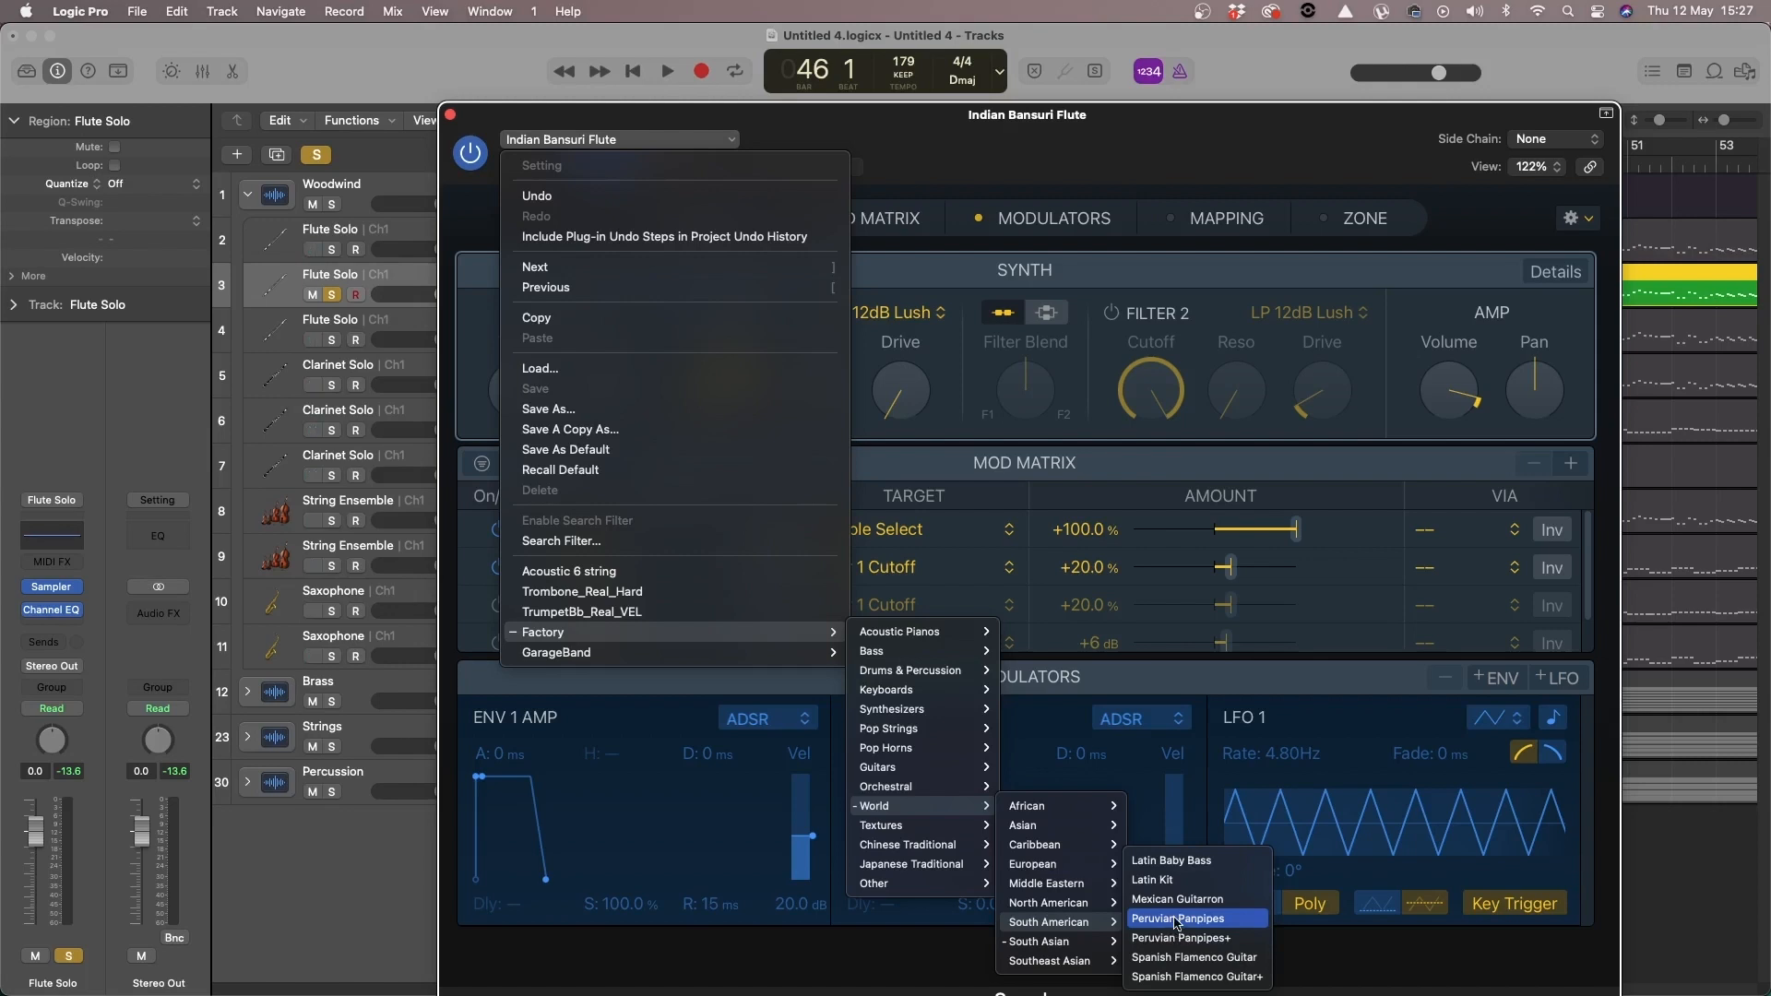
left_click(1176, 919)
Step: Audition the soloed second flute part from bar 46, moving the Sampler window clear of the track regions
left_click_drag(598, 122, 815, 179)
key("space")
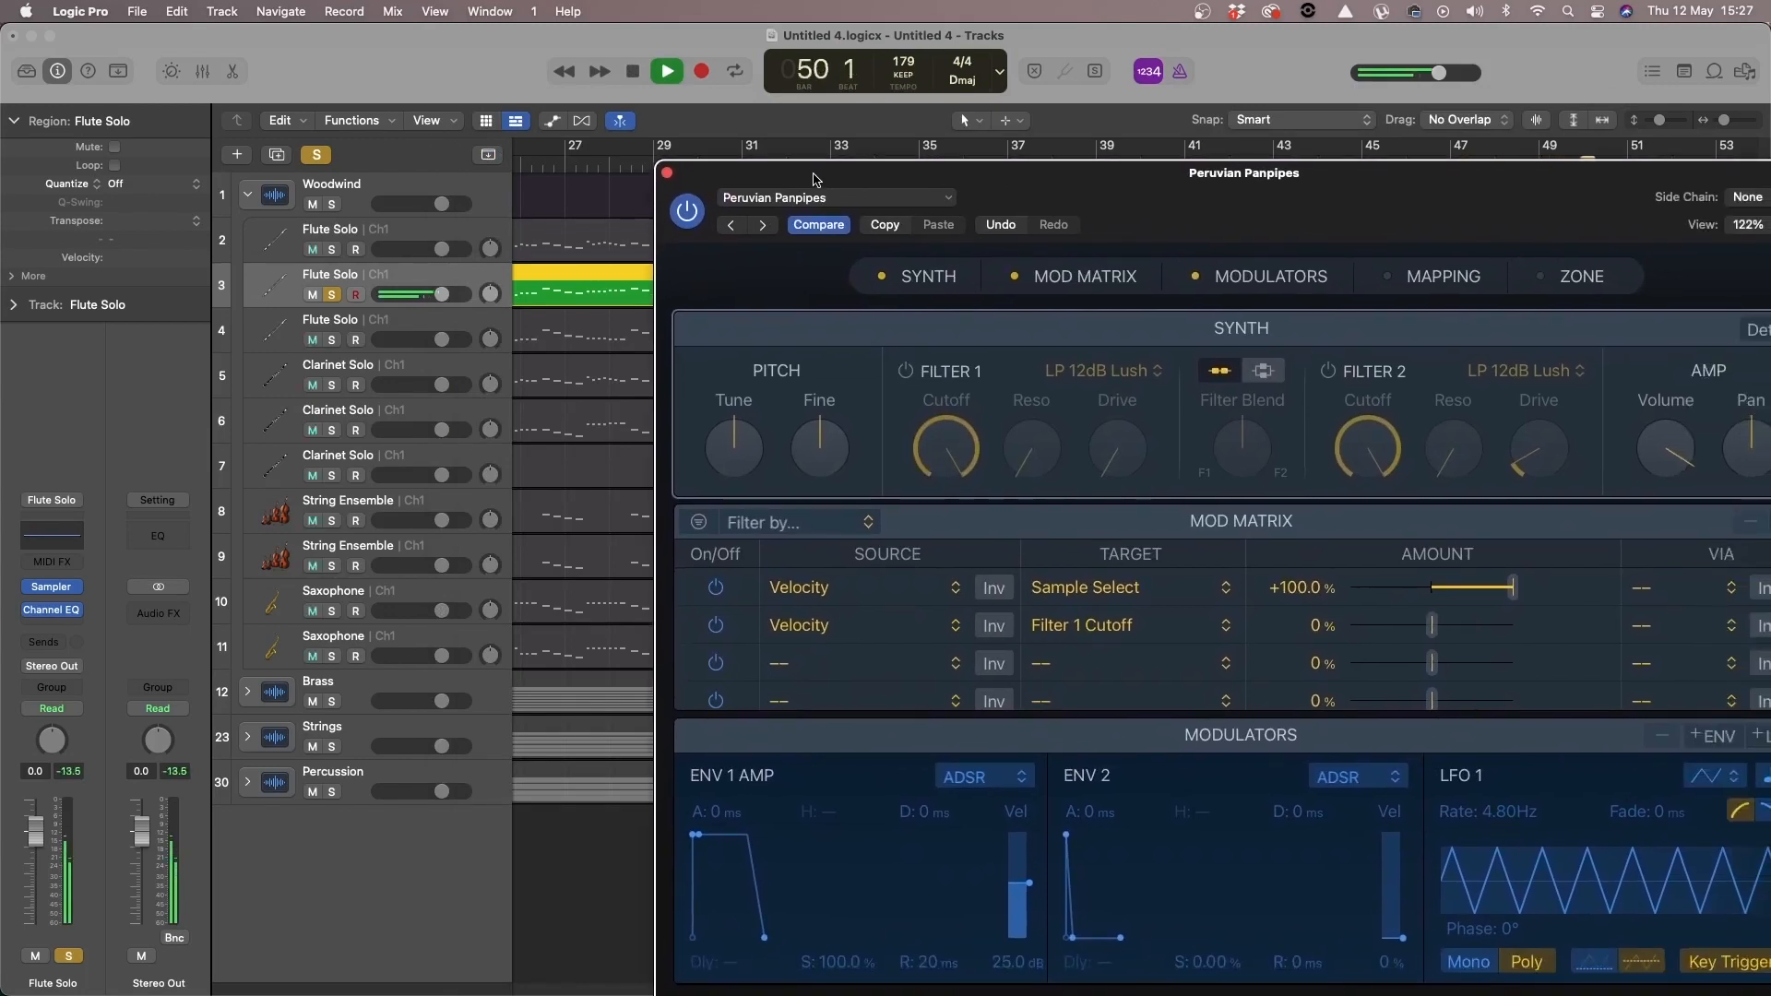
left_click_drag(816, 179, 905, 137)
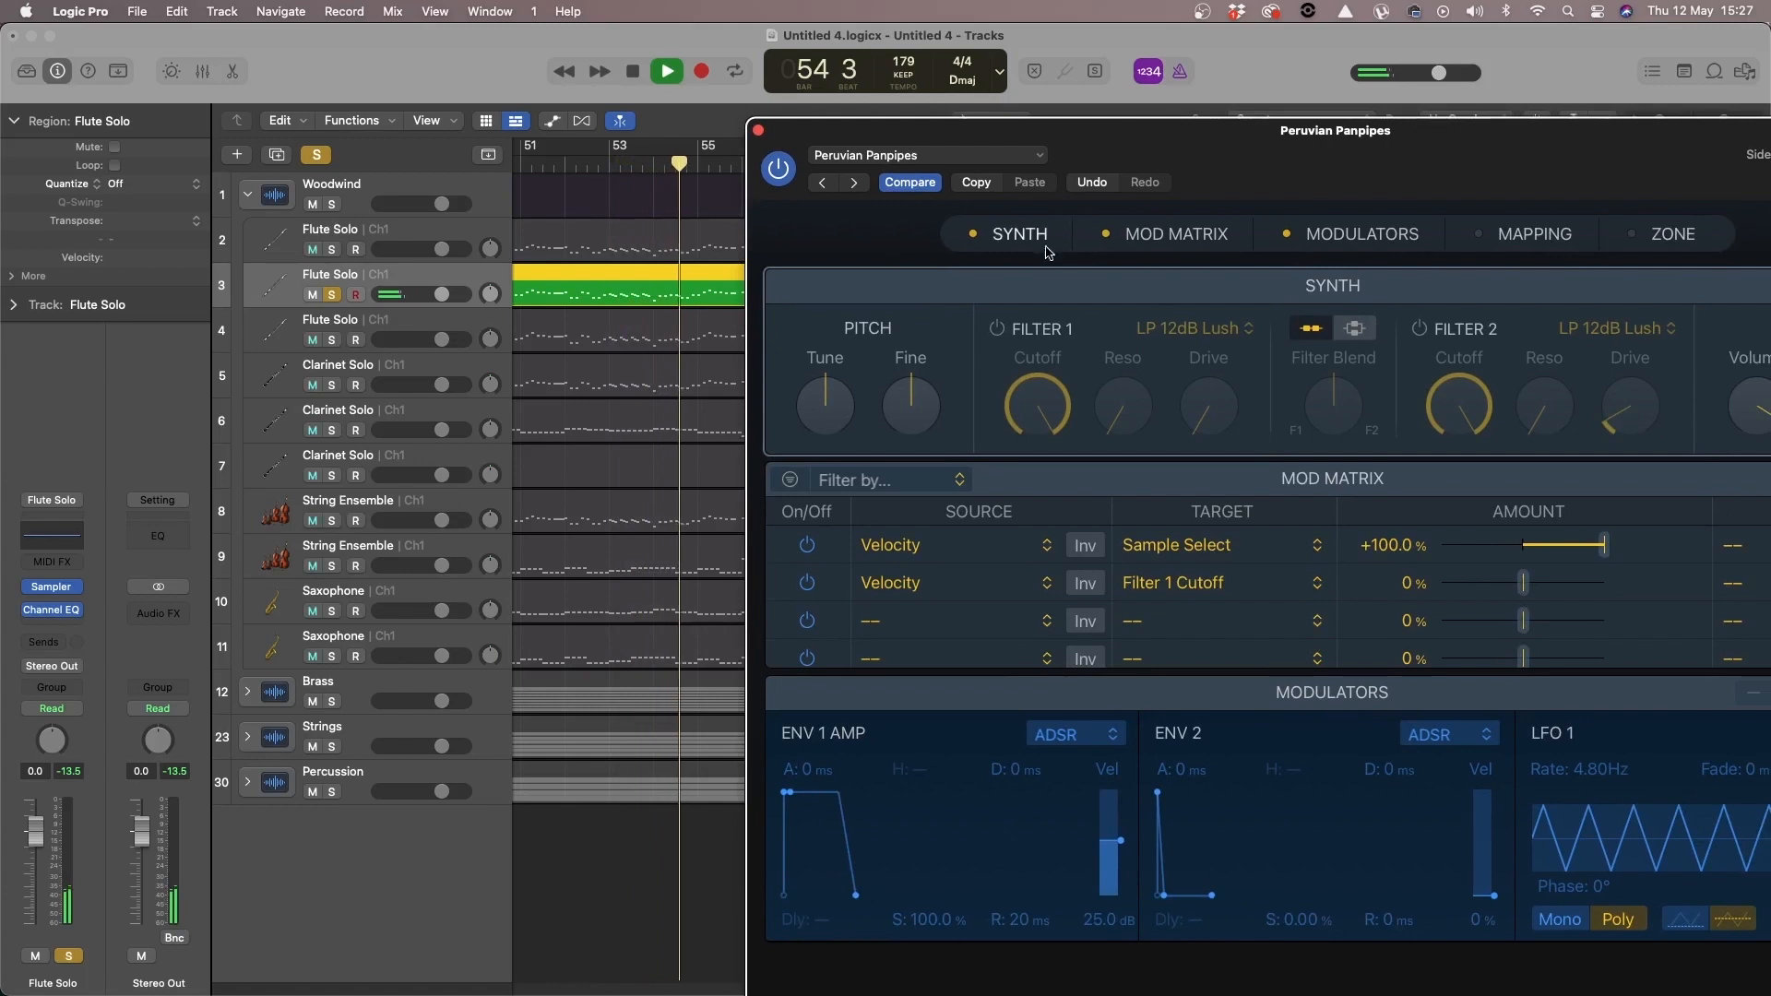
left_click_drag(1261, 139, 981, 65)
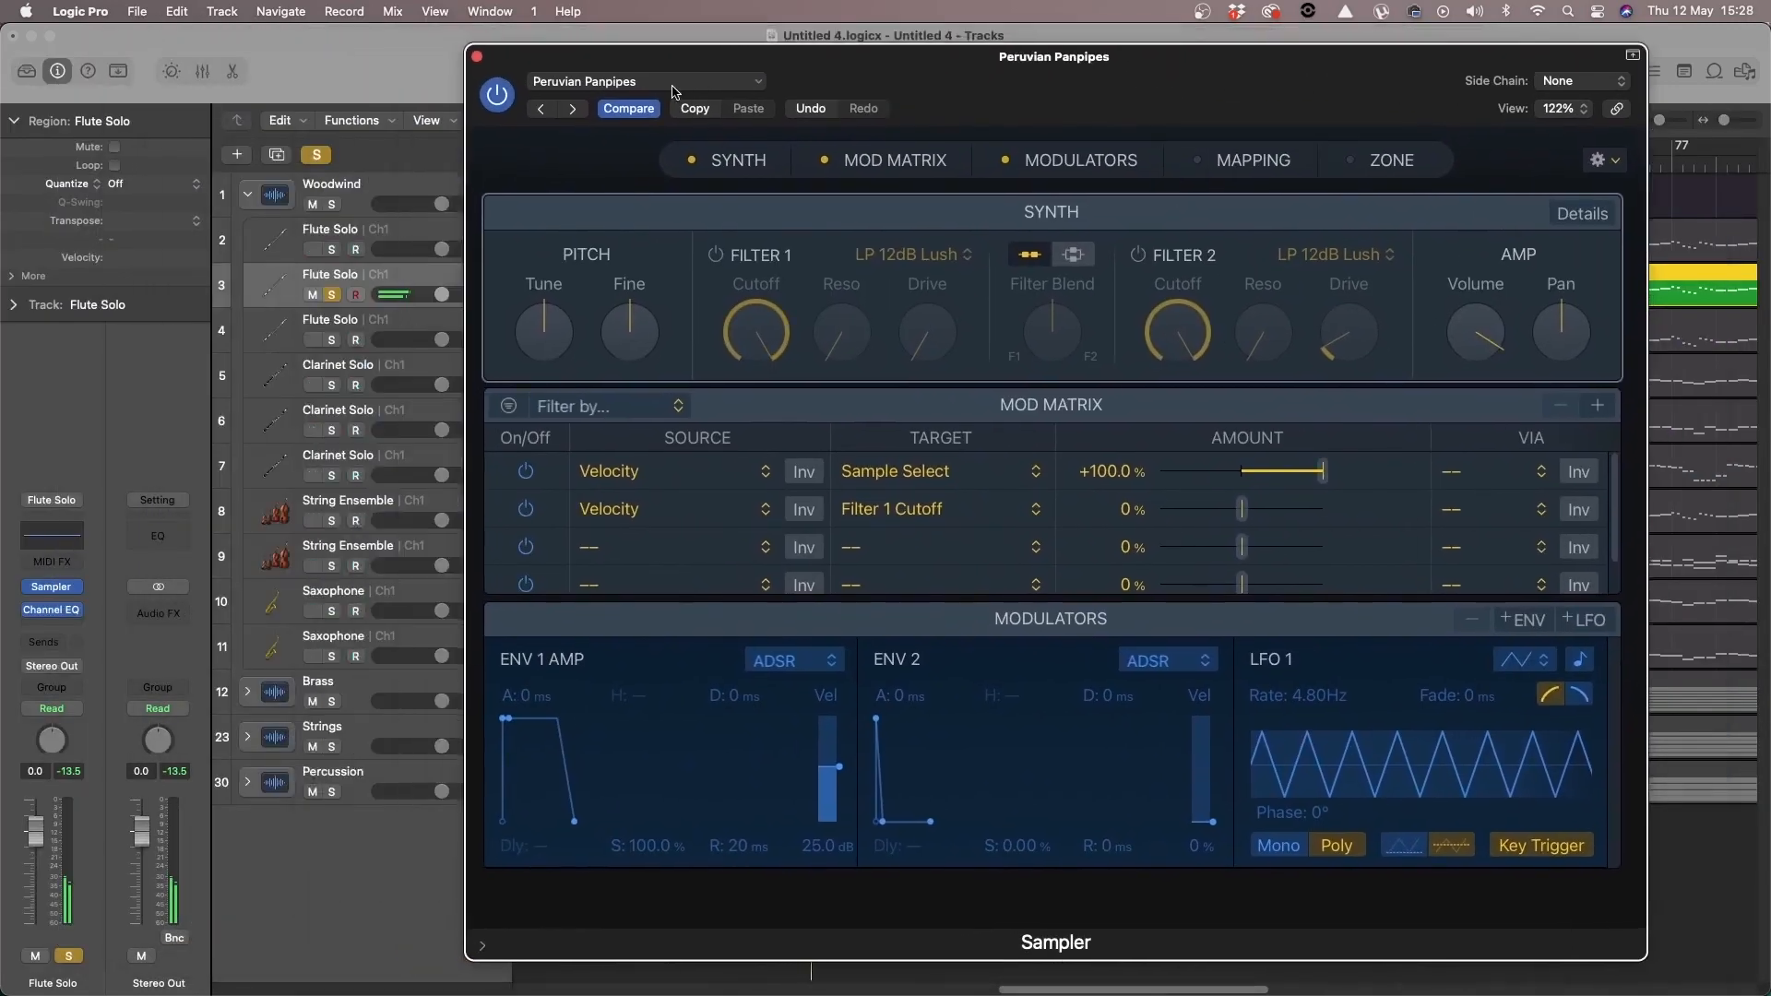
left_click_drag(506, 60, 862, 41)
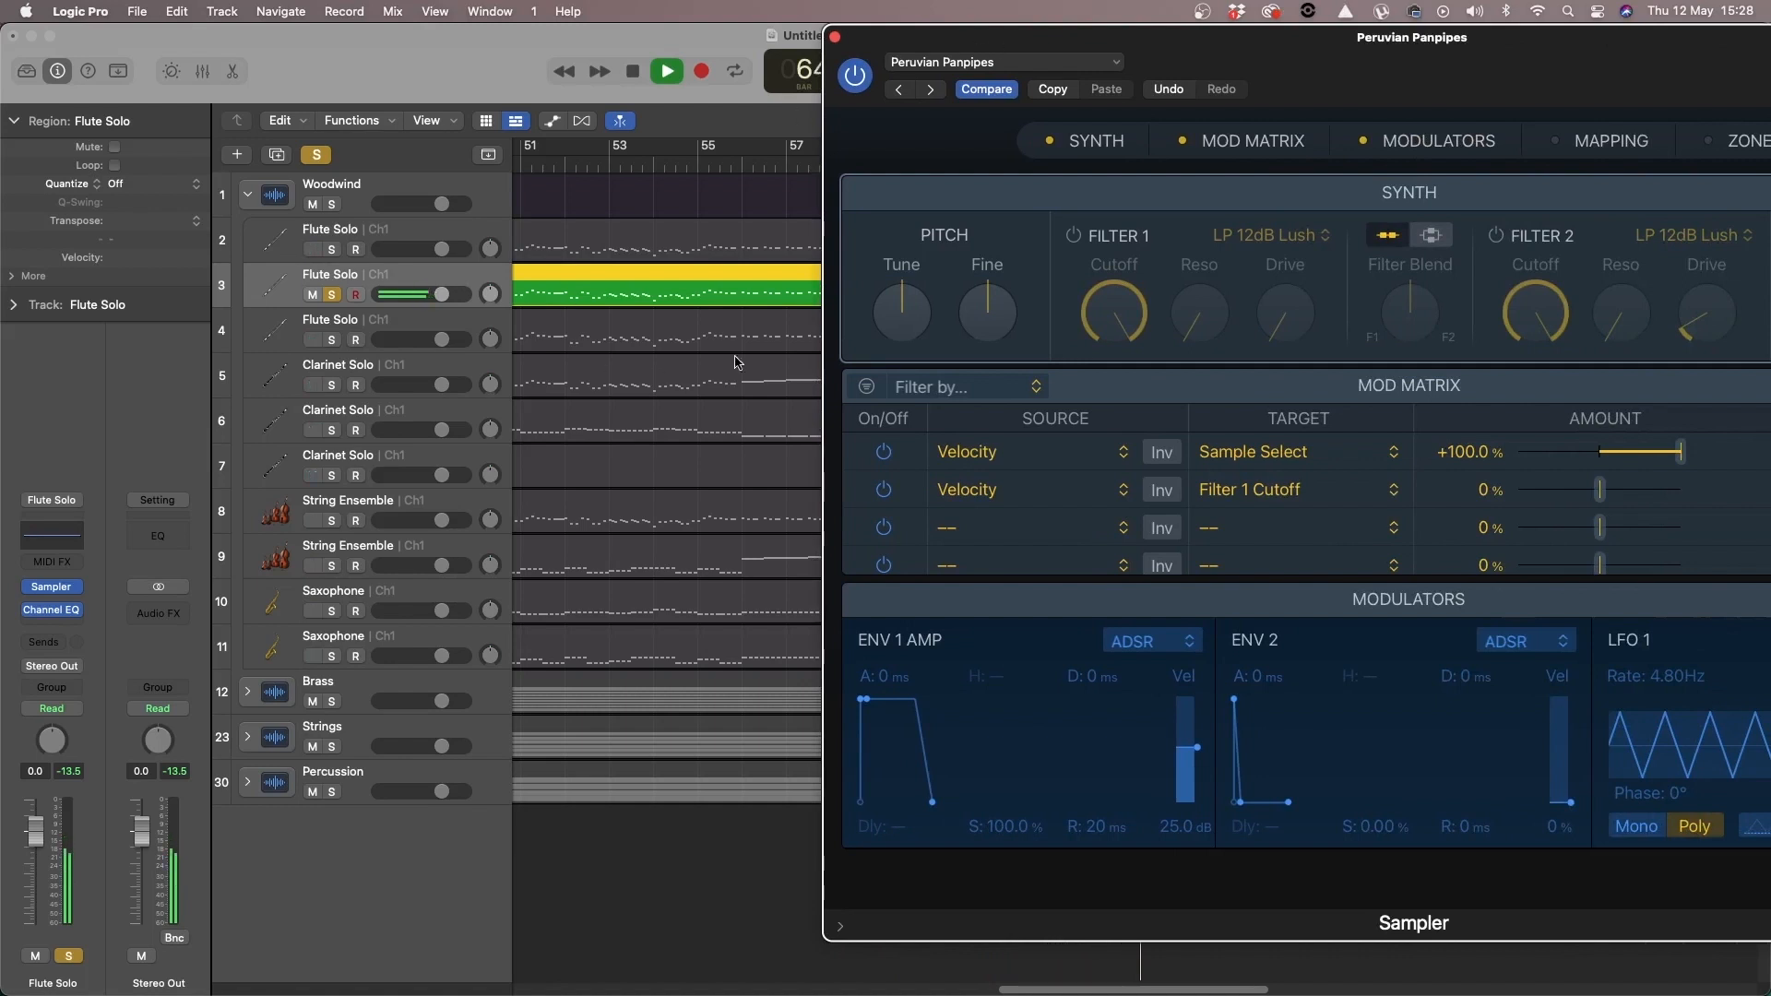
key("space")
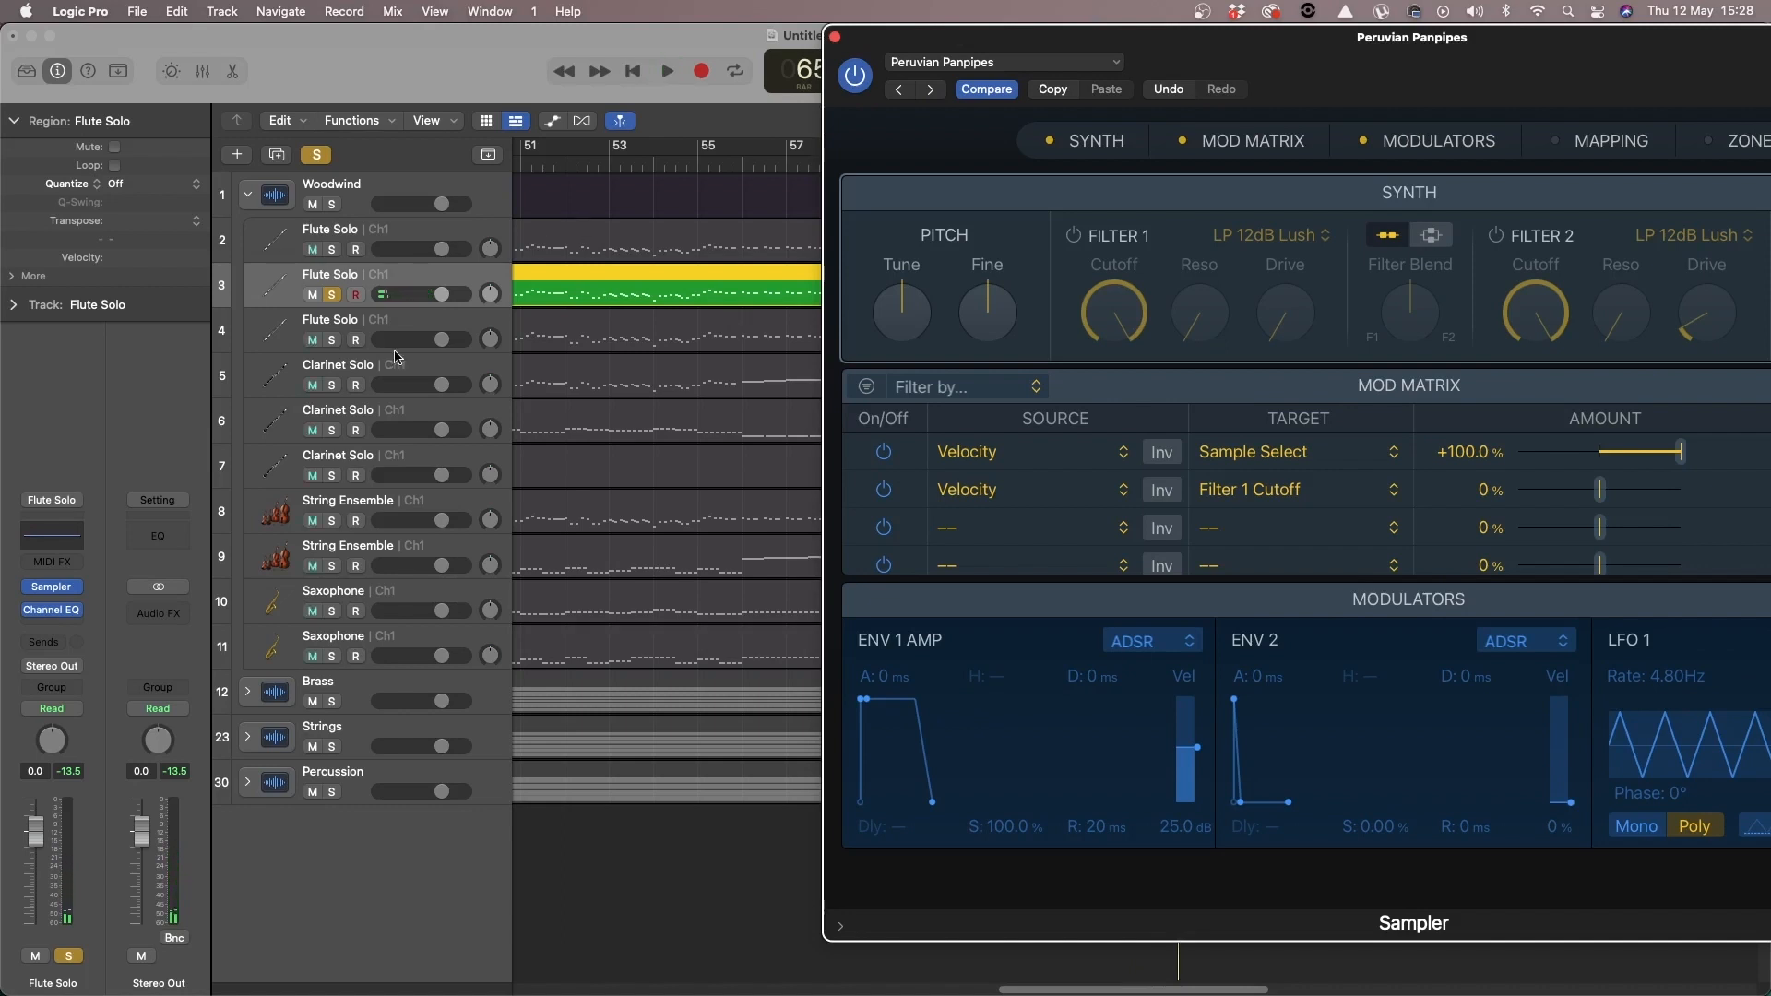
Step: Select and solo the third flute track, leaving solo off on the first and second flute tracks
left_click(421, 330)
left_click(332, 339)
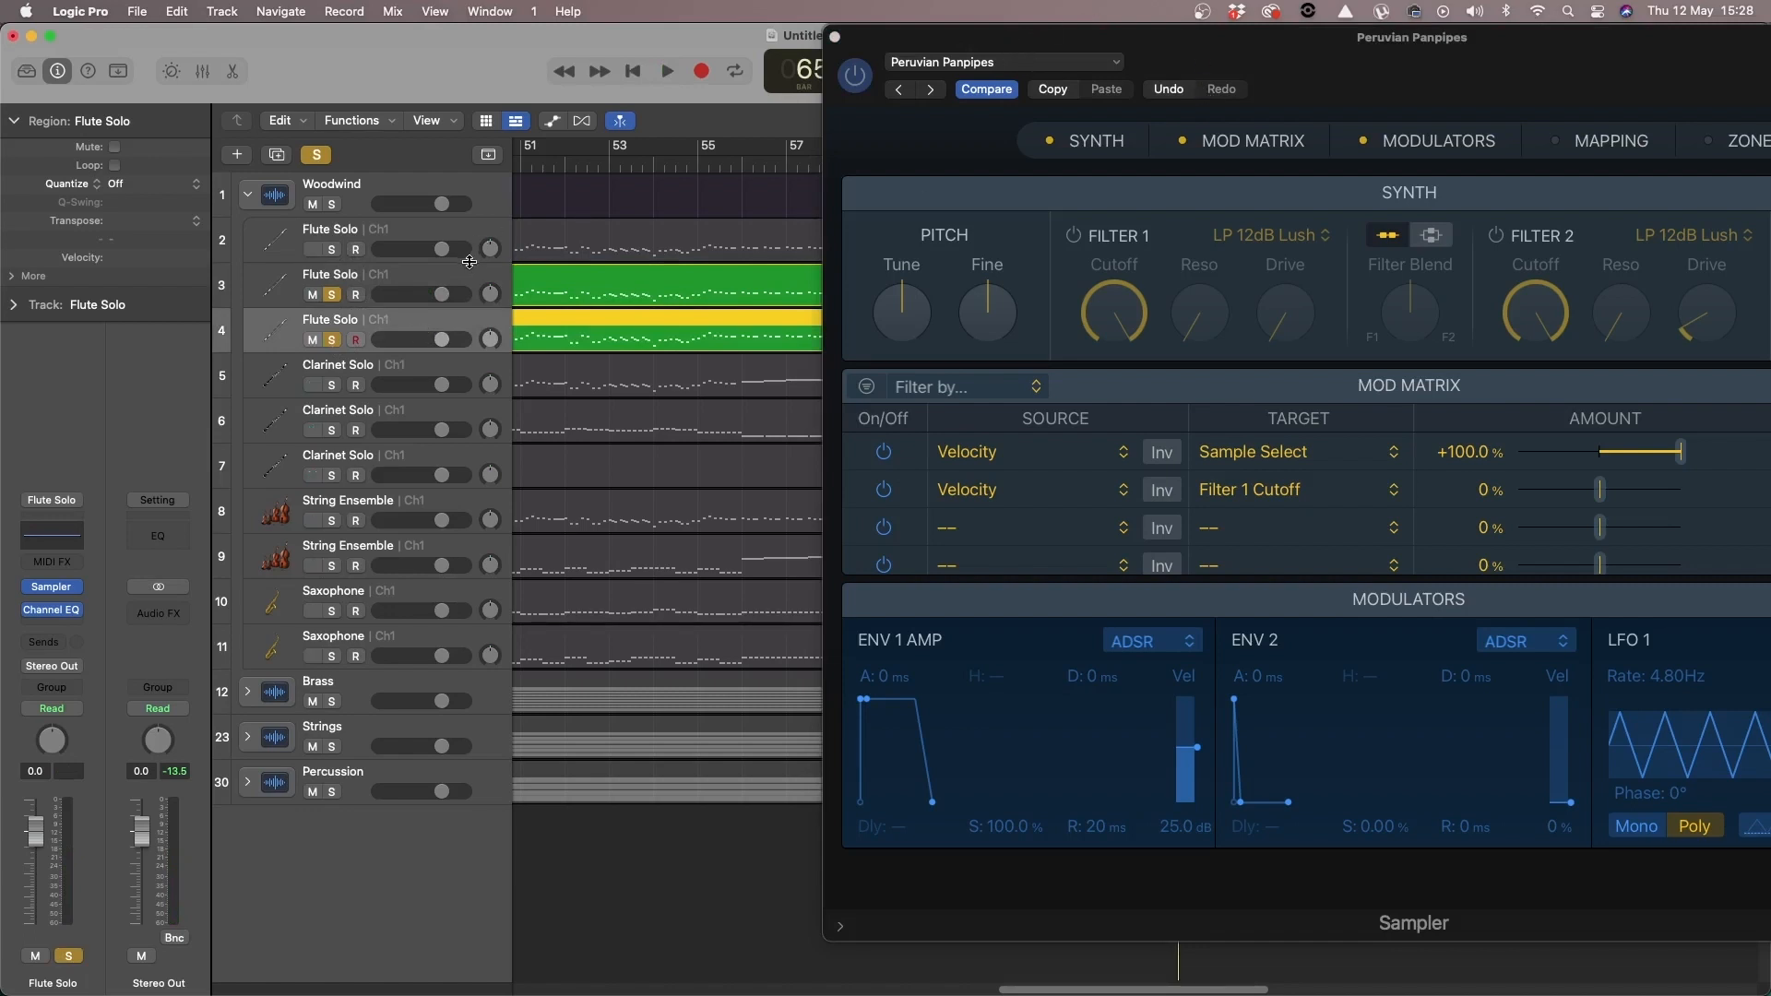
left_click(330, 250)
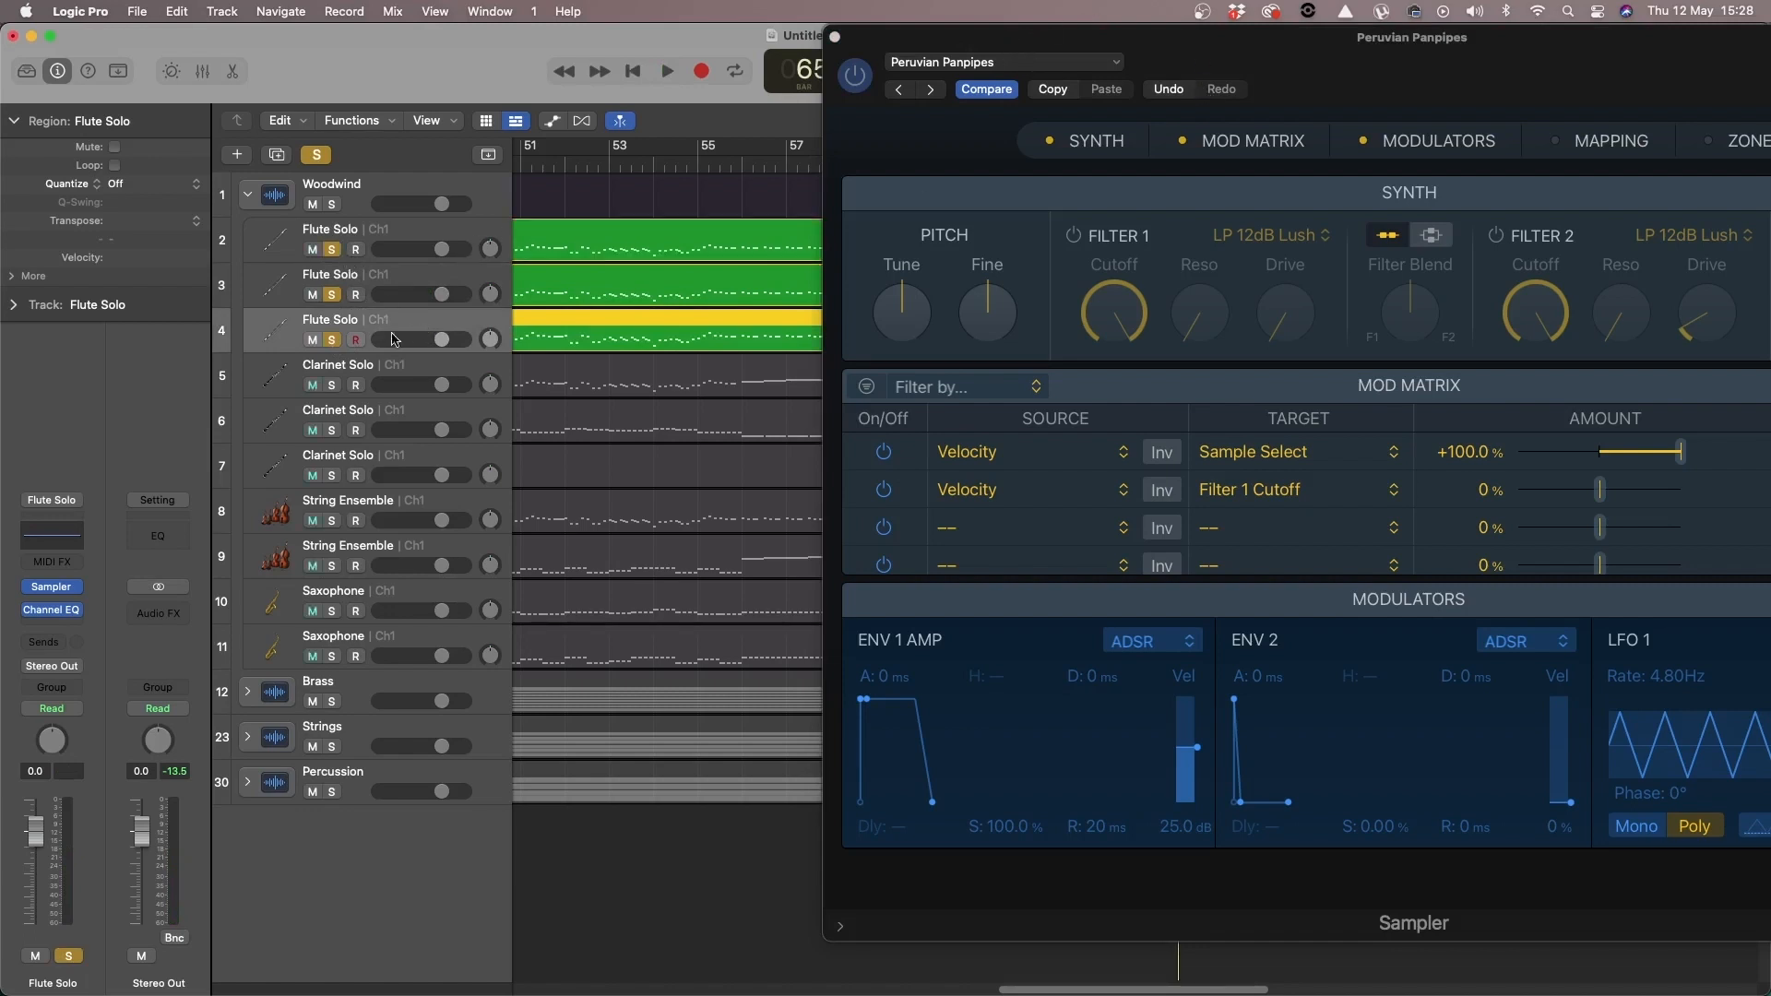
left_click(330, 295)
left_click(330, 250)
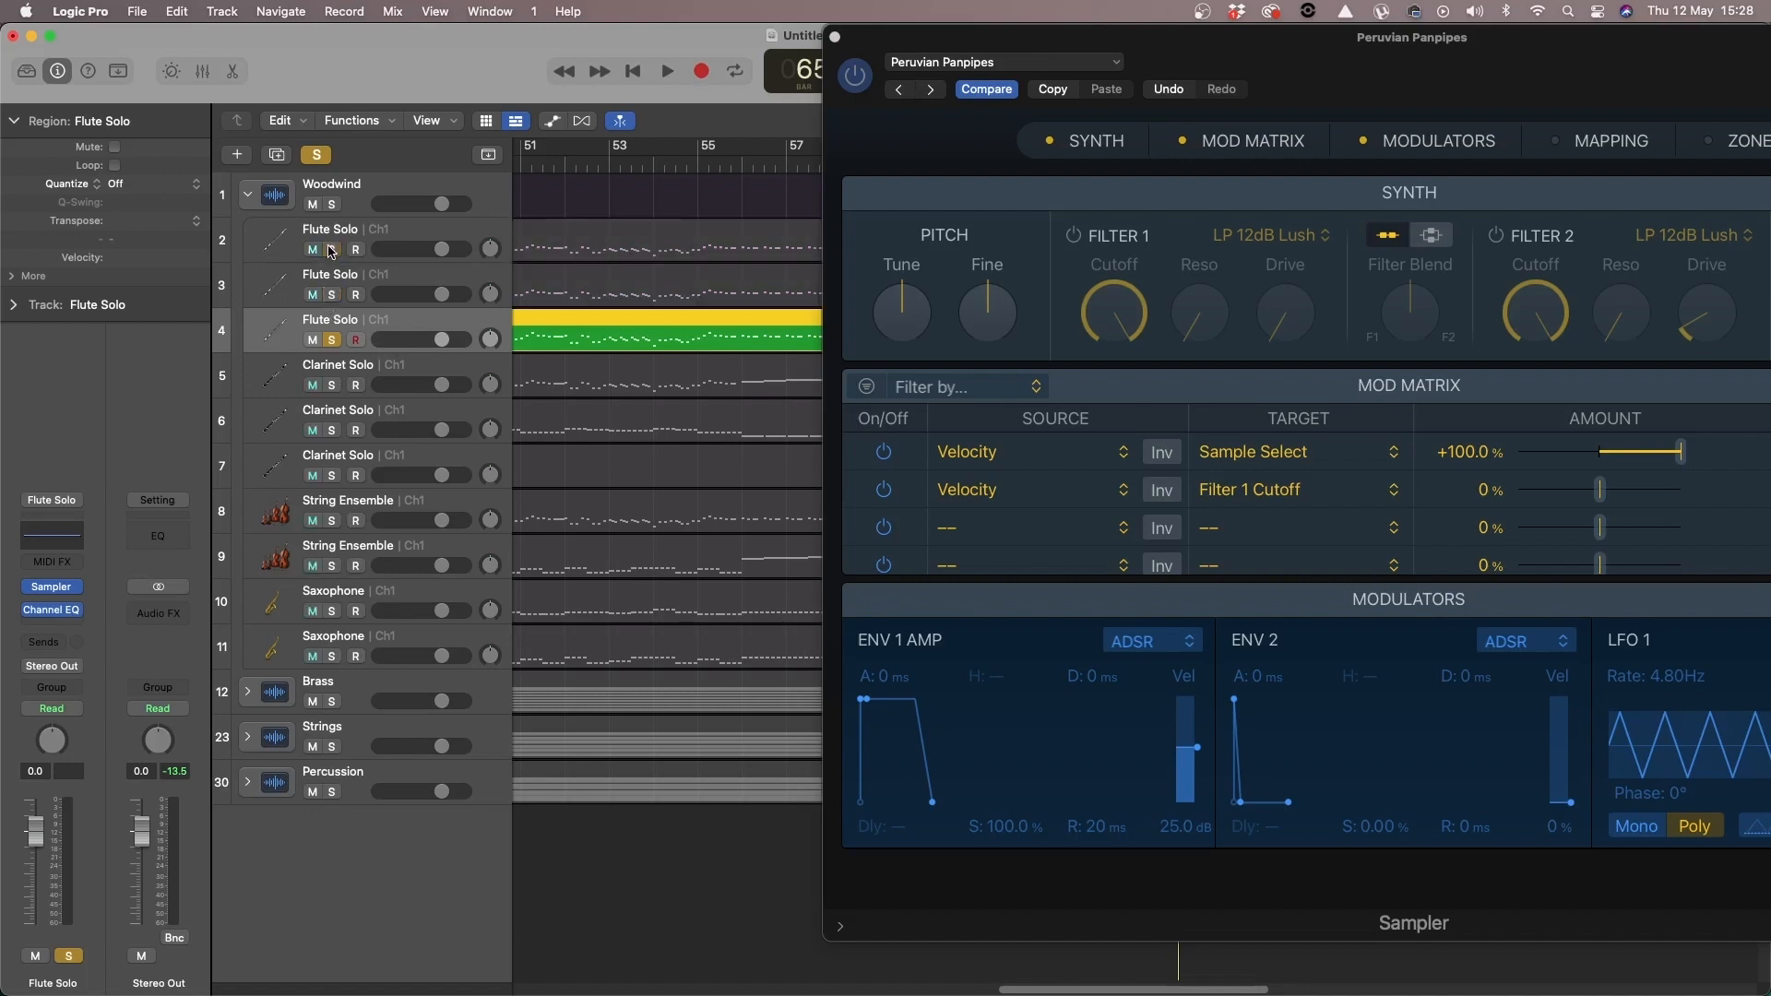
Step: Load the Indian Bansuri Flute preset from the factory South Asian world instruments for the third flute track
left_click(961, 64)
mouse_move(1199, 554)
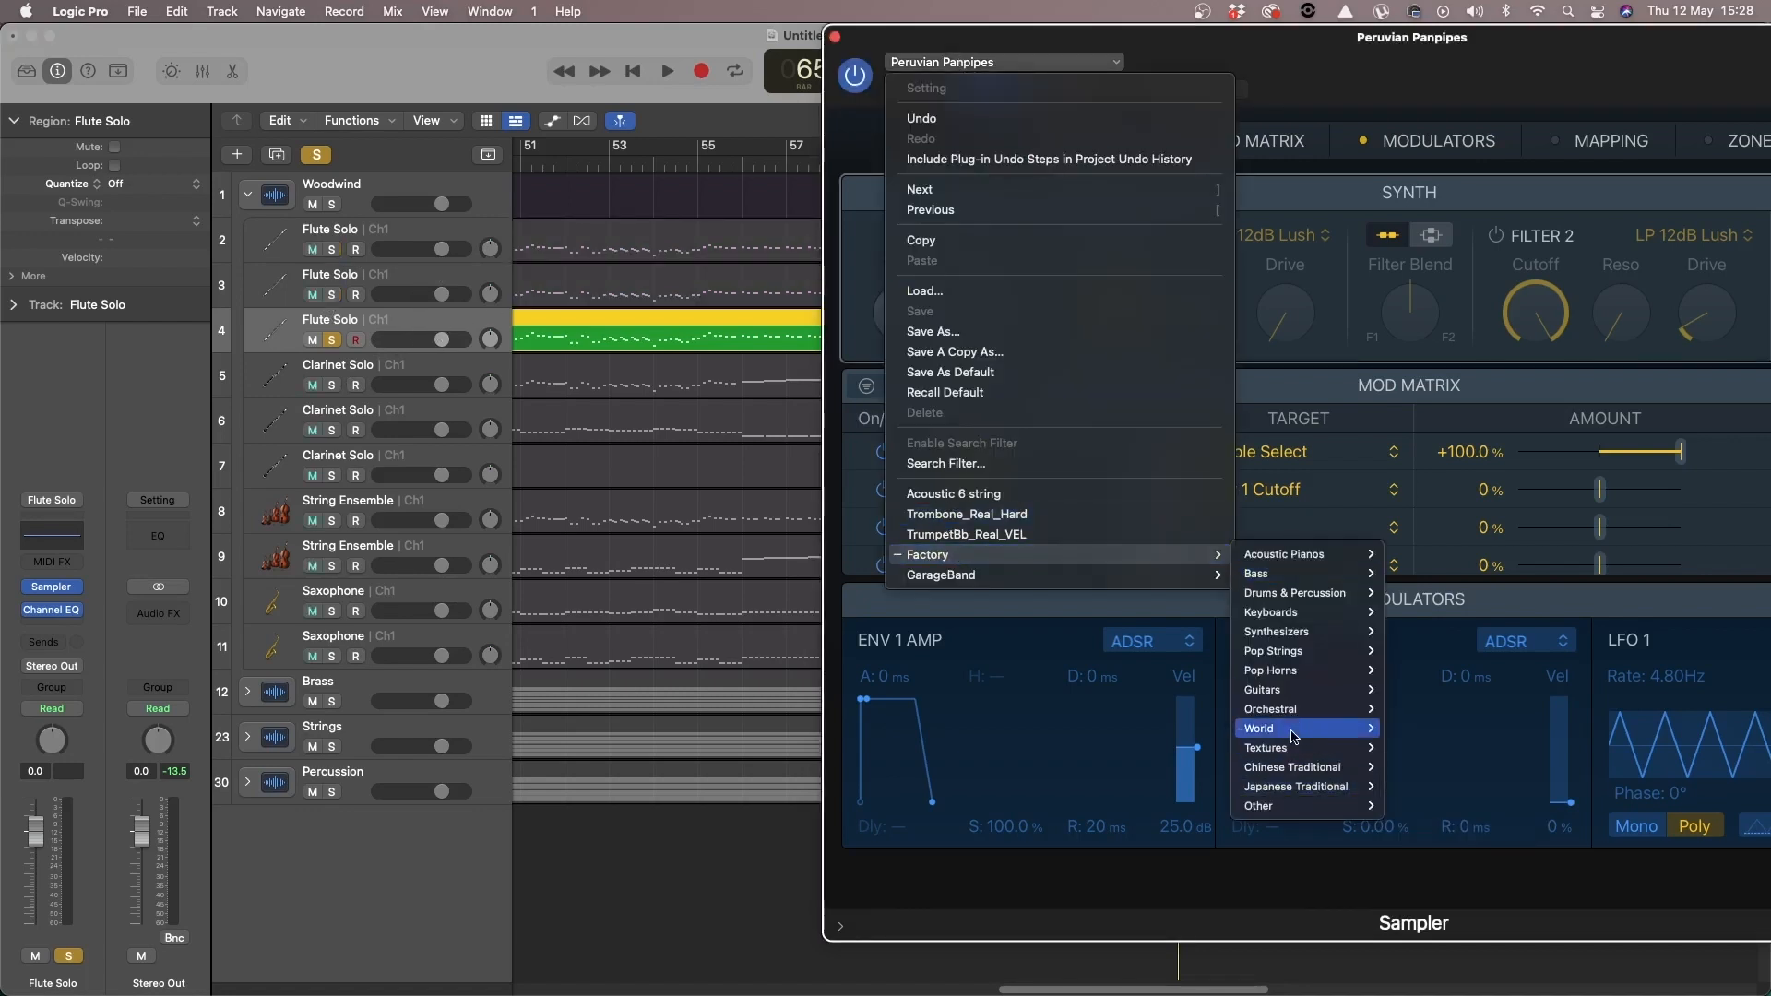
mouse_move(1294, 735)
mouse_move(1421, 830)
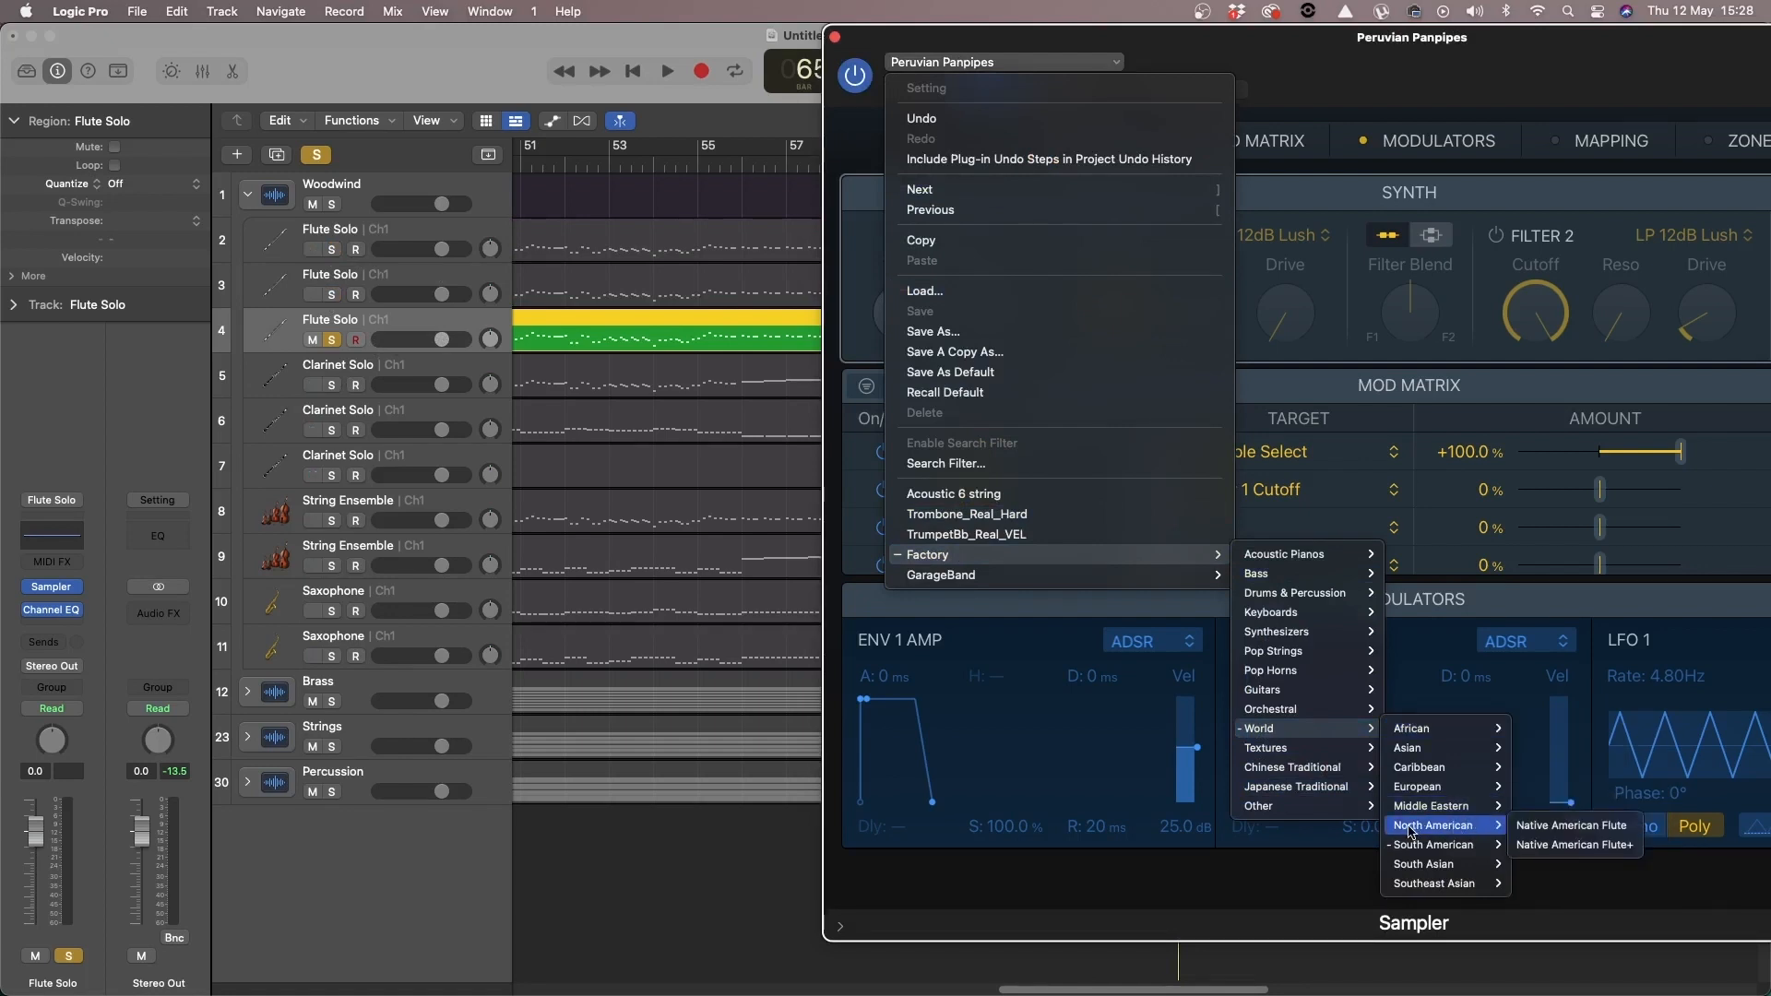
mouse_move(1406, 864)
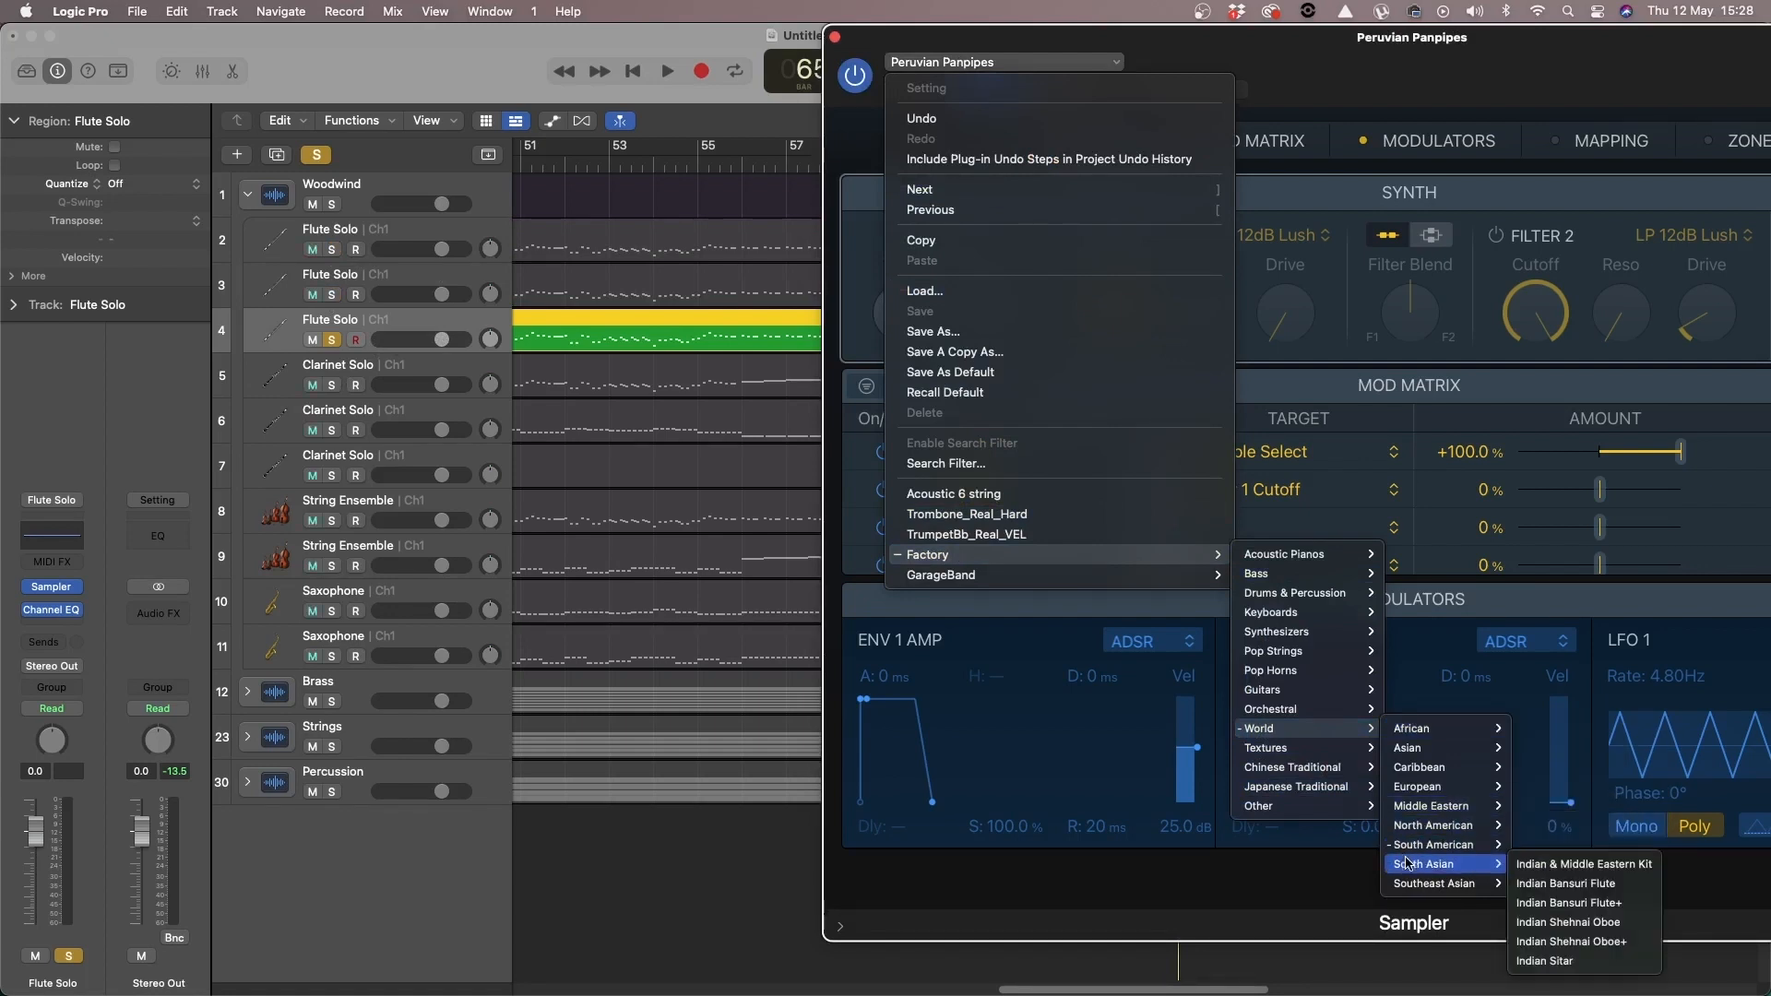
left_click(1594, 883)
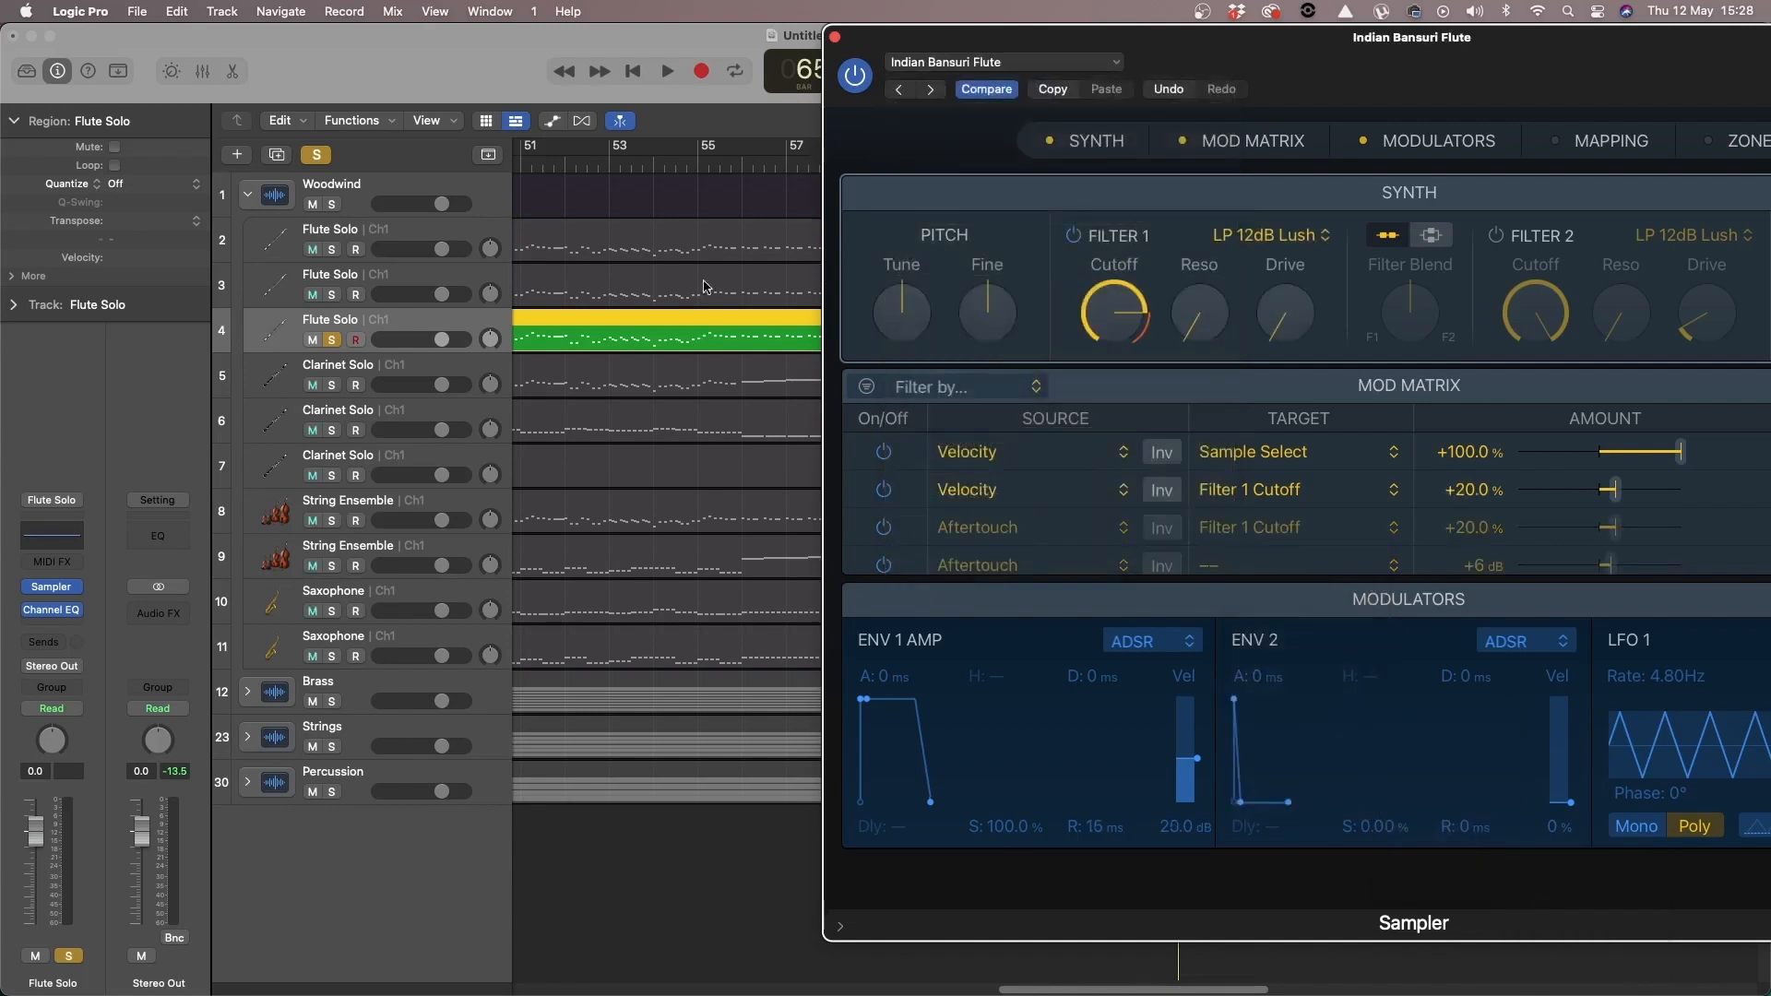
Step: Close the Sampler window and audition the third flute from bar 65, adding the first two flute tracks to the solo during playback
left_click(835, 38)
key("space")
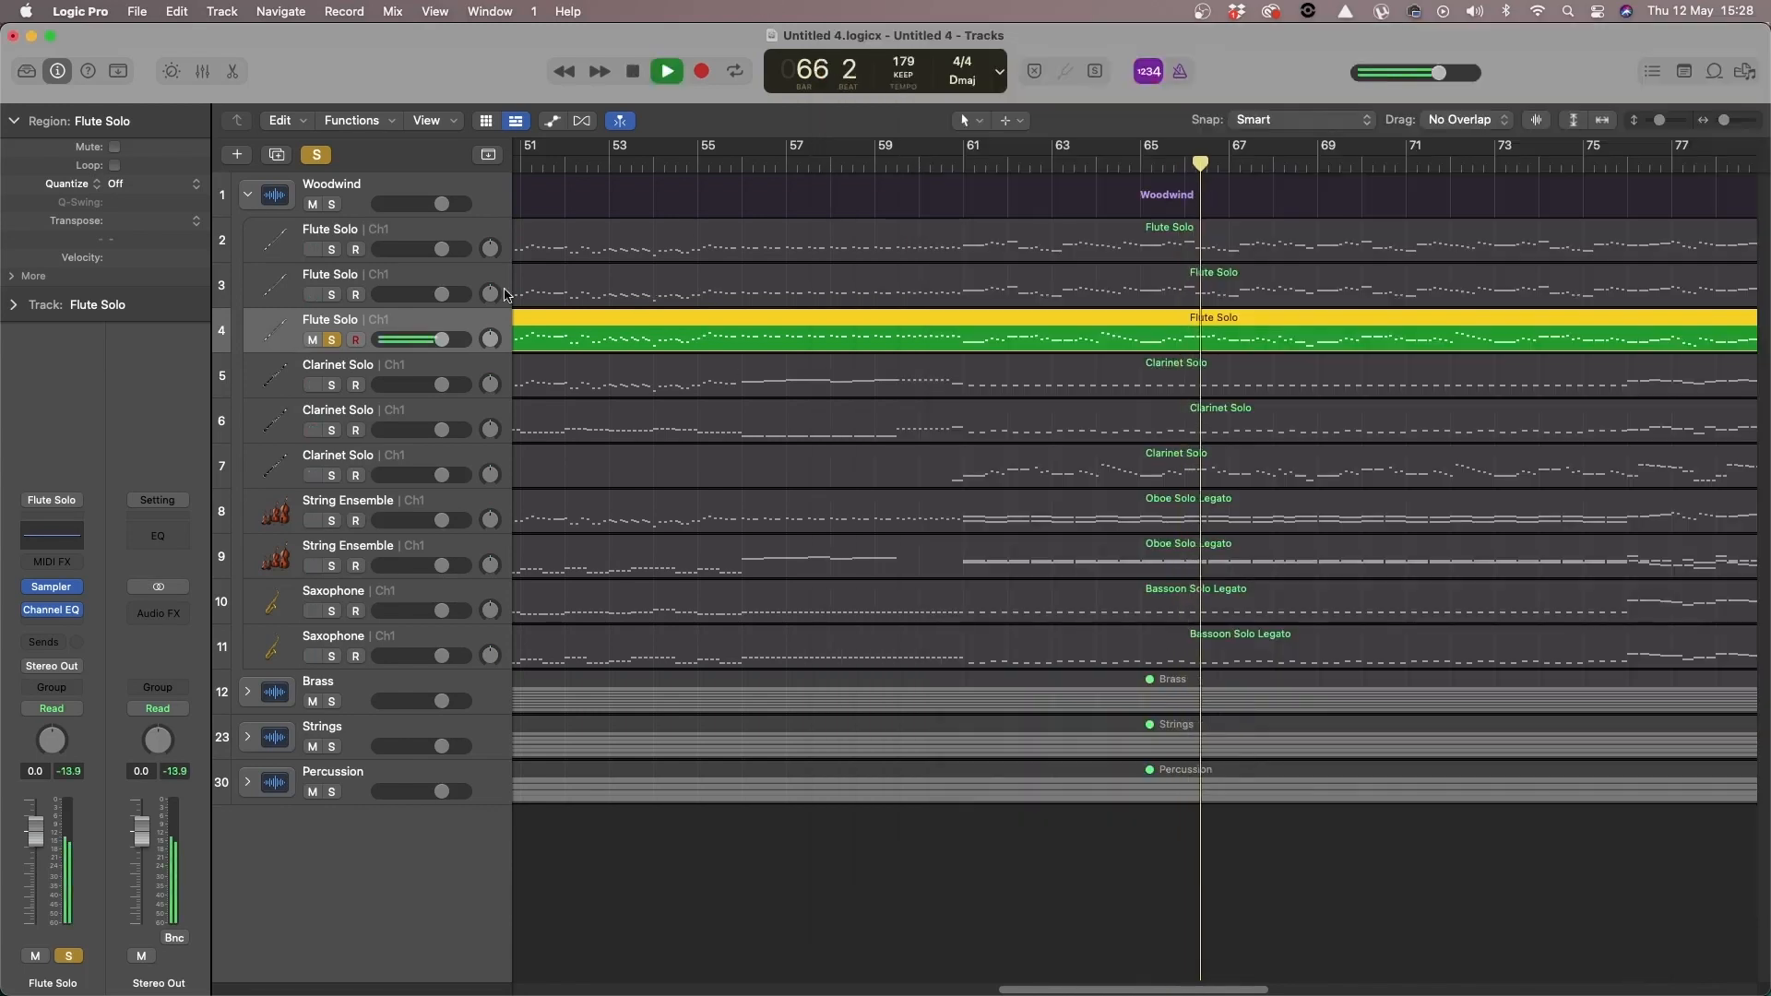
left_click(331, 294)
left_click(331, 249)
key("space")
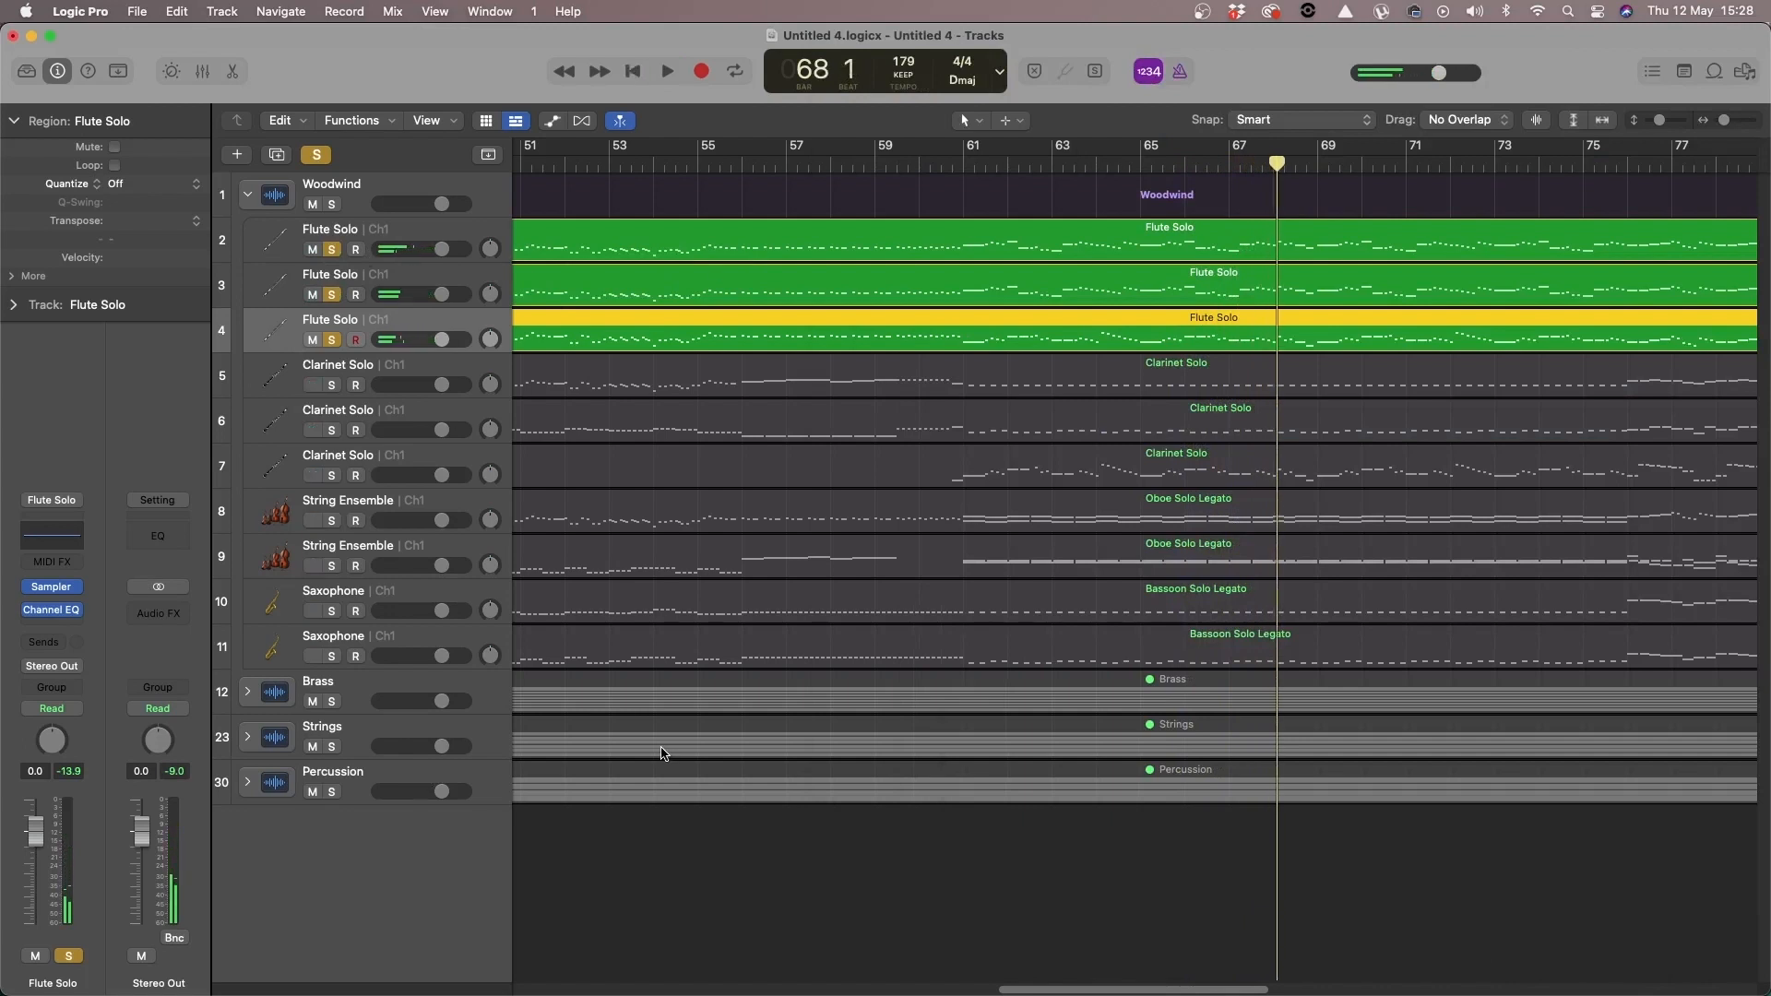
Step: Lower the Stereo Out level to about -10.2 dB and audition the three flutes together from bar 68
left_click_drag(137, 823, 142, 873)
key("space")
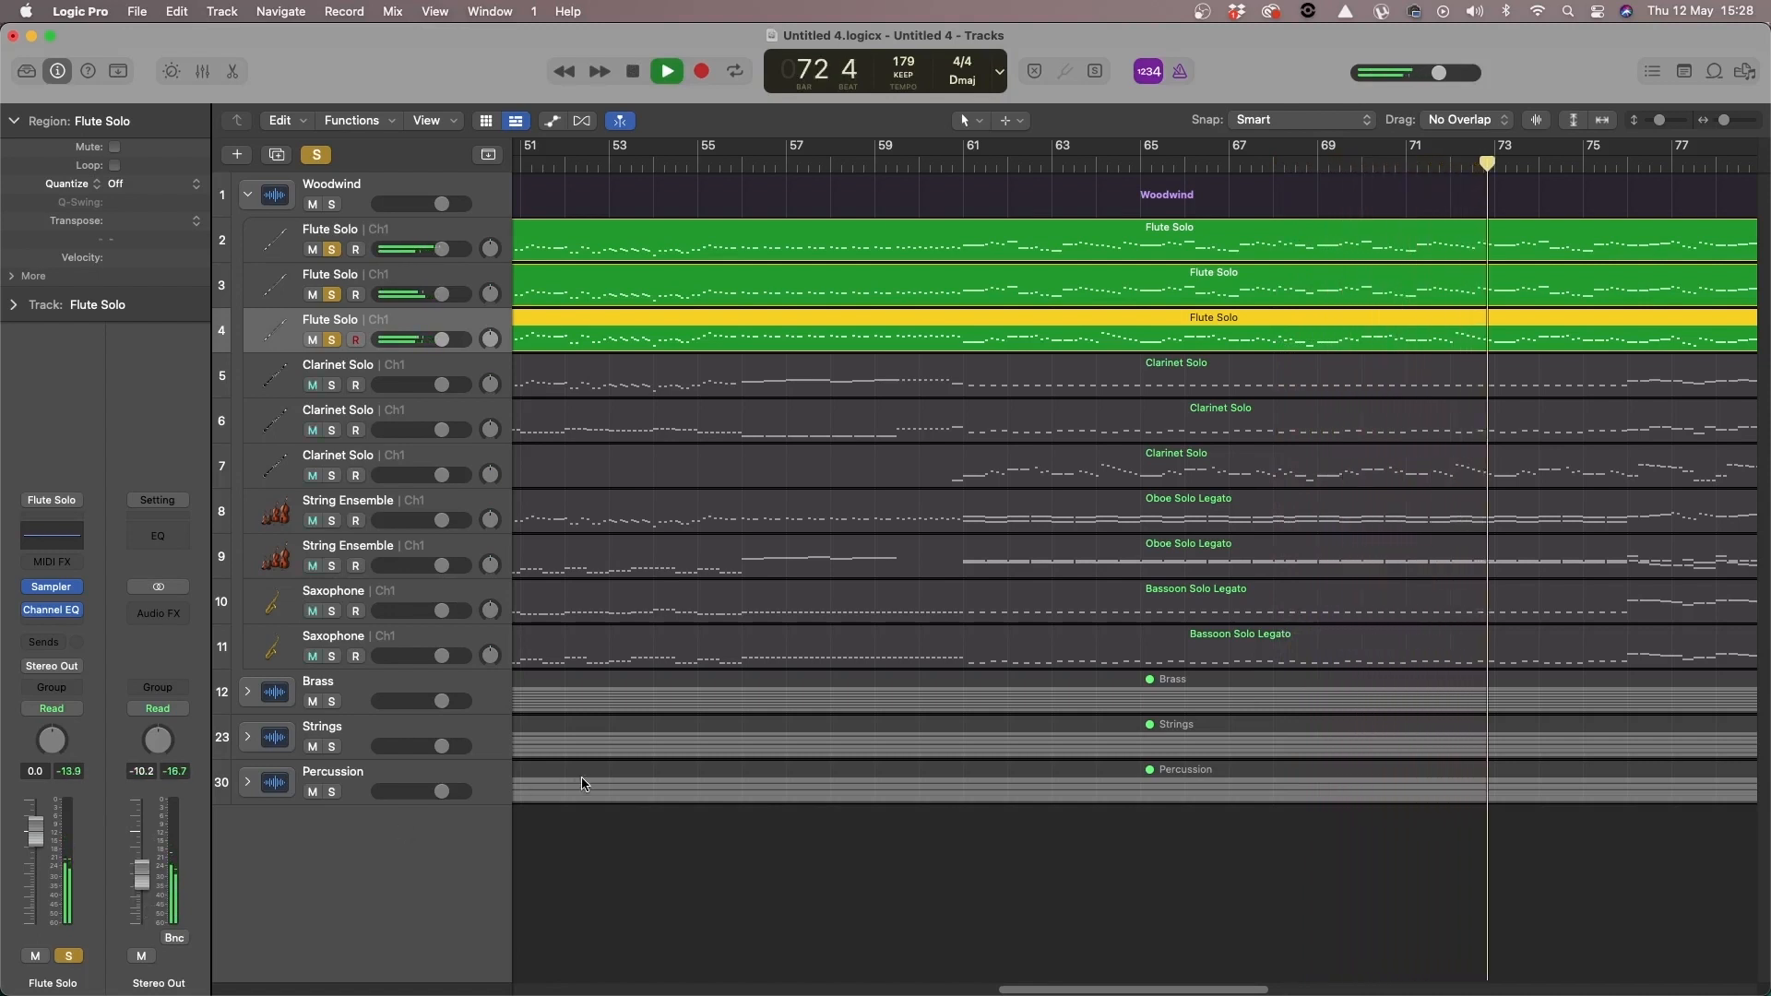
key("space")
Step: Adjust the panning of the three flute tracks, setting the third to -10, and audition them together
left_click_drag(489, 248, 489, 333)
key("space")
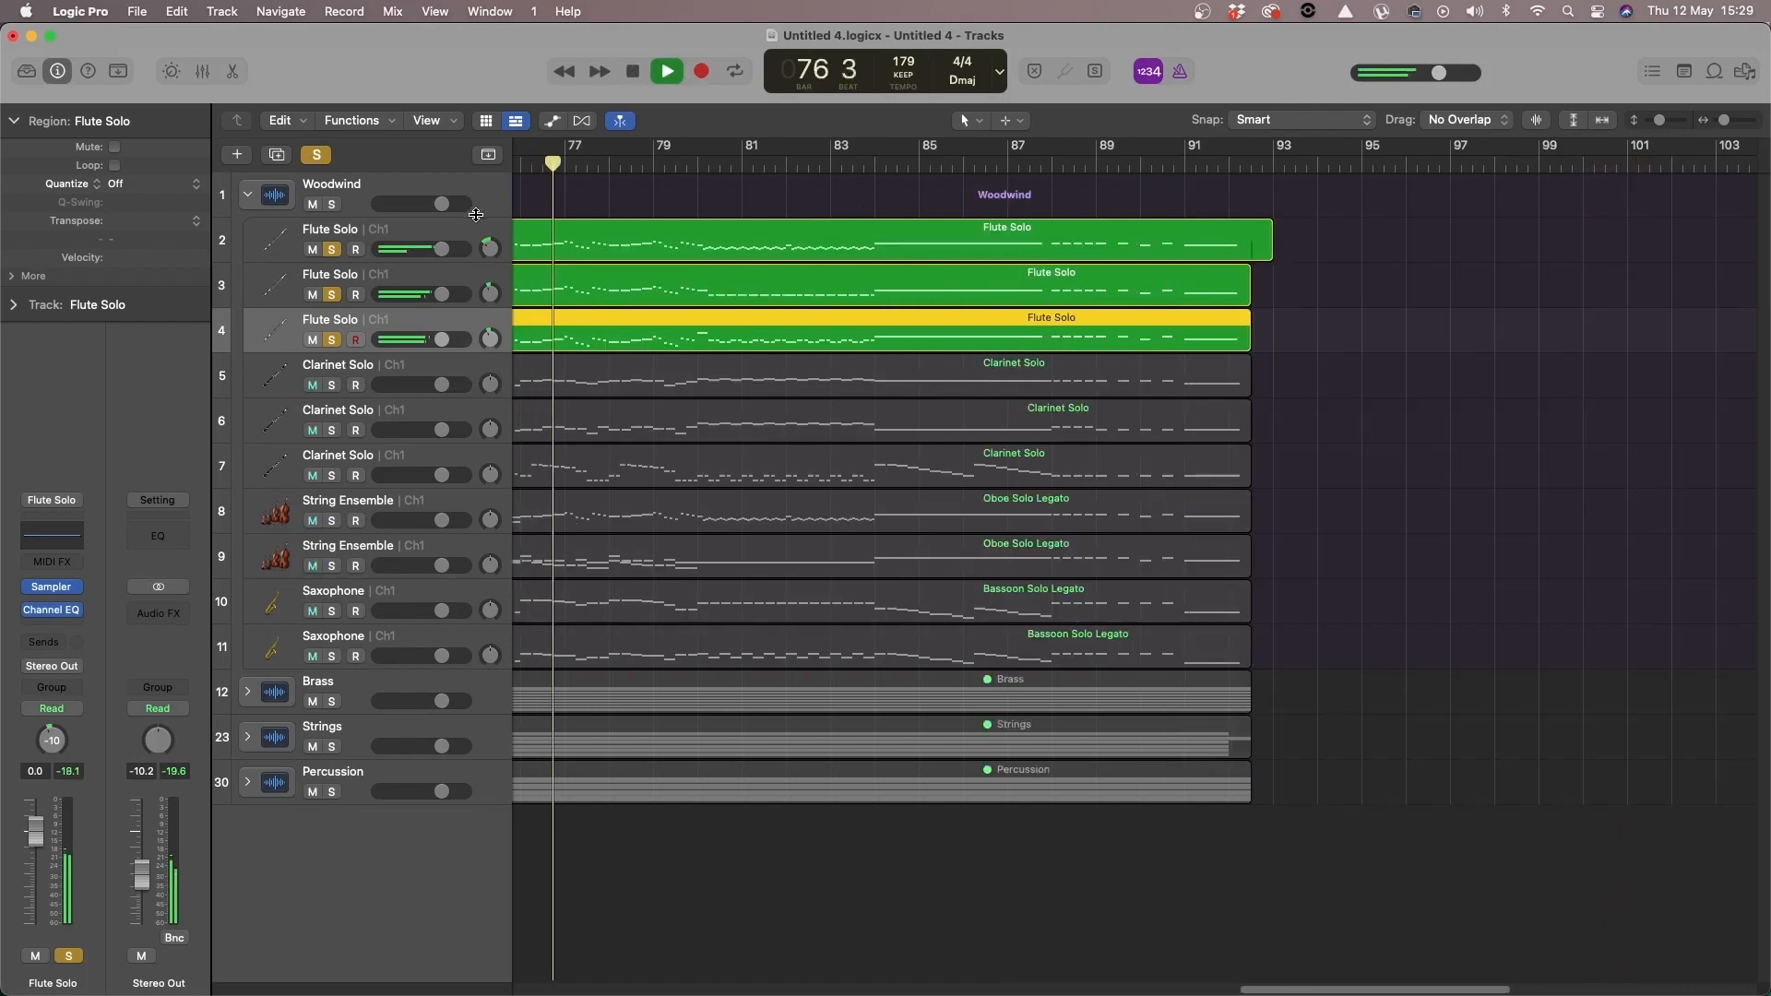
key("space")
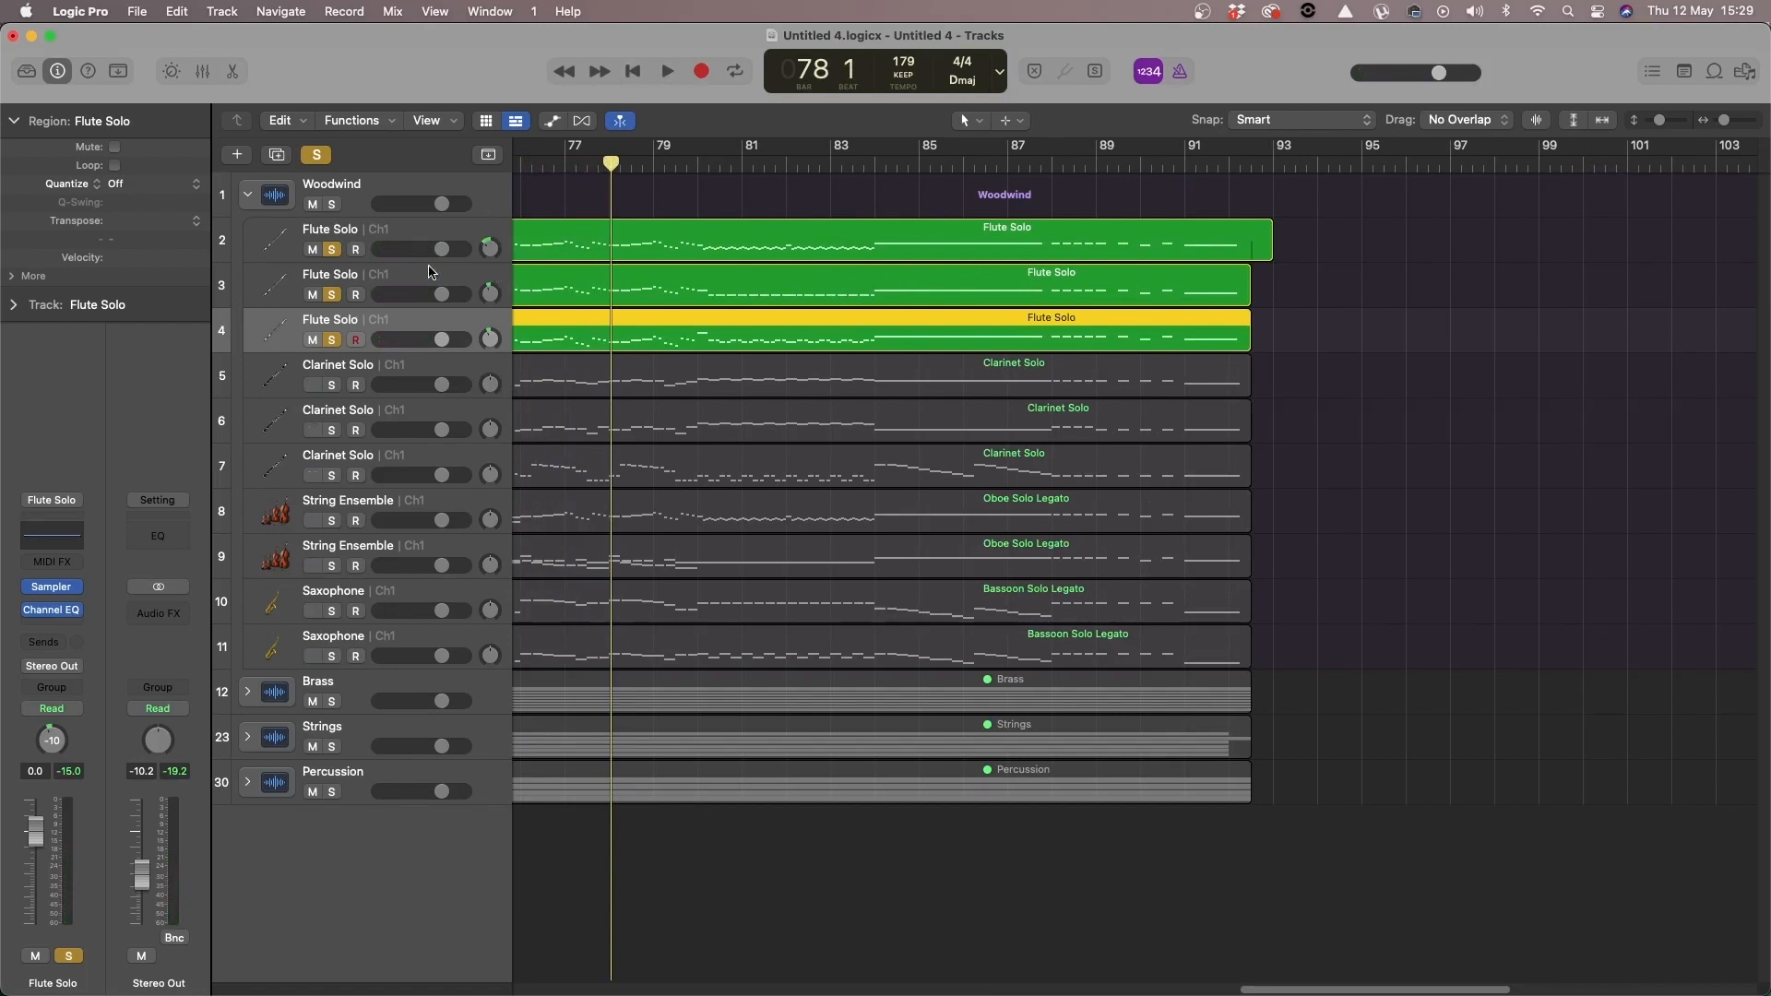
Step: Select and solo the first clarinet track and turn off solo on all three flute tracks
left_click(575, 204)
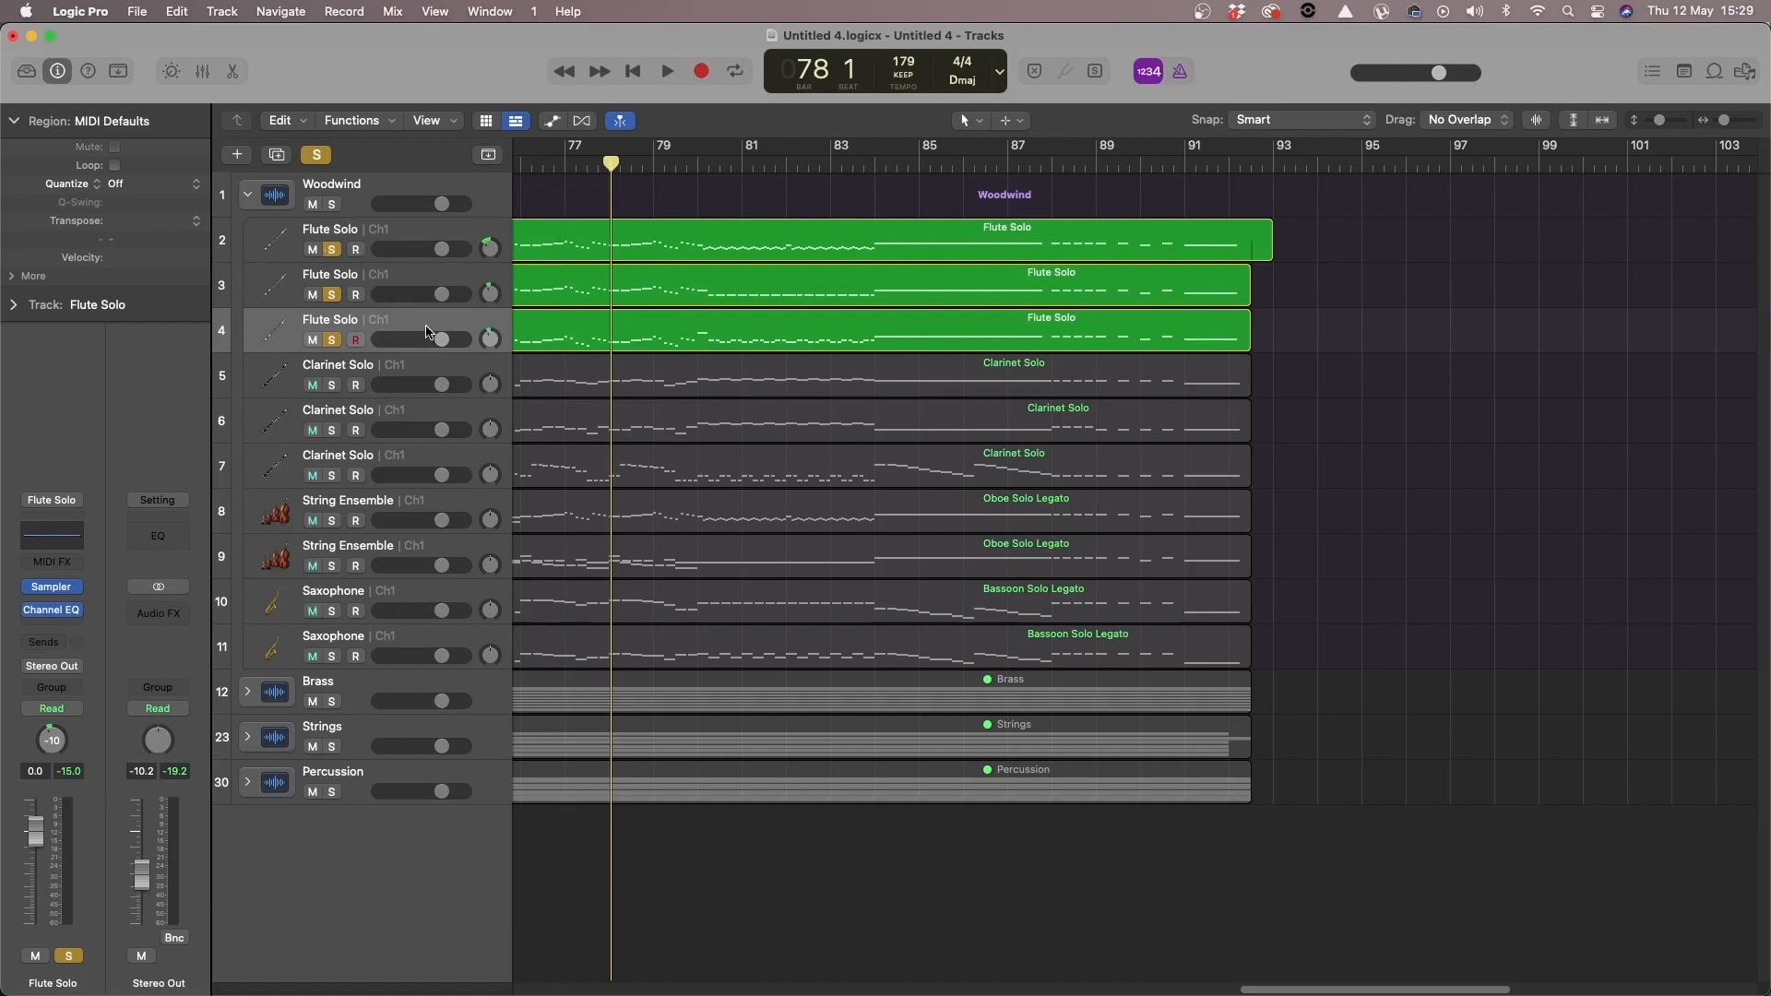
left_click(568, 341)
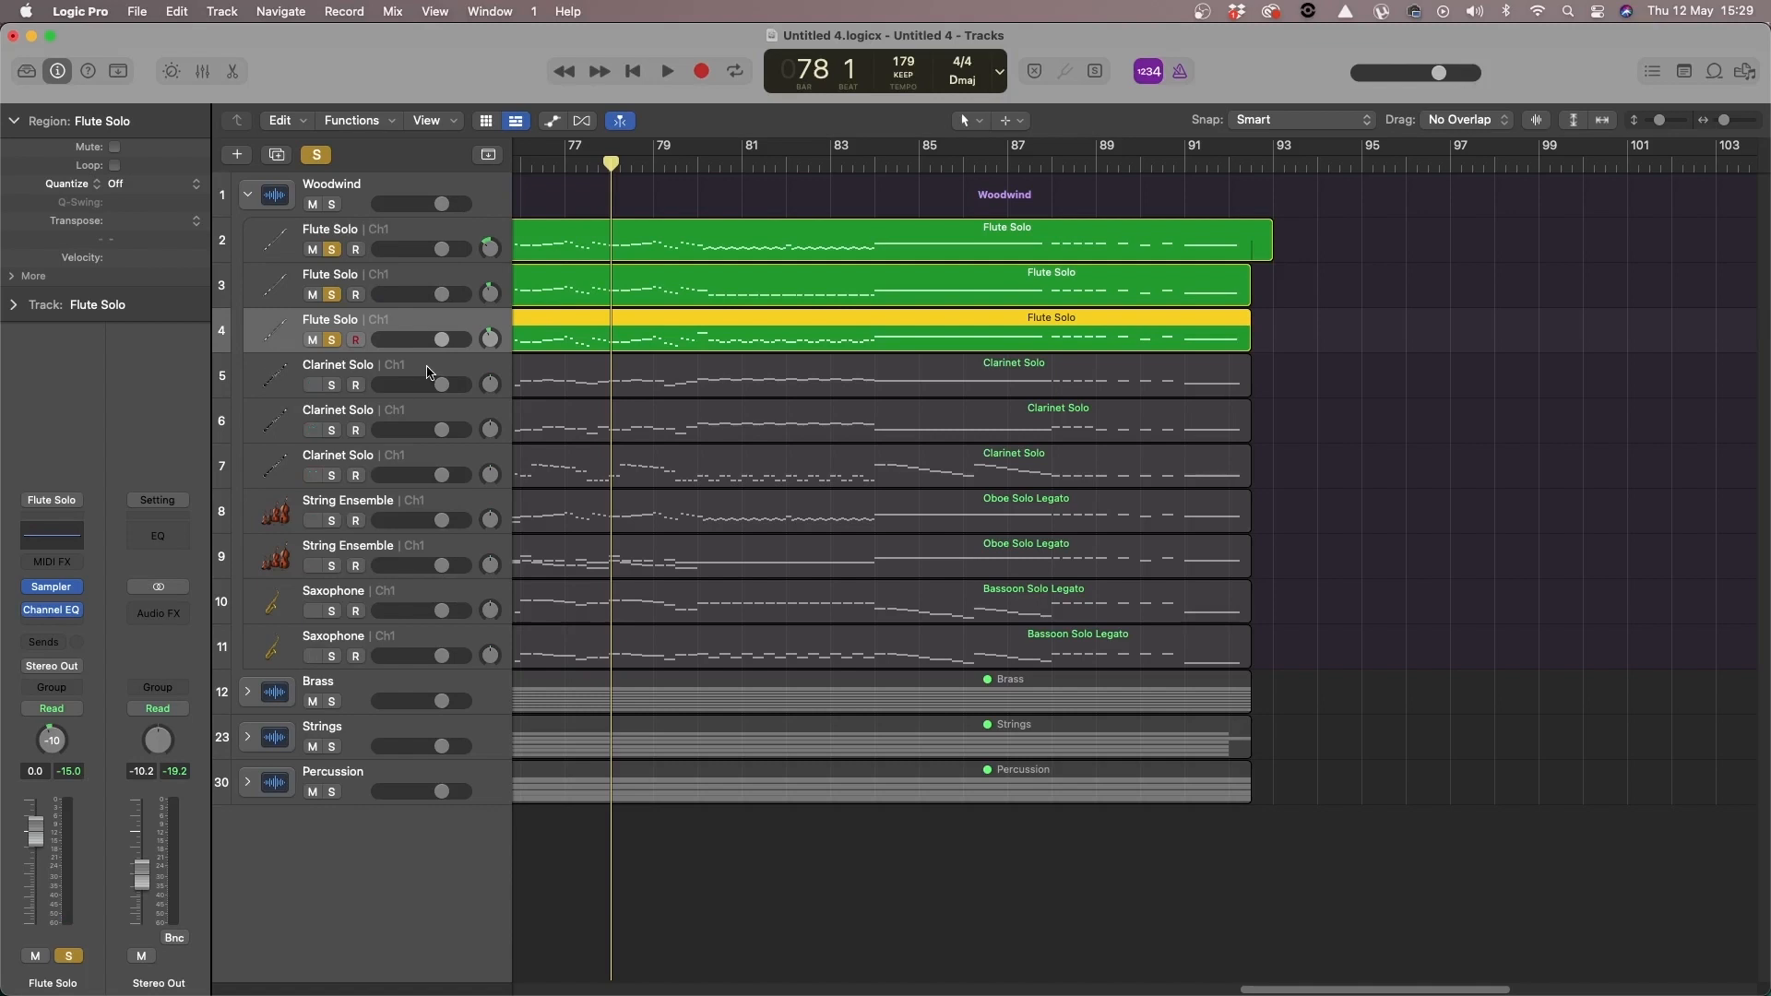
left_click(341, 374)
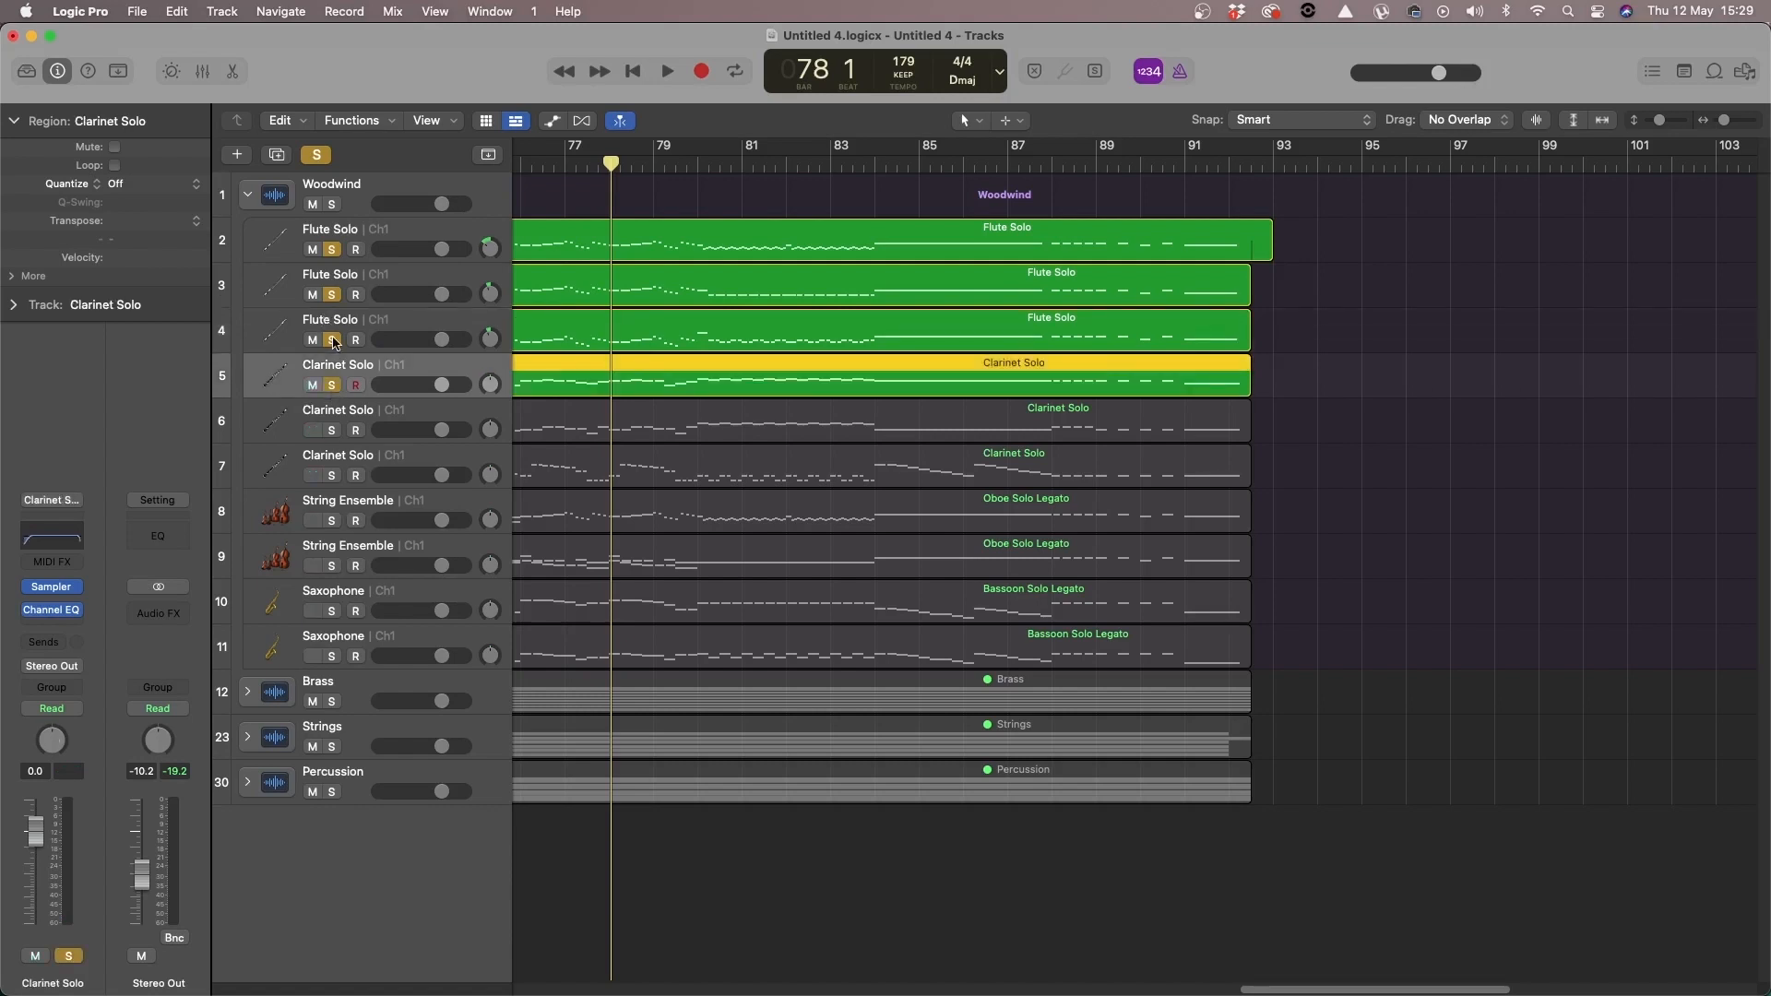
left_click(333, 341)
left_click(332, 296)
left_click(332, 250)
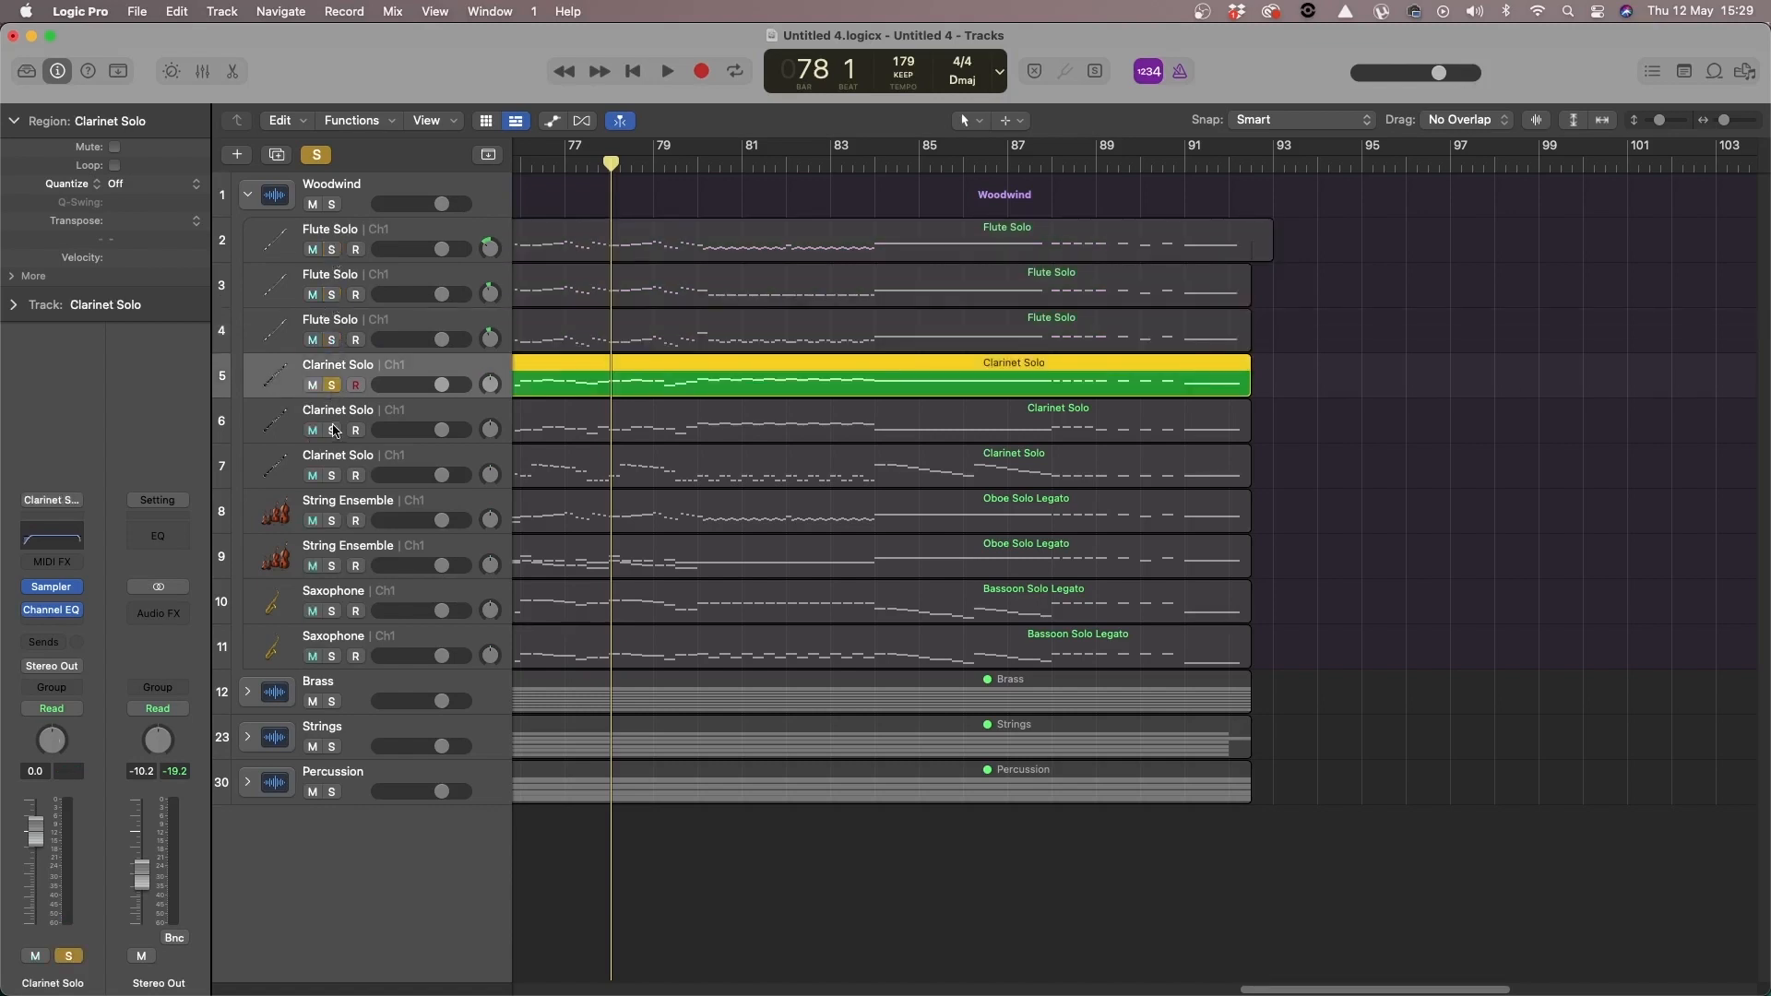
Step: Add the second and third clarinet tracks to the solo and audition all three clarinets from bar 78
left_click(332, 430)
left_click(332, 476)
key("space")
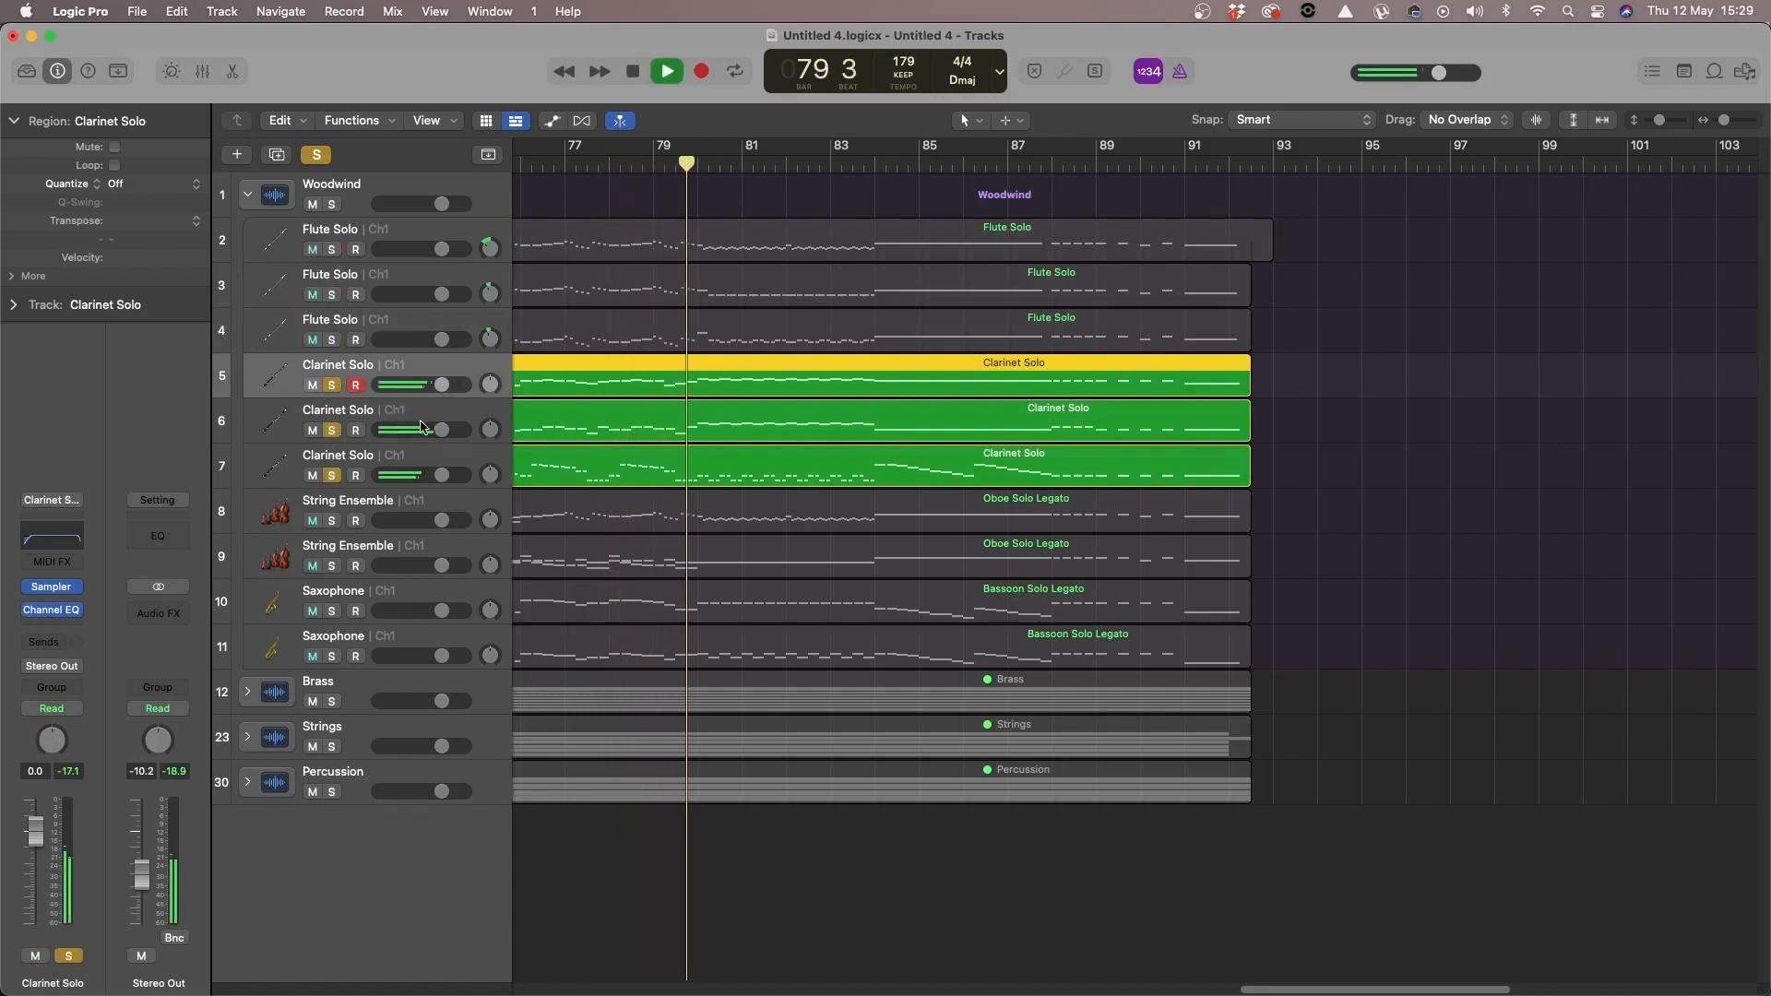
key("space")
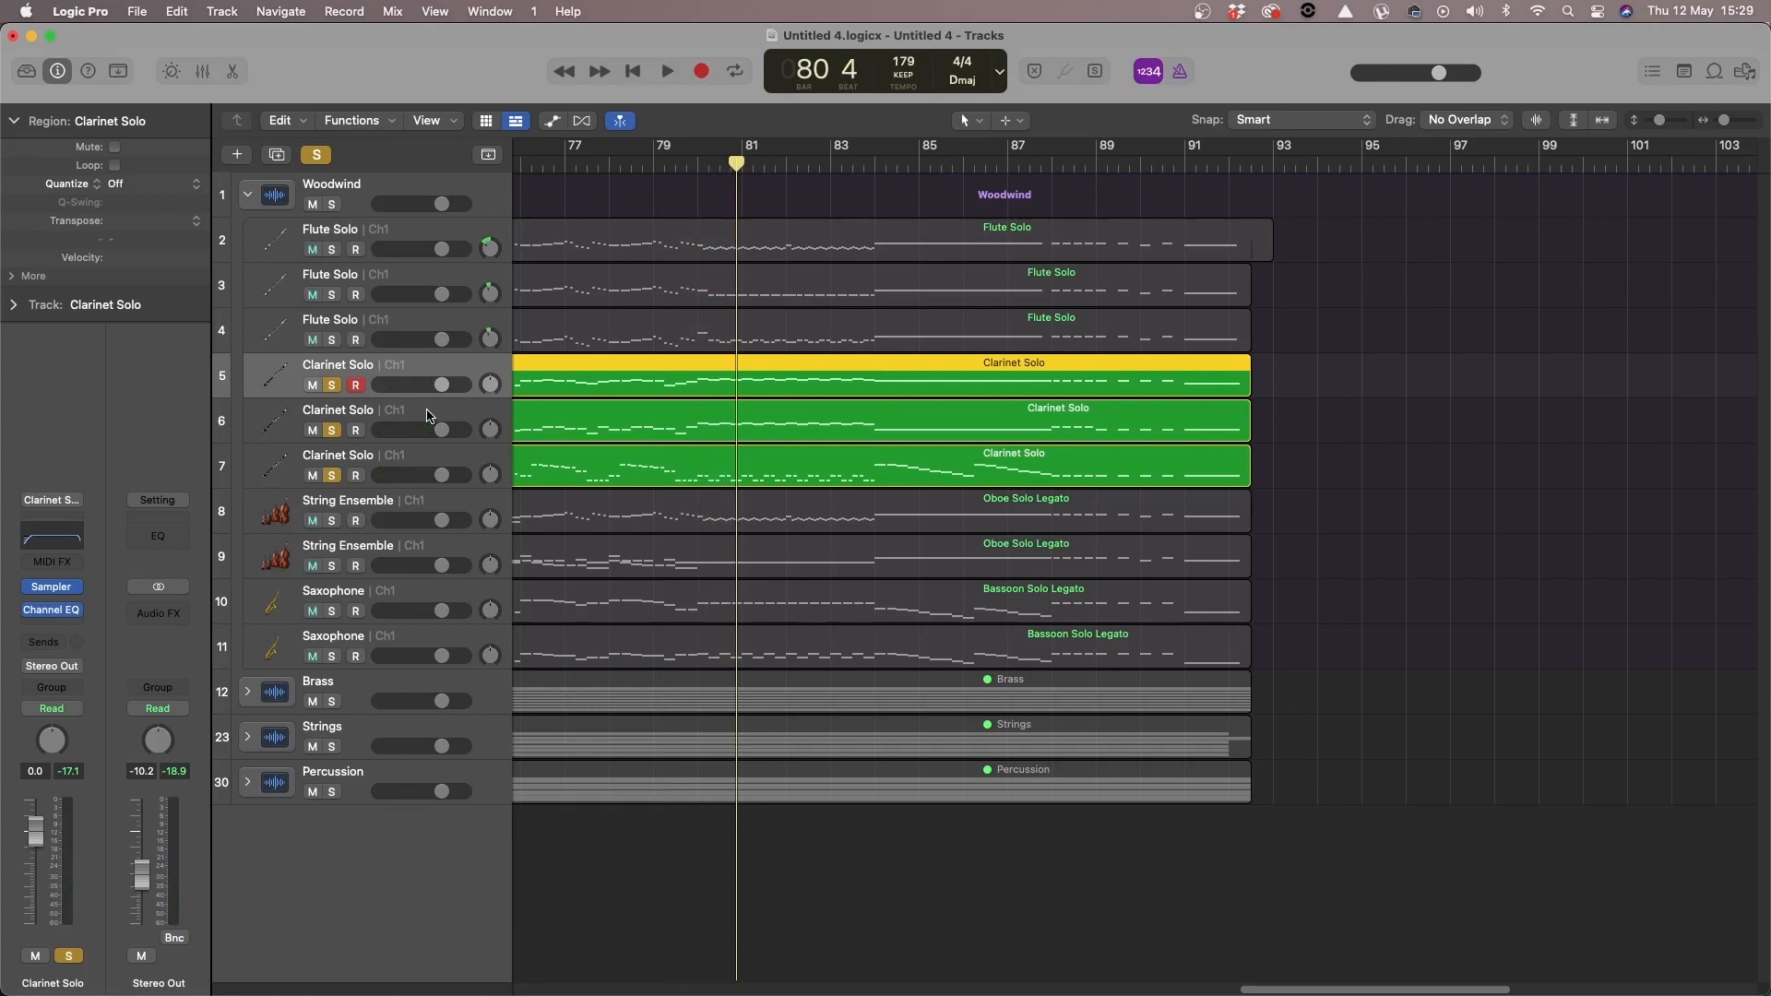
key("space")
key("space")
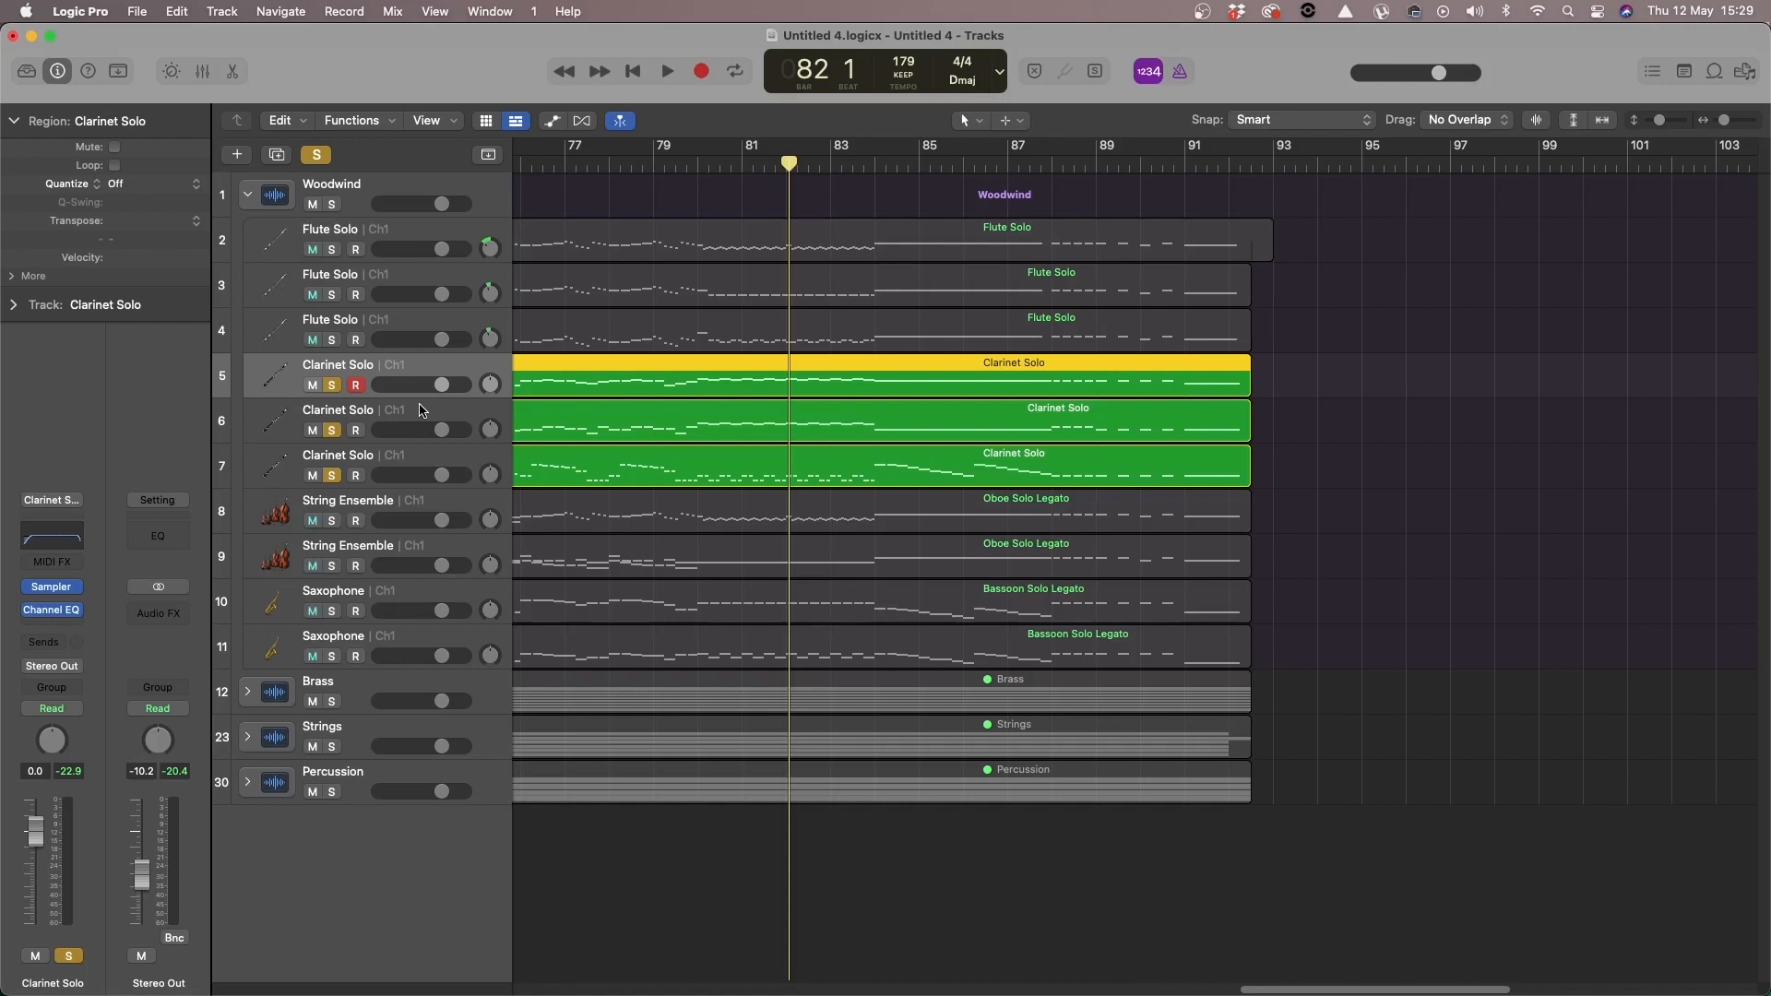
key("space")
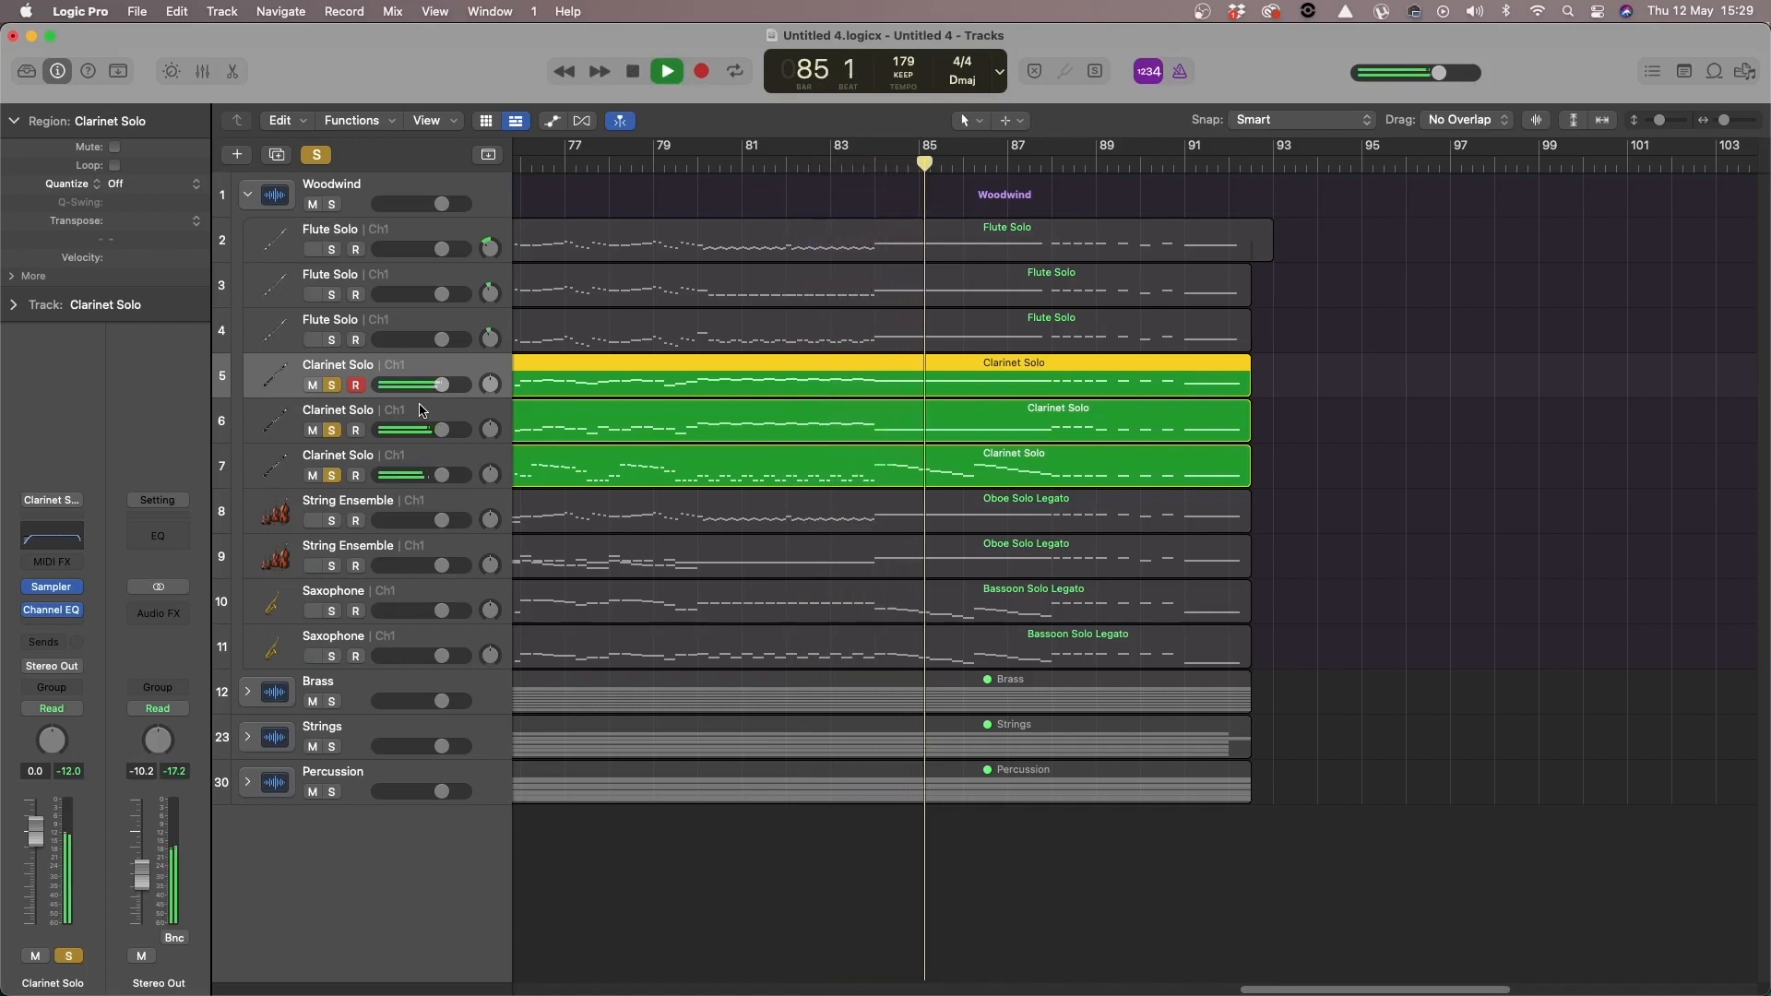
key("space")
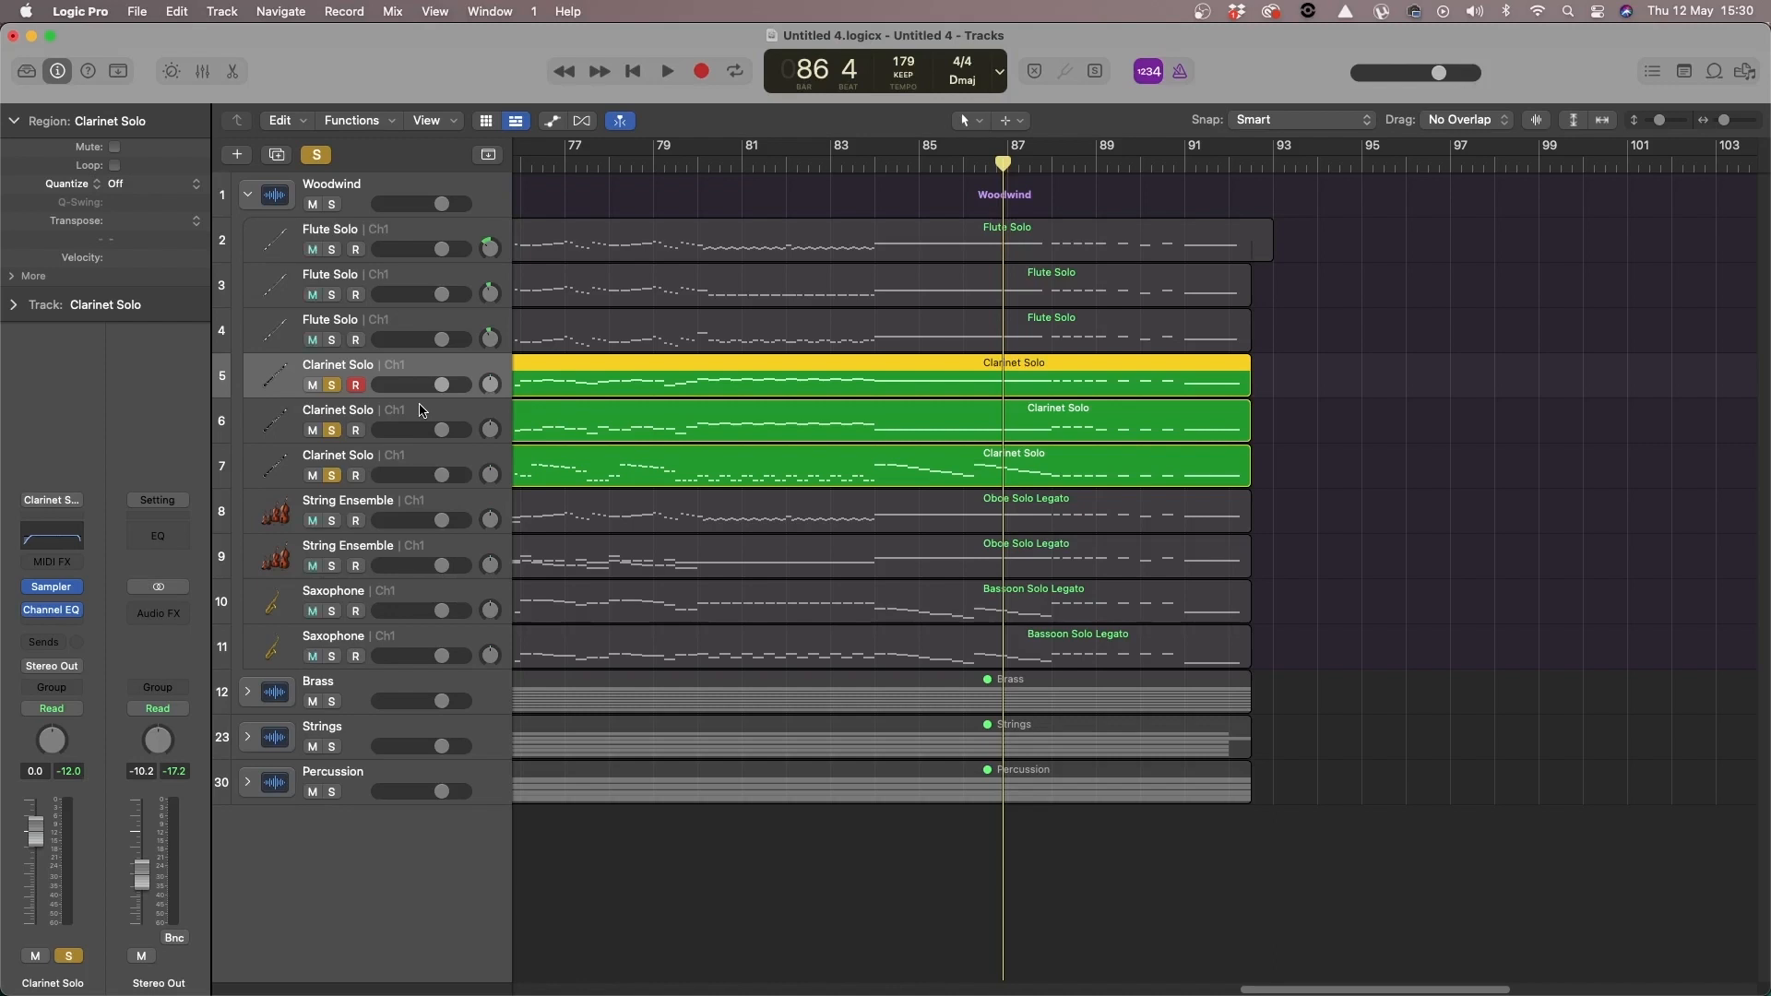
Step: Audition the three clarinets together from bar 14, skipping ahead to bar 23 during playback
key("Return")
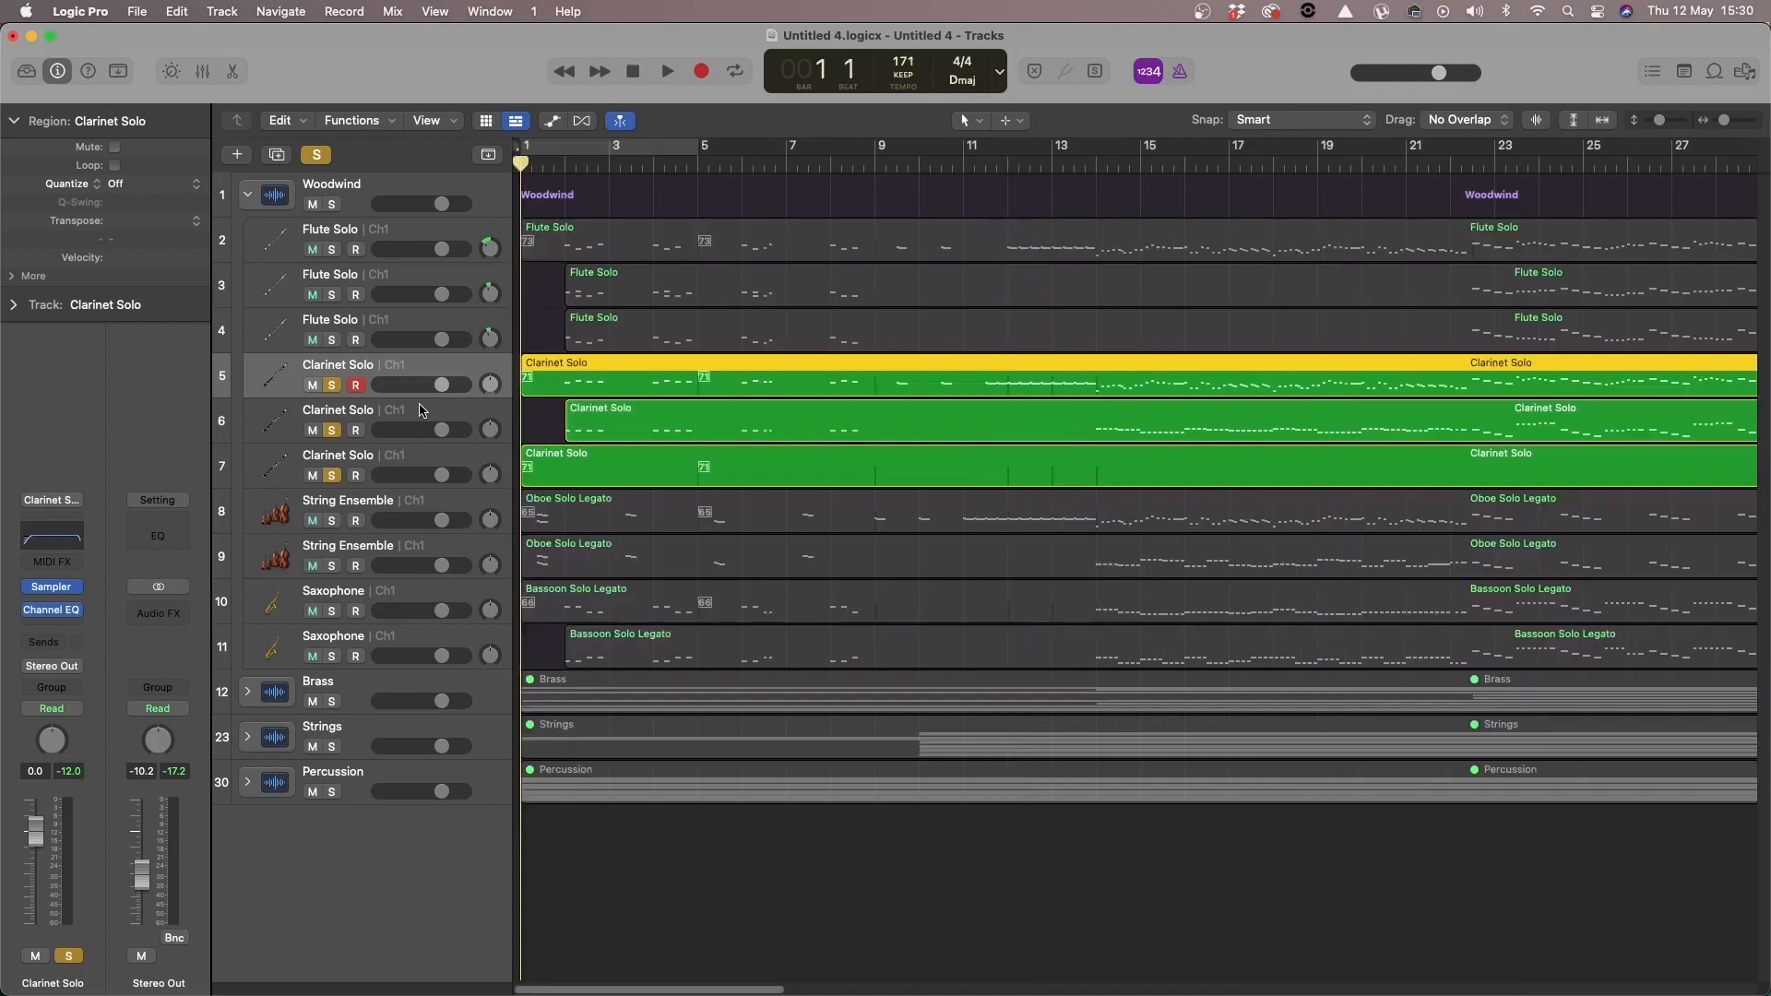
double_click(1113, 157)
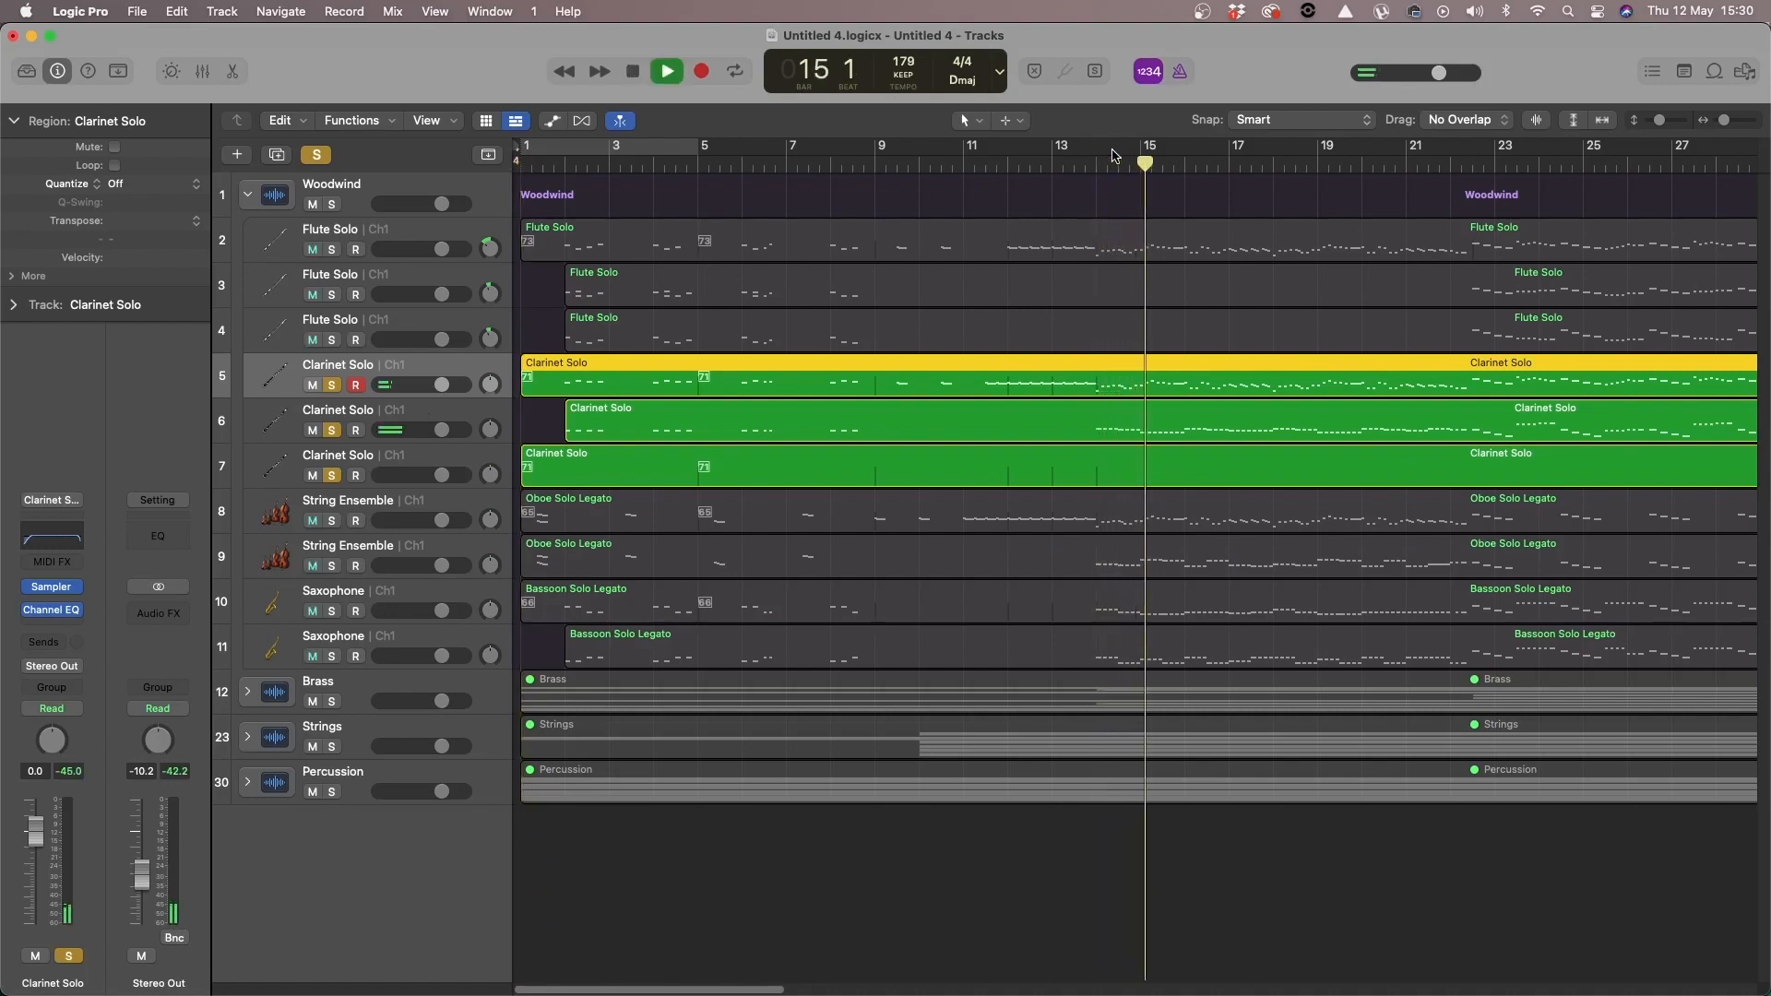
left_click(1522, 168)
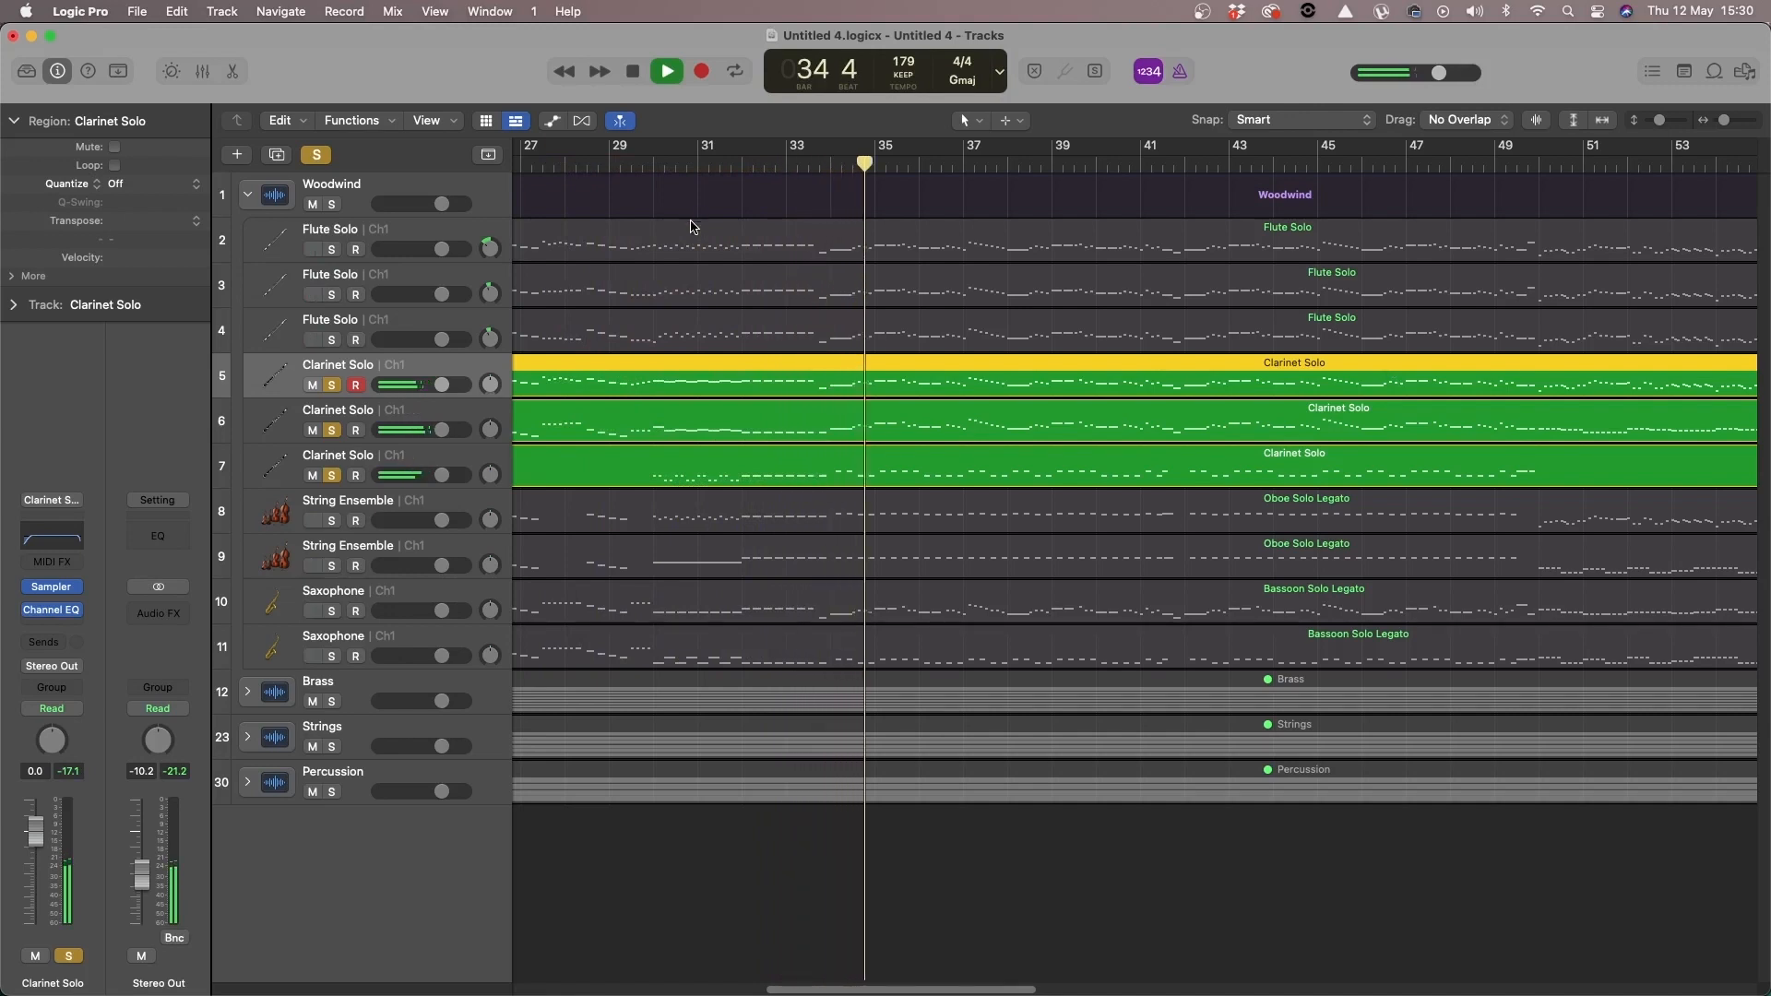
key("space")
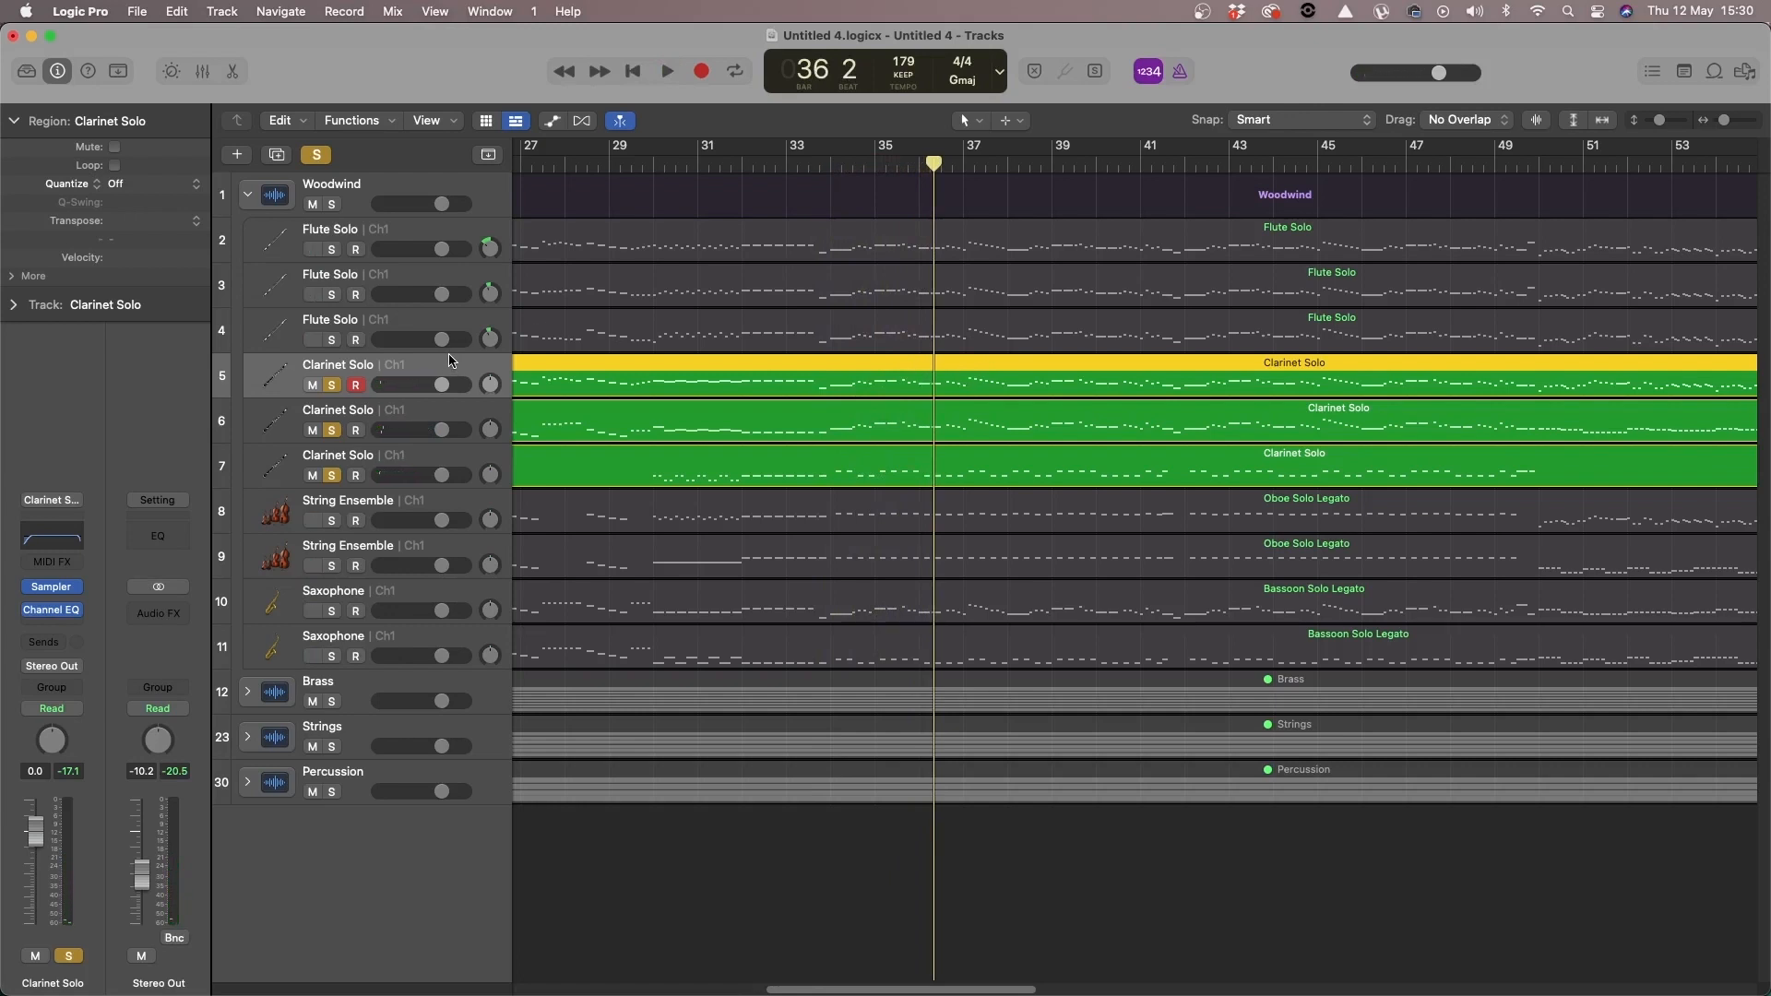
Step: Browse the factory orchestral woodwind presets in the first clarinet's Sampler and close it without changing the sound
left_click(52, 587)
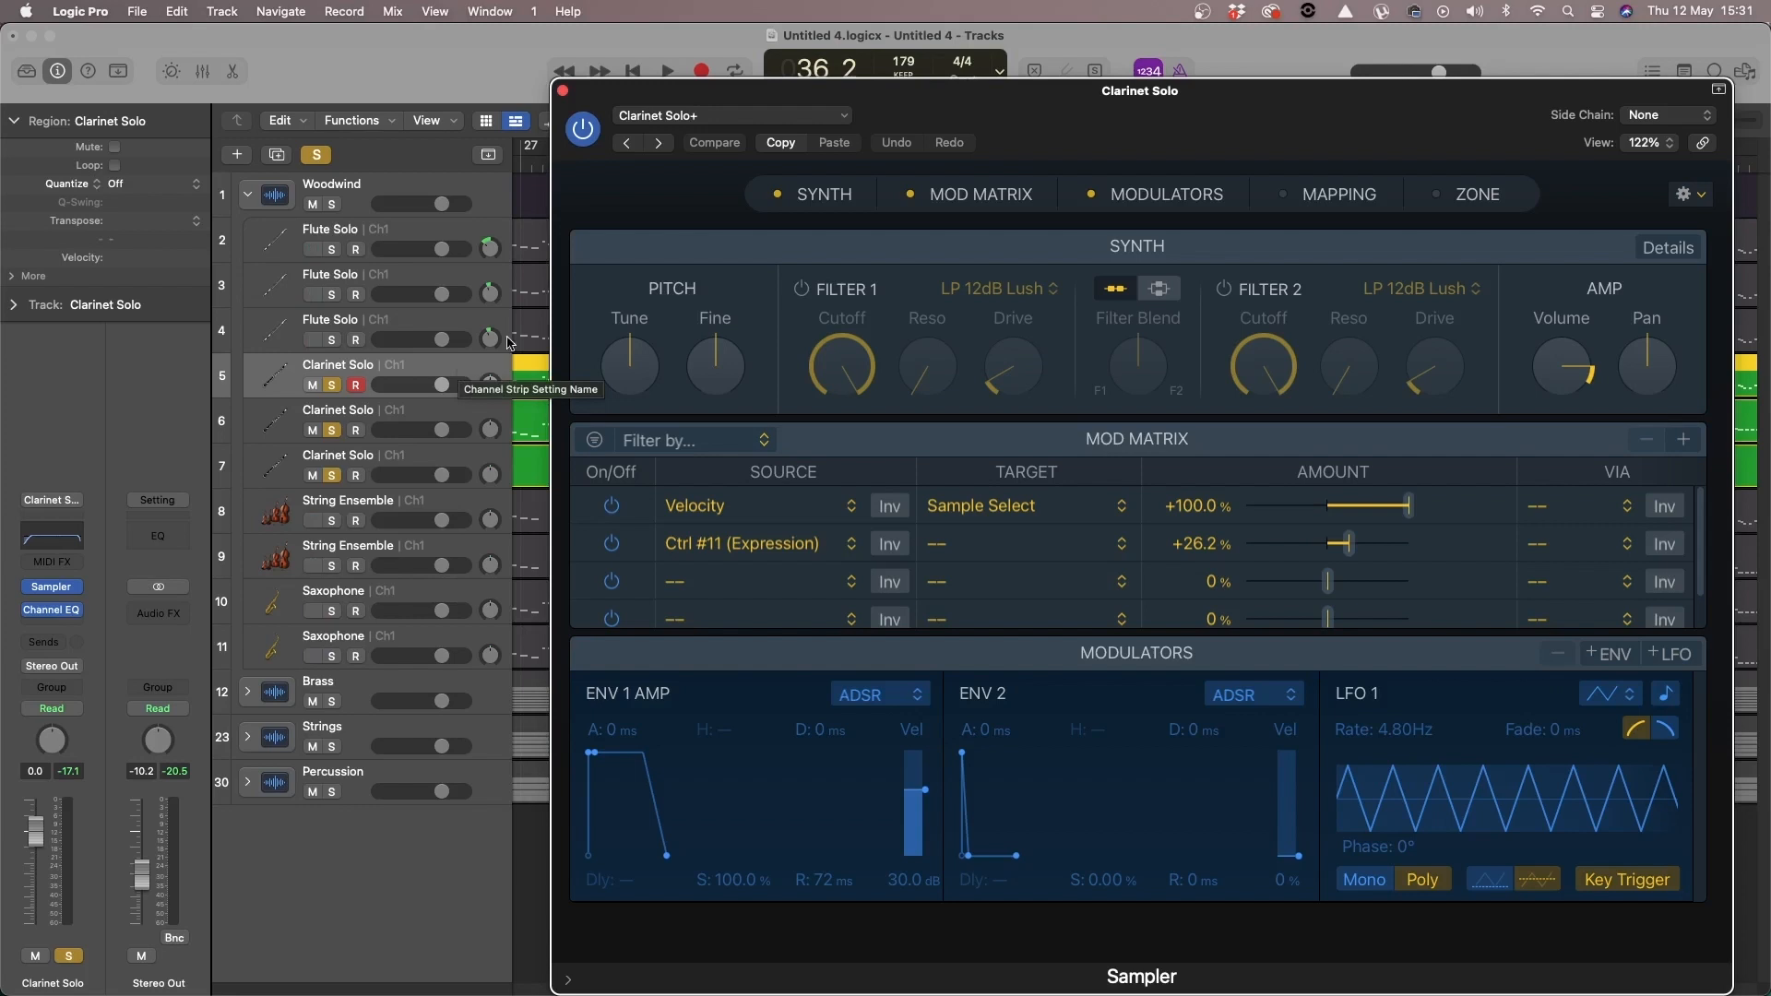
left_click(745, 117)
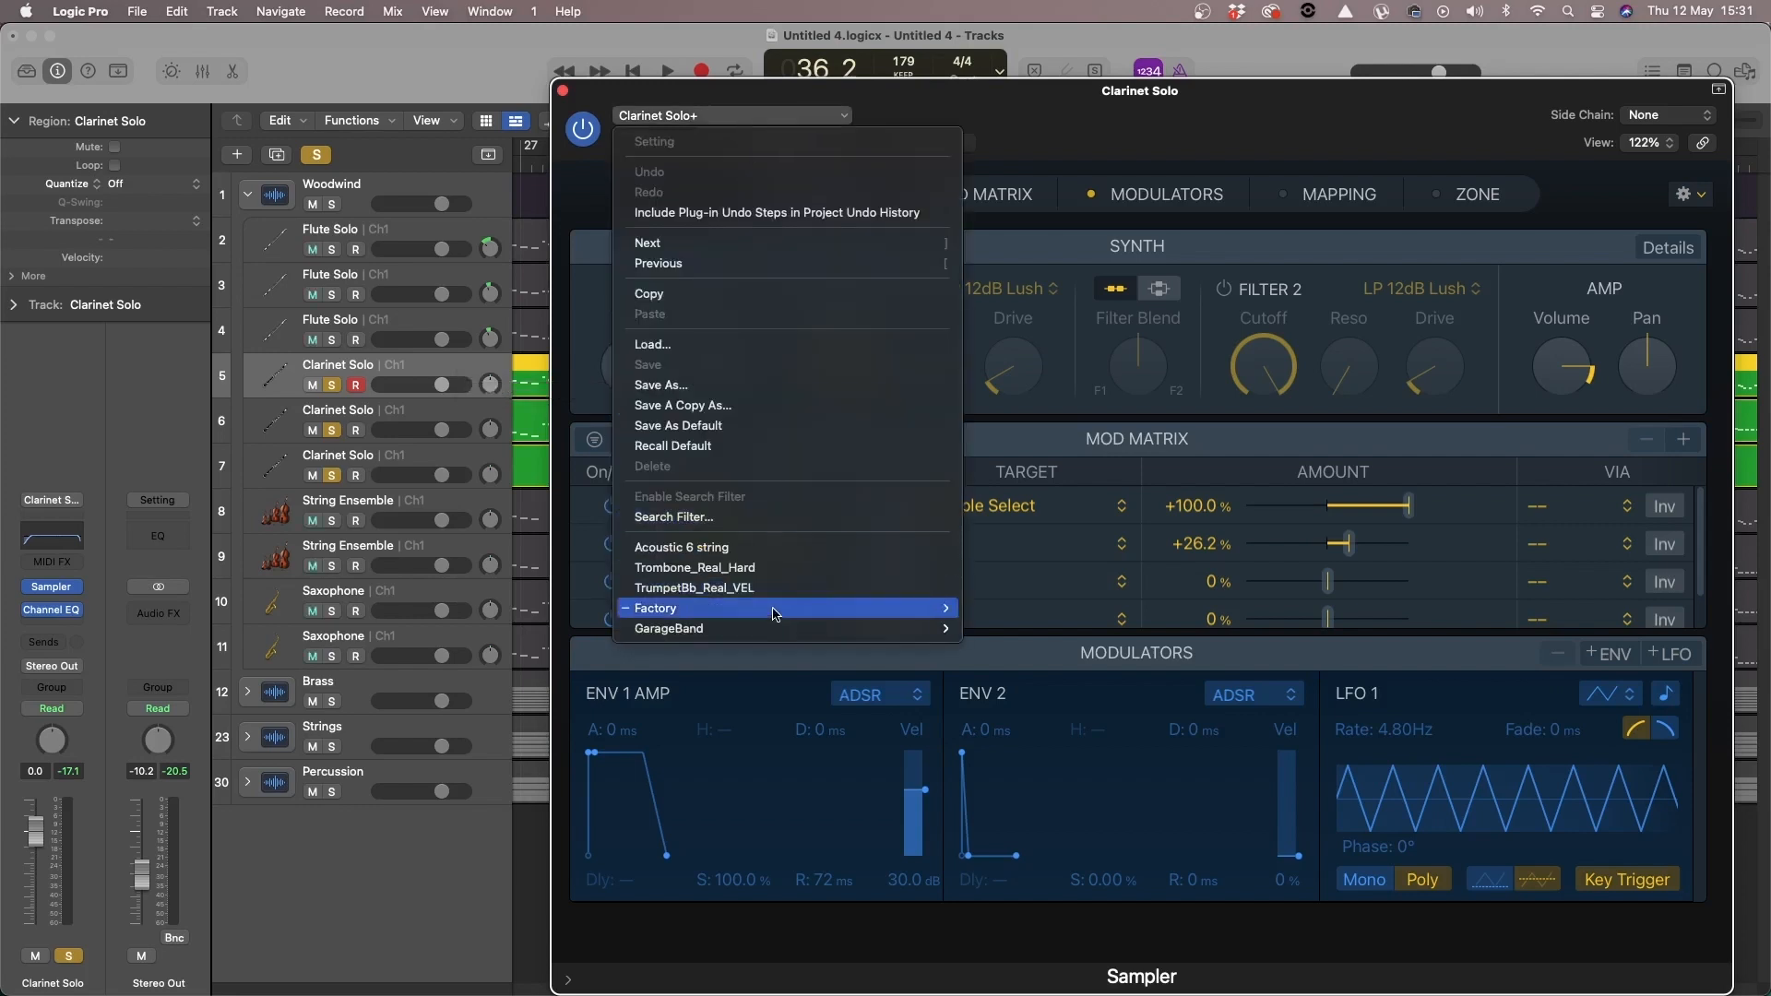
mouse_move(775, 609)
mouse_move(1075, 661)
mouse_move(1015, 762)
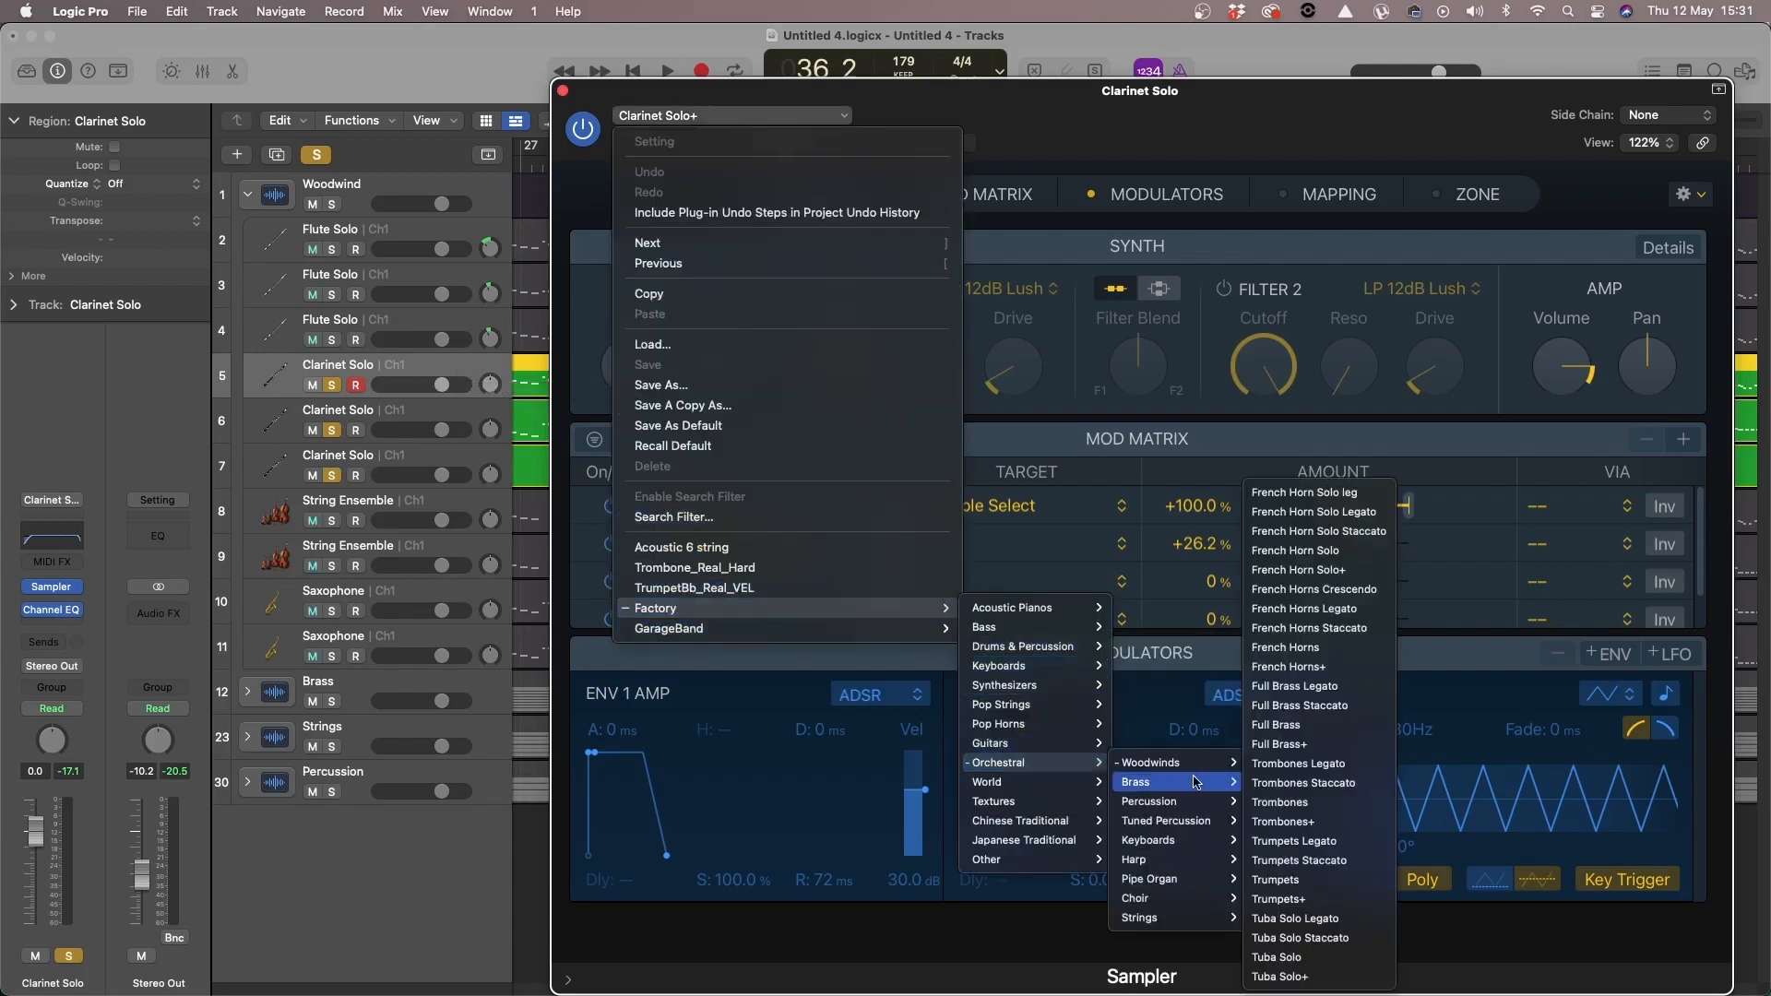
mouse_move(1166, 762)
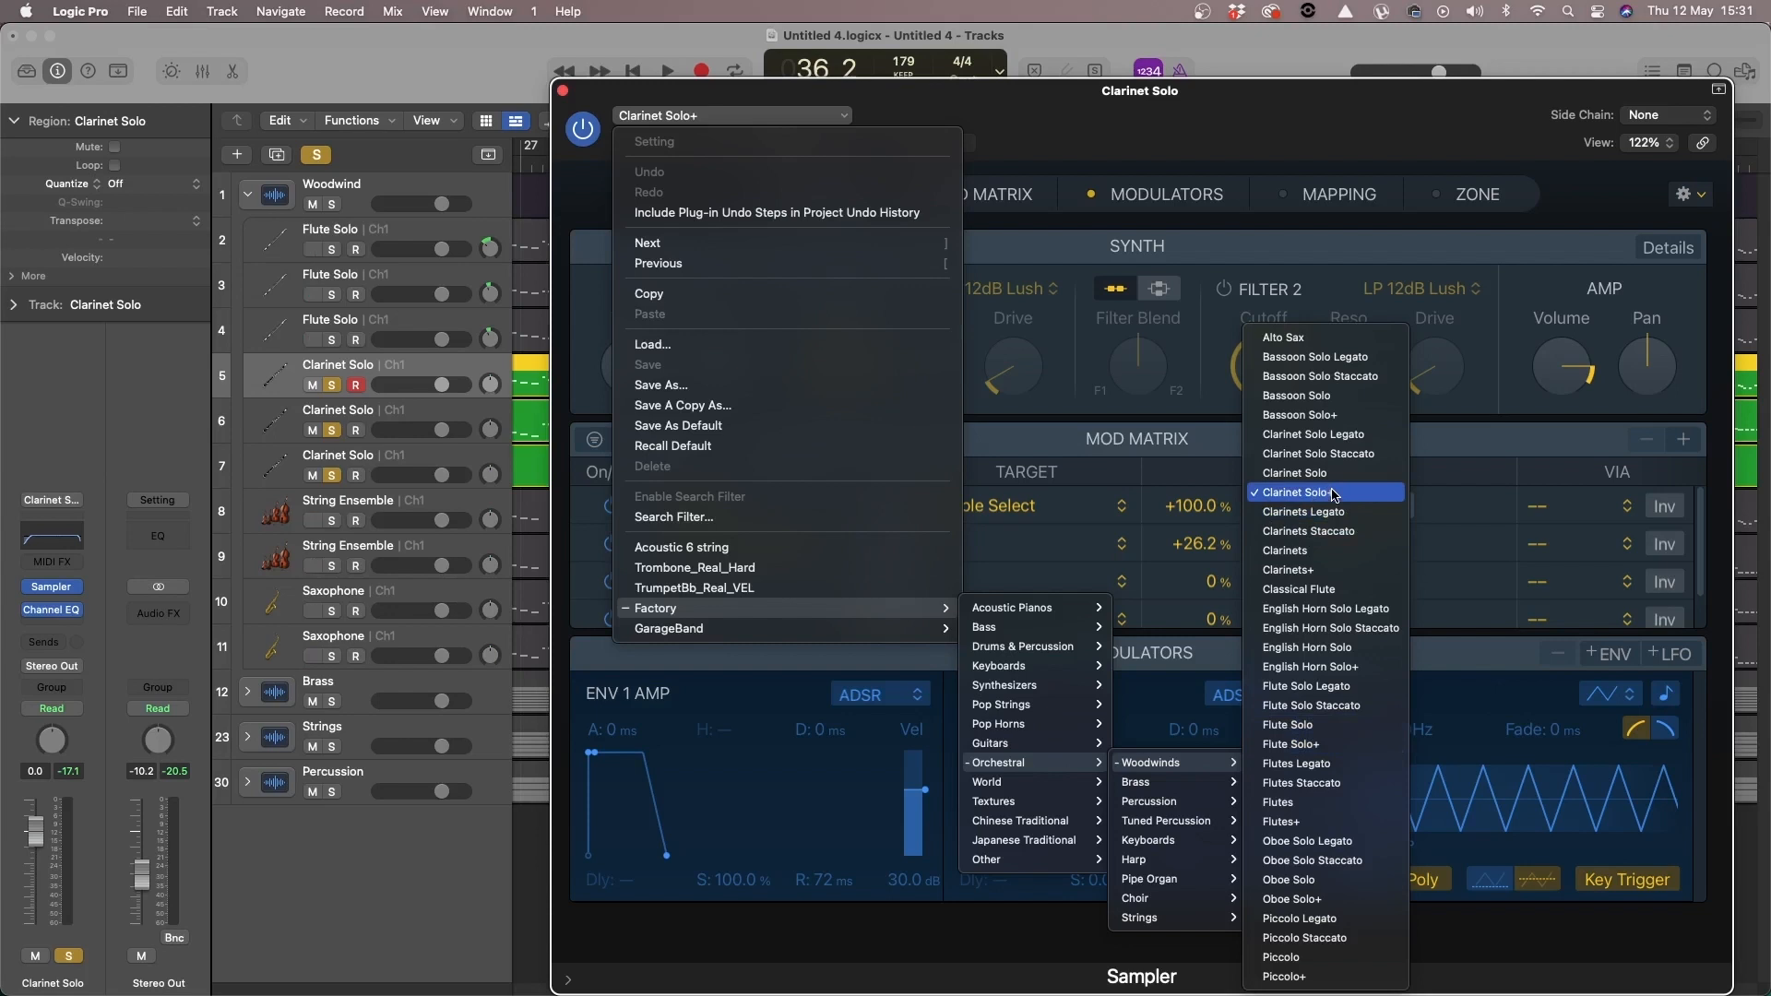
left_click(565, 92)
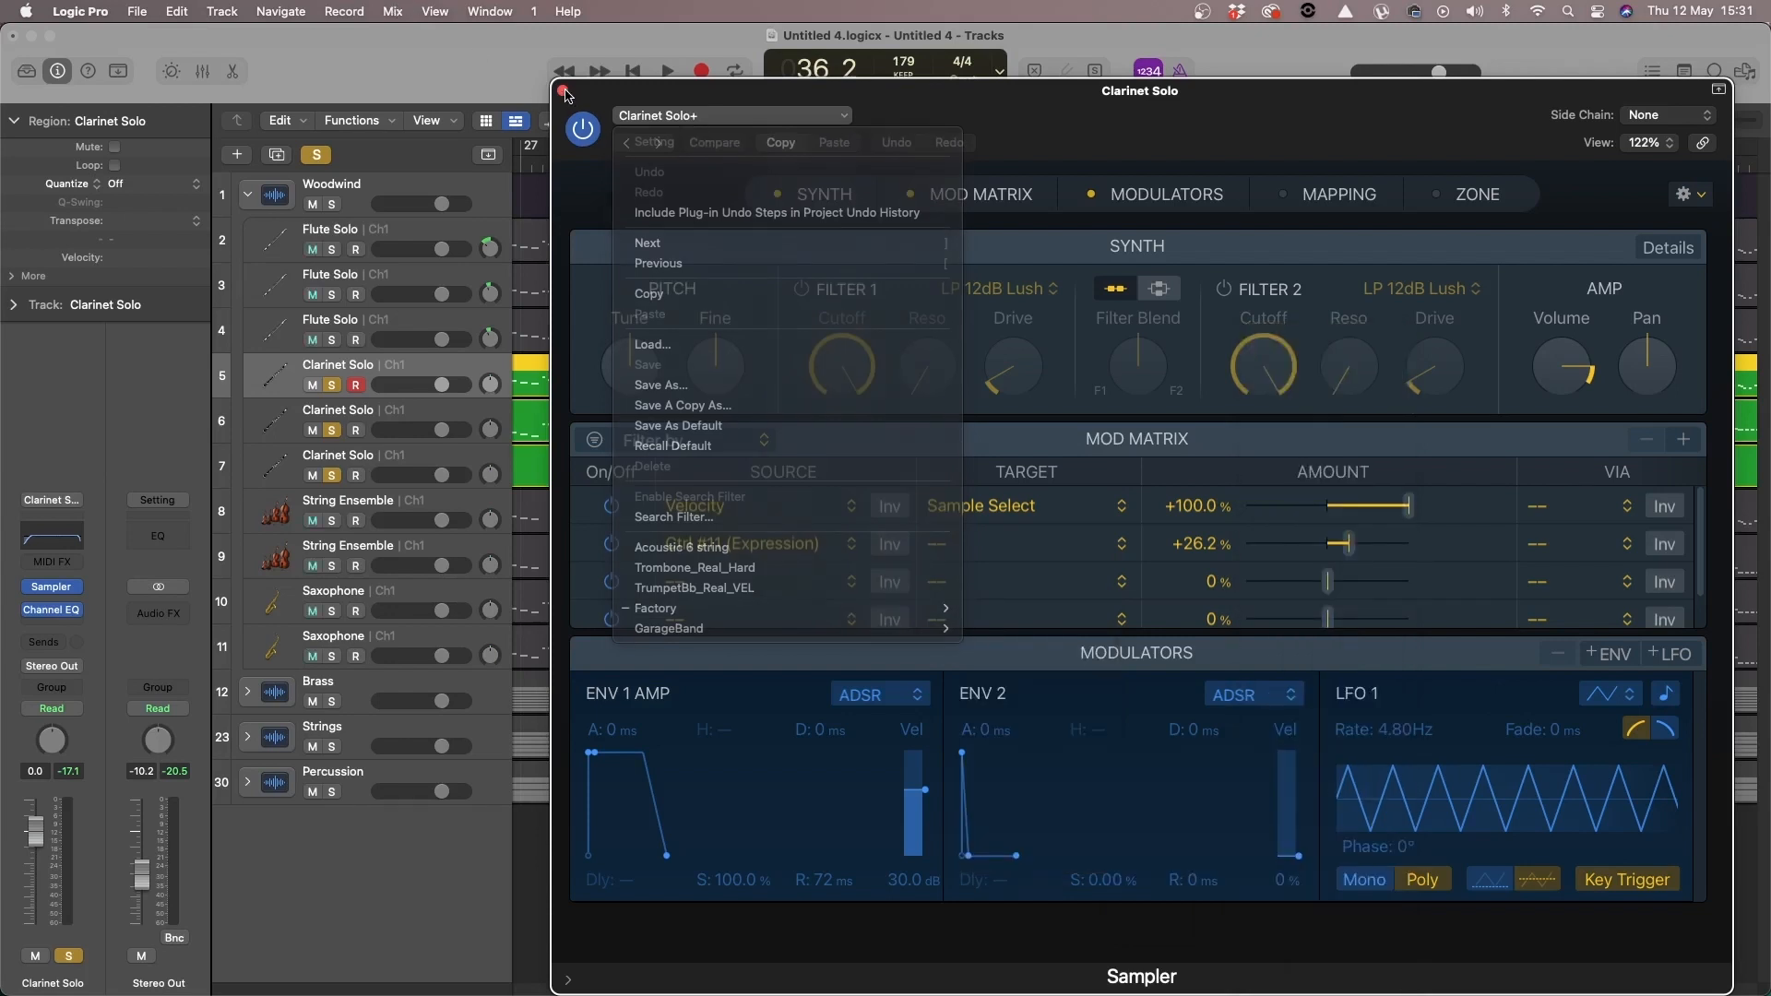
left_click(563, 90)
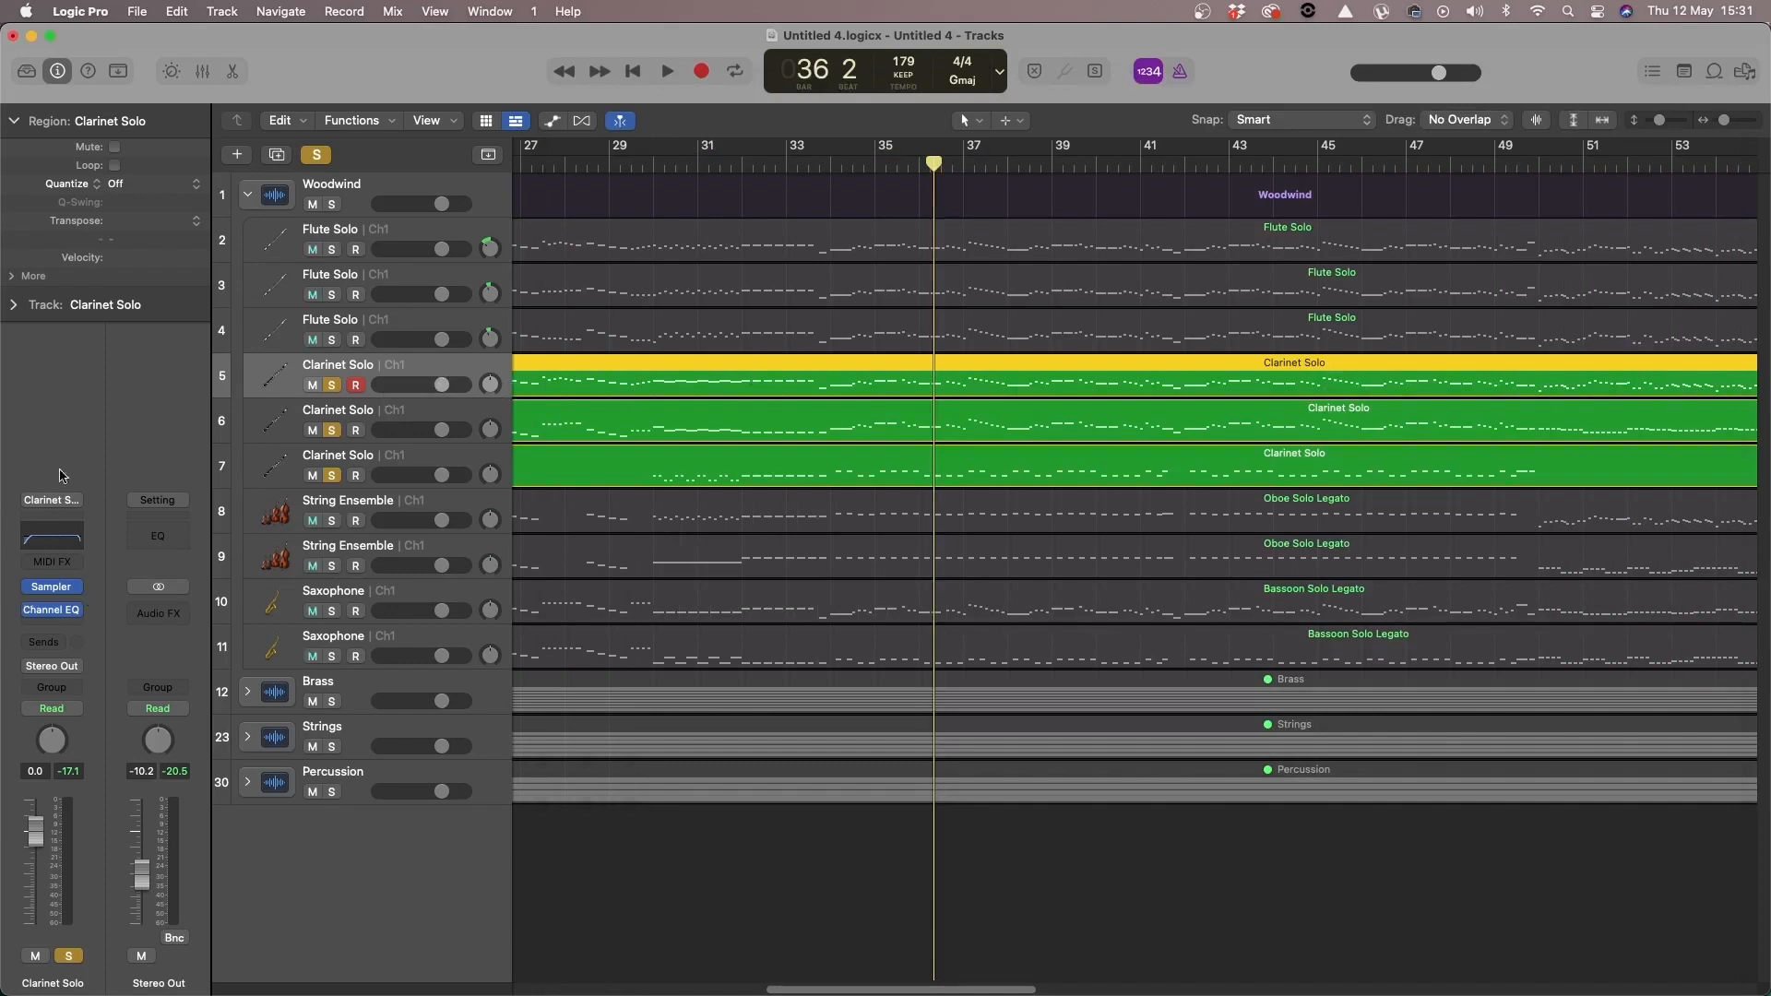
Step: Replace the Sampler on the first clarinet track with Spitfire Audio's BBC Symphony Orchestra instrument in stereo
left_click(74, 587)
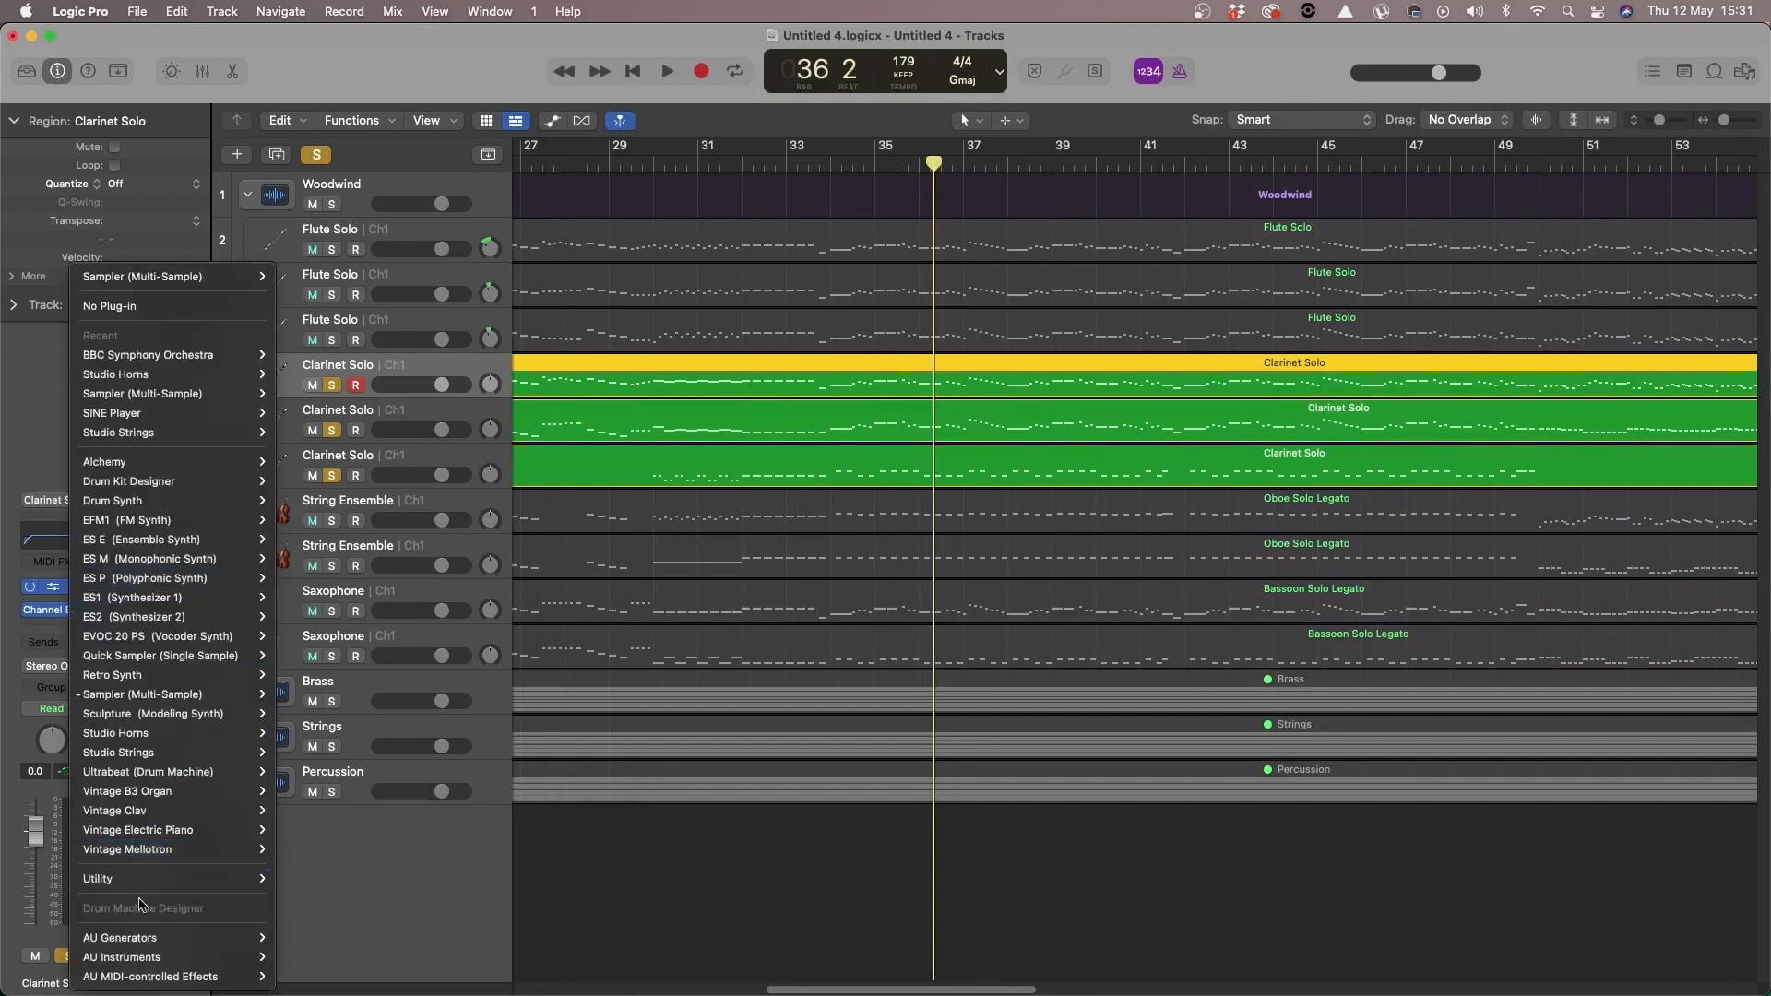
mouse_move(150, 956)
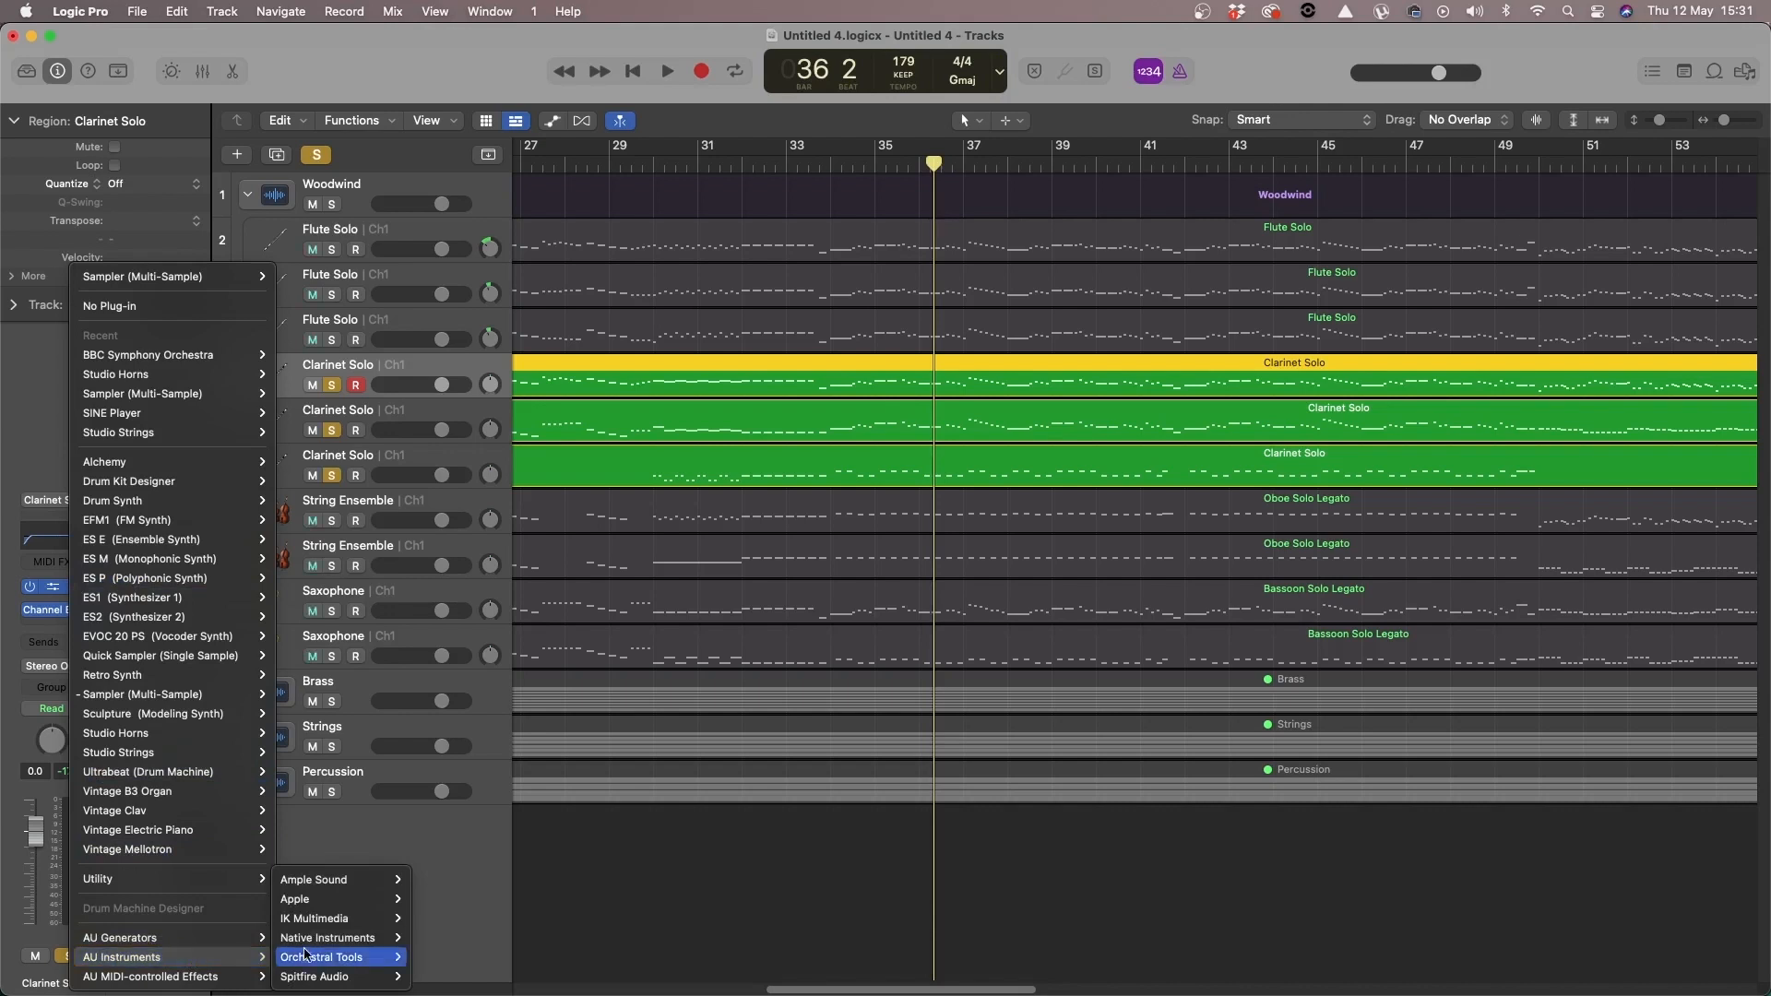
mouse_move(341, 976)
mouse_move(441, 979)
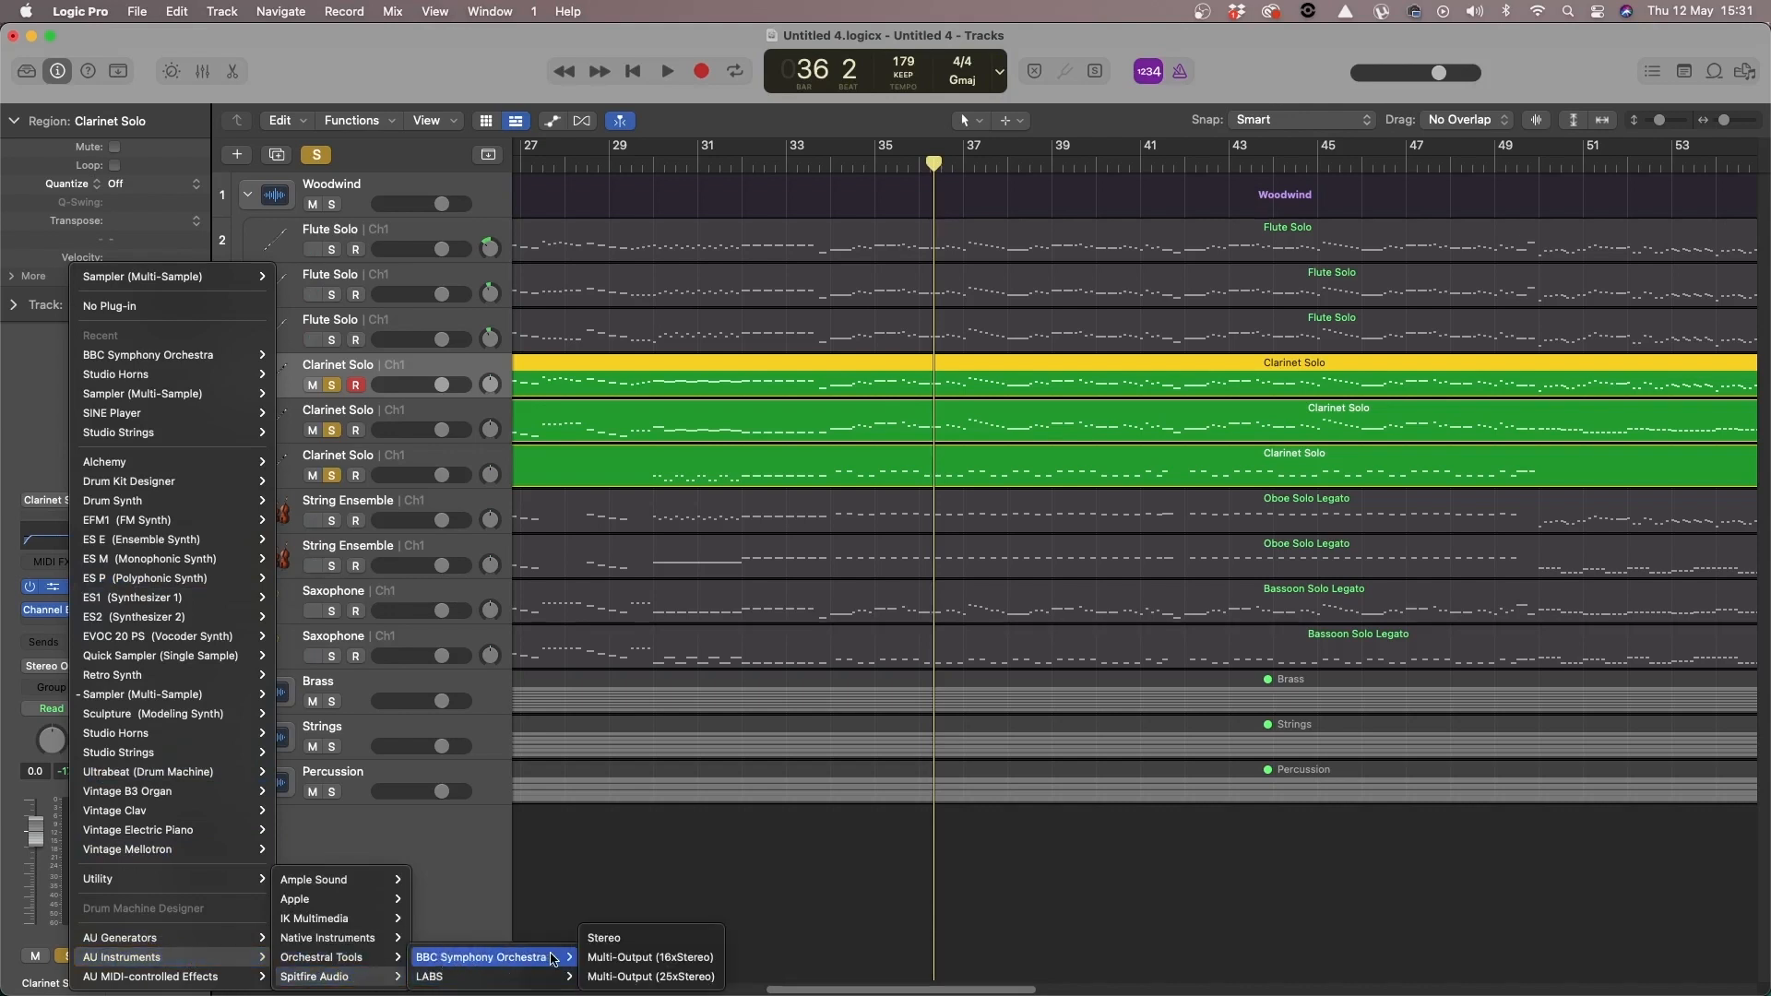
left_click(633, 941)
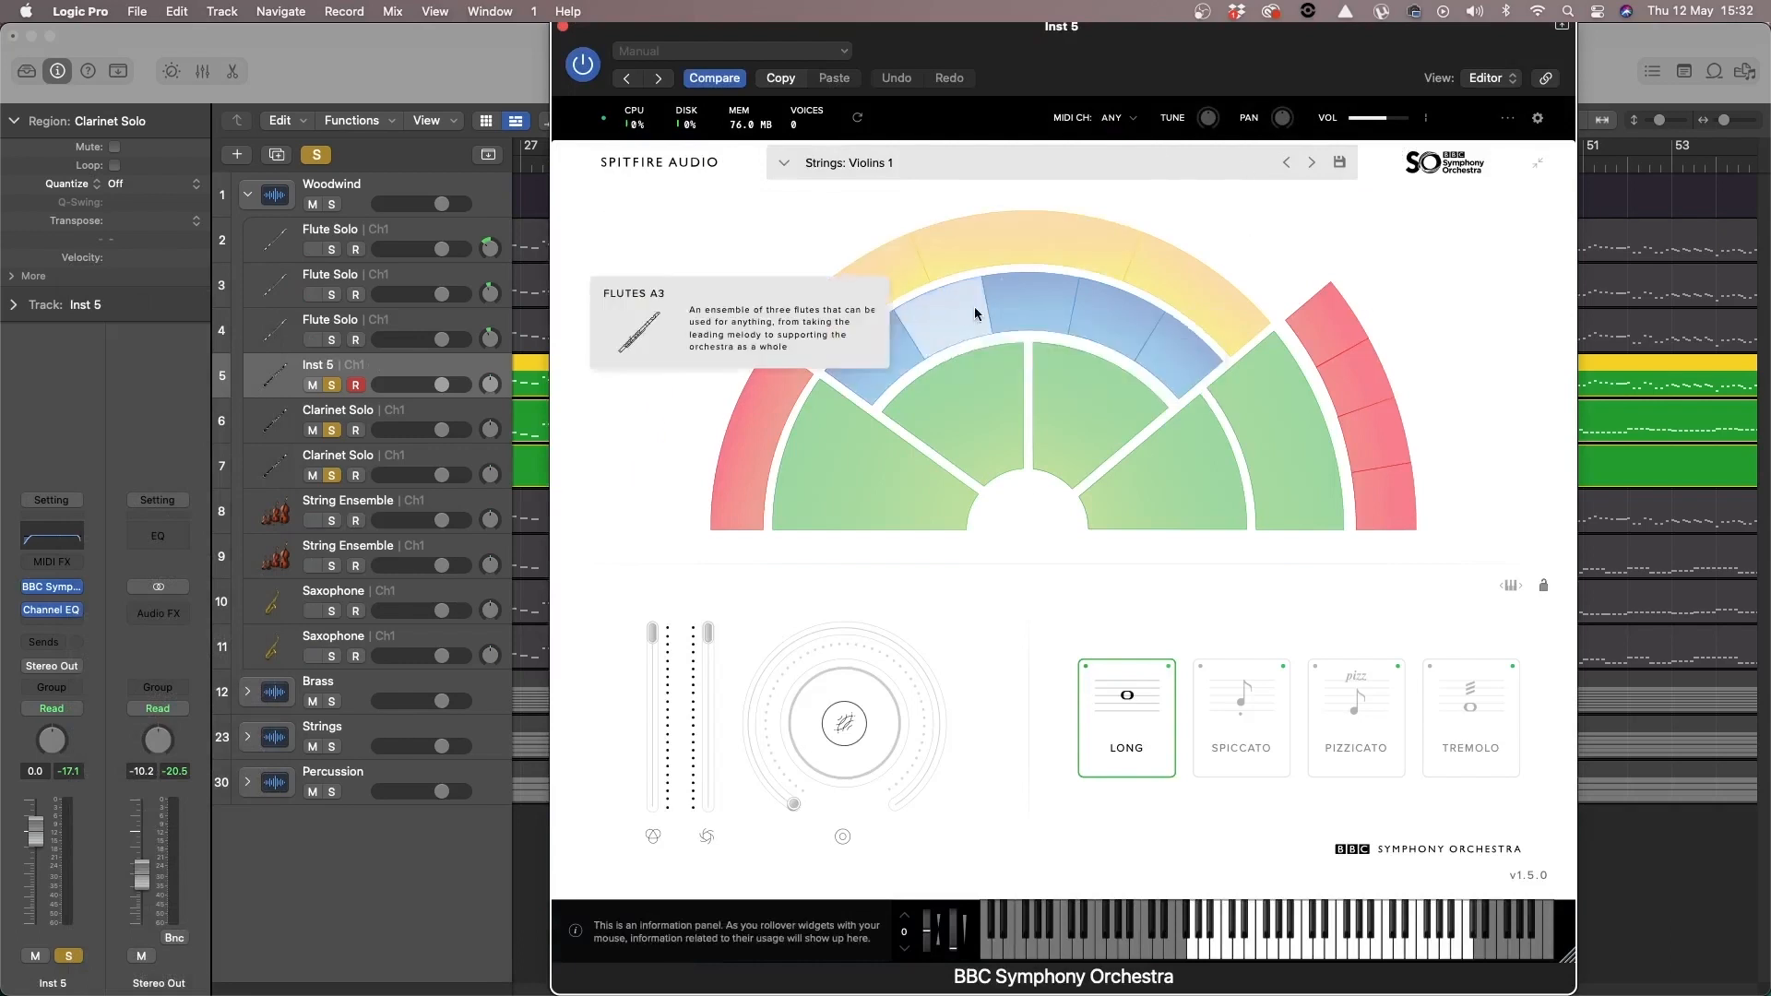
mouse_move(1005, 306)
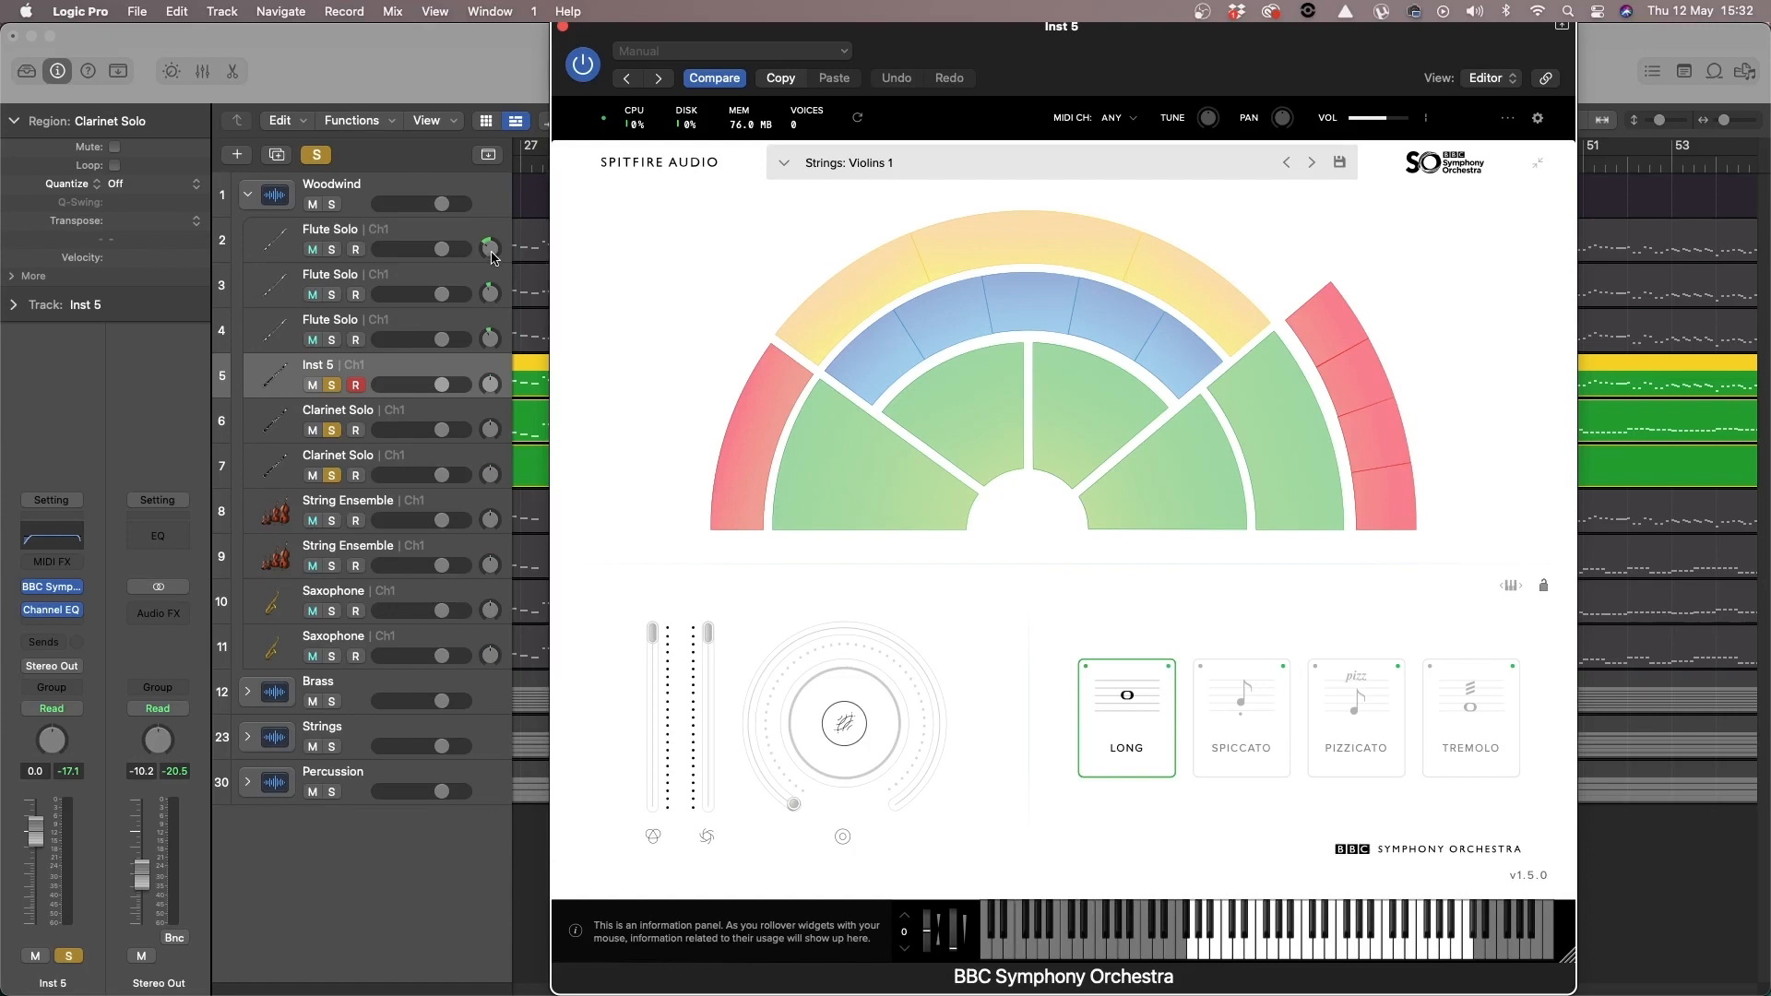
left_click_drag(489, 248, 488, 249)
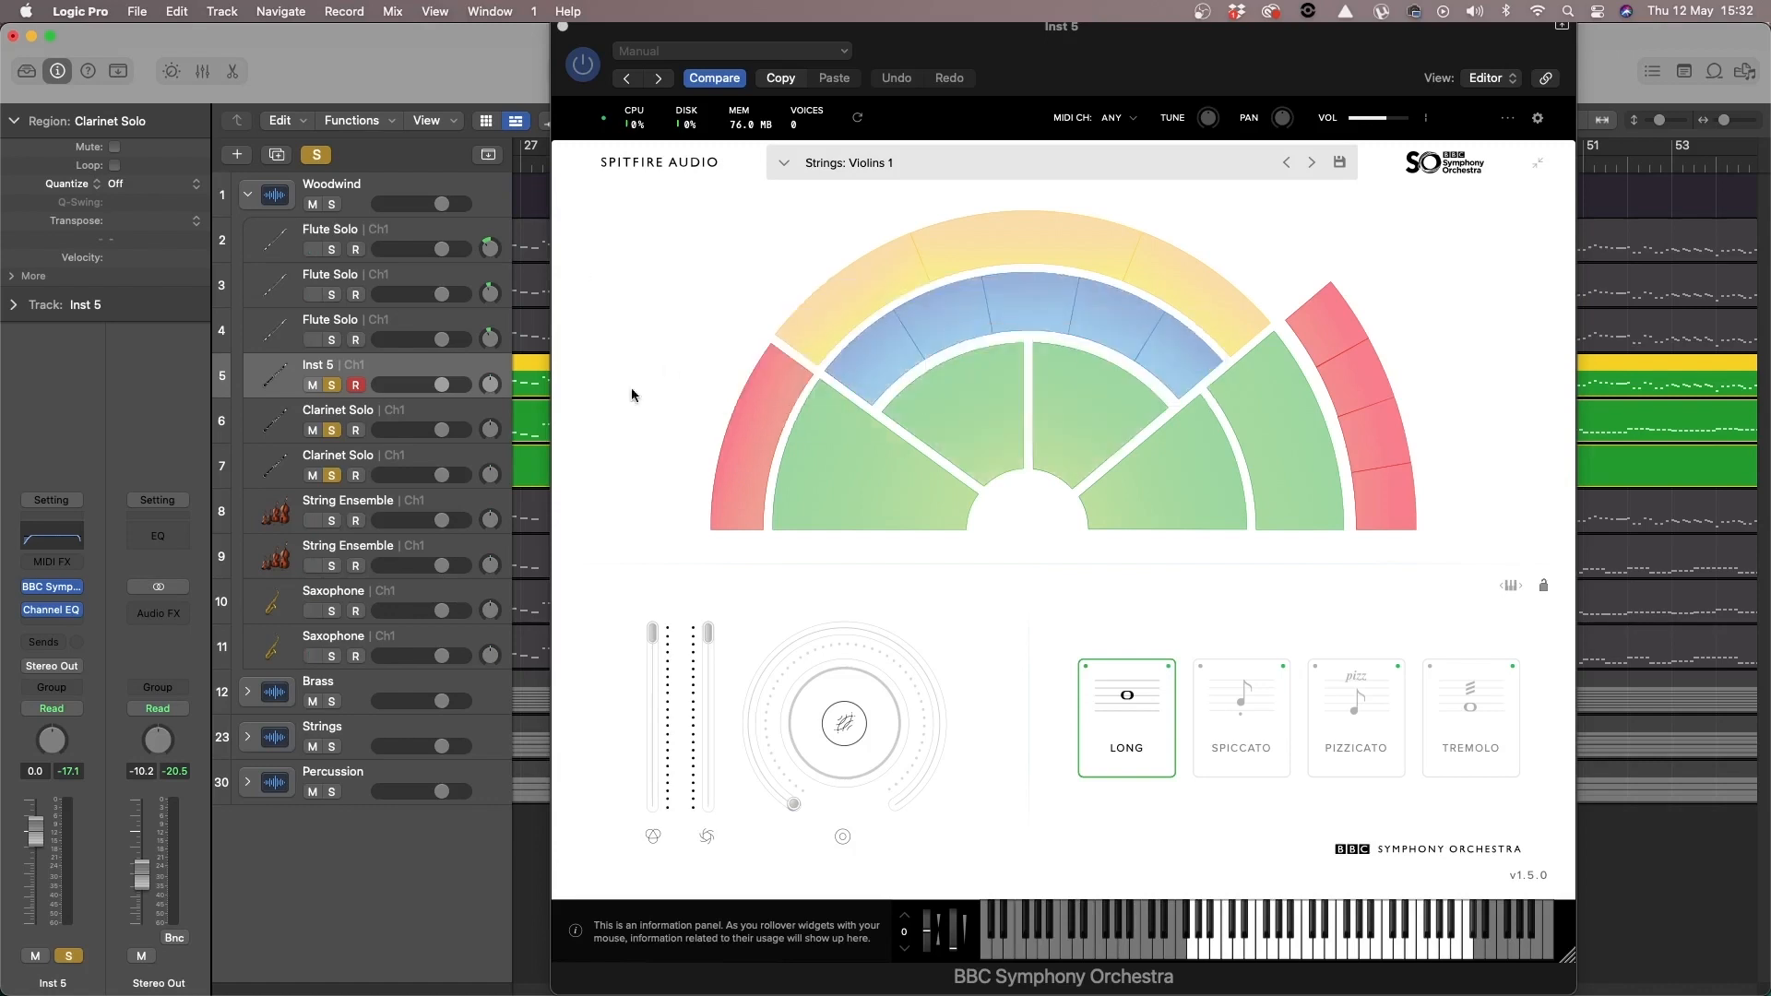
Step: Load the Woodwinds: Clarinets a3 patch in BBC Symphony Orchestra and play test notes across its range
left_click(1122, 319)
left_click(1252, 950)
left_click(1262, 952)
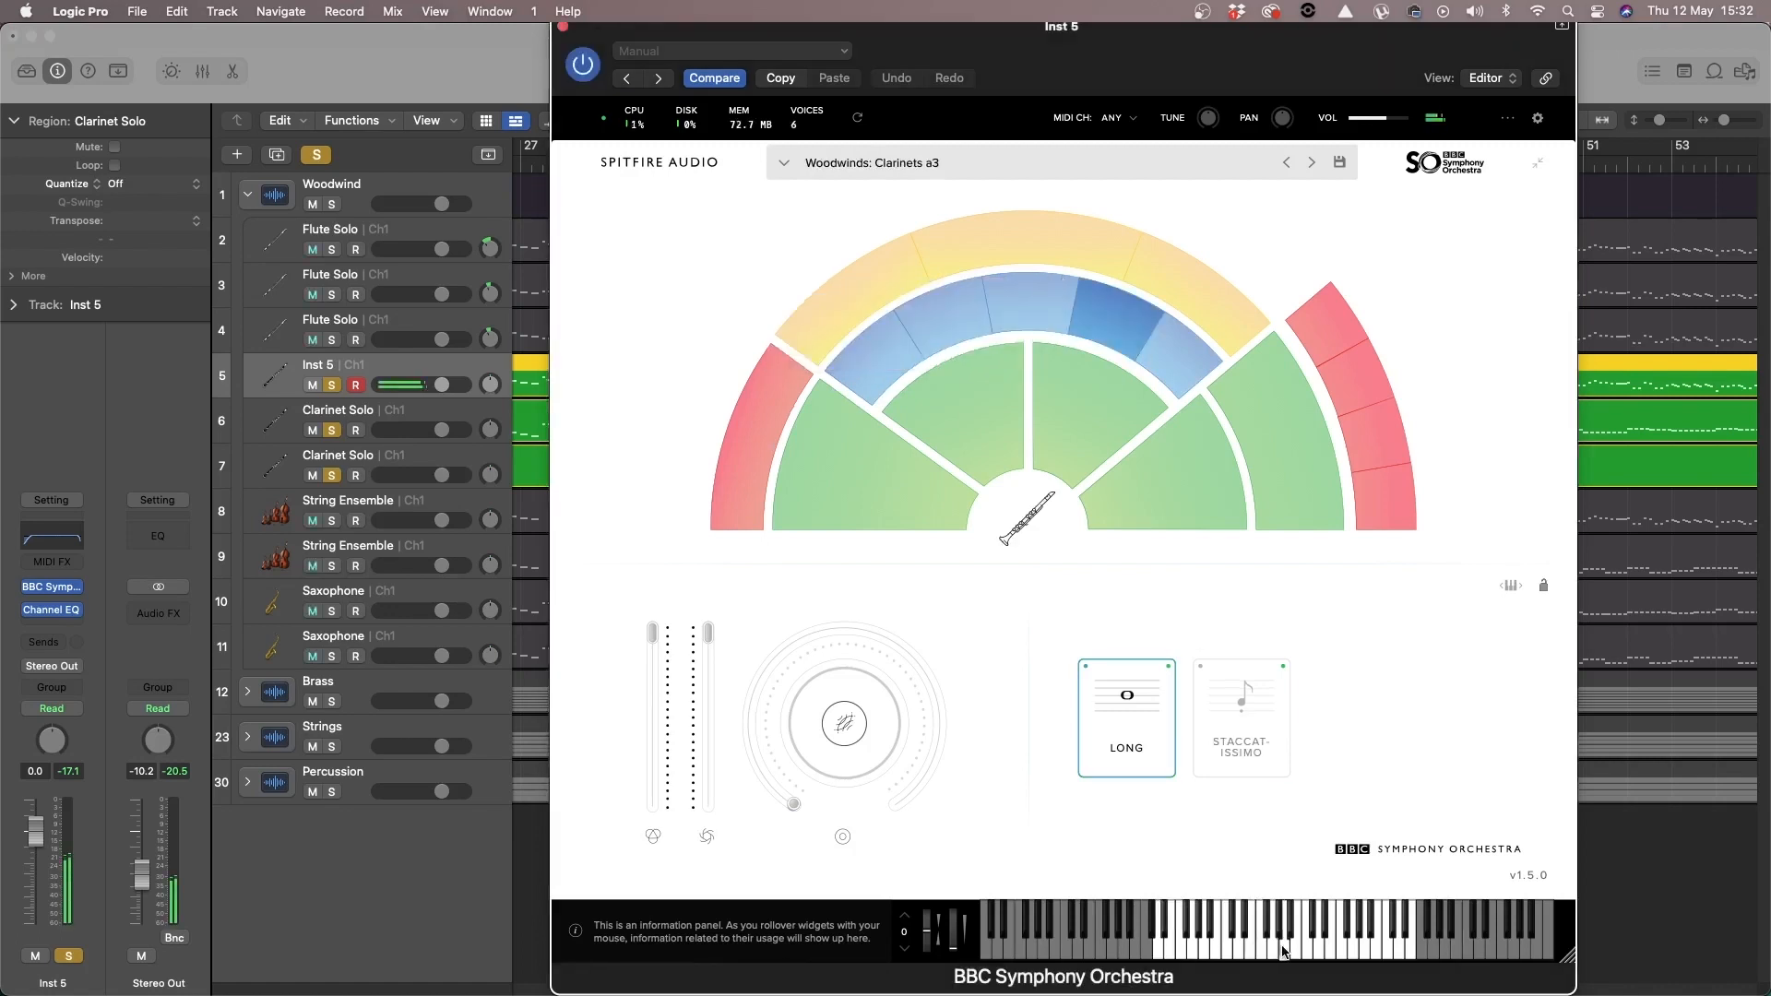
left_click(1264, 950)
left_click(1281, 950)
left_click(1304, 950)
left_click(1319, 950)
left_click(1388, 953)
left_click(1365, 953)
left_click(1265, 948)
left_click(1222, 948)
left_click(1206, 948)
left_click(1266, 946)
Step: Compare the Staccatissimo technique with Long by playing test notes on each, leaving Long selected
left_click(1241, 720)
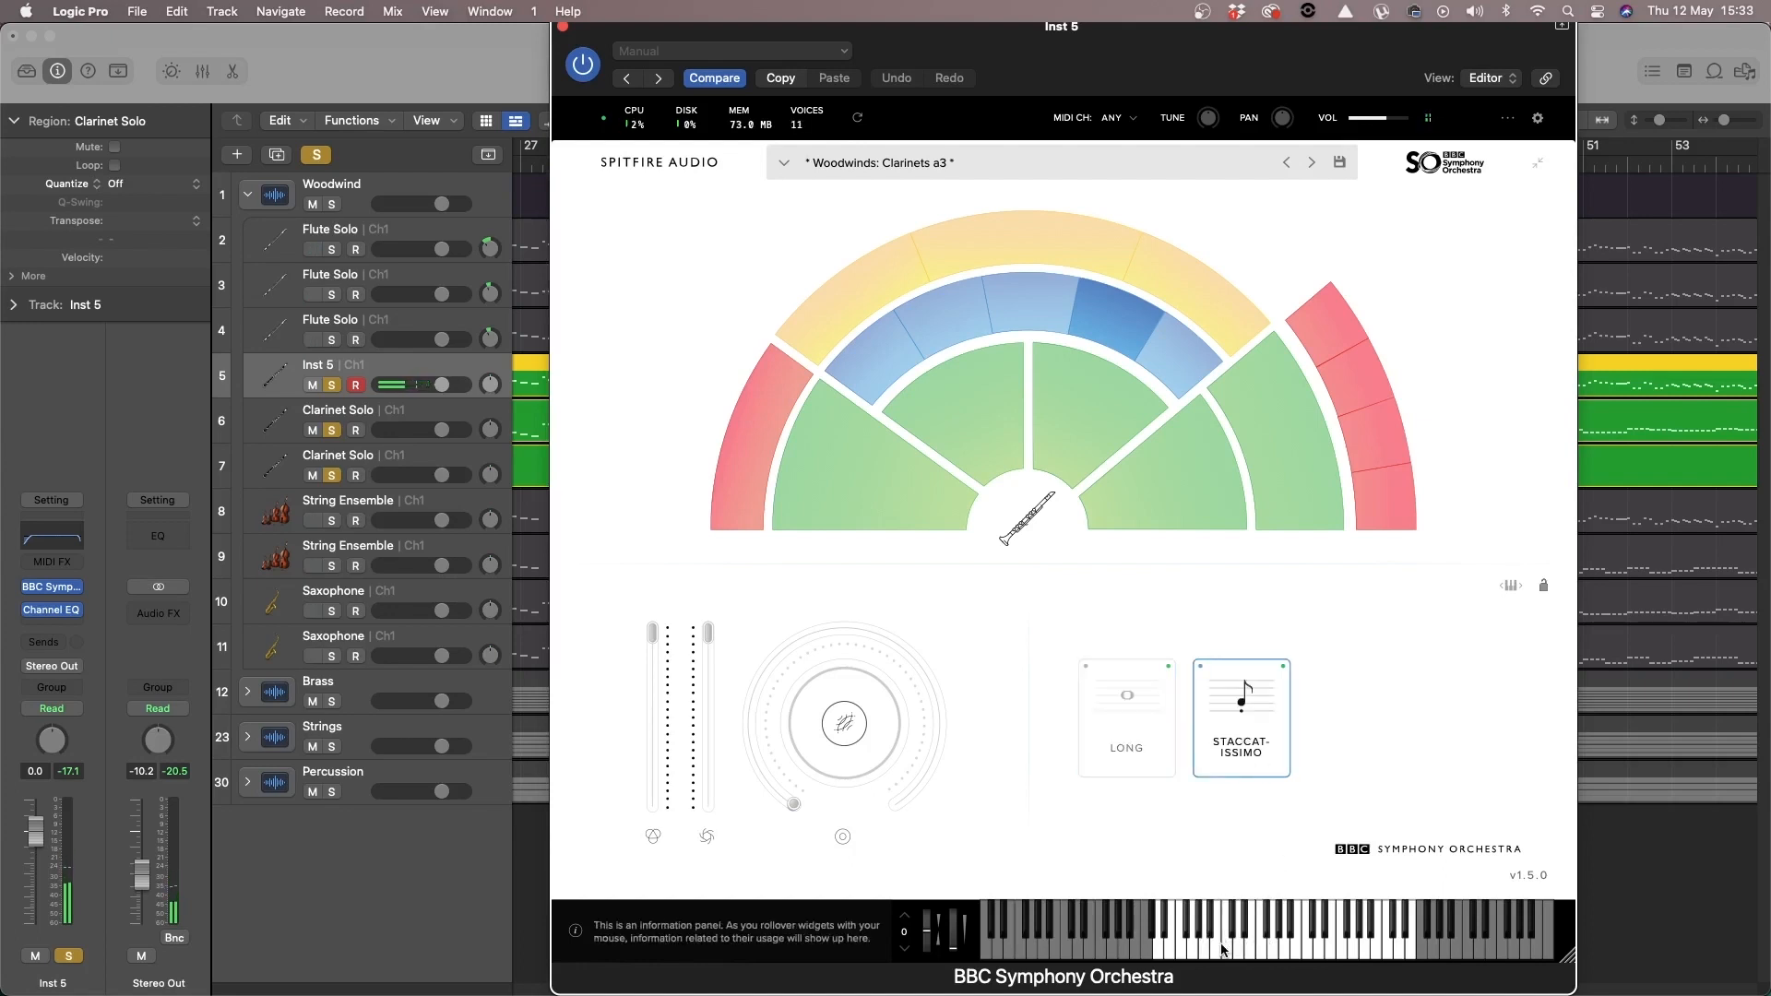
left_click(1325, 950)
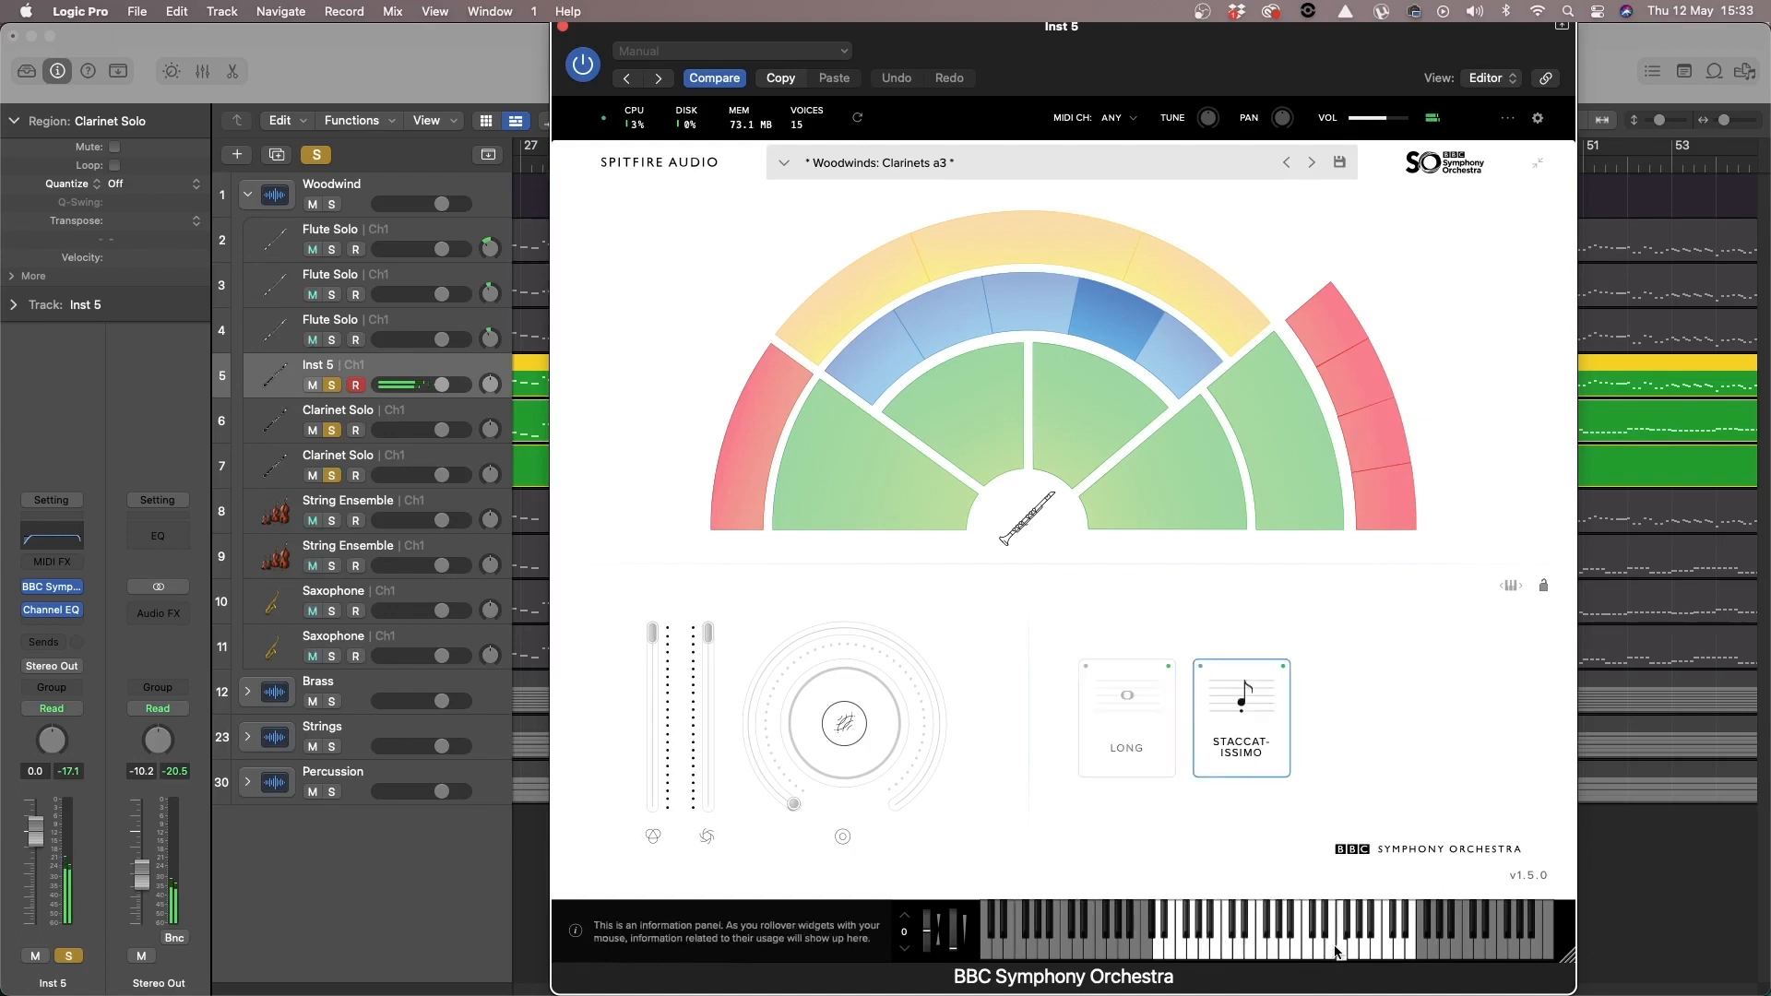
left_click(1299, 950)
left_click(1252, 946)
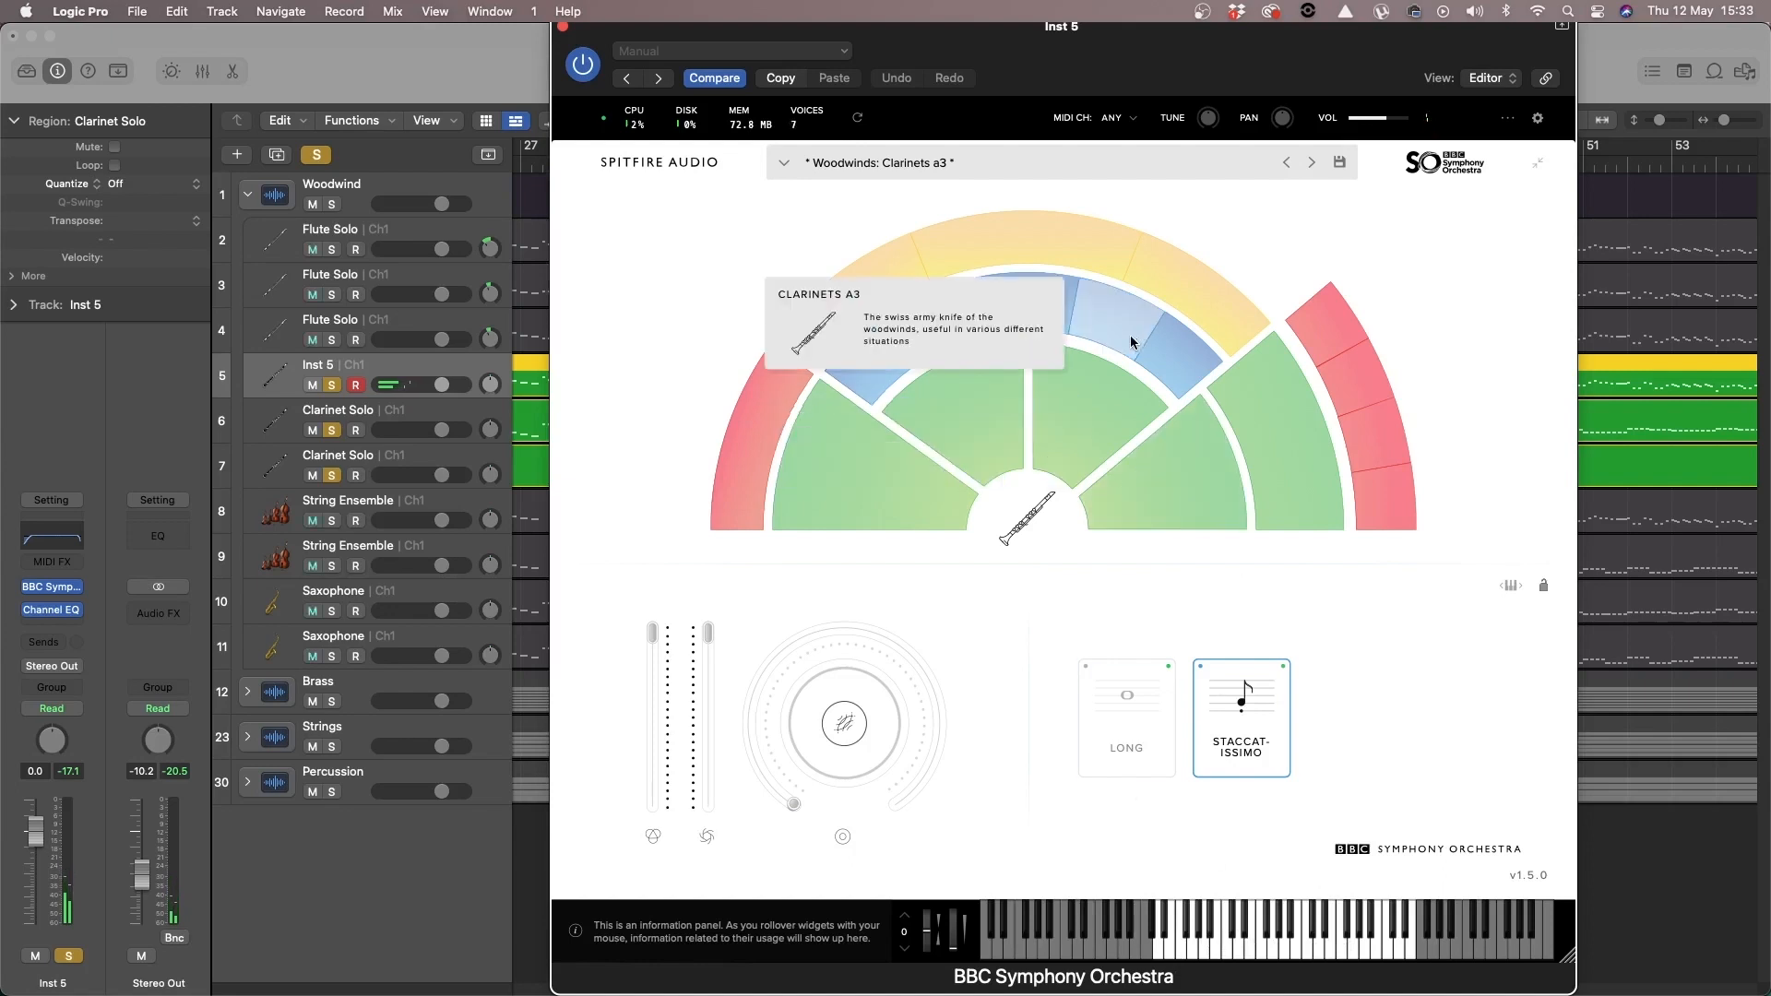
left_click(1116, 769)
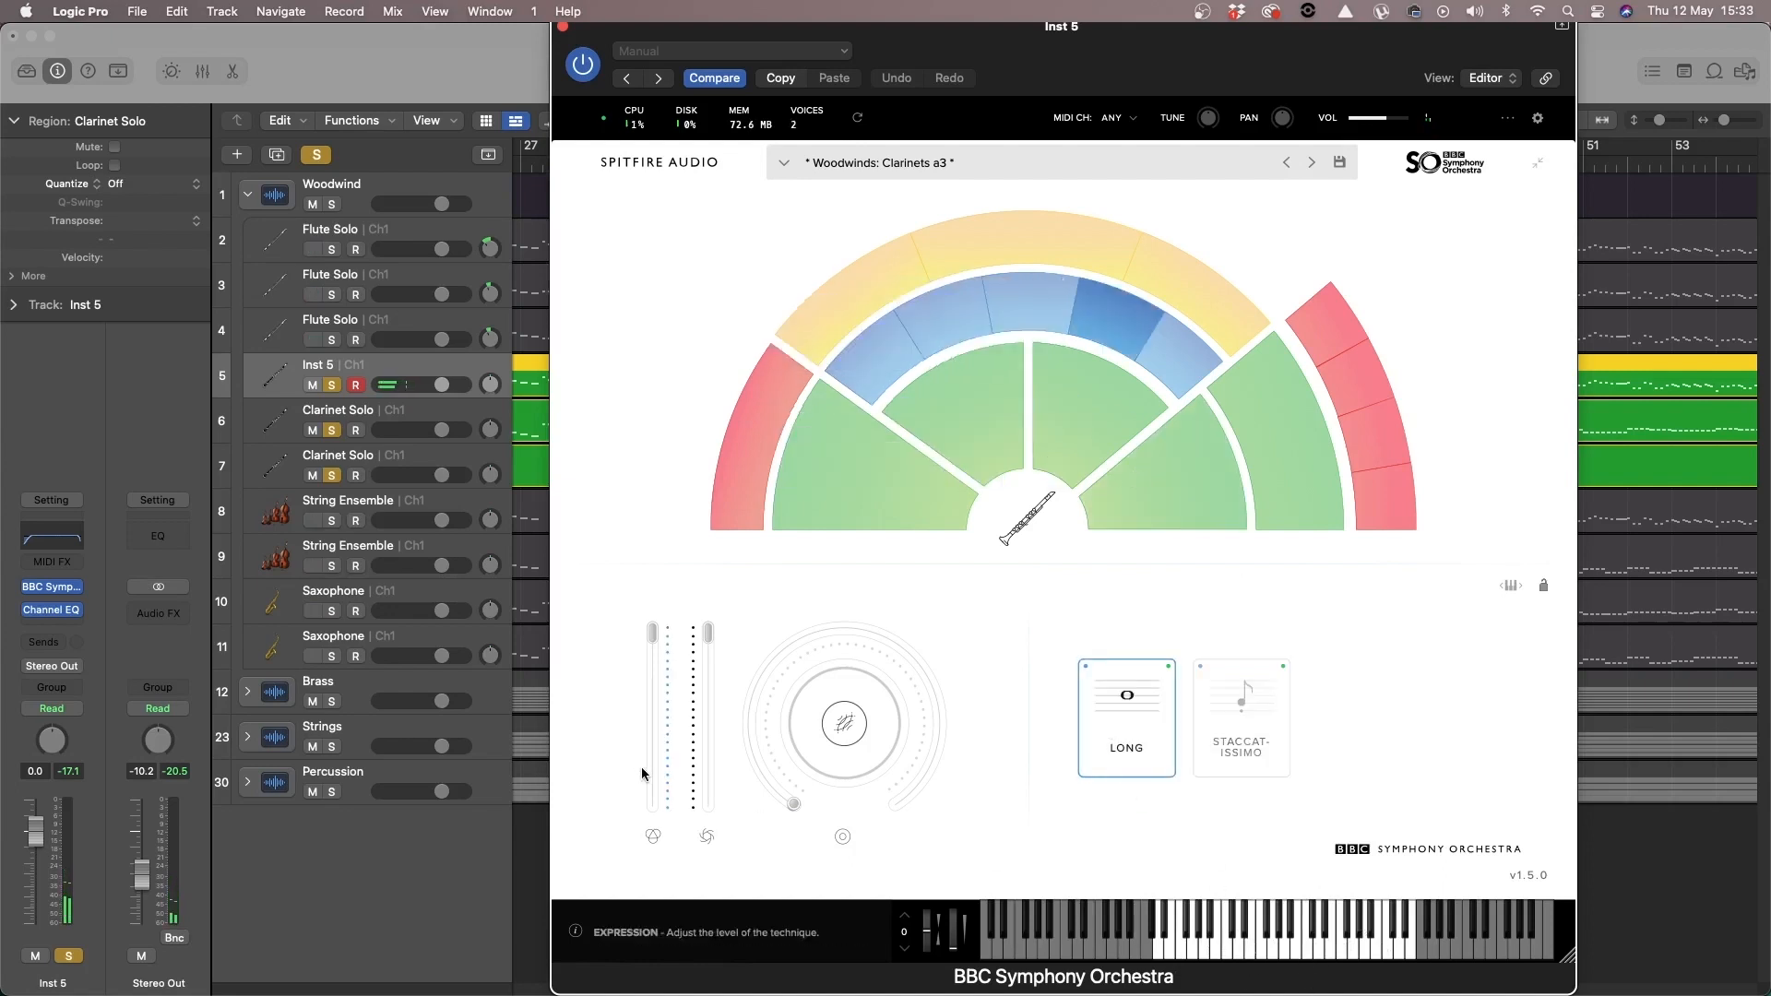
left_click(1267, 955)
left_click(1361, 942)
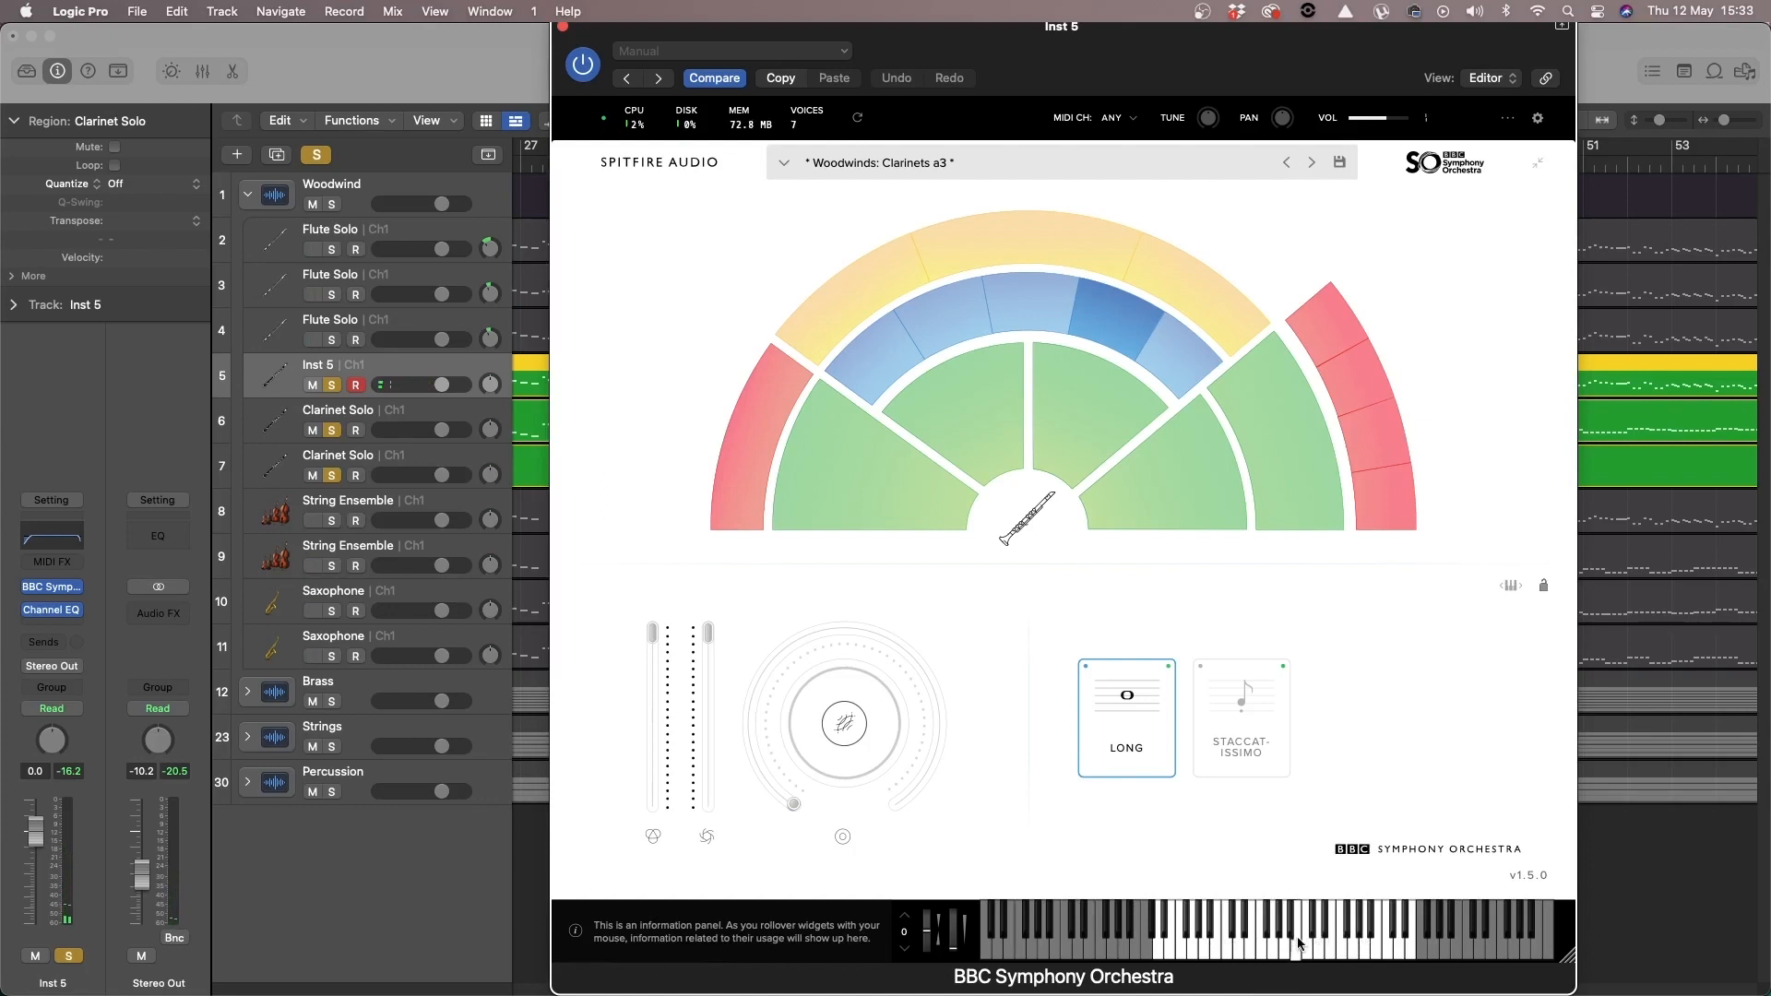
left_click(1298, 942)
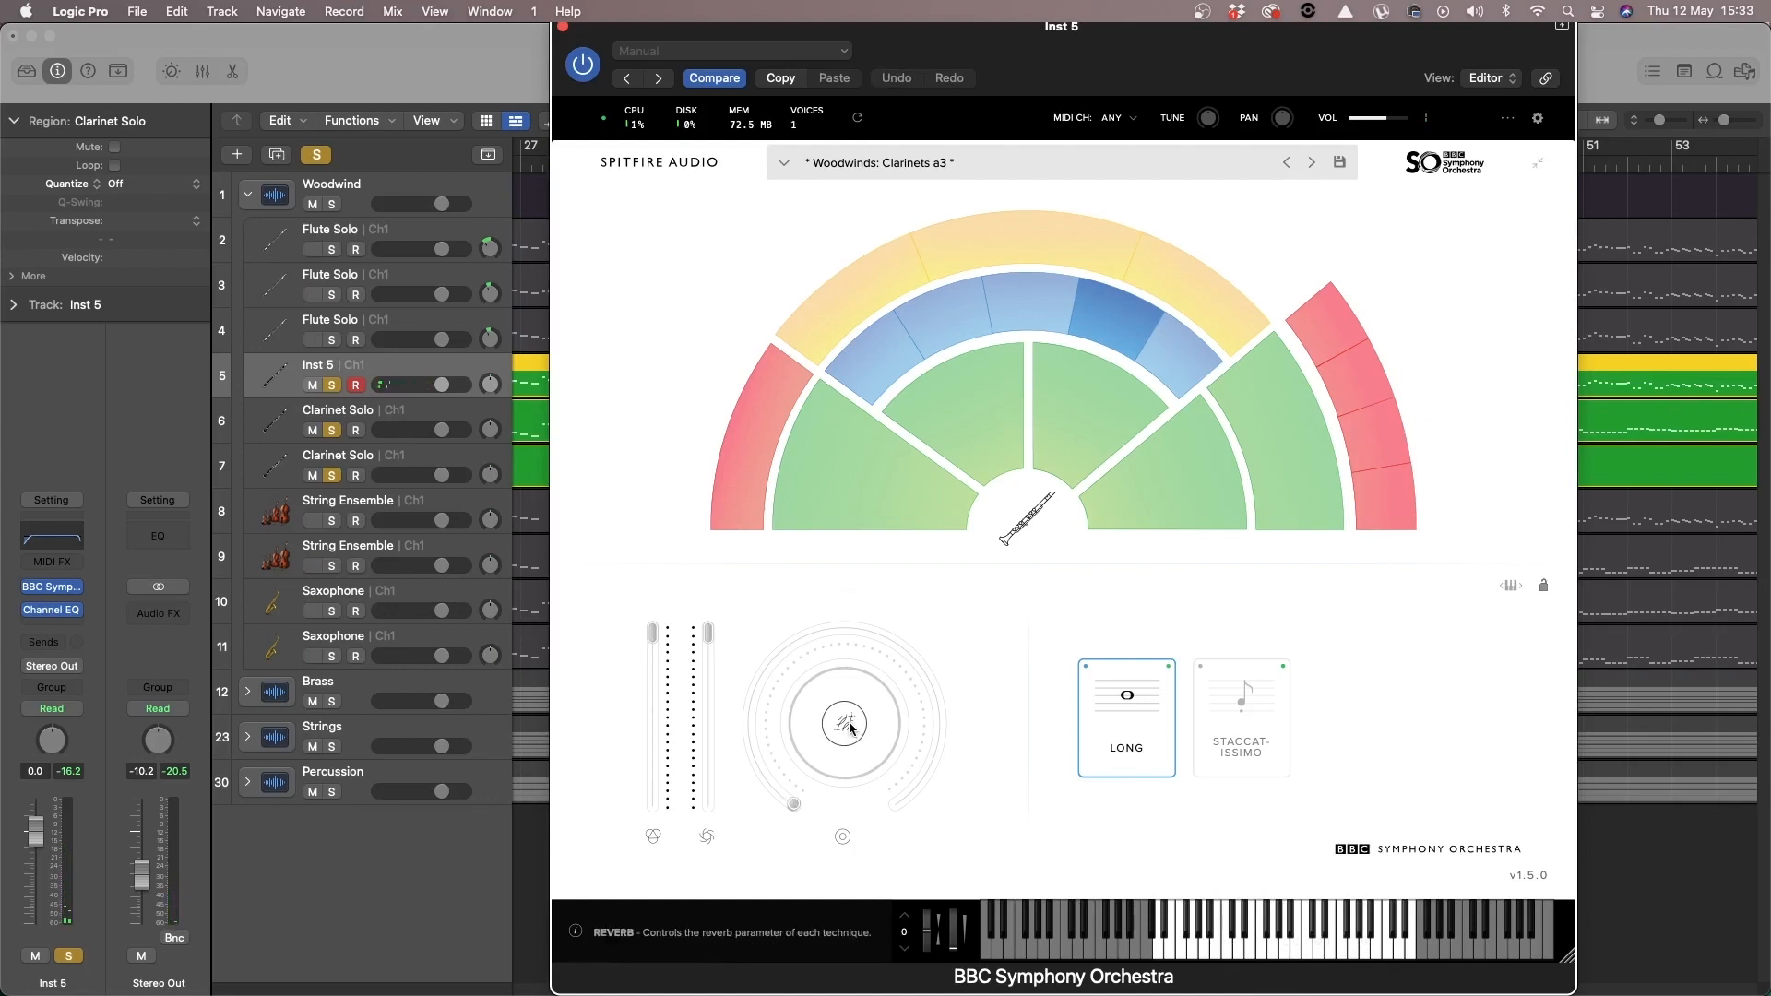
Step: Try a high reverb amount on the Clarinets a3 patch, return it to minimum and play test notes across the range
left_click_drag(791, 803, 920, 783)
left_click(1296, 942)
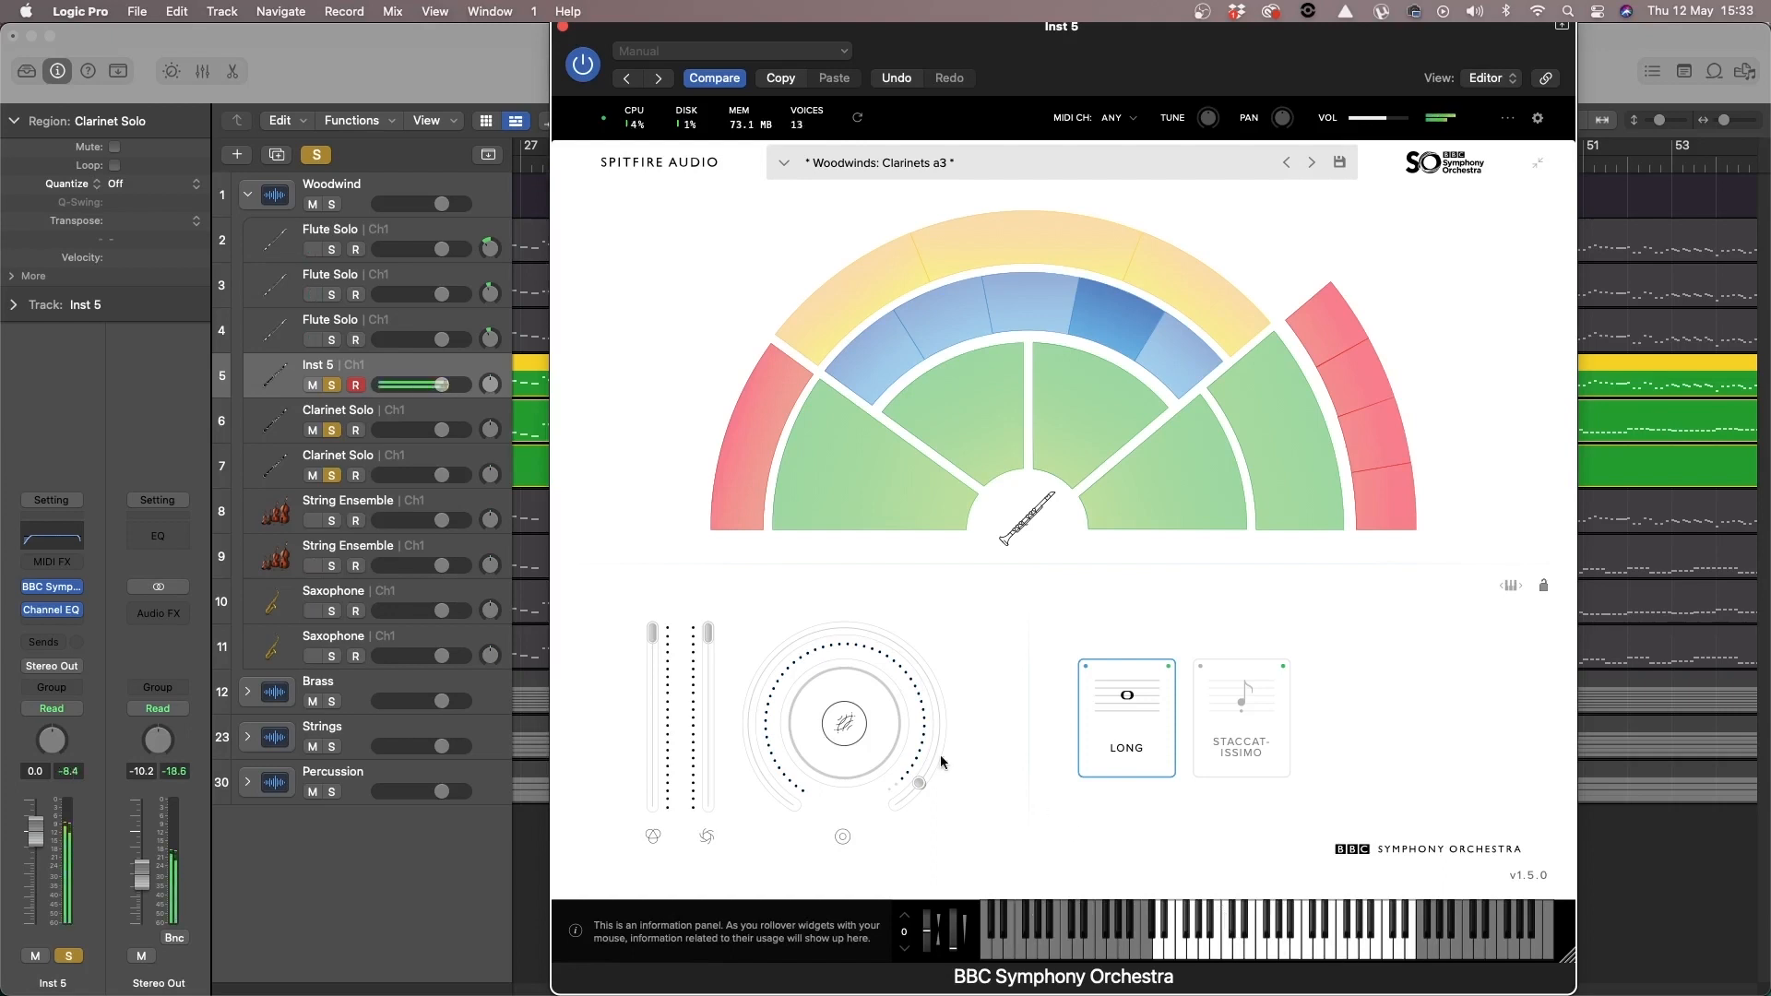
left_click_drag(925, 743, 919, 791)
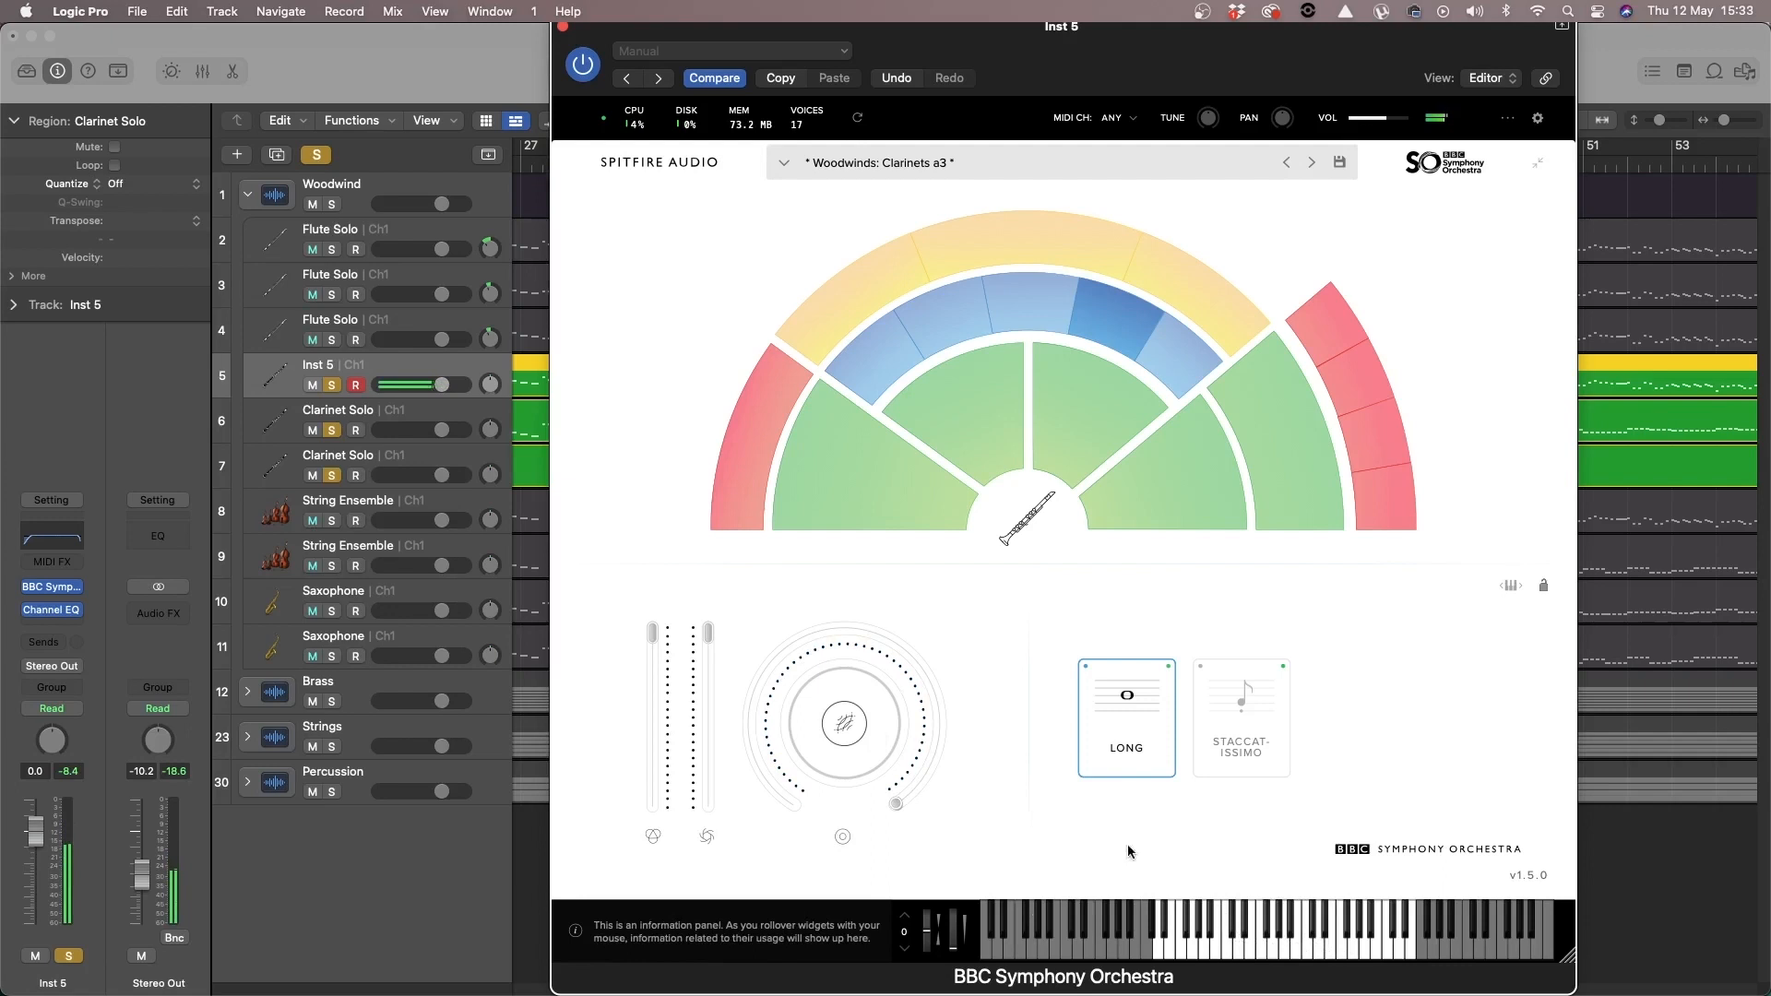
left_click_drag(908, 800, 793, 804)
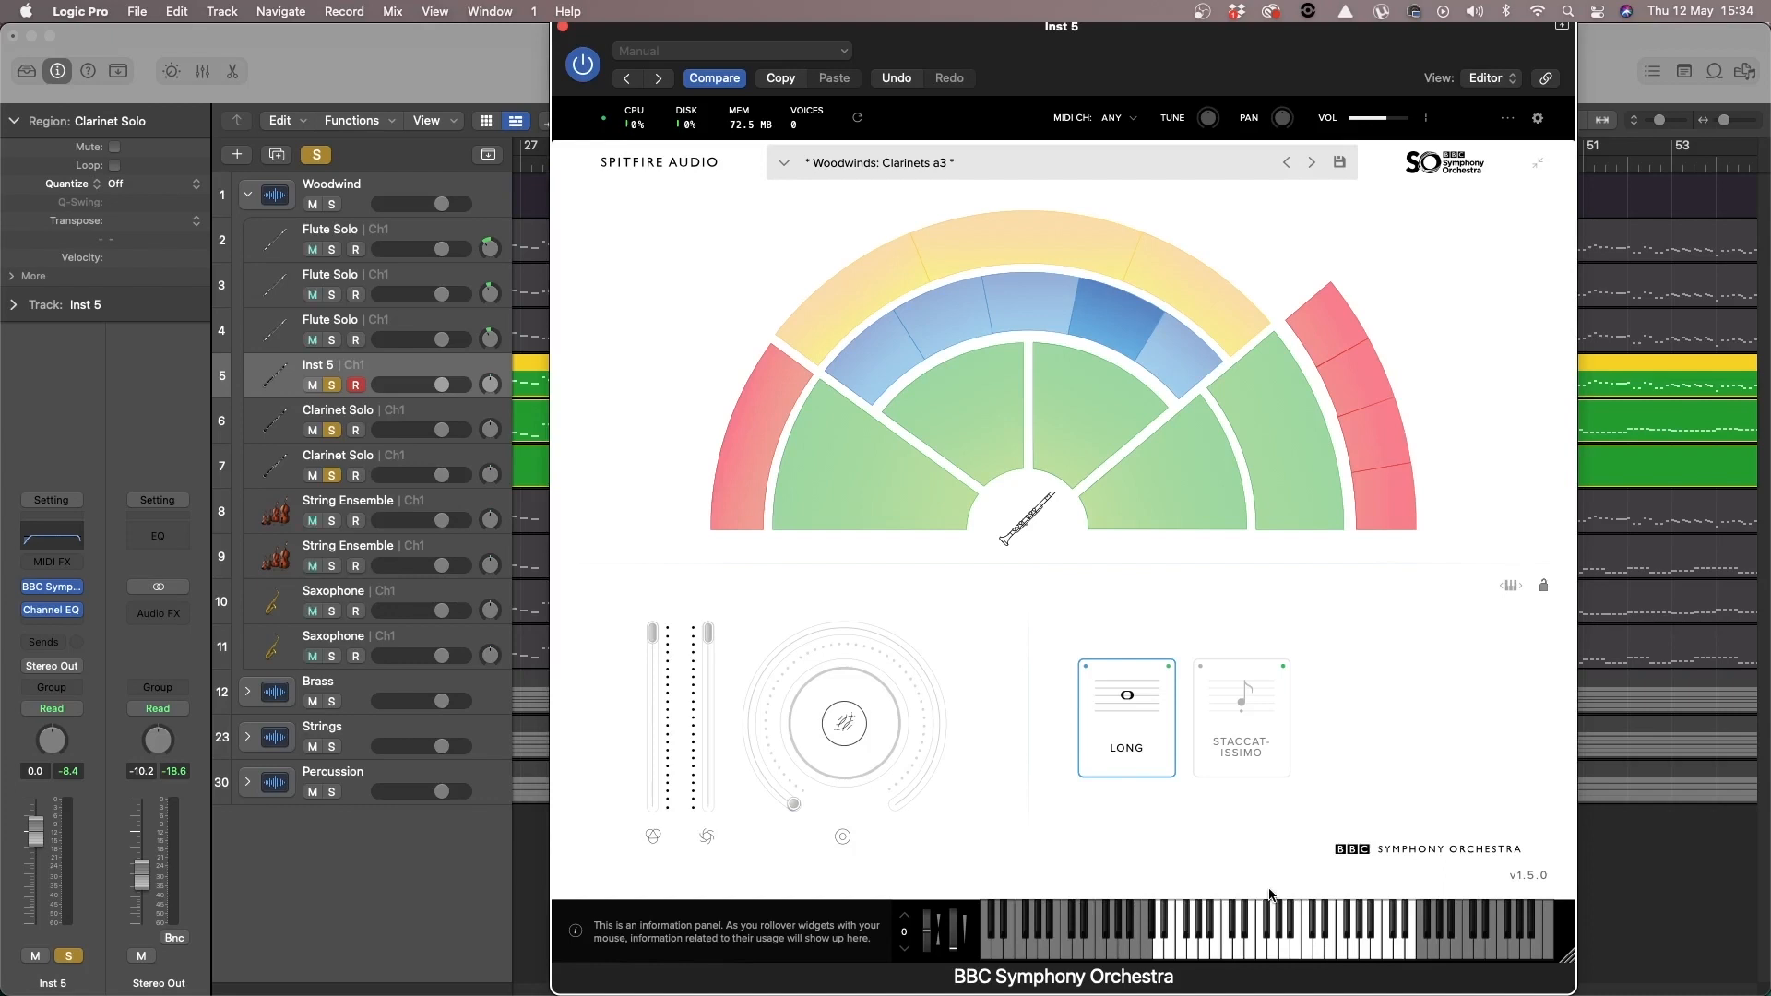
left_click_drag(1218, 951, 1388, 954)
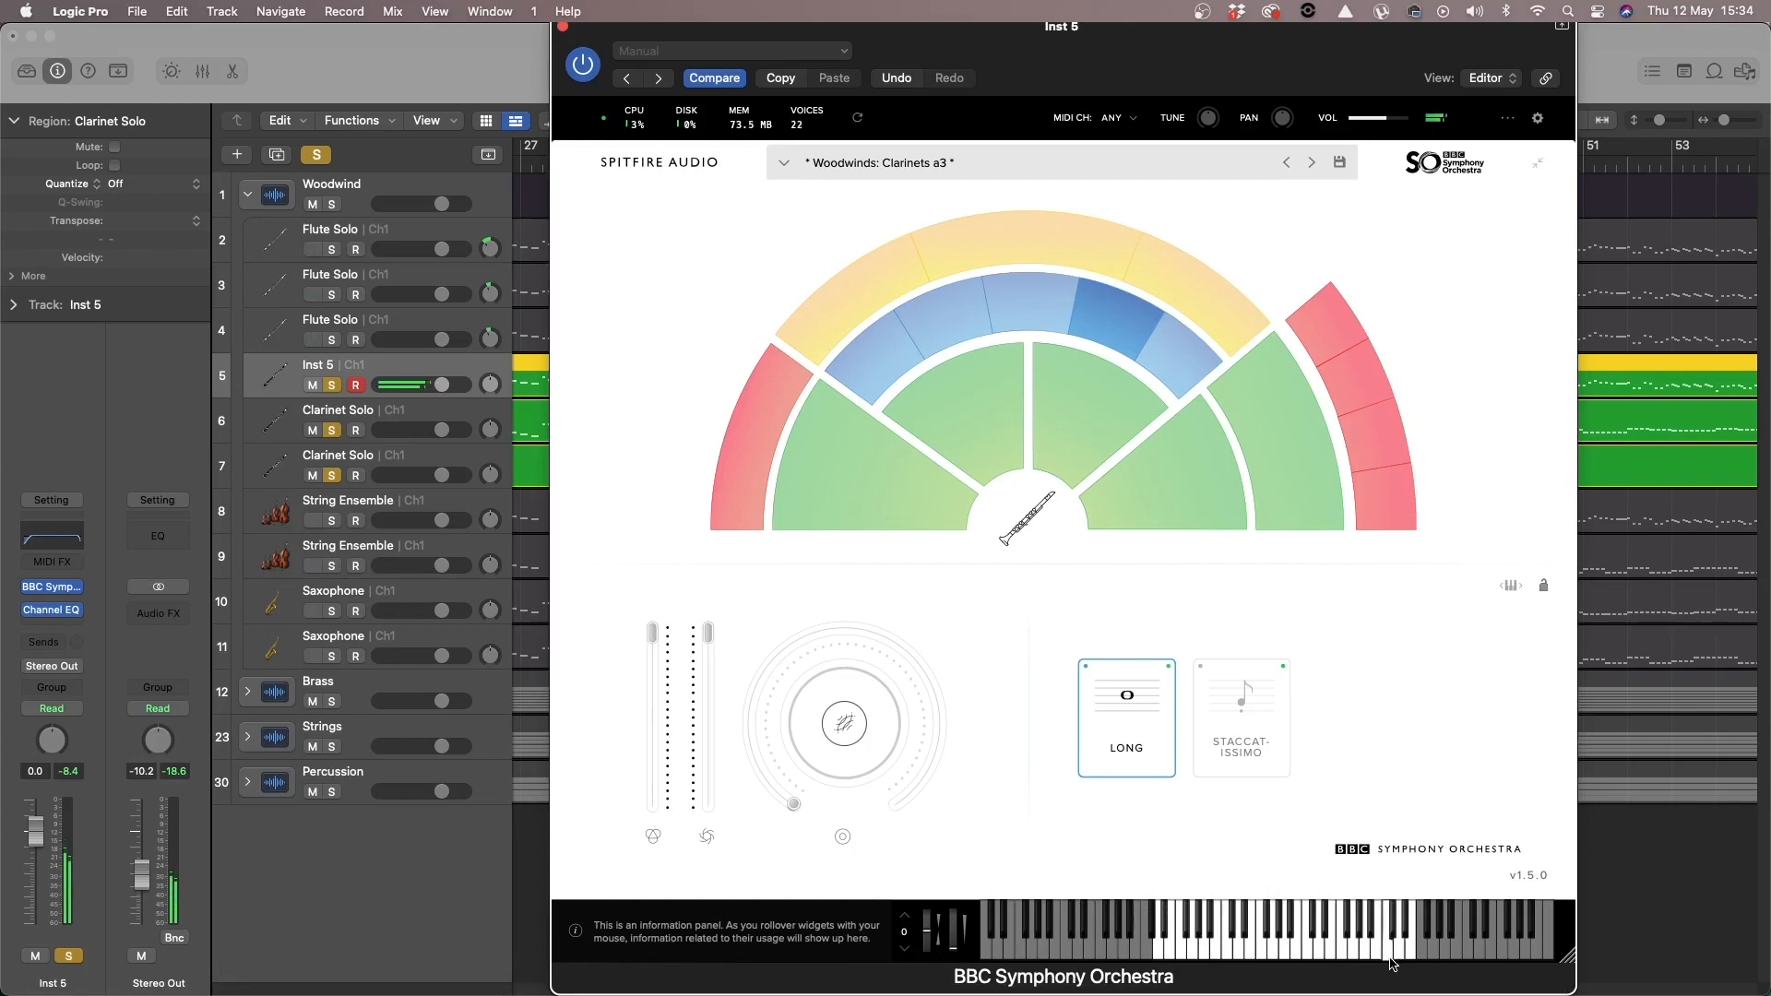
Step: Take the second and third clarinet tracks out of solo and play the first clarinet alone from about bar 30
left_click(332, 430)
left_click(332, 475)
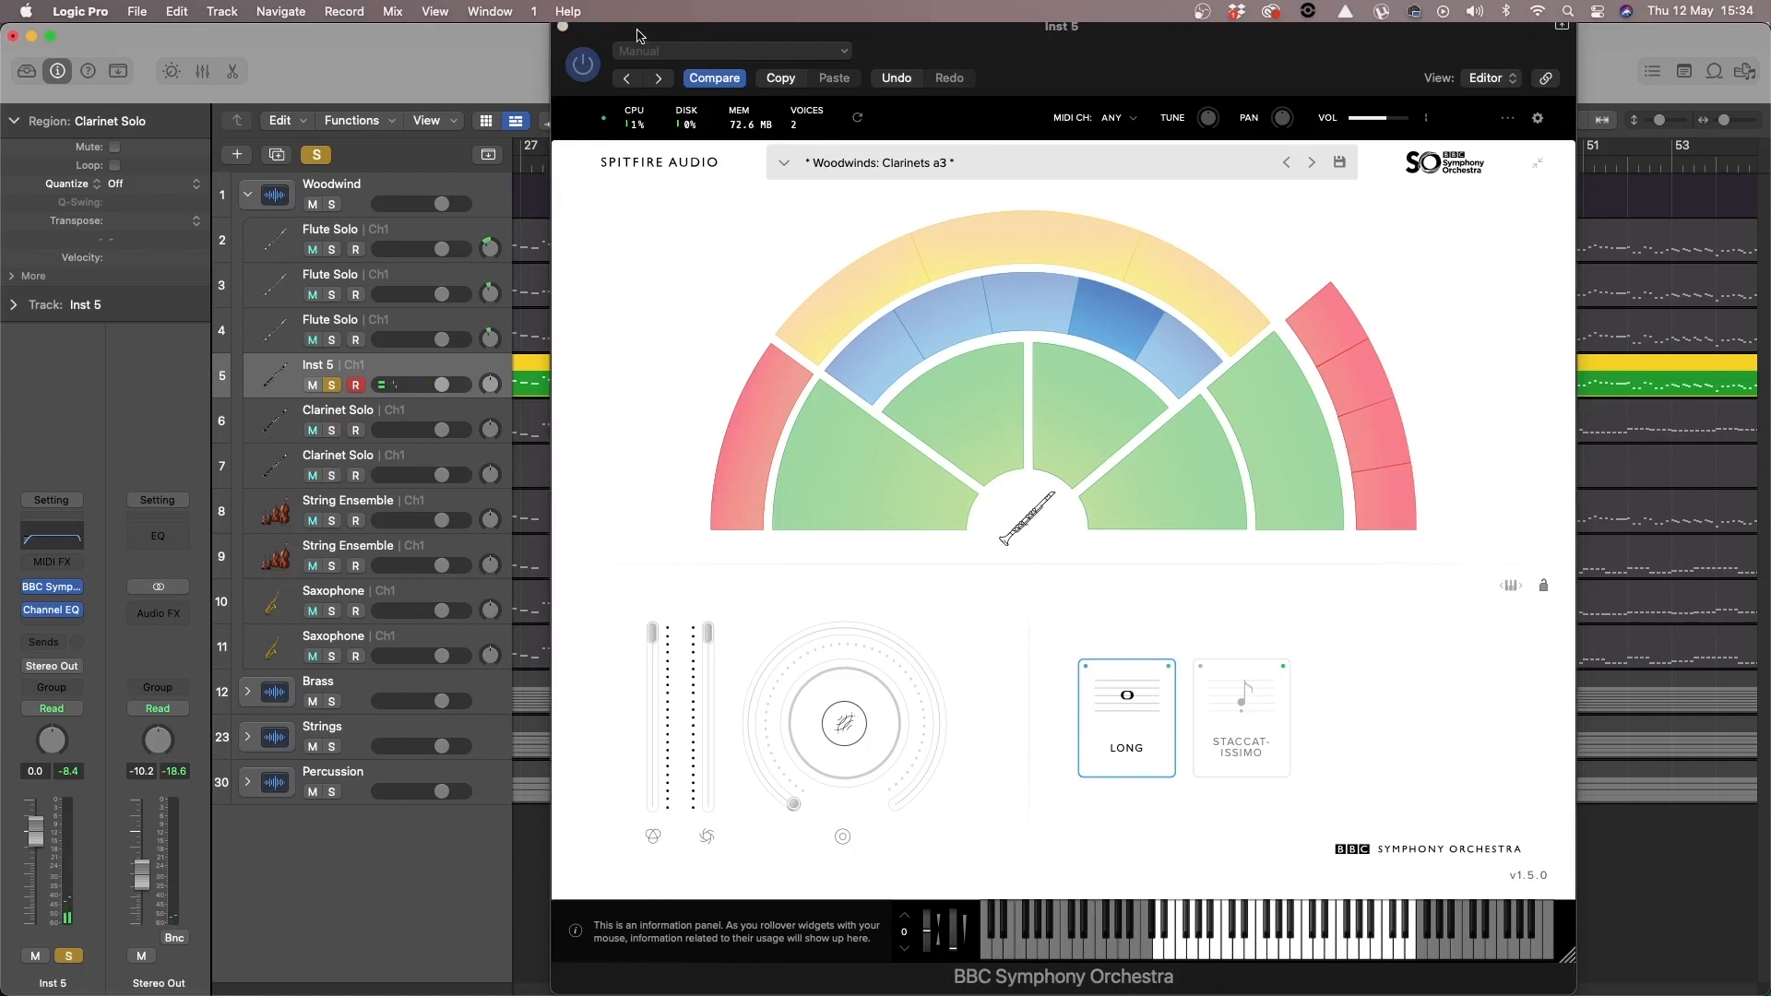
left_click_drag(637, 35, 1031, 35)
double_click(656, 168)
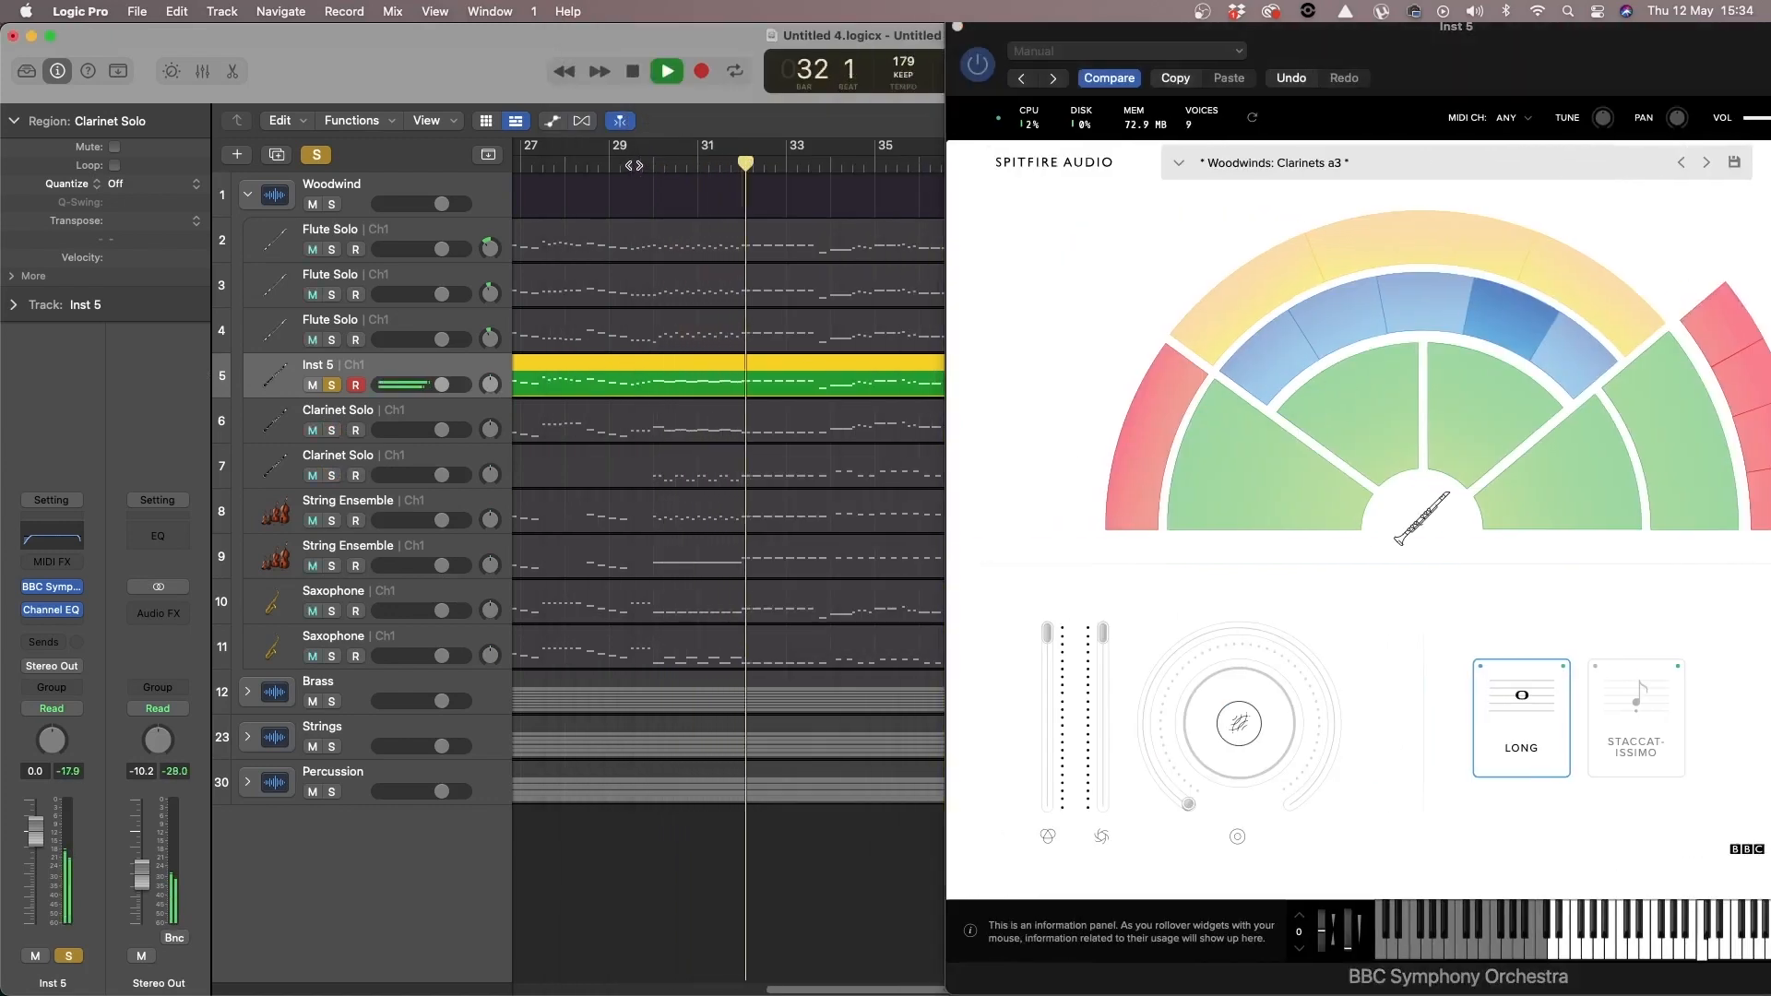
Step: Compare the Staccatissimo and Long techniques by alternating between them while the first clarinet track plays
left_click(1637, 760)
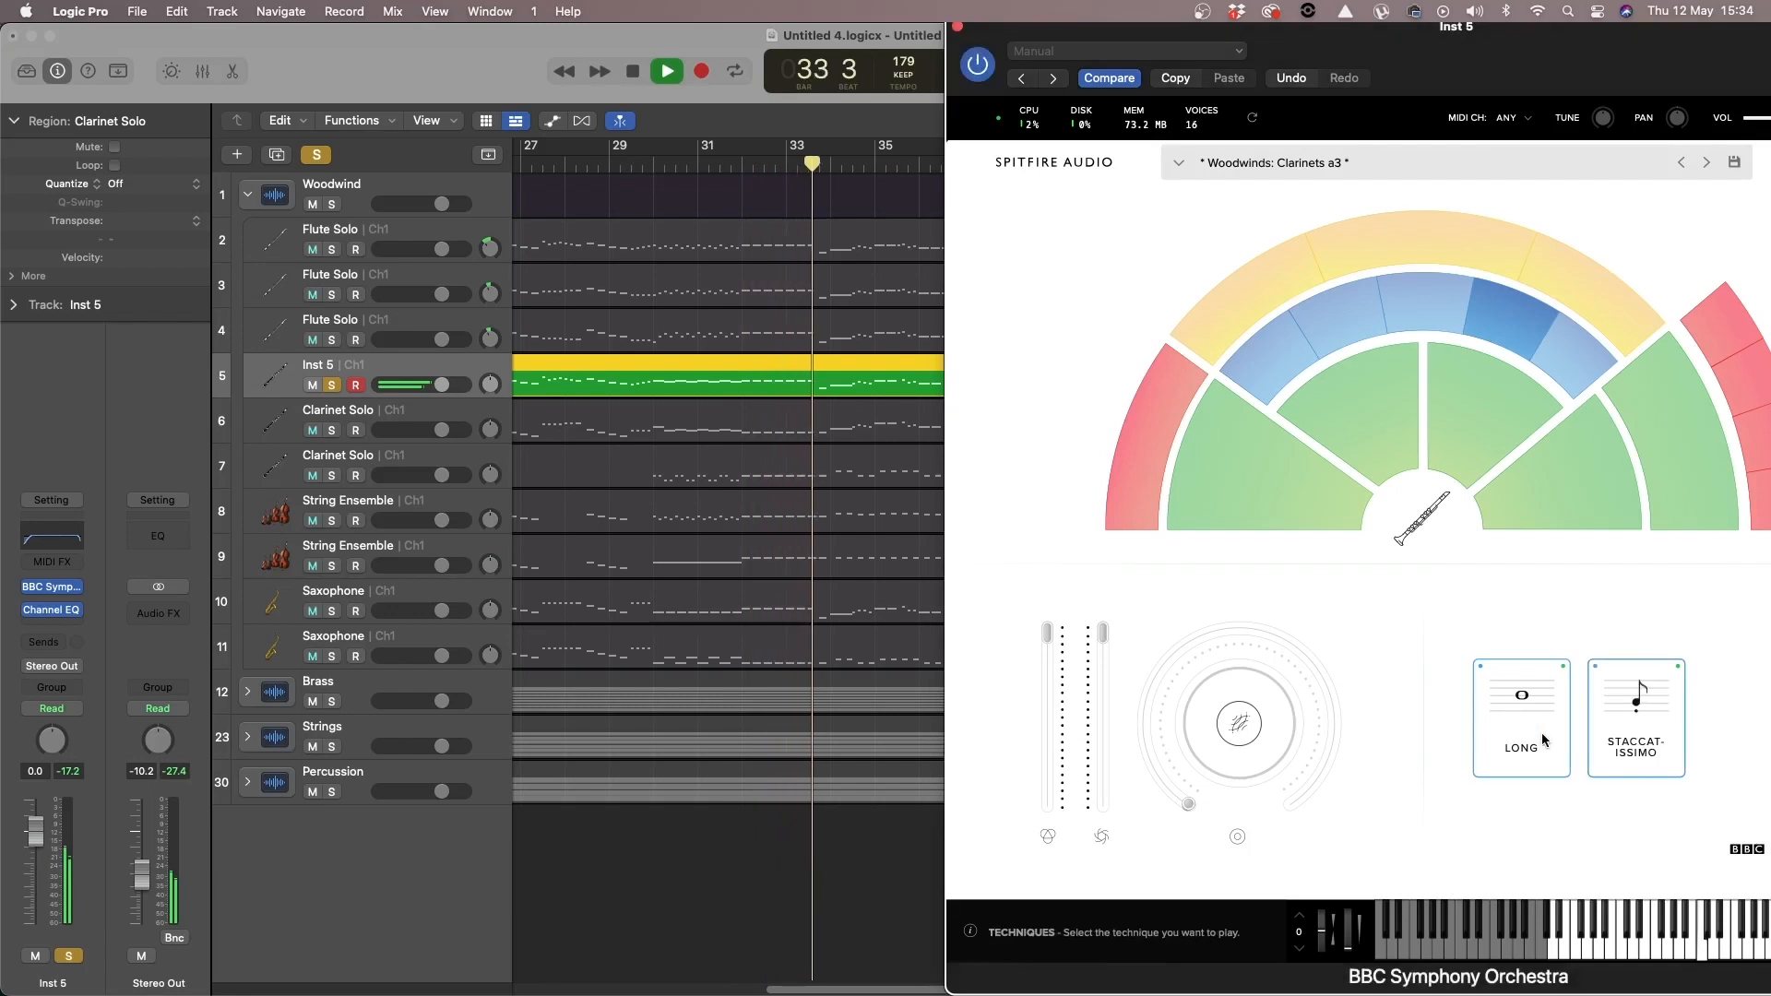
left_click(1535, 733)
left_click(1602, 731)
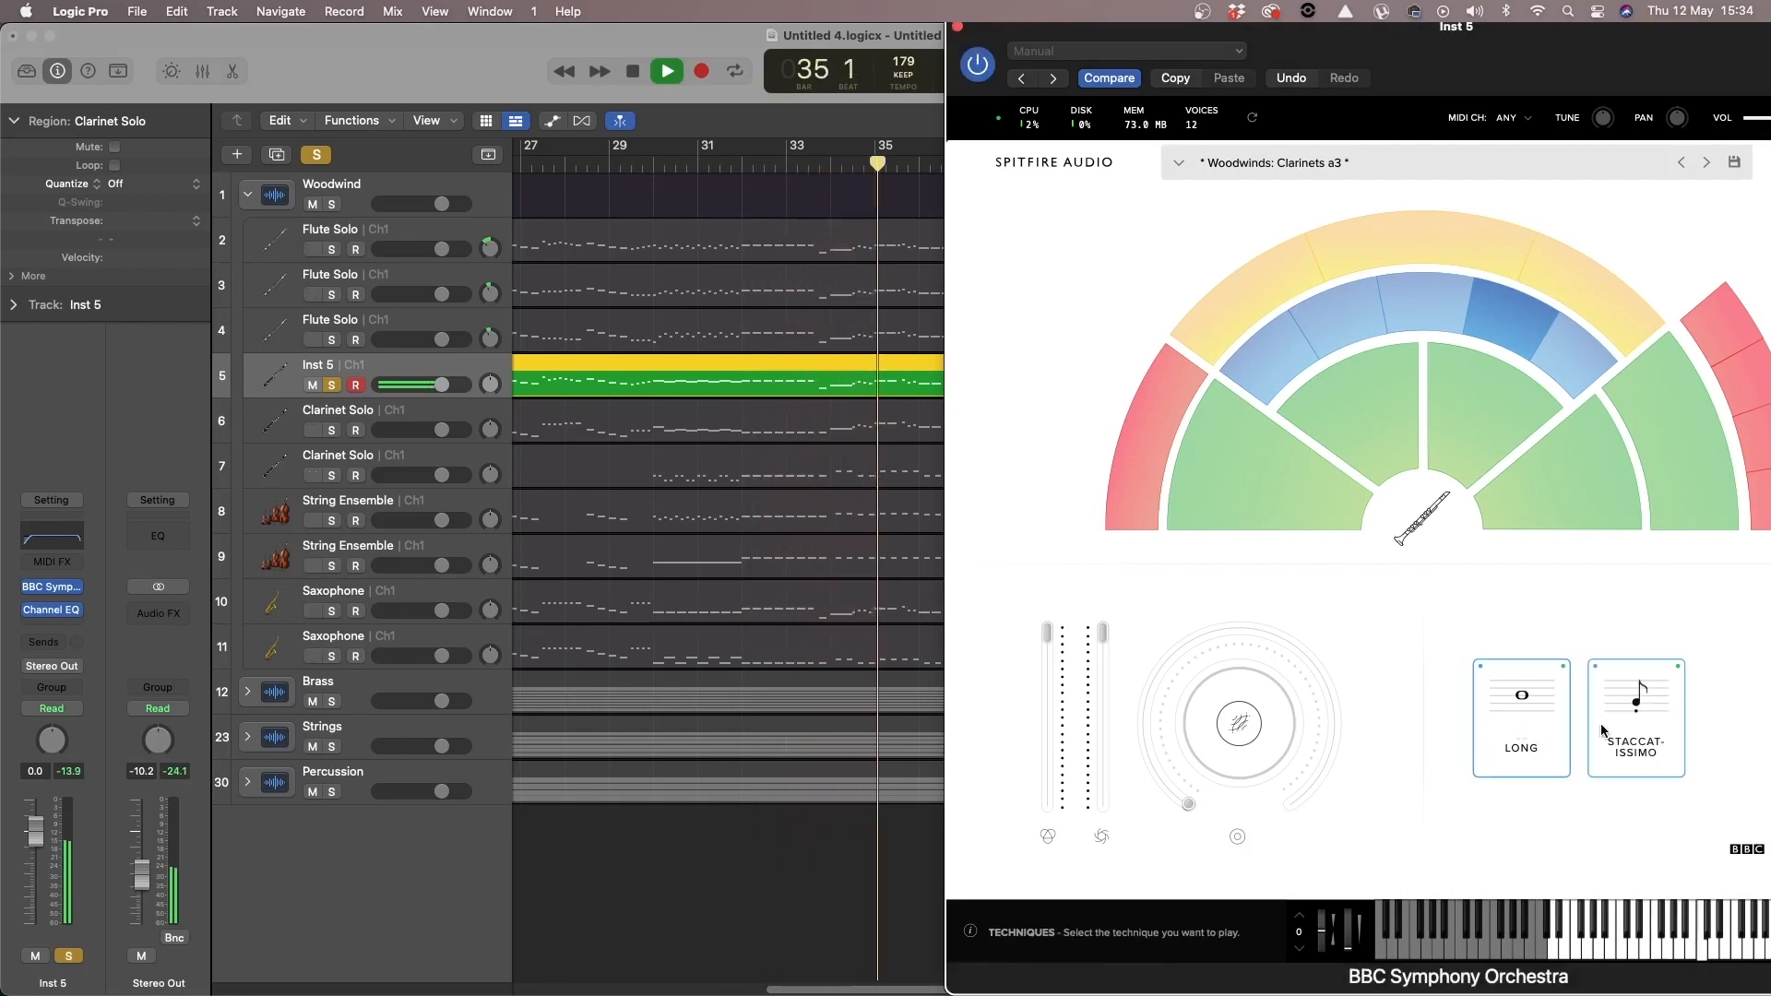
left_click(1537, 733)
left_click(1629, 735)
left_click(1549, 747)
left_click(1618, 735)
left_click(1531, 738)
left_click(1614, 735)
left_click(1620, 735)
left_click(1539, 743)
left_click(1615, 739)
left_click(1610, 735)
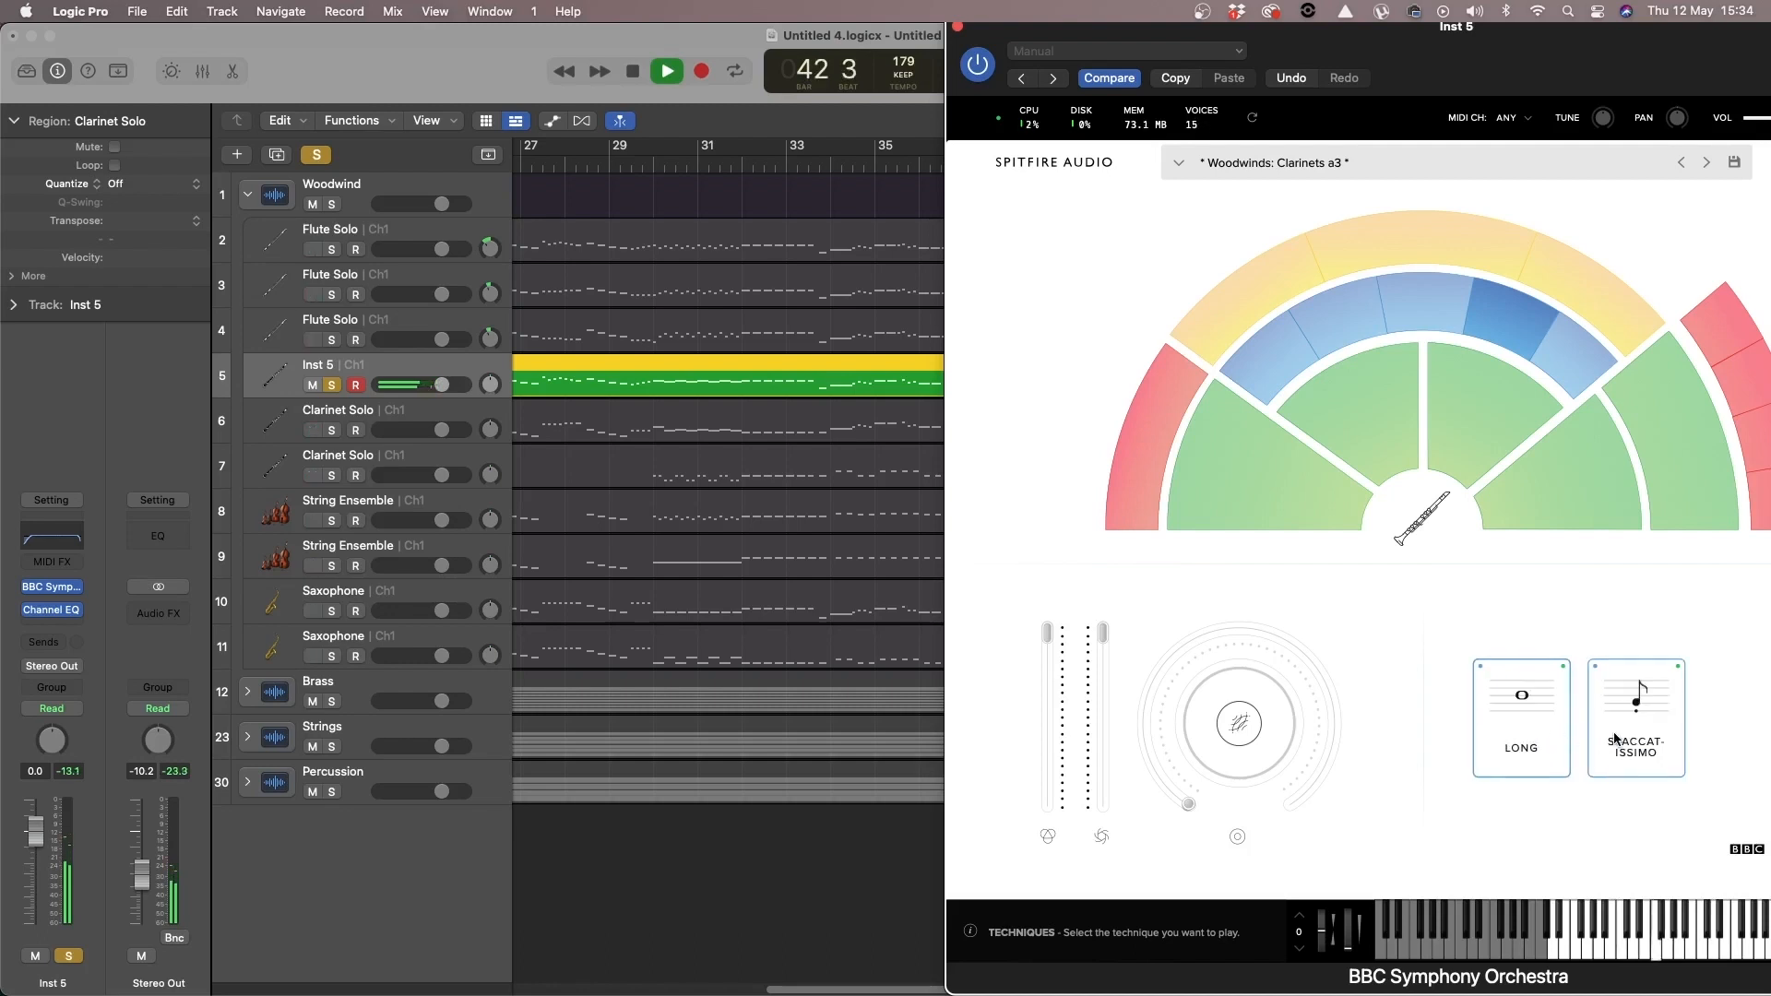
left_click(956, 26)
key("space")
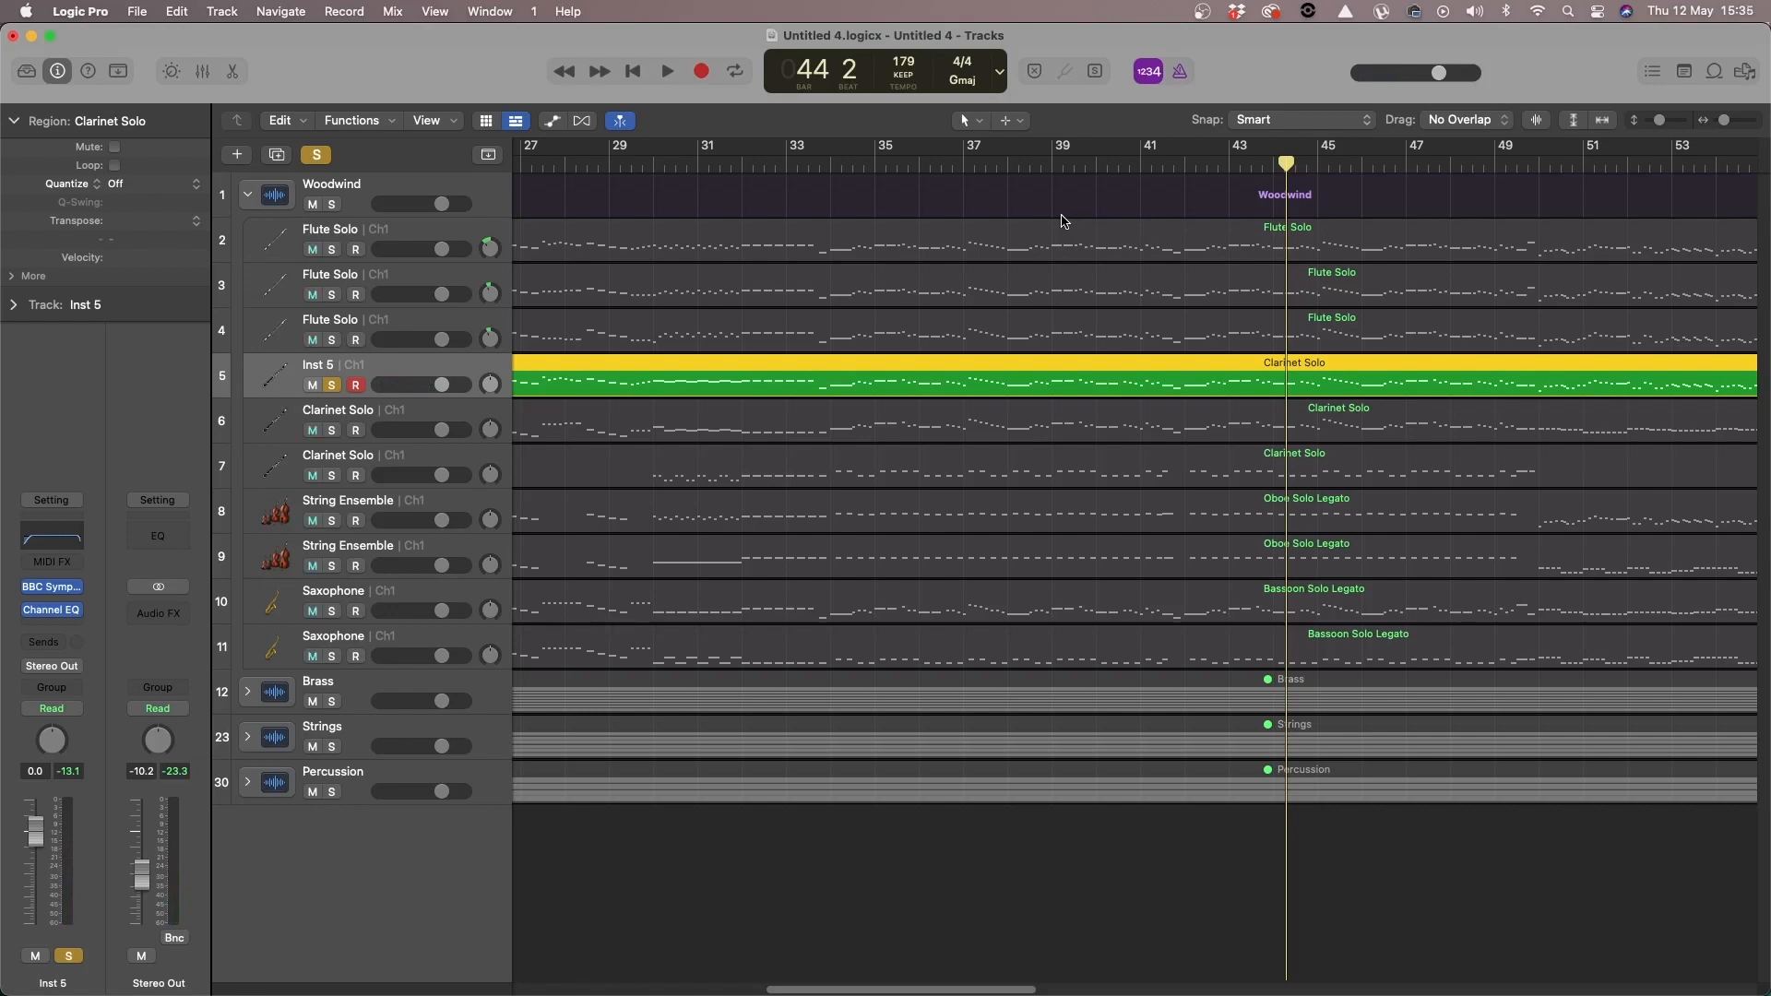
Step: Play the first clarinet track from bar 39 with its BBC Symphony Orchestra sound
left_click(1063, 164)
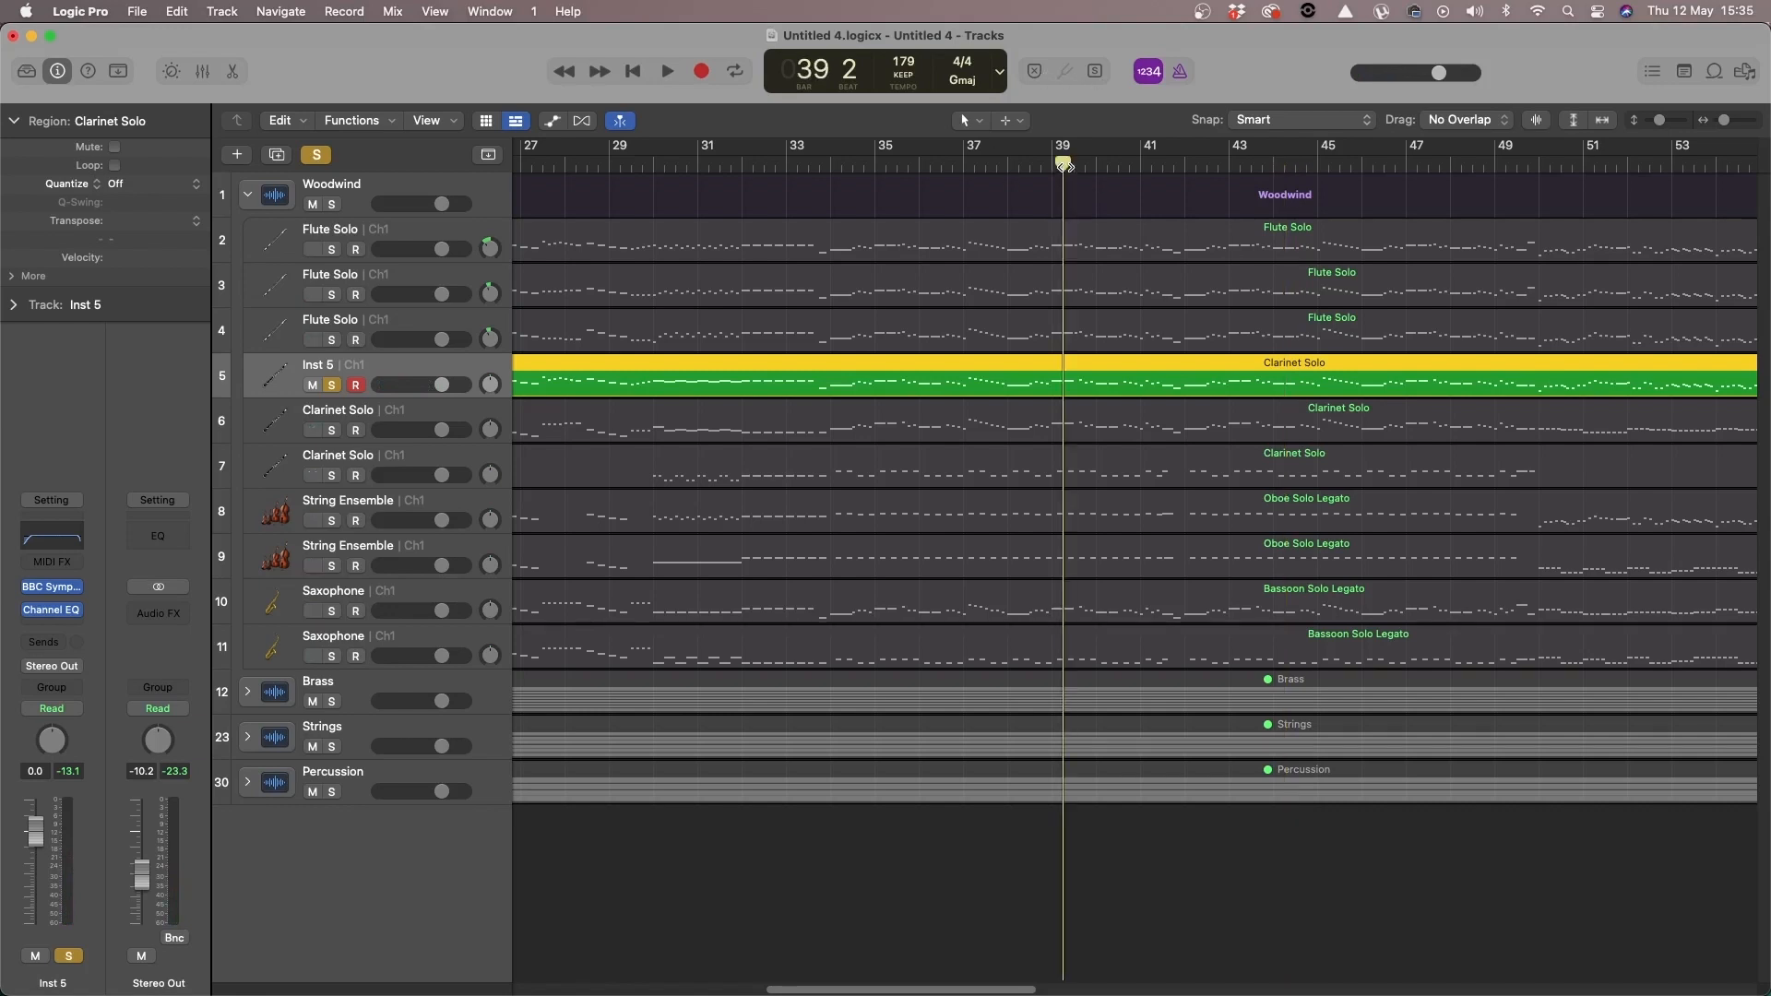
key("space")
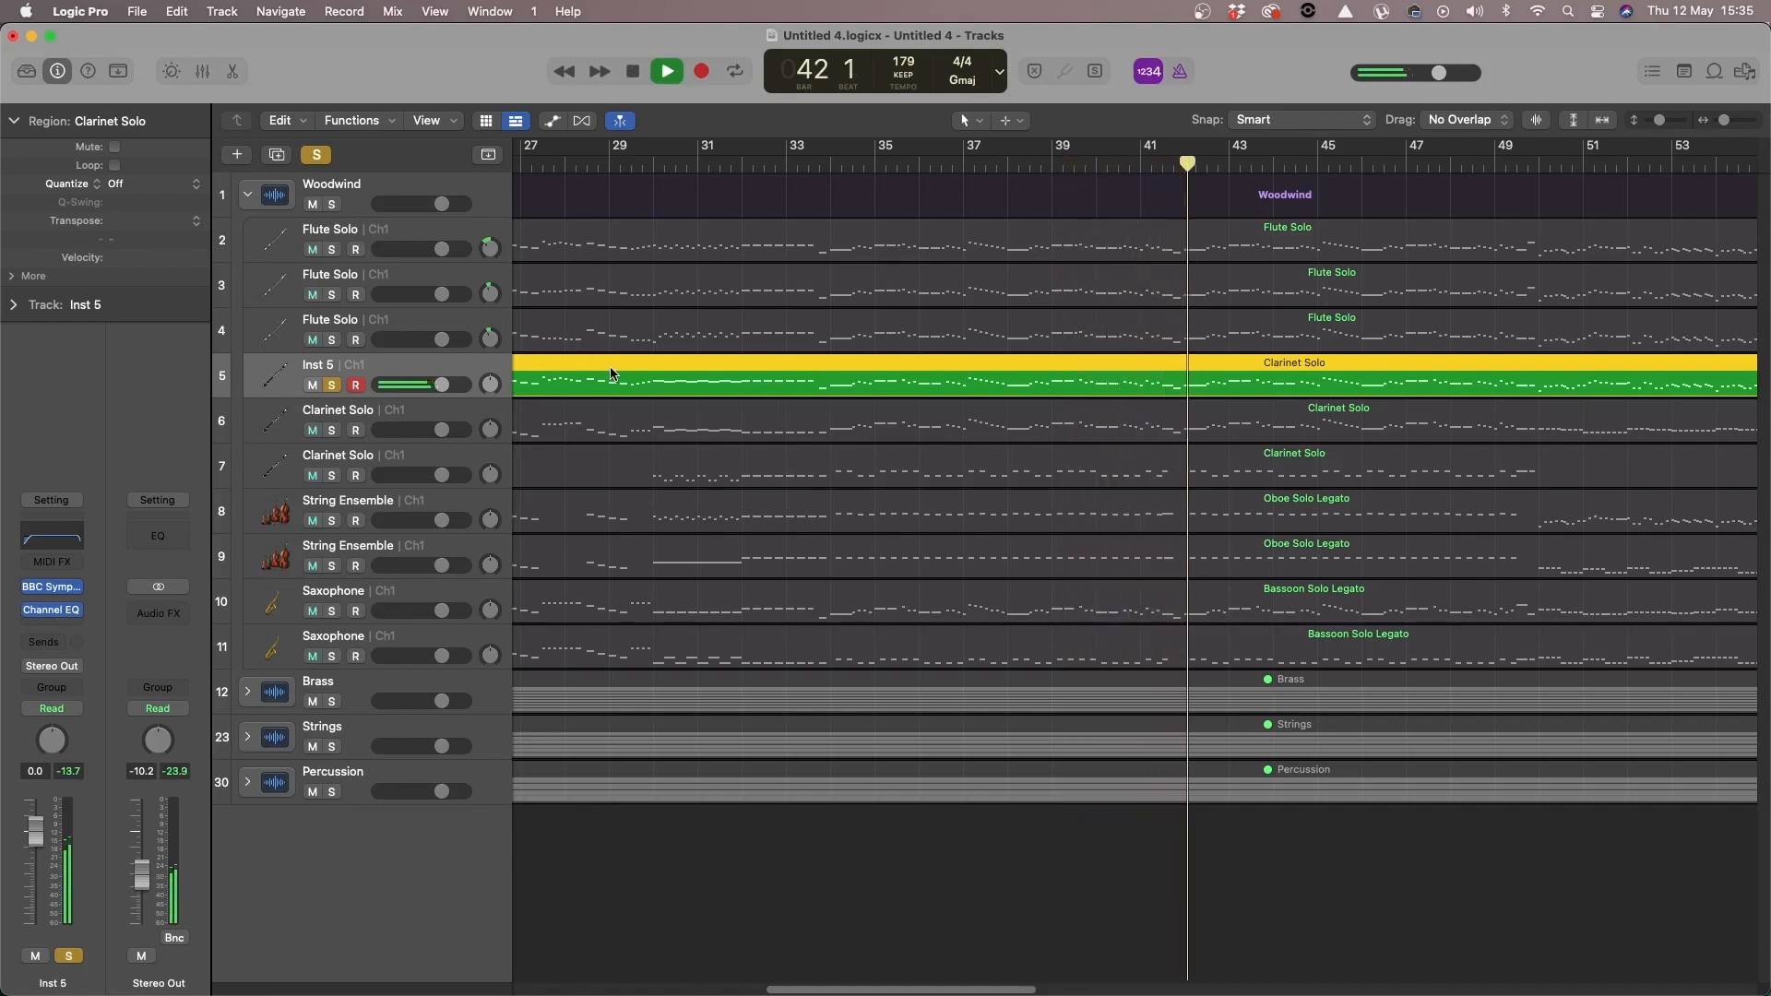
key("space")
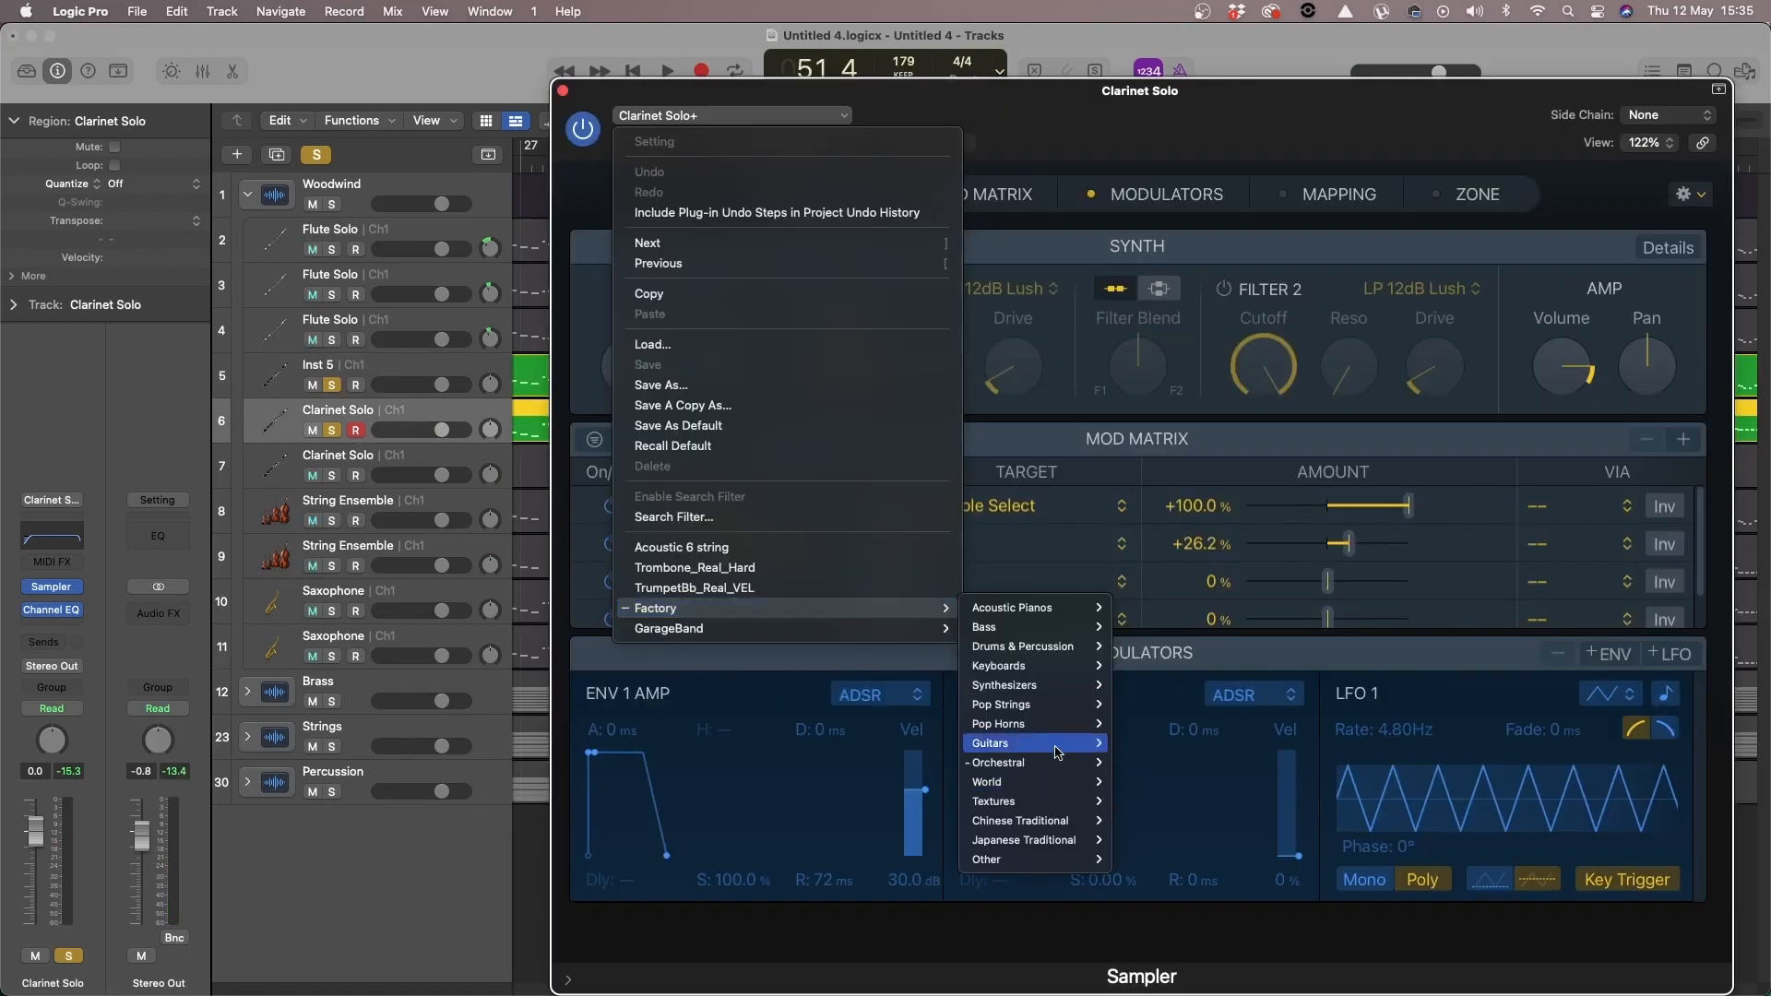
Step: Try the factory Orchestral Woodwinds preset Clarinet Solo in the second clarinet track's Sampler
mouse_move(1027, 791)
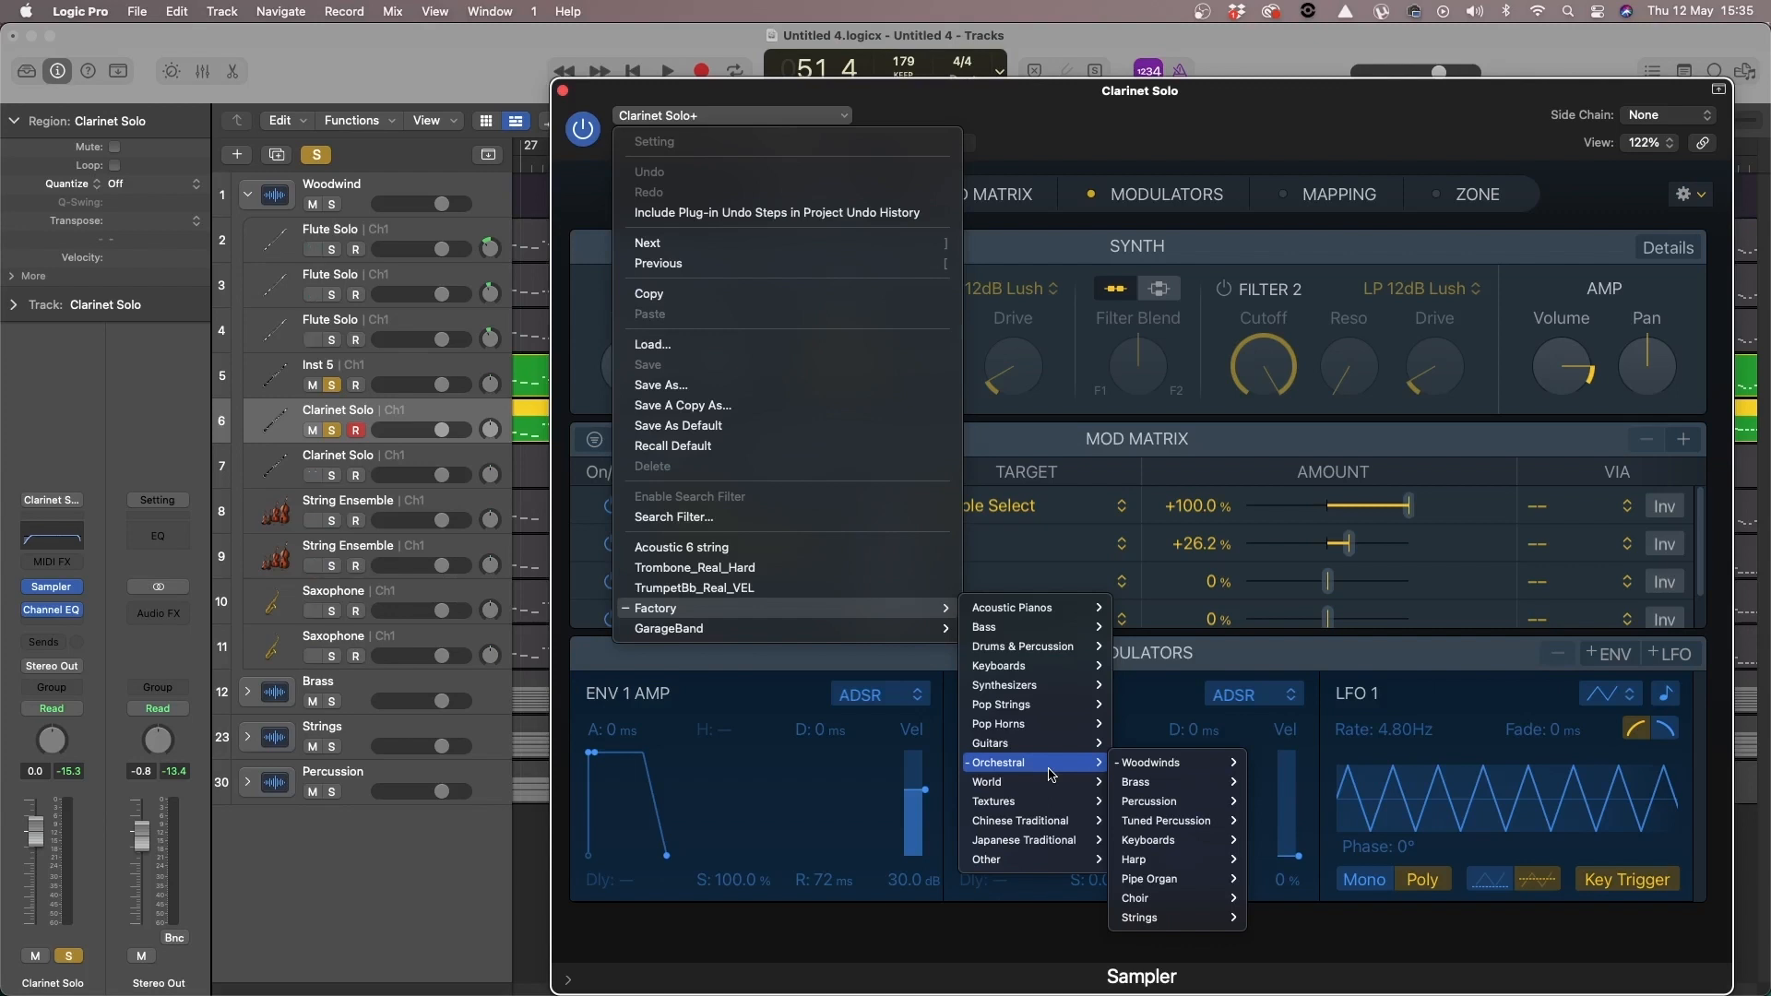
mouse_move(1213, 766)
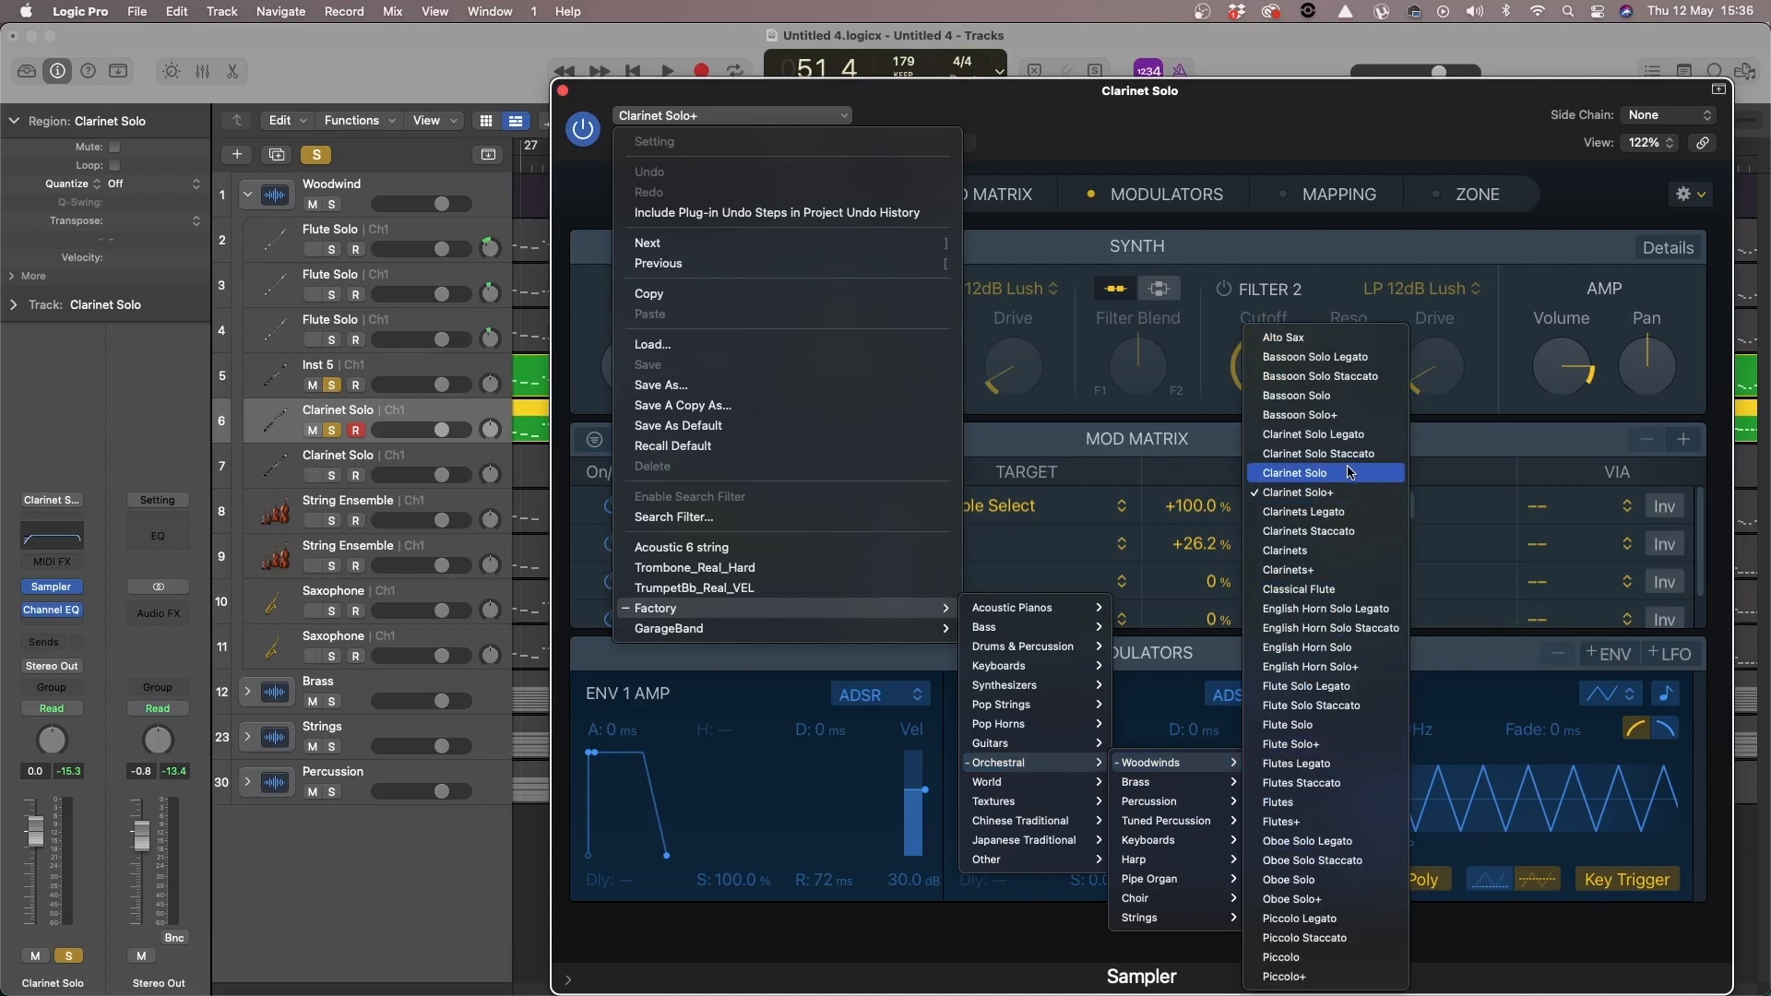
left_click(1348, 473)
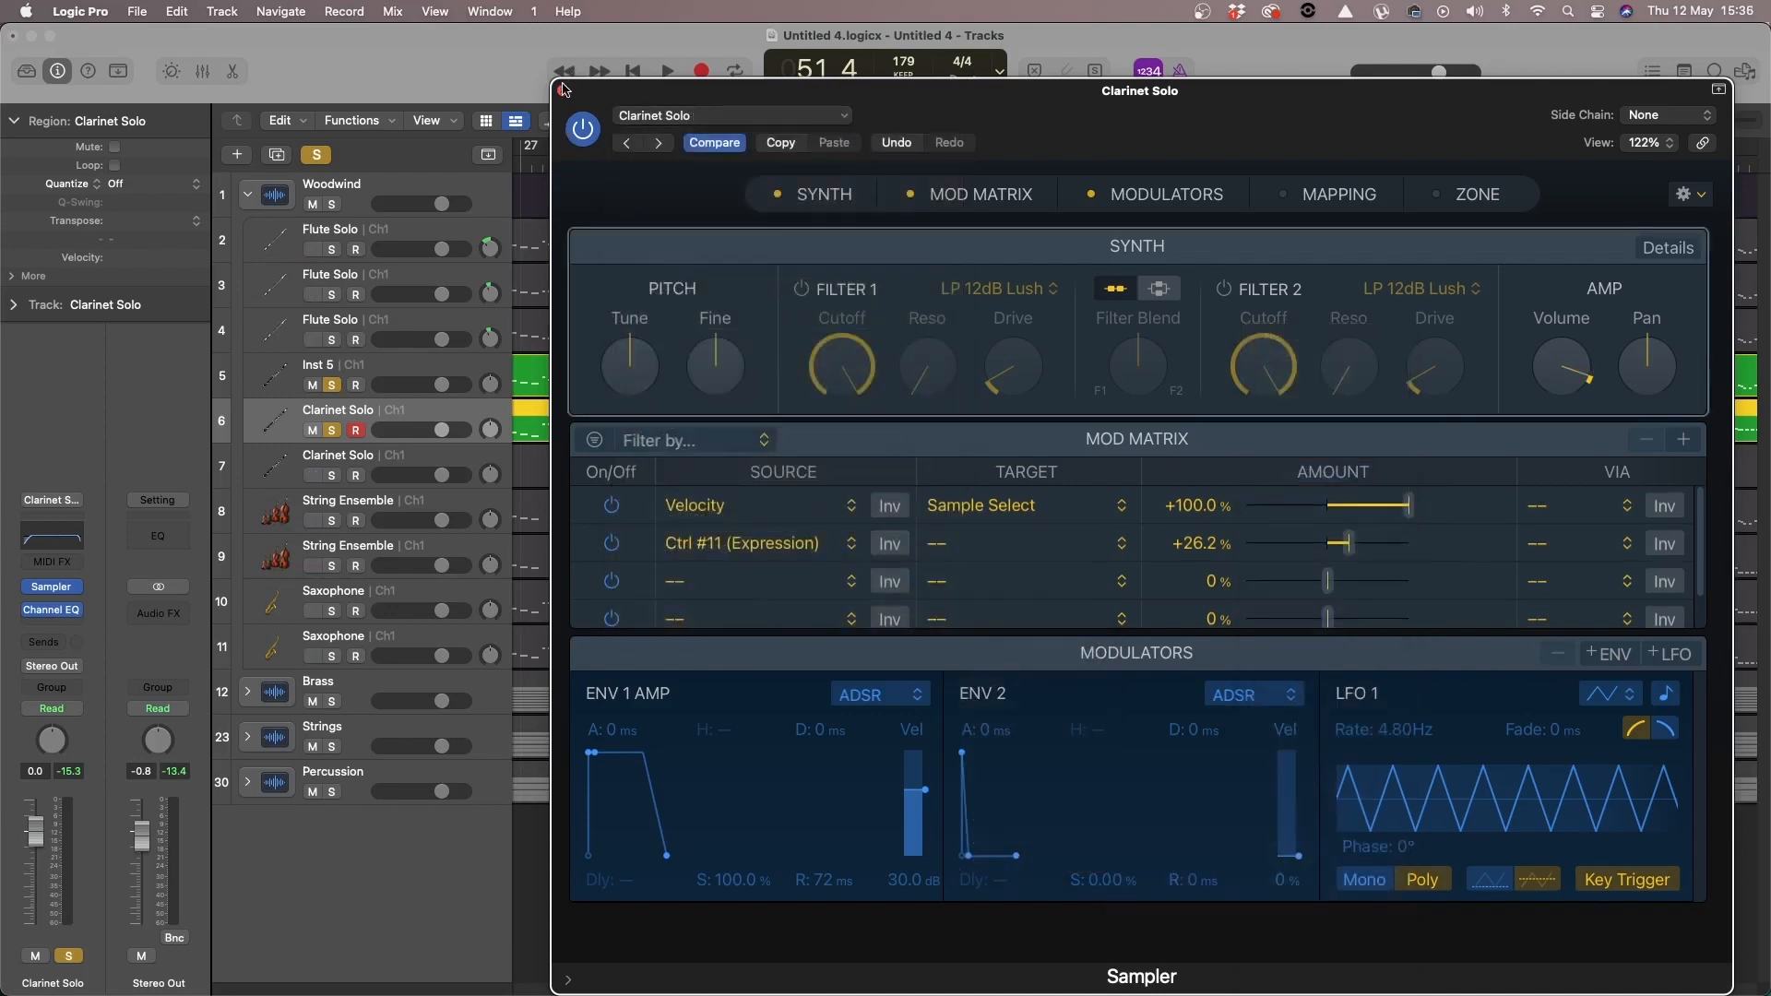
left_click(562, 90)
Step: Play the first two clarinet tracks together, comparing the second one with and without the first in solo
key("space")
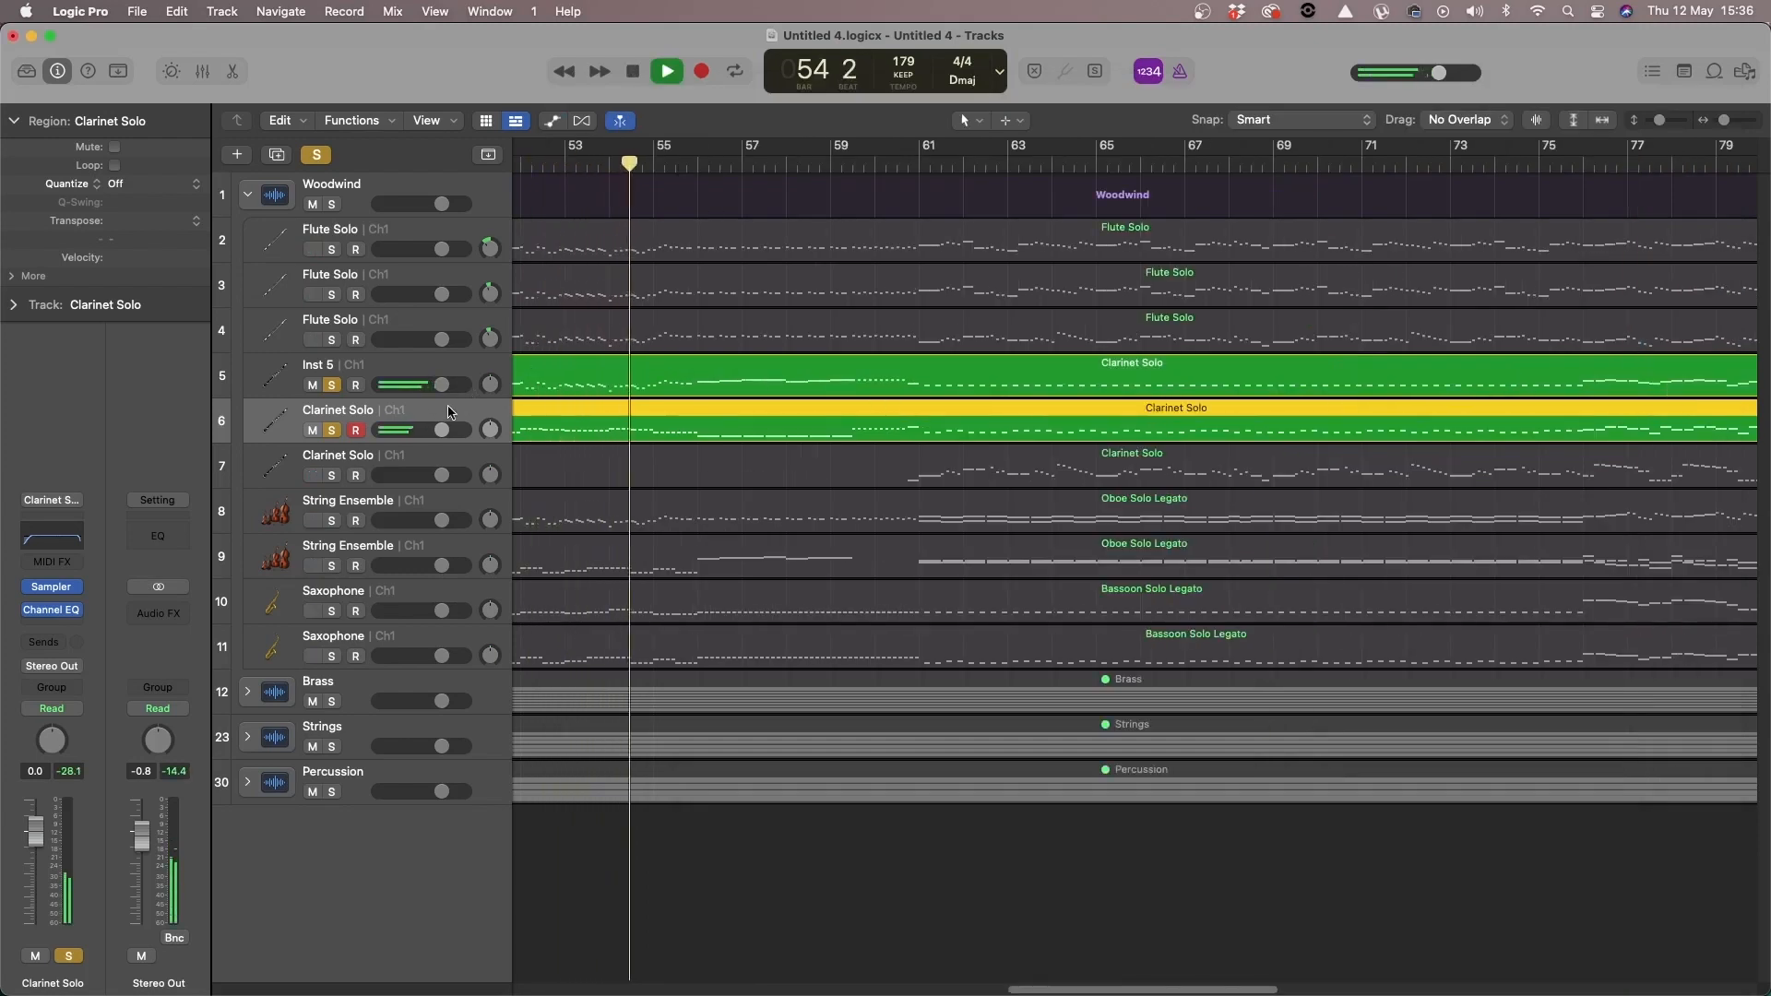
left_click(332, 384)
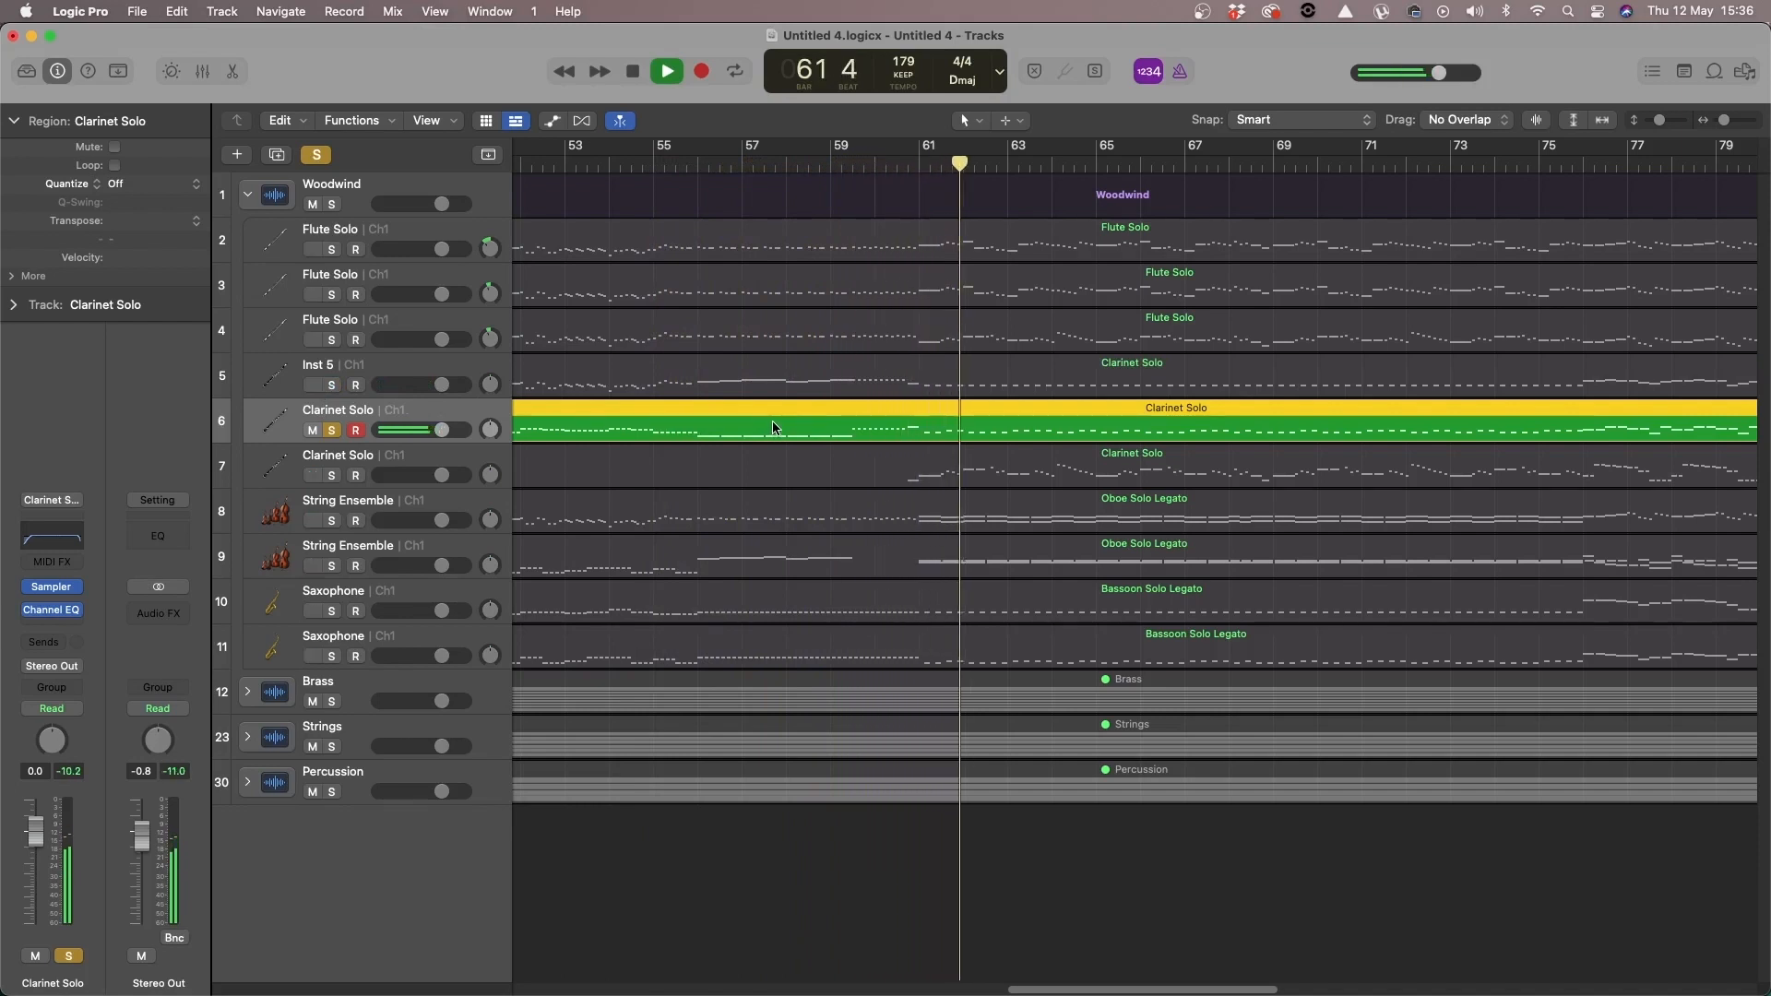
left_click(331, 385)
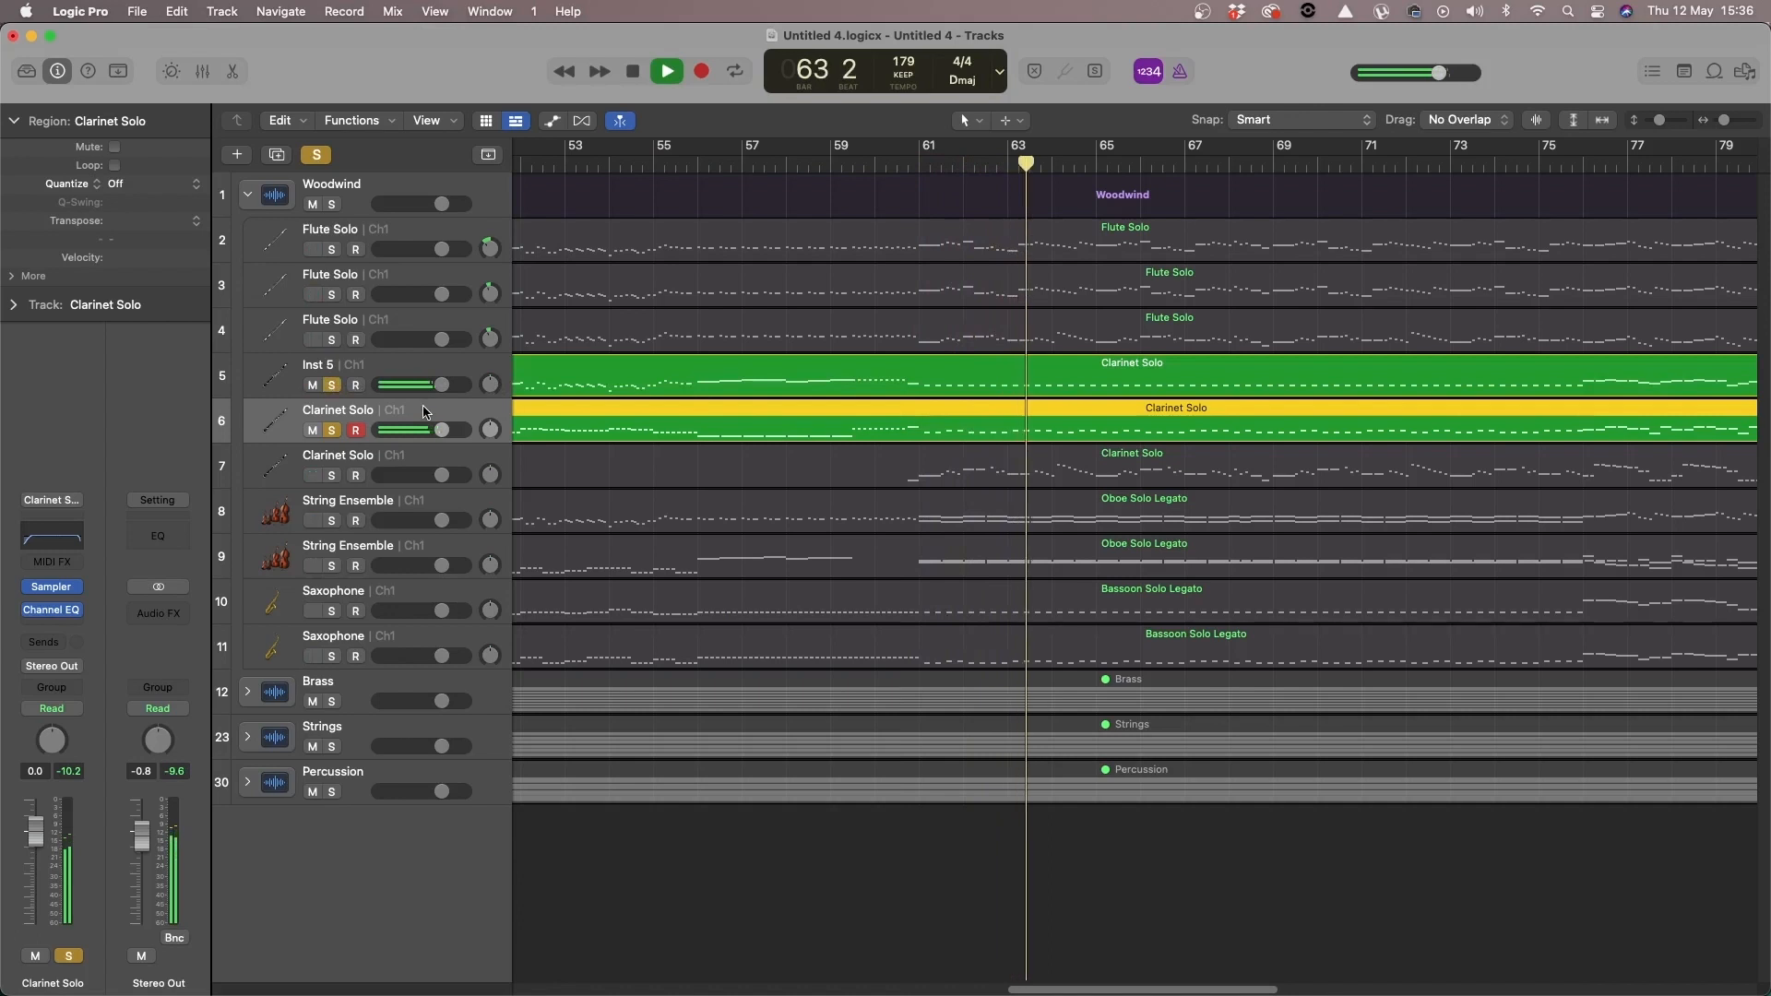
key("space")
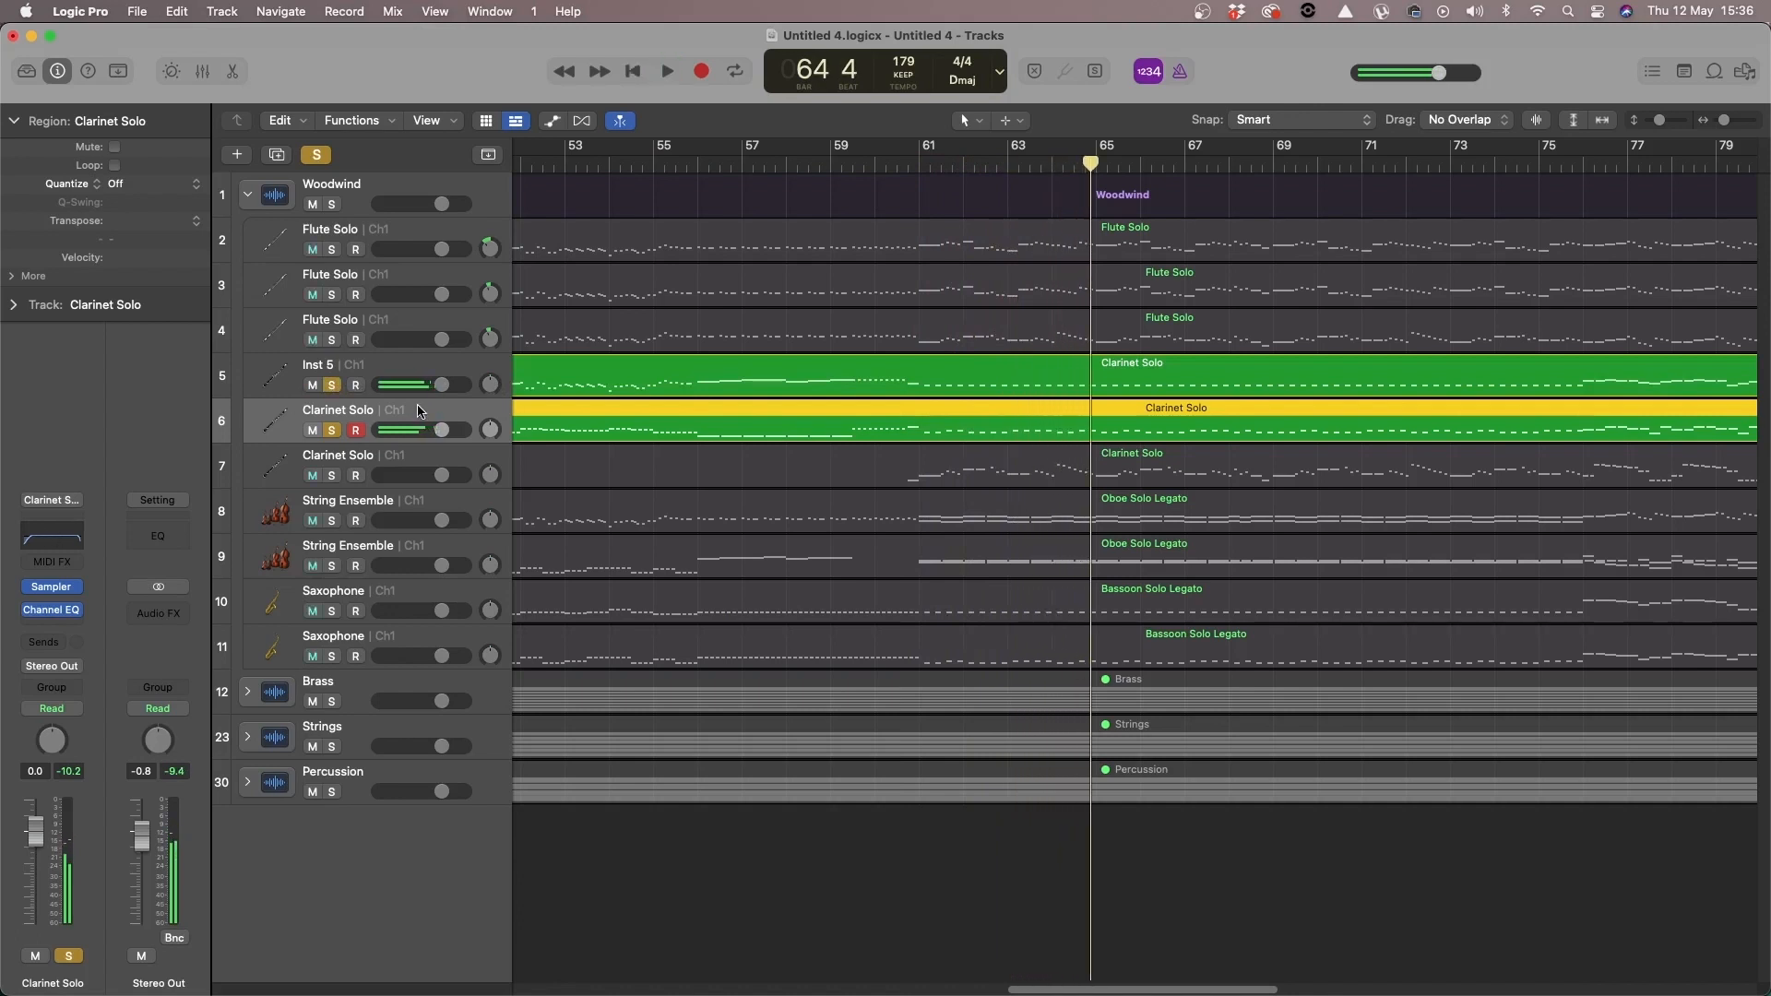
Step: With the analyzer on, EQ the second clarinet with a 10.7 dB cut at 300 Hz and a 5.4 dB boost at 2640 Hz
left_click(66, 537)
key("space")
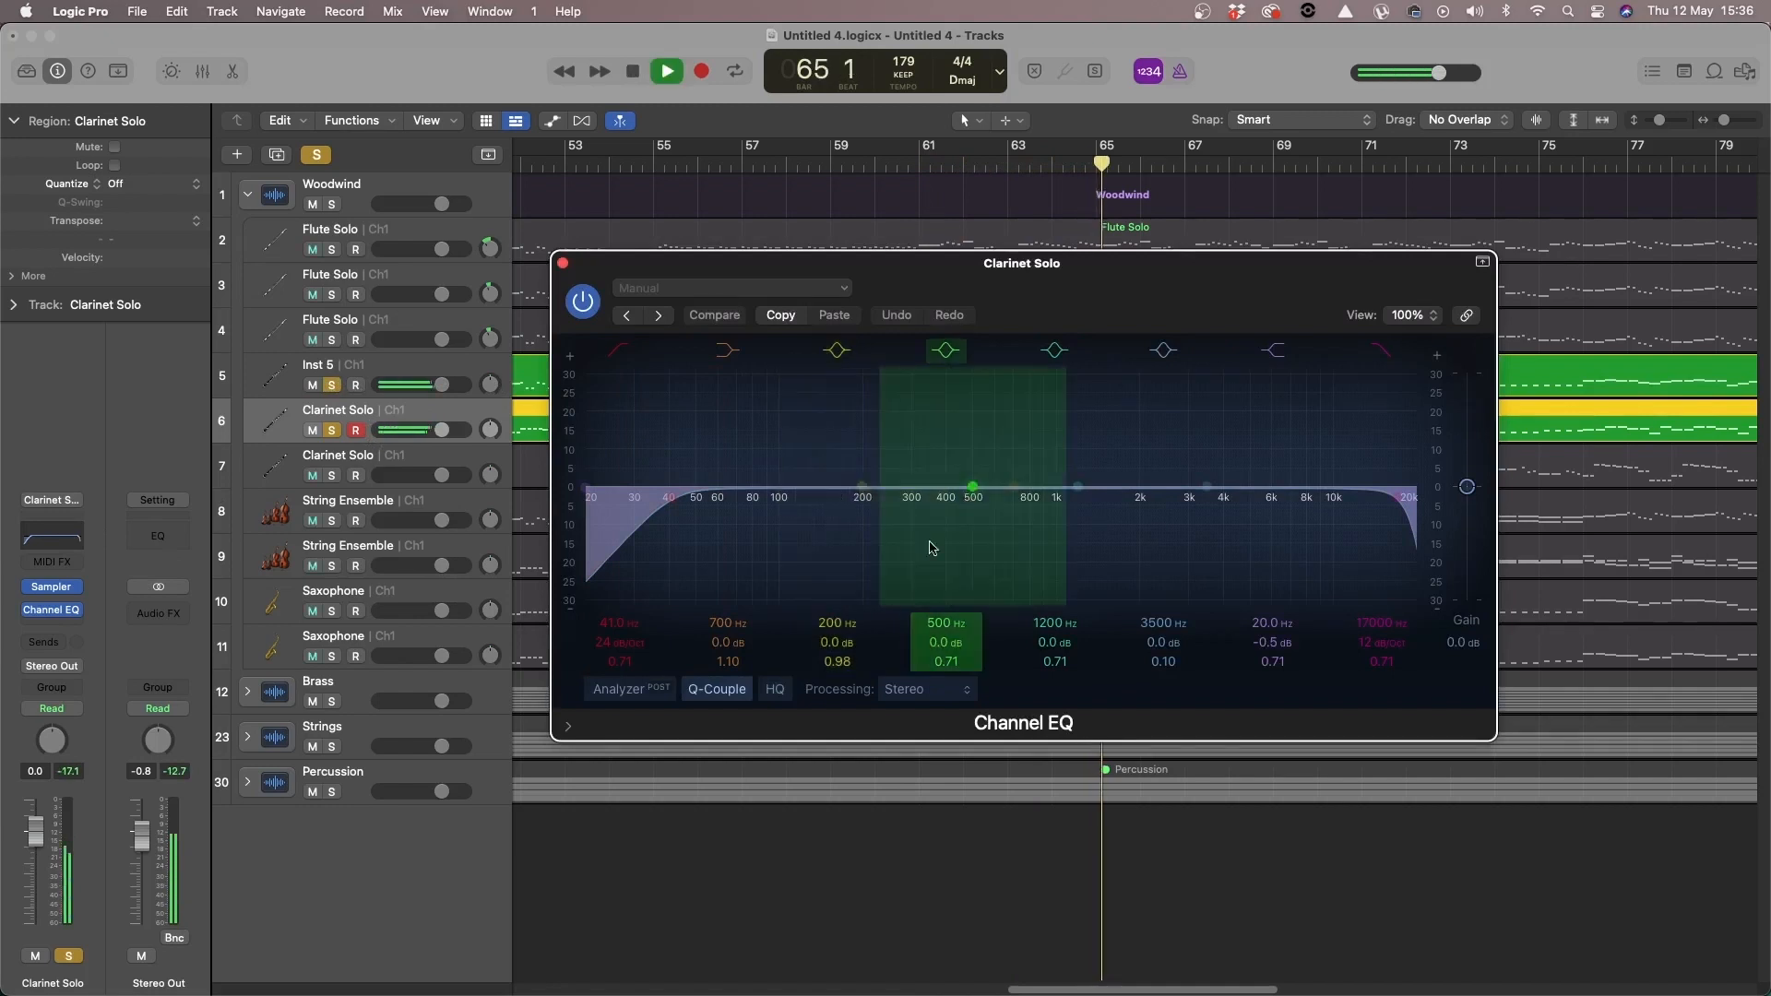
left_click(632, 689)
left_click_drag(904, 497, 906, 532)
key("space")
left_click(1073, 484)
left_click_drag(1068, 481, 1206, 465)
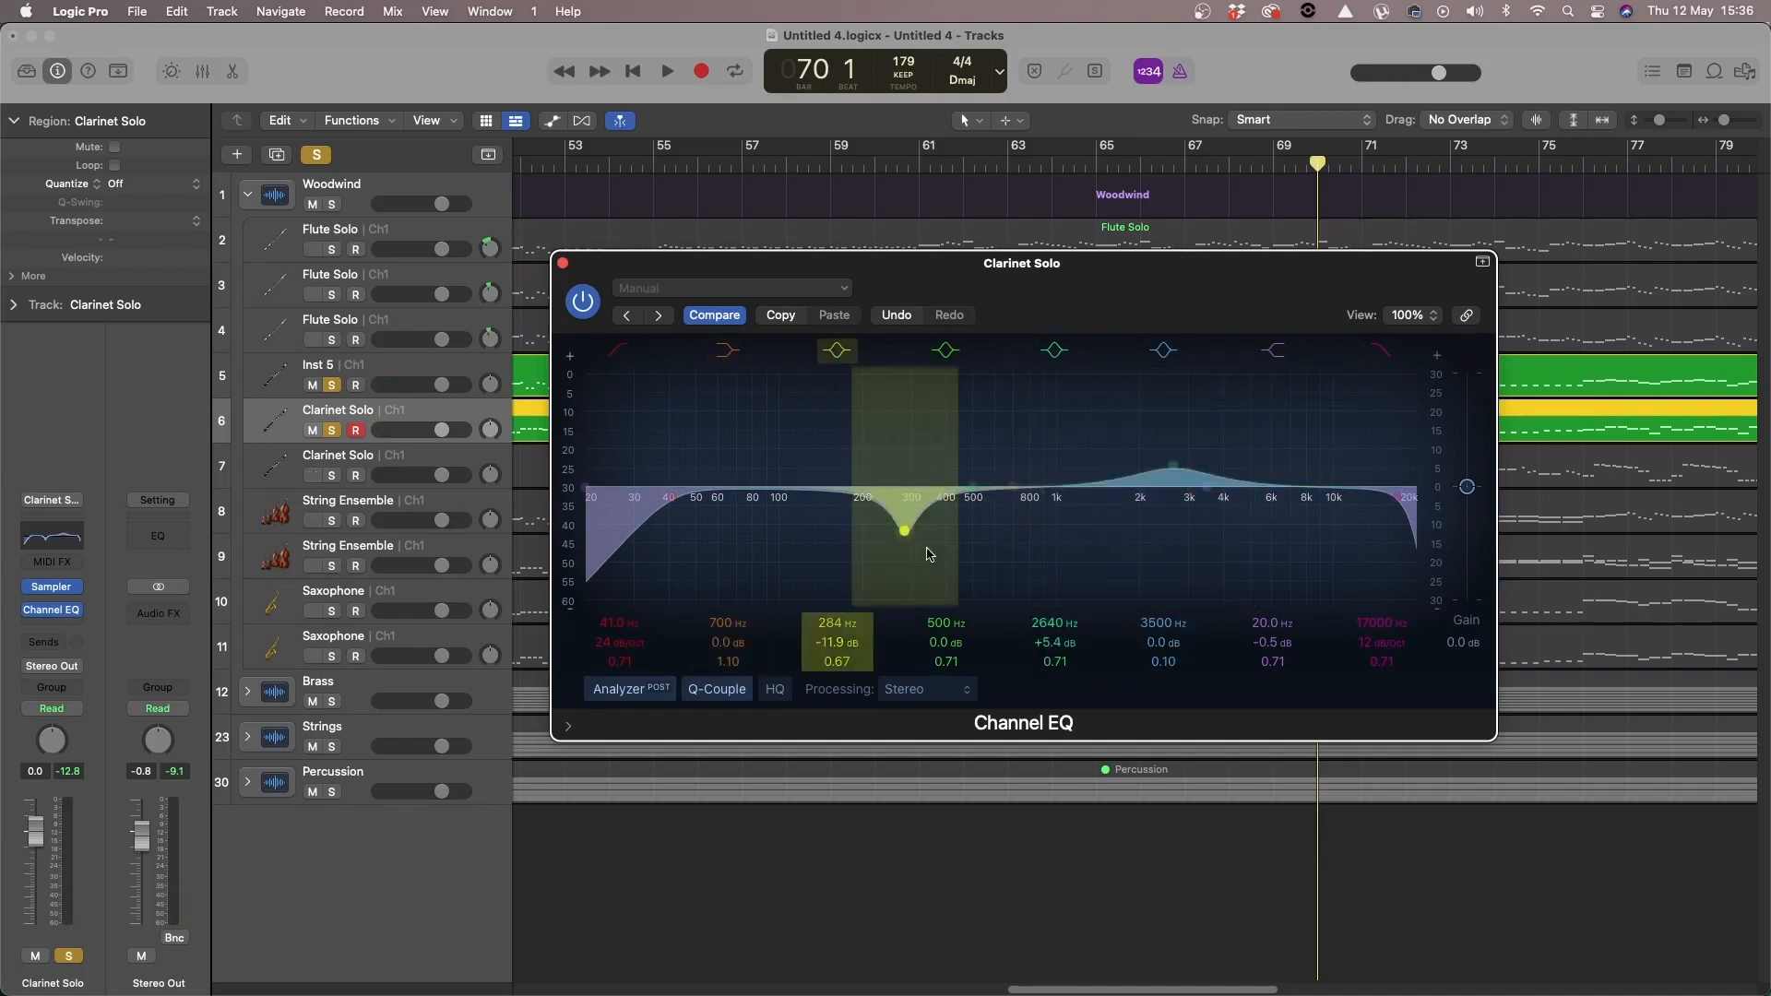
left_click_drag(915, 539, 910, 527)
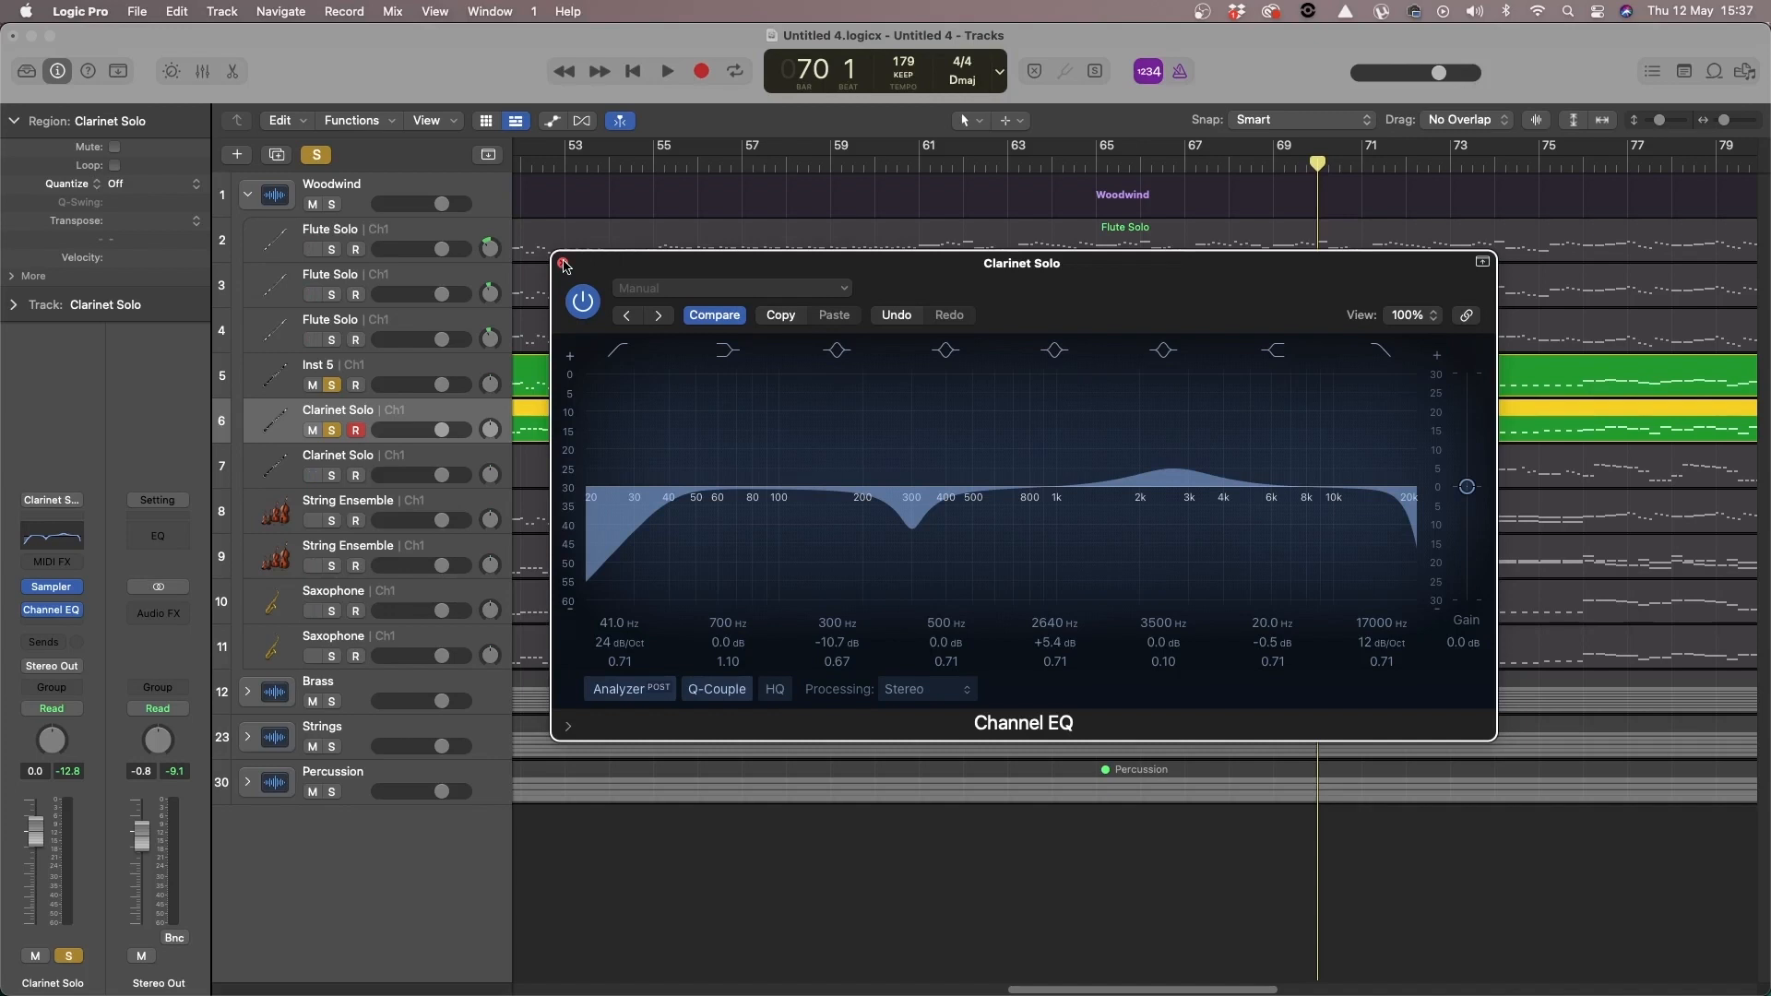
left_click(564, 264)
Step: EQ the first clarinet track with a broad 12 dB cut at 640 Hz, Q 0.21, using the analyzer during playback
key("space")
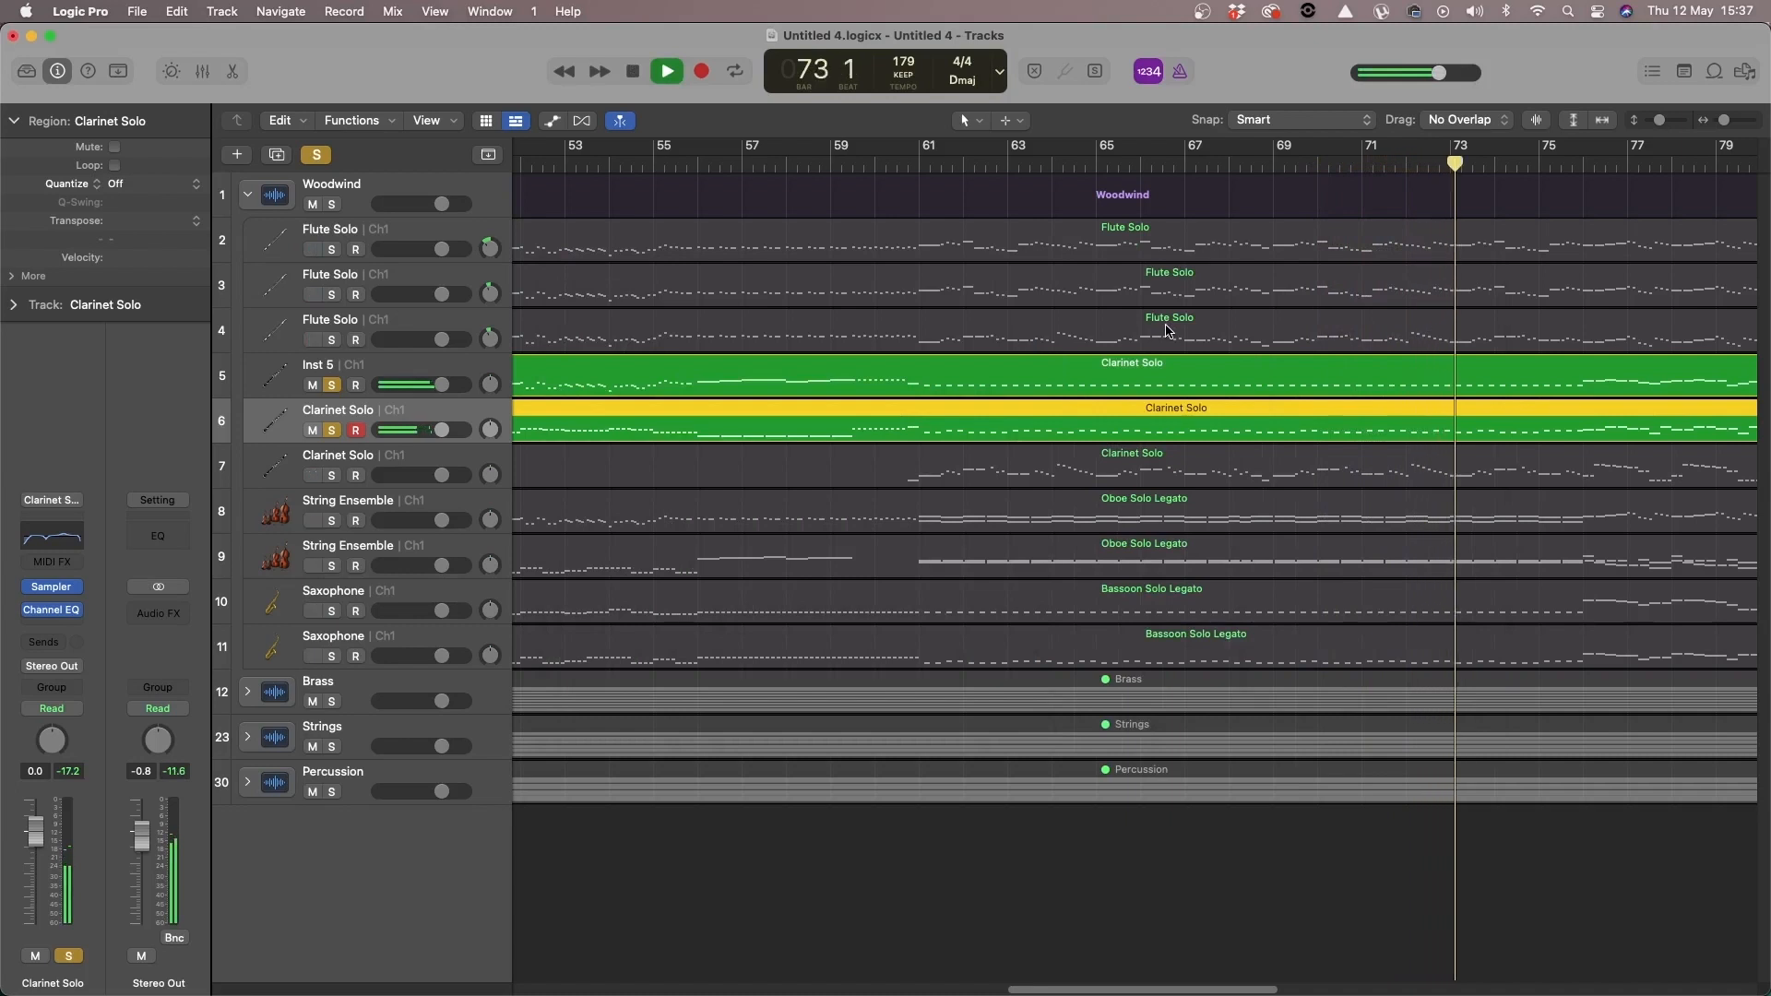
left_click(402, 361)
left_click(66, 607)
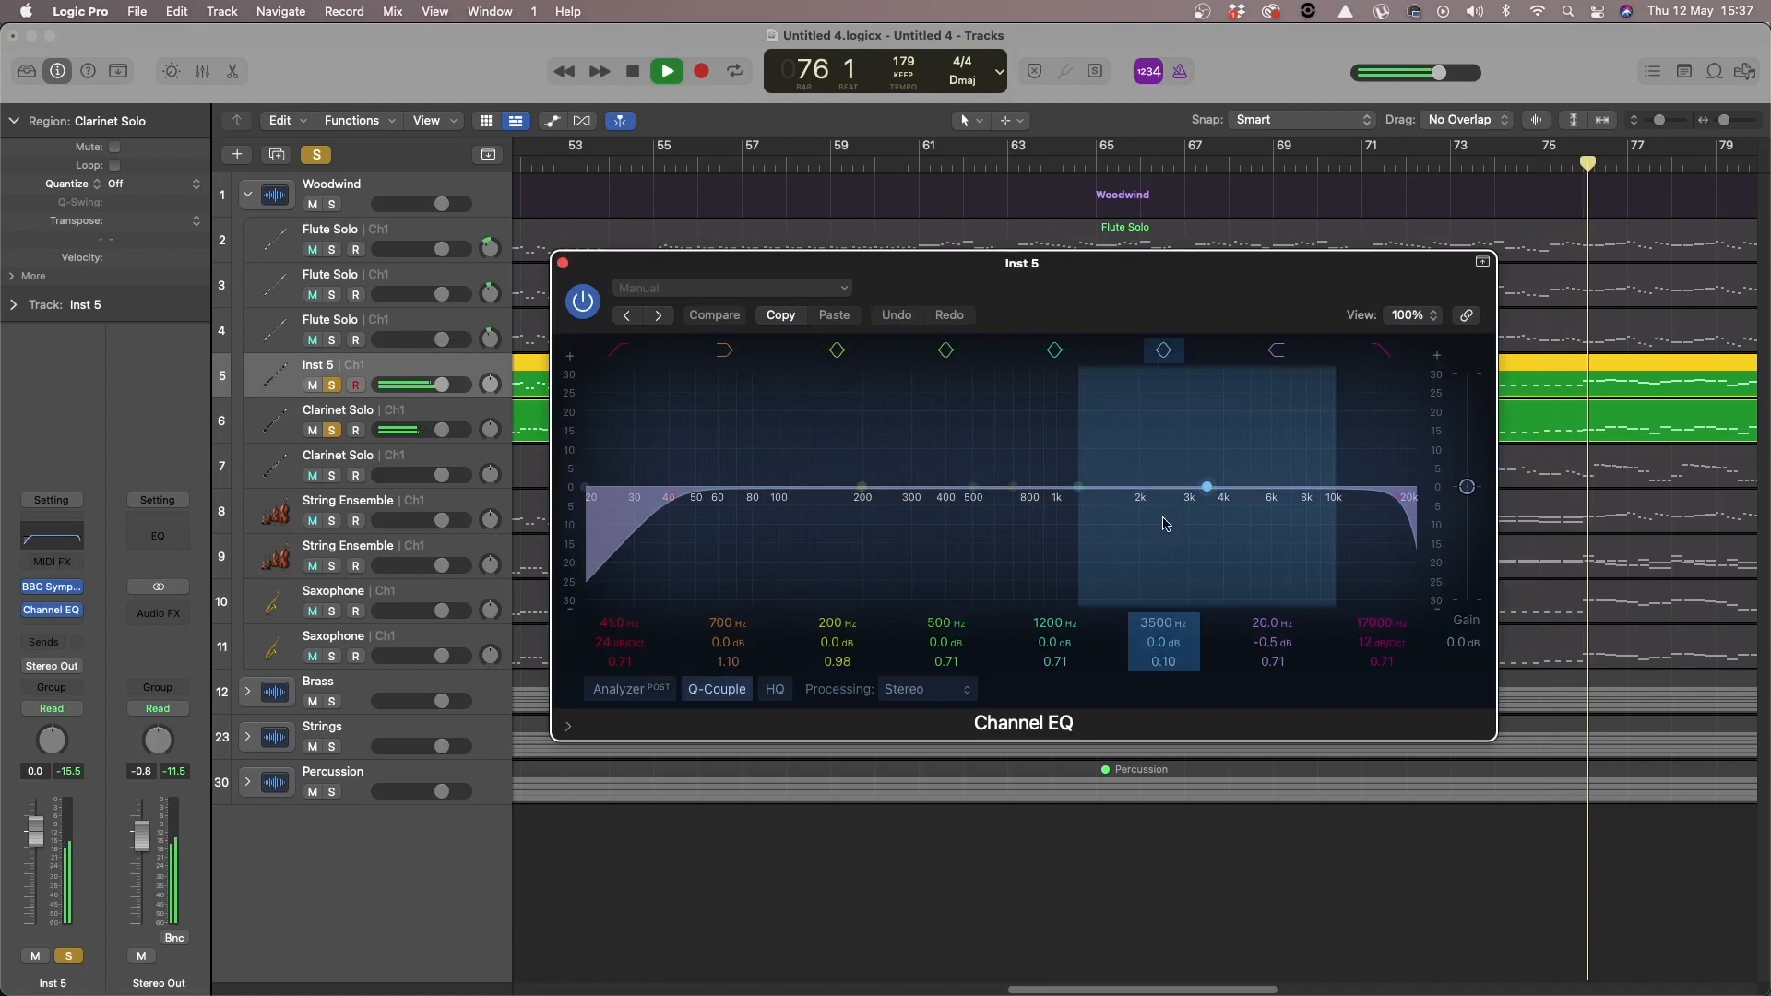
left_click_drag(878, 579, 927, 549)
left_click(631, 689)
left_click_drag(1037, 535, 1033, 563)
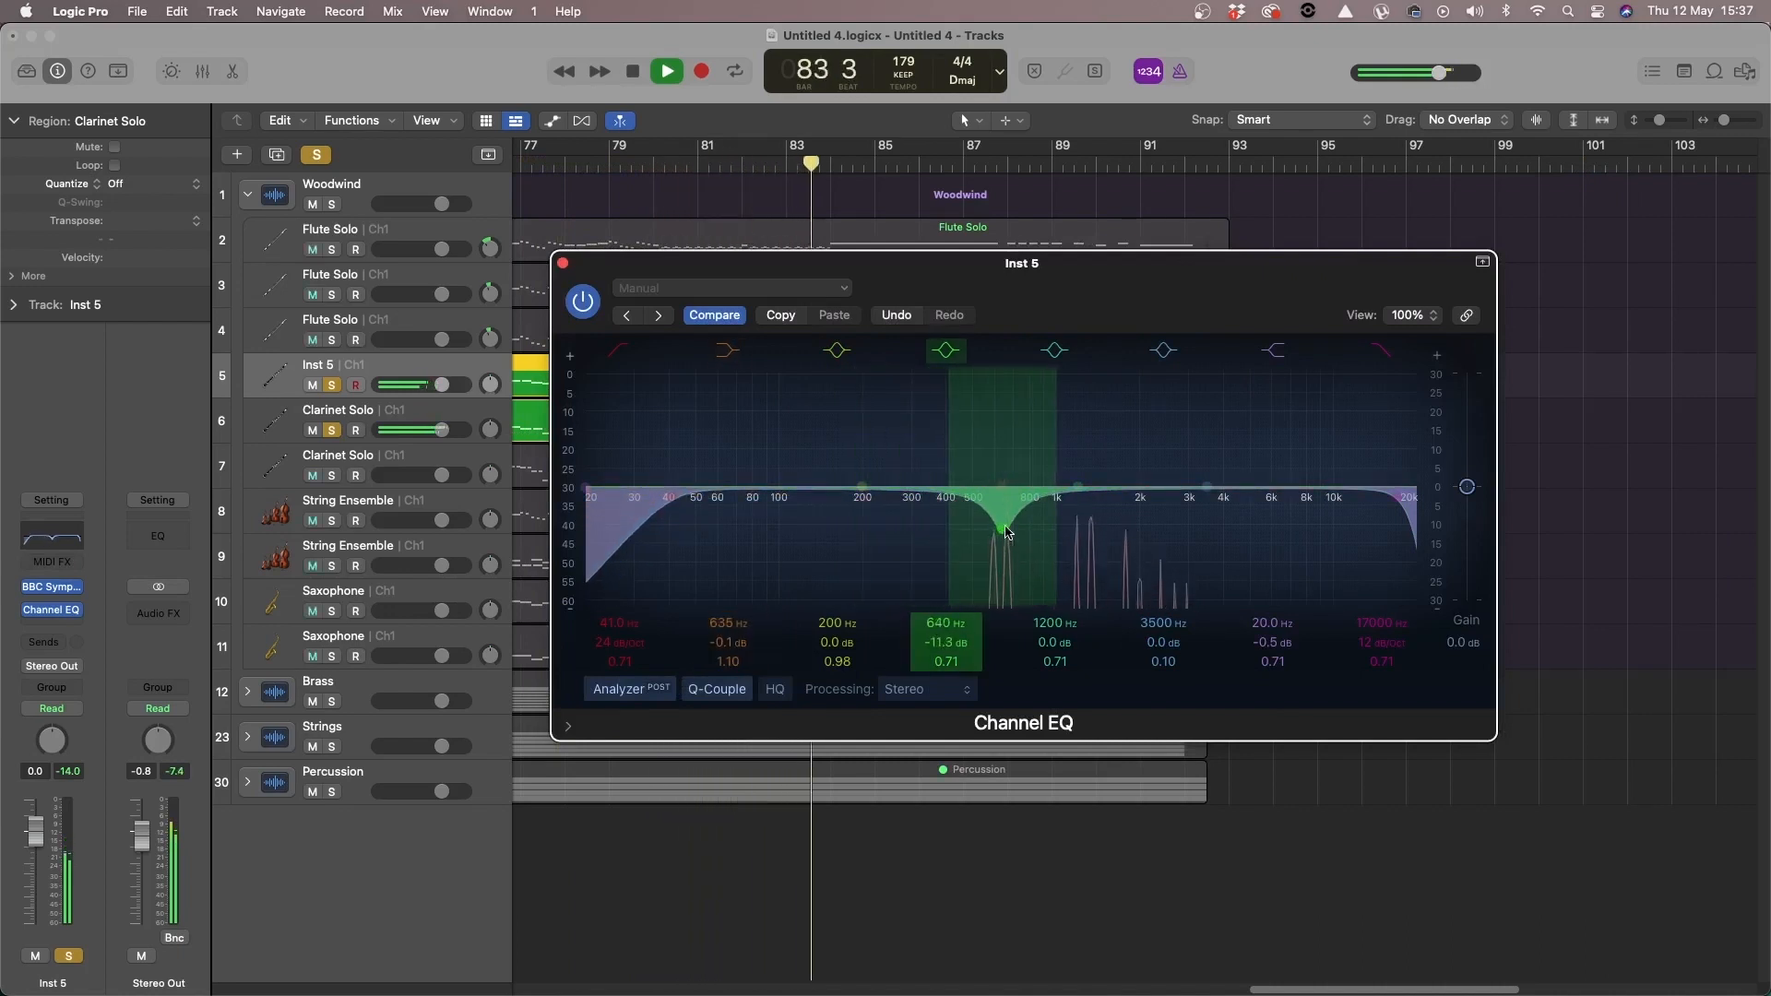
left_click_drag(1061, 536, 1076, 541)
key("space")
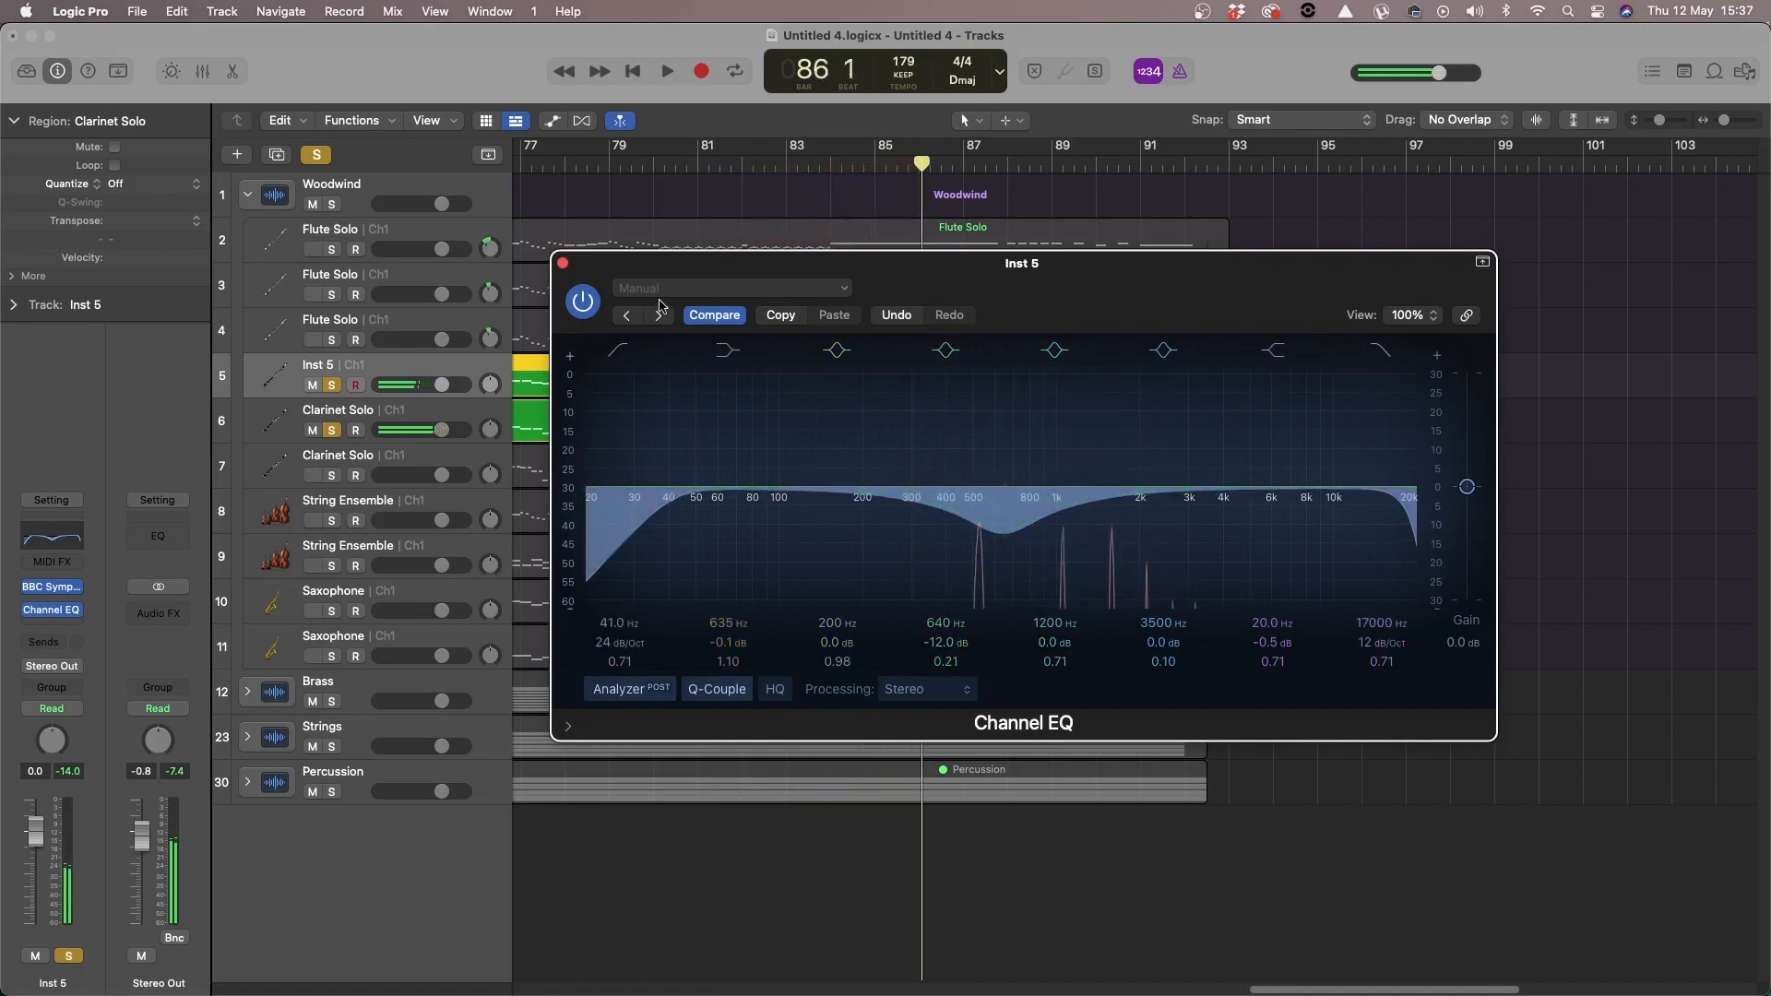
left_click(564, 265)
Step: Readjust the second clarinet's Channel EQ to -7.0 dB at 326 Hz, +2.2 dB at 2580 Hz and -6.0 dB at 3040 Hz
left_click(734, 413)
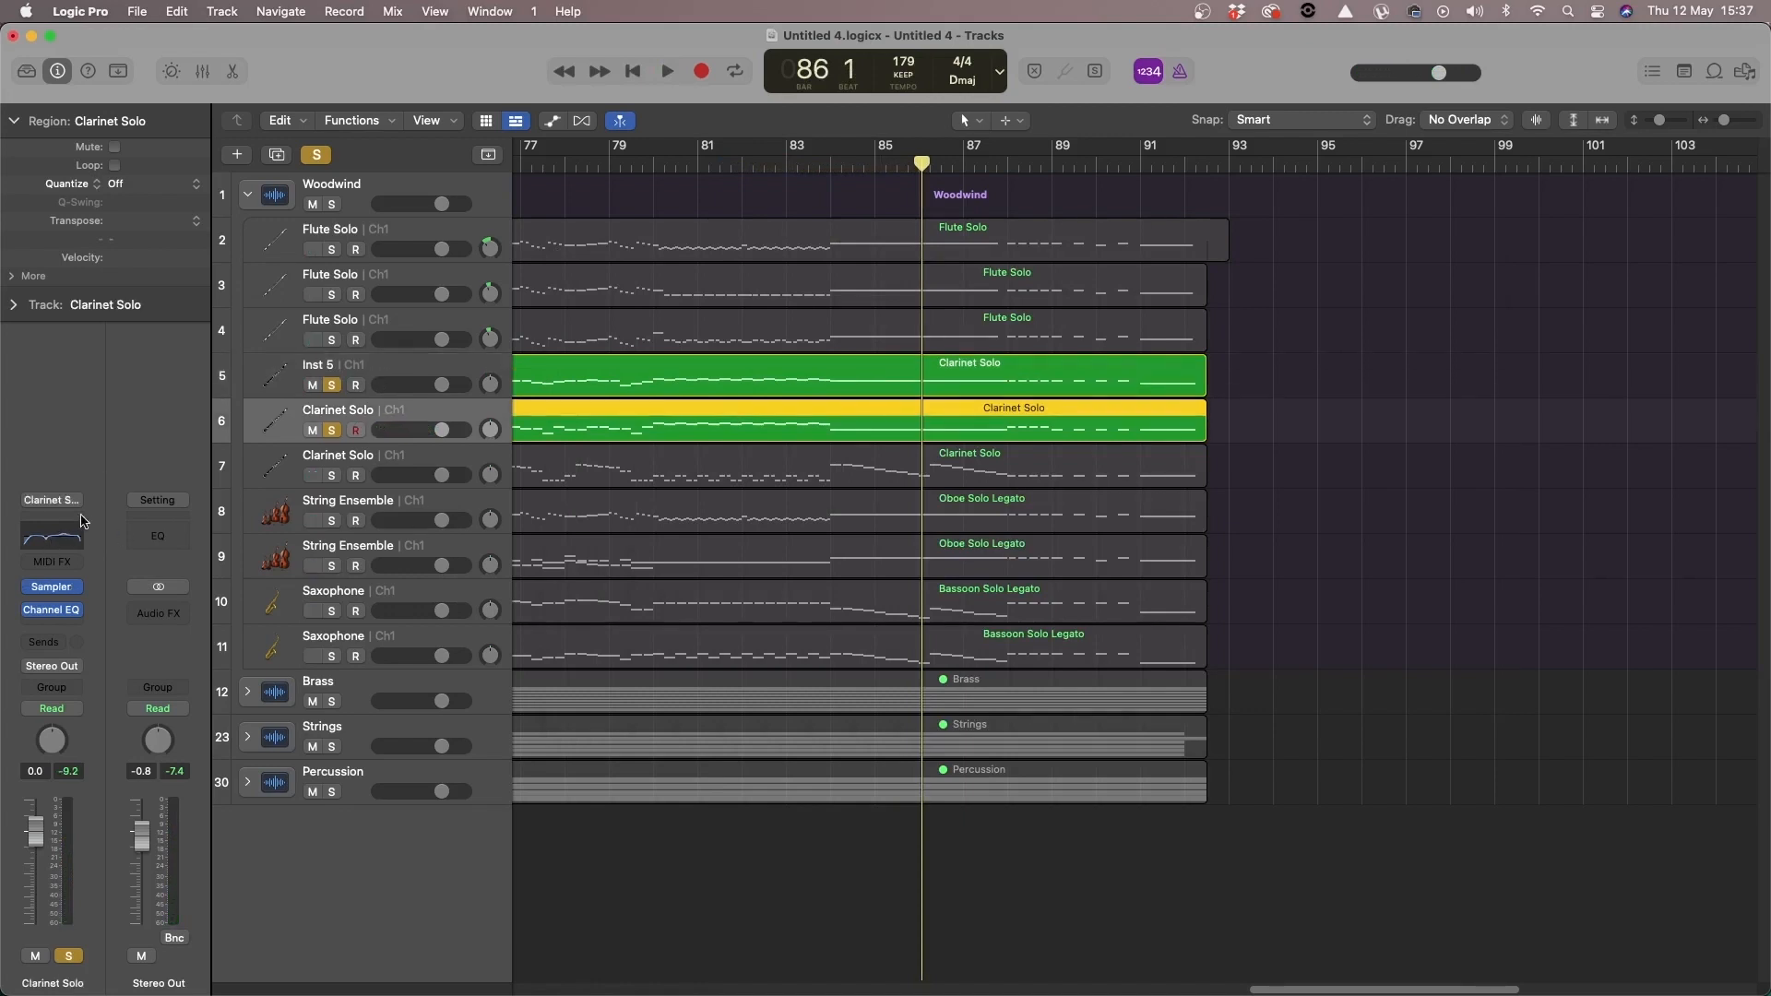
left_click(58, 542)
key("space")
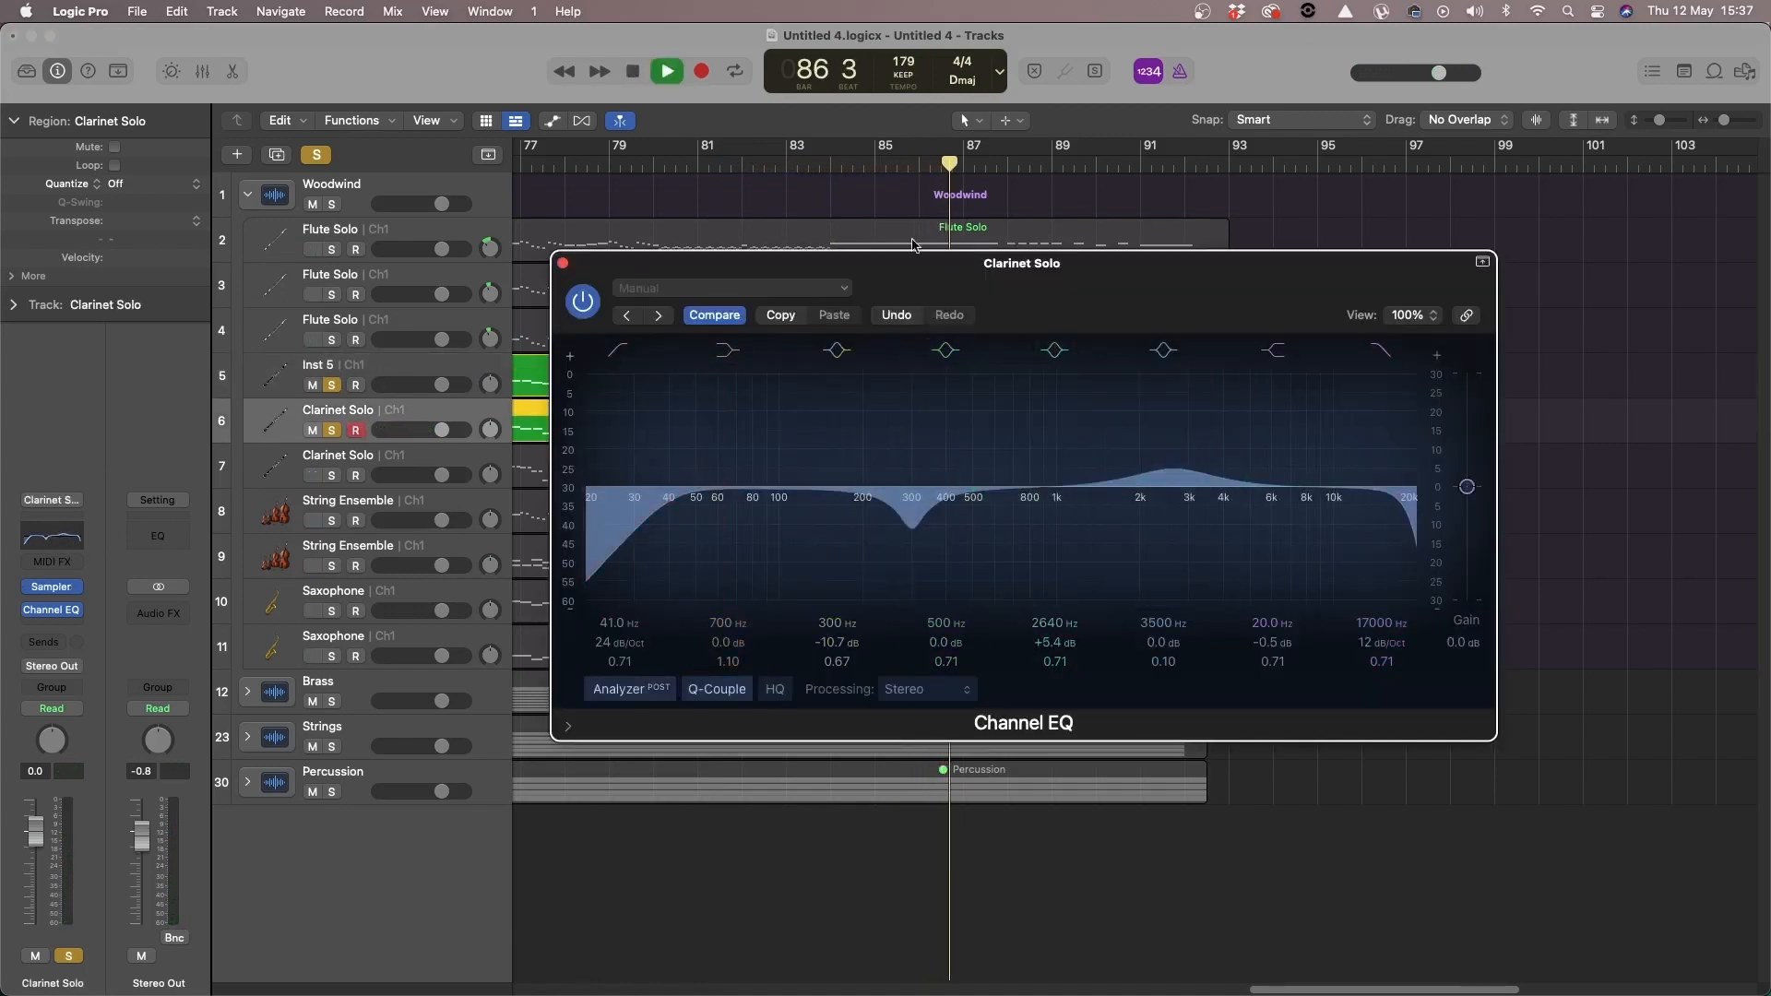
left_click(827, 163)
key("space")
mouse_move(912, 523)
left_mouse_down()
mouse_move(927, 593)
mouse_move(926, 556)
left_mouse_up()
mouse_move(1055, 533)
left_mouse_down()
mouse_move(1055, 564)
mouse_move(1098, 564)
mouse_move(1061, 534)
left_mouse_up()
mouse_move(1207, 487)
left_mouse_down()
mouse_move(1189, 508)
mouse_move(1185, 480)
left_mouse_up()
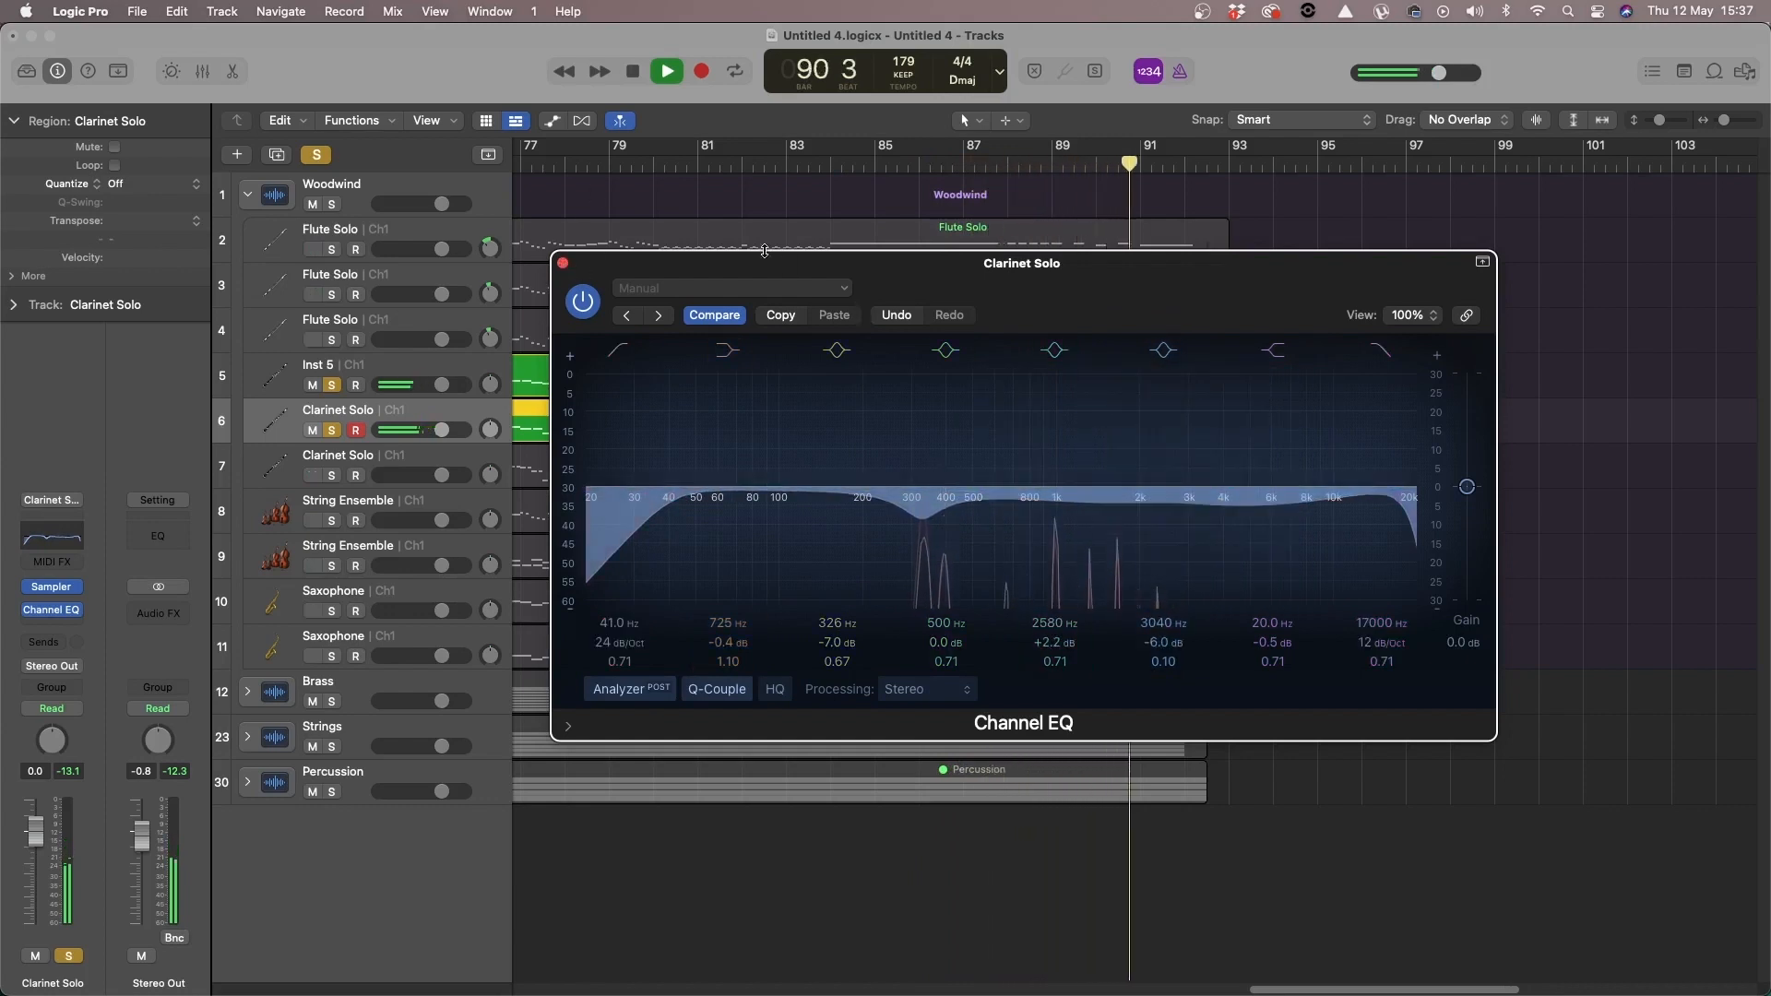
left_click(563, 263)
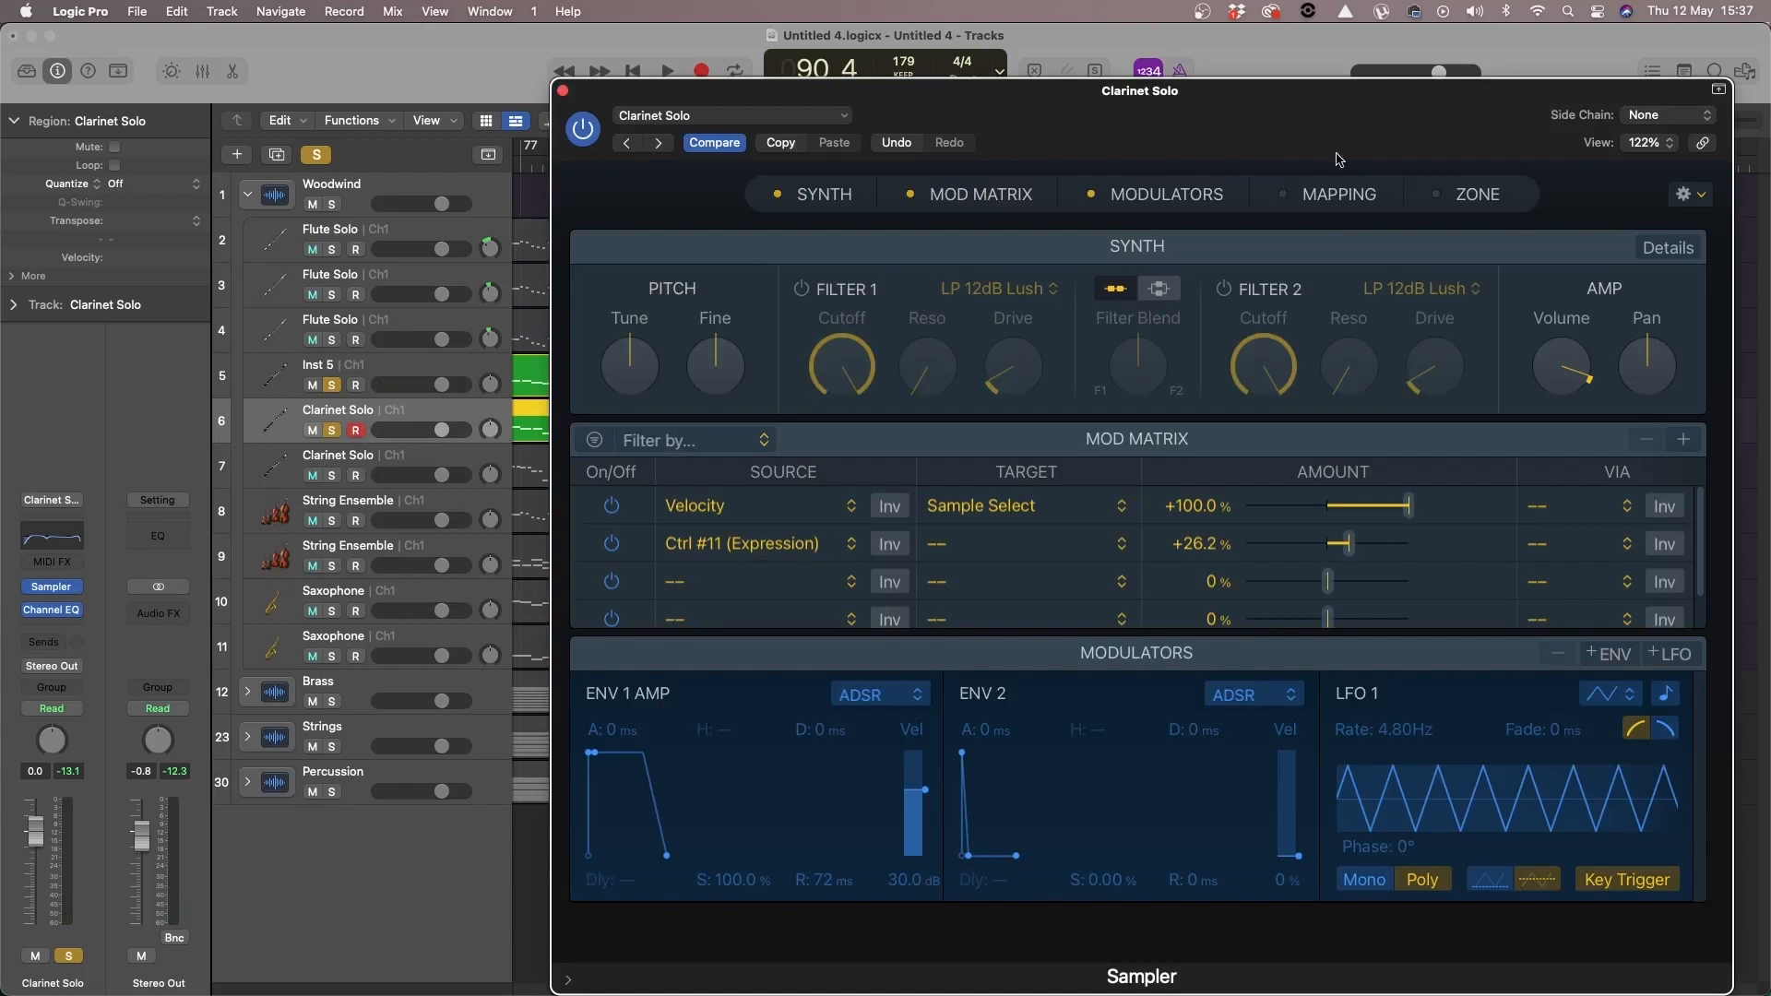
Step: Return to the start of the arrangement and briefly play the two soloed clarinets from just before bar 3
left_click(563, 90)
key("Return")
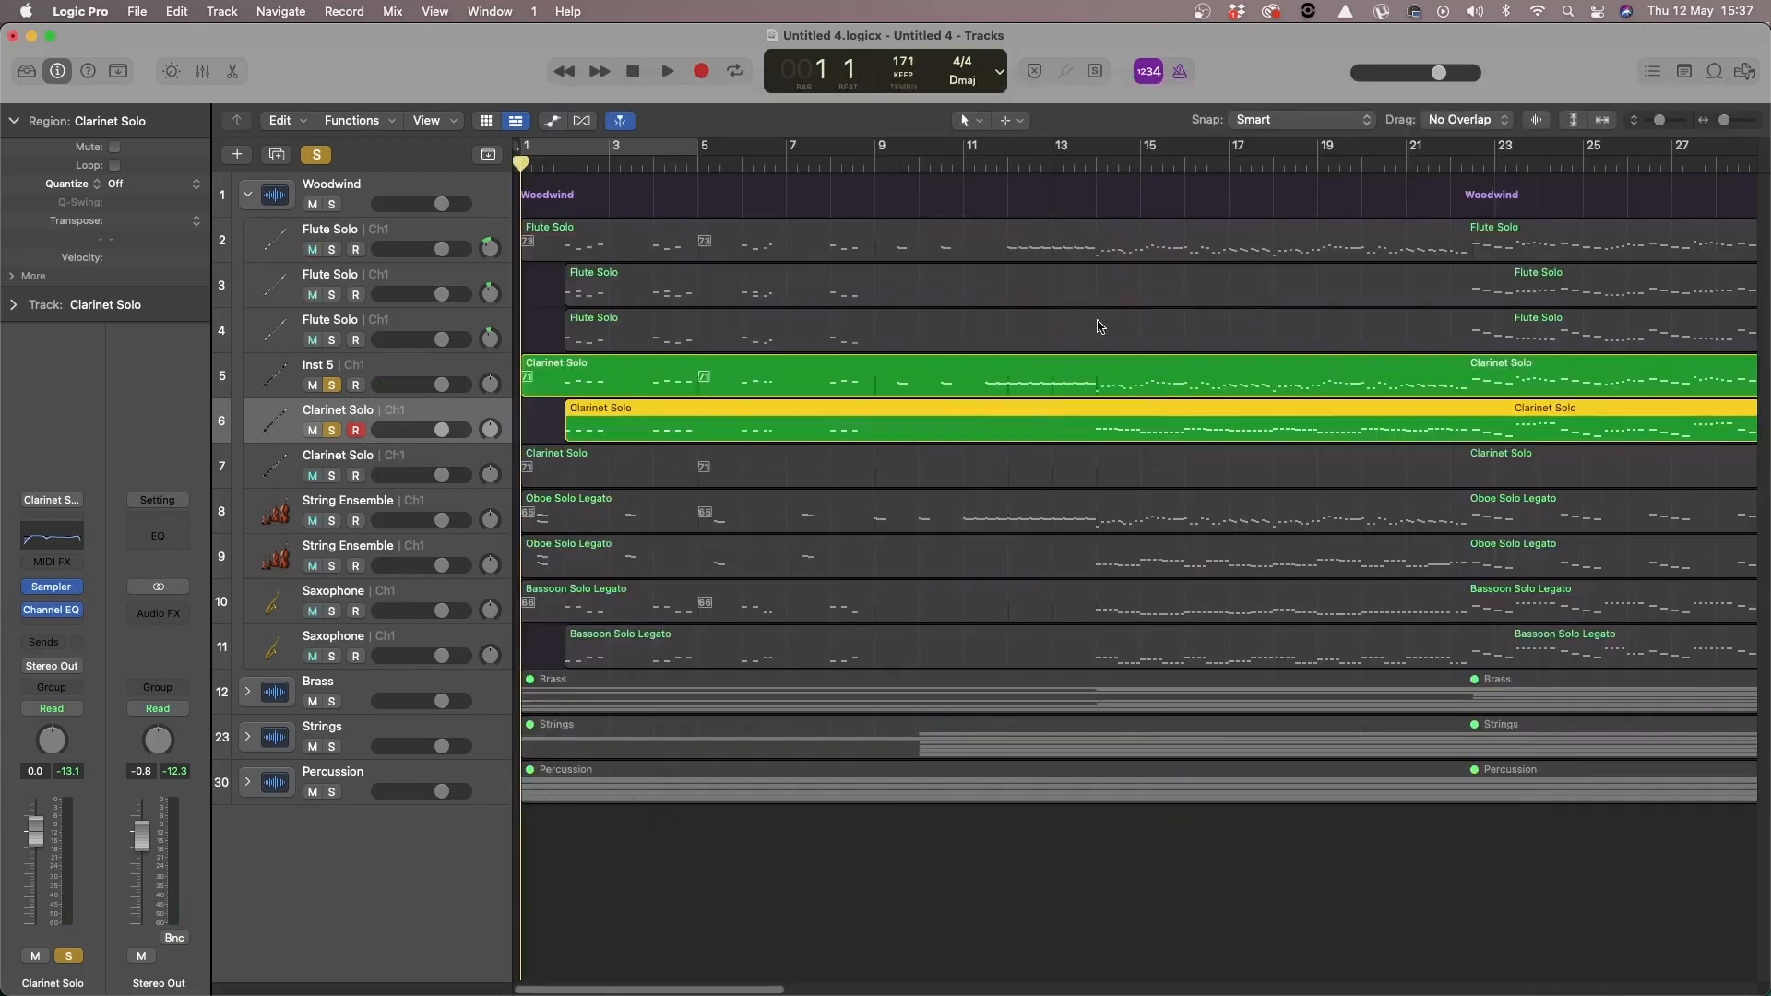
left_click(601, 162)
key("space")
key("space")
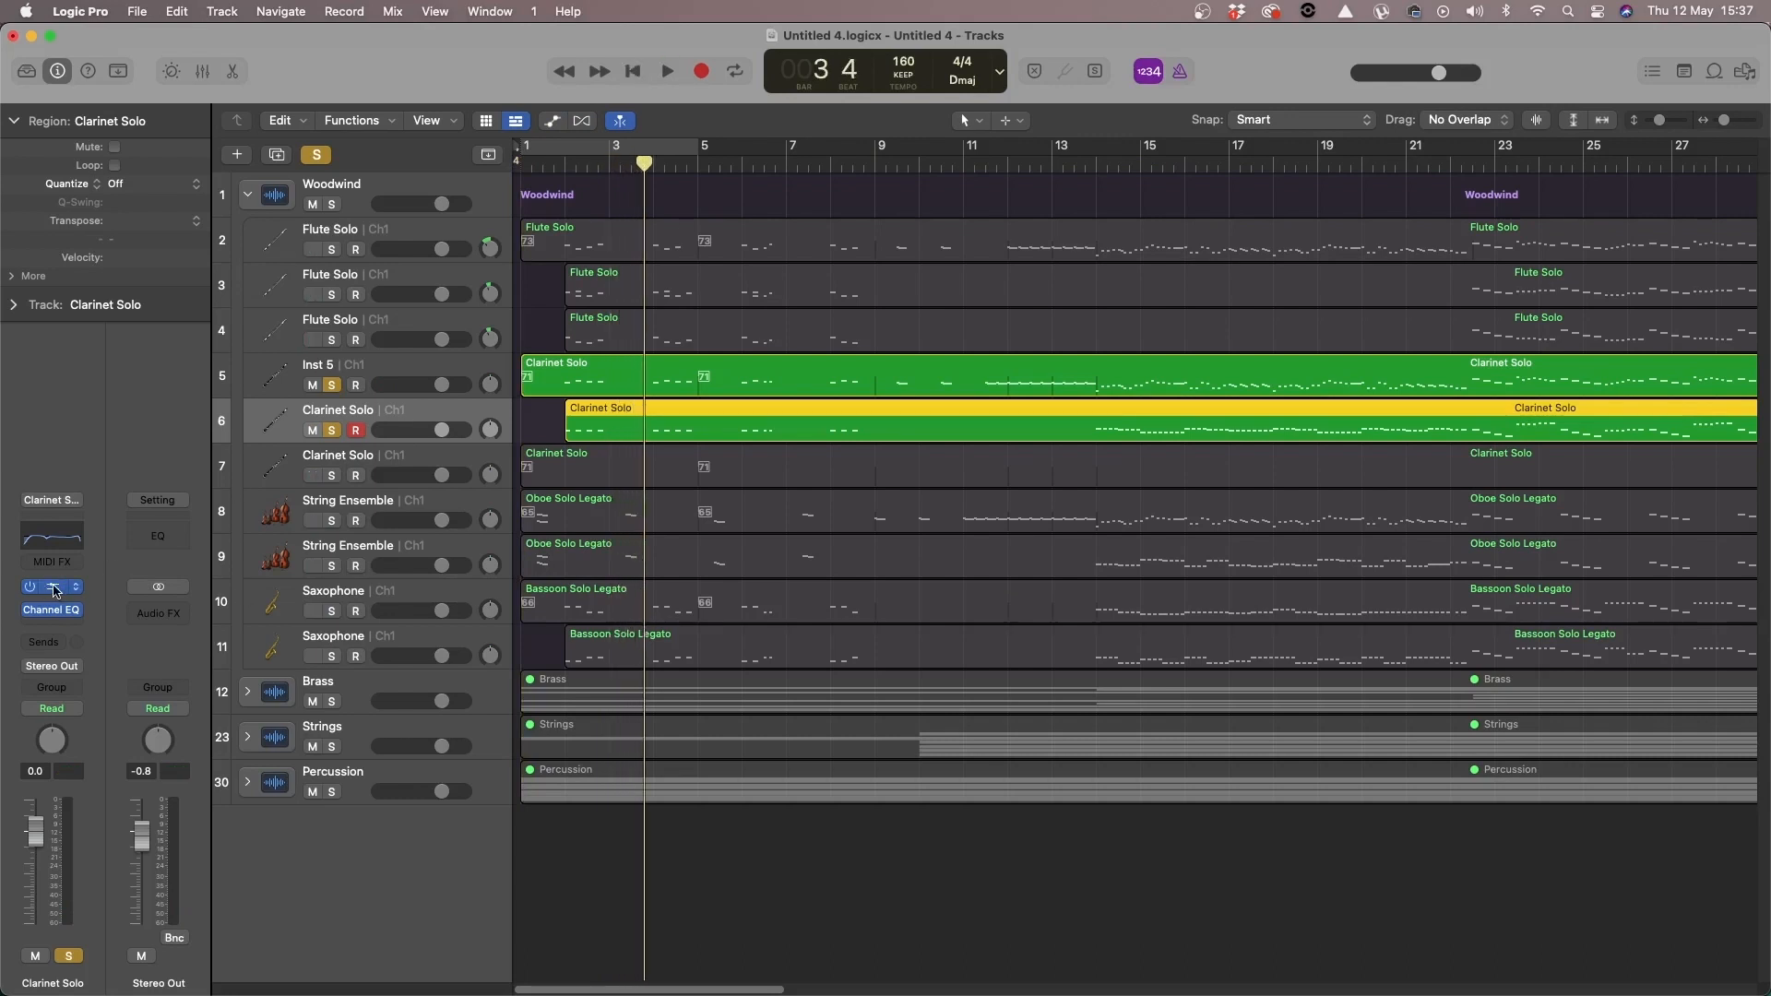
Step: Replace the second clarinet track's Sampler with BBC Symphony Orchestra and load the Woodwinds: Clarinets a3 patch
left_click(73, 586)
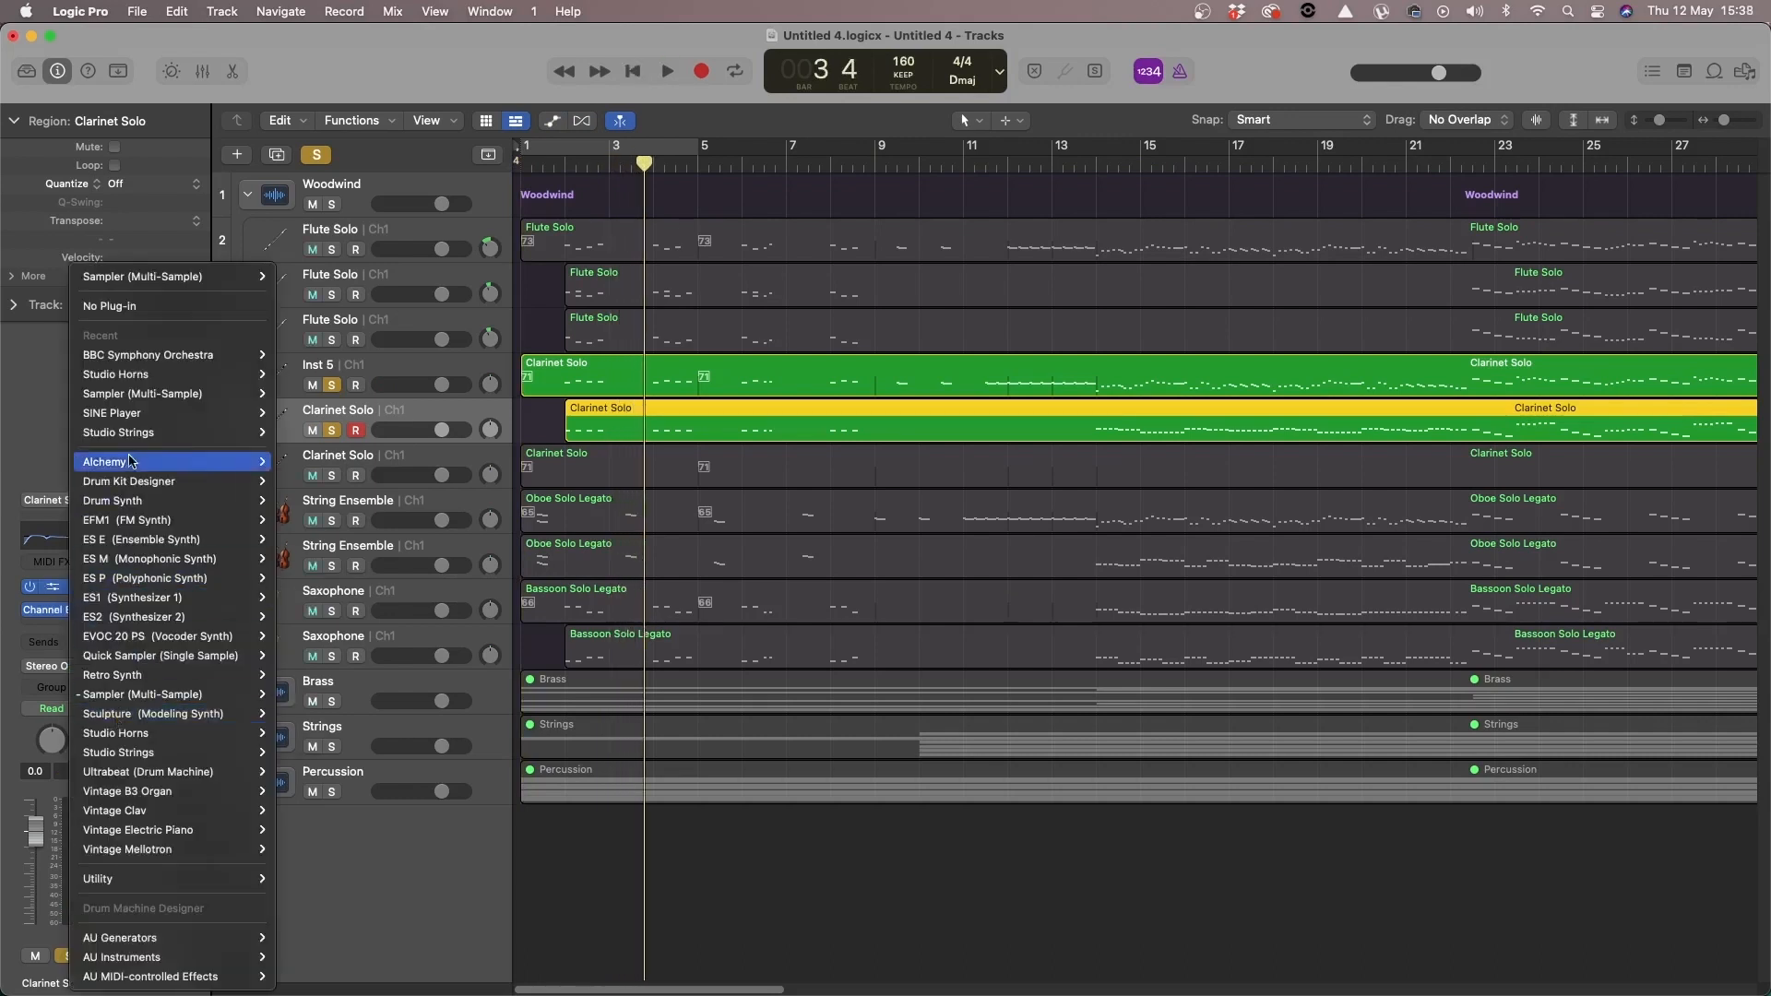
mouse_move(184, 355)
left_click(365, 362)
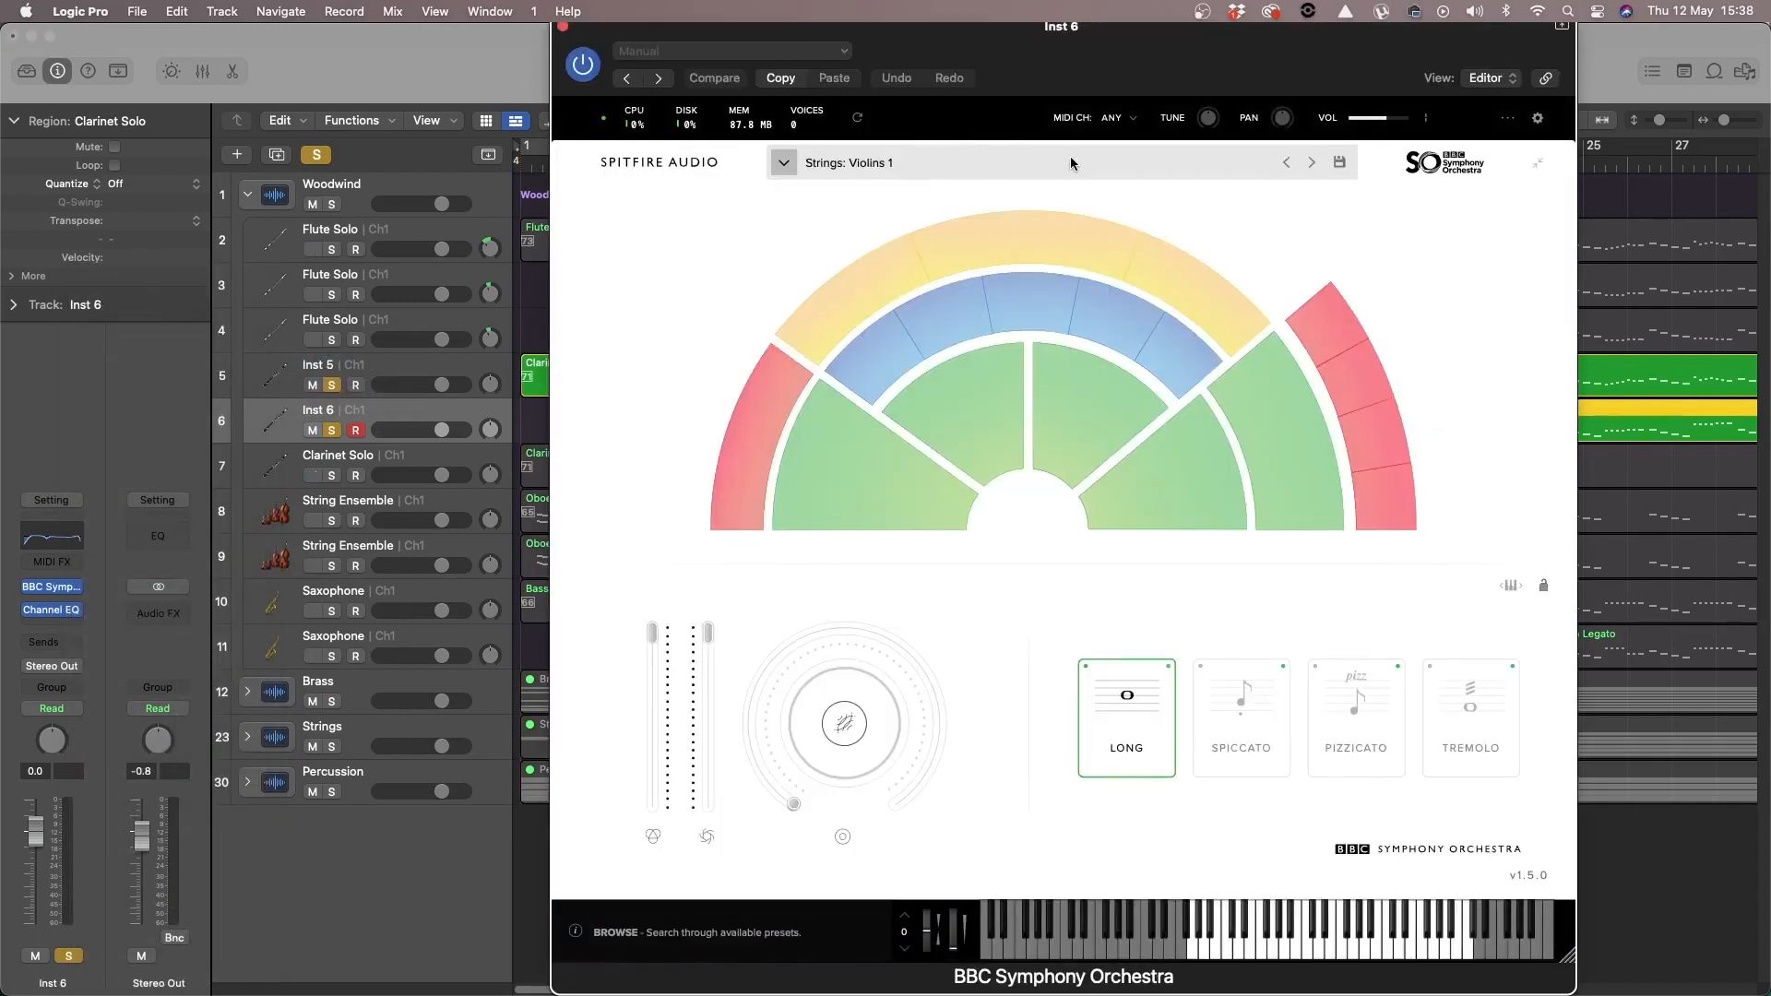
left_click(1116, 330)
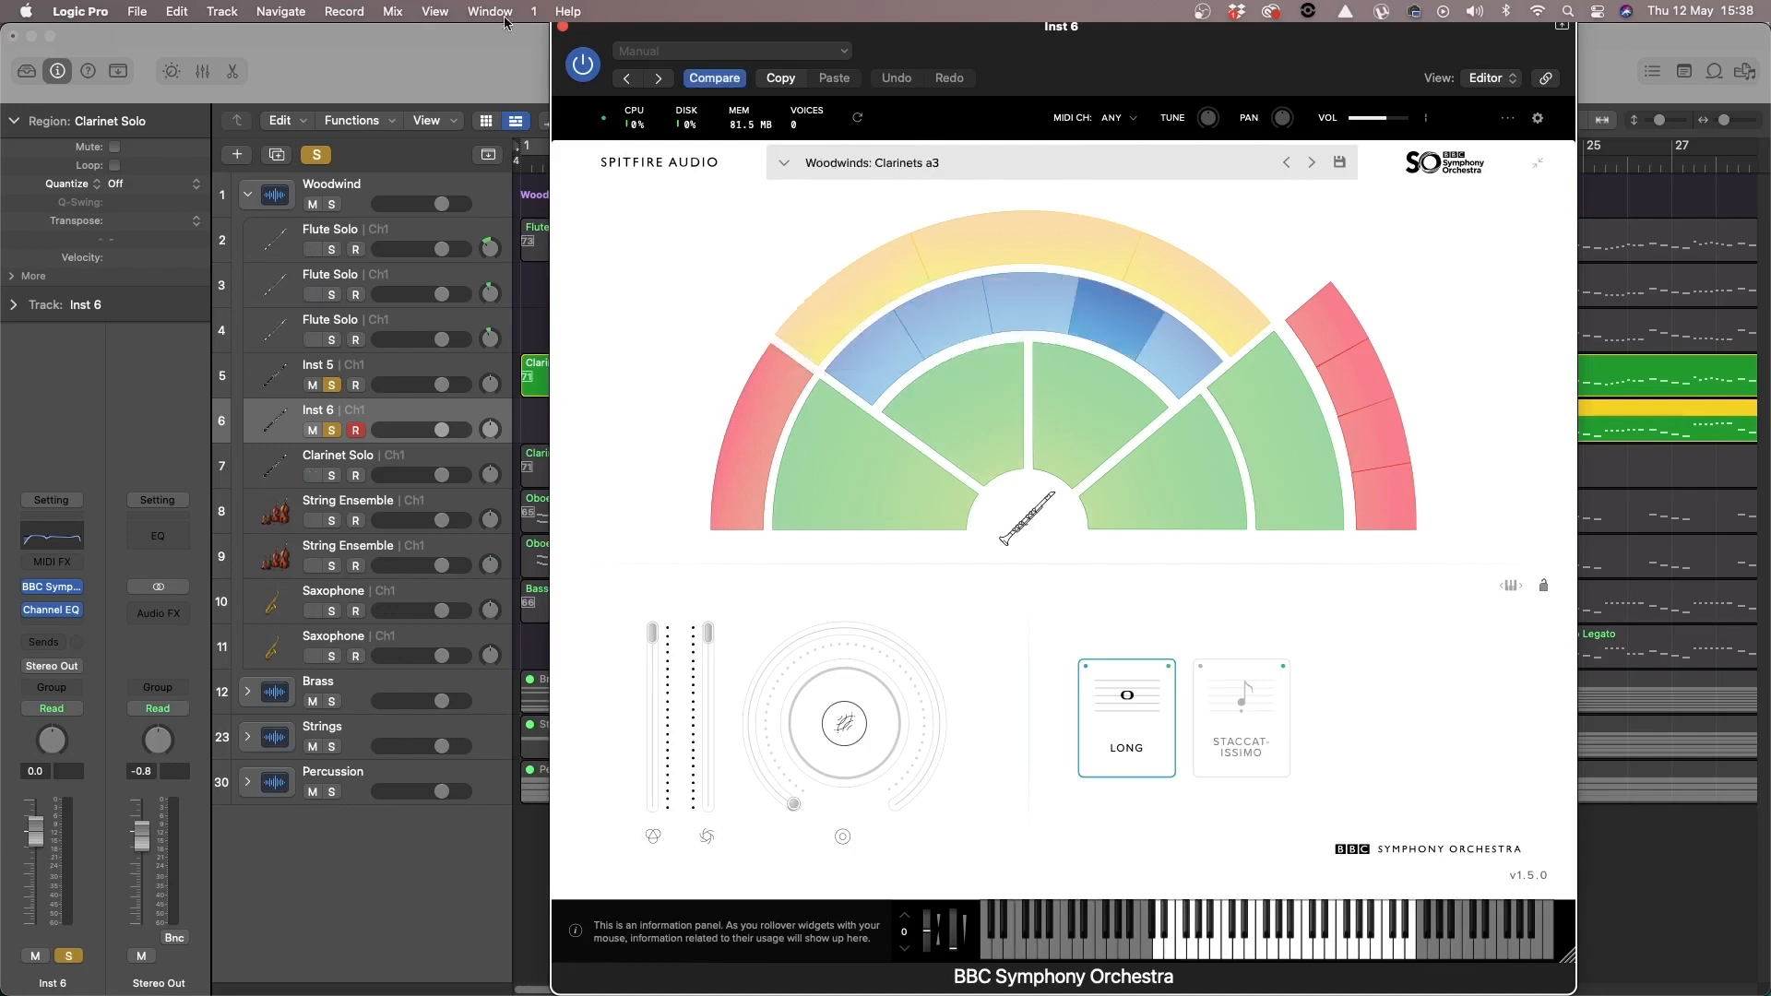
left_click(564, 27)
Step: Play the two BBC clarinet tracks together in the opening bars and again from bar 14
key("space")
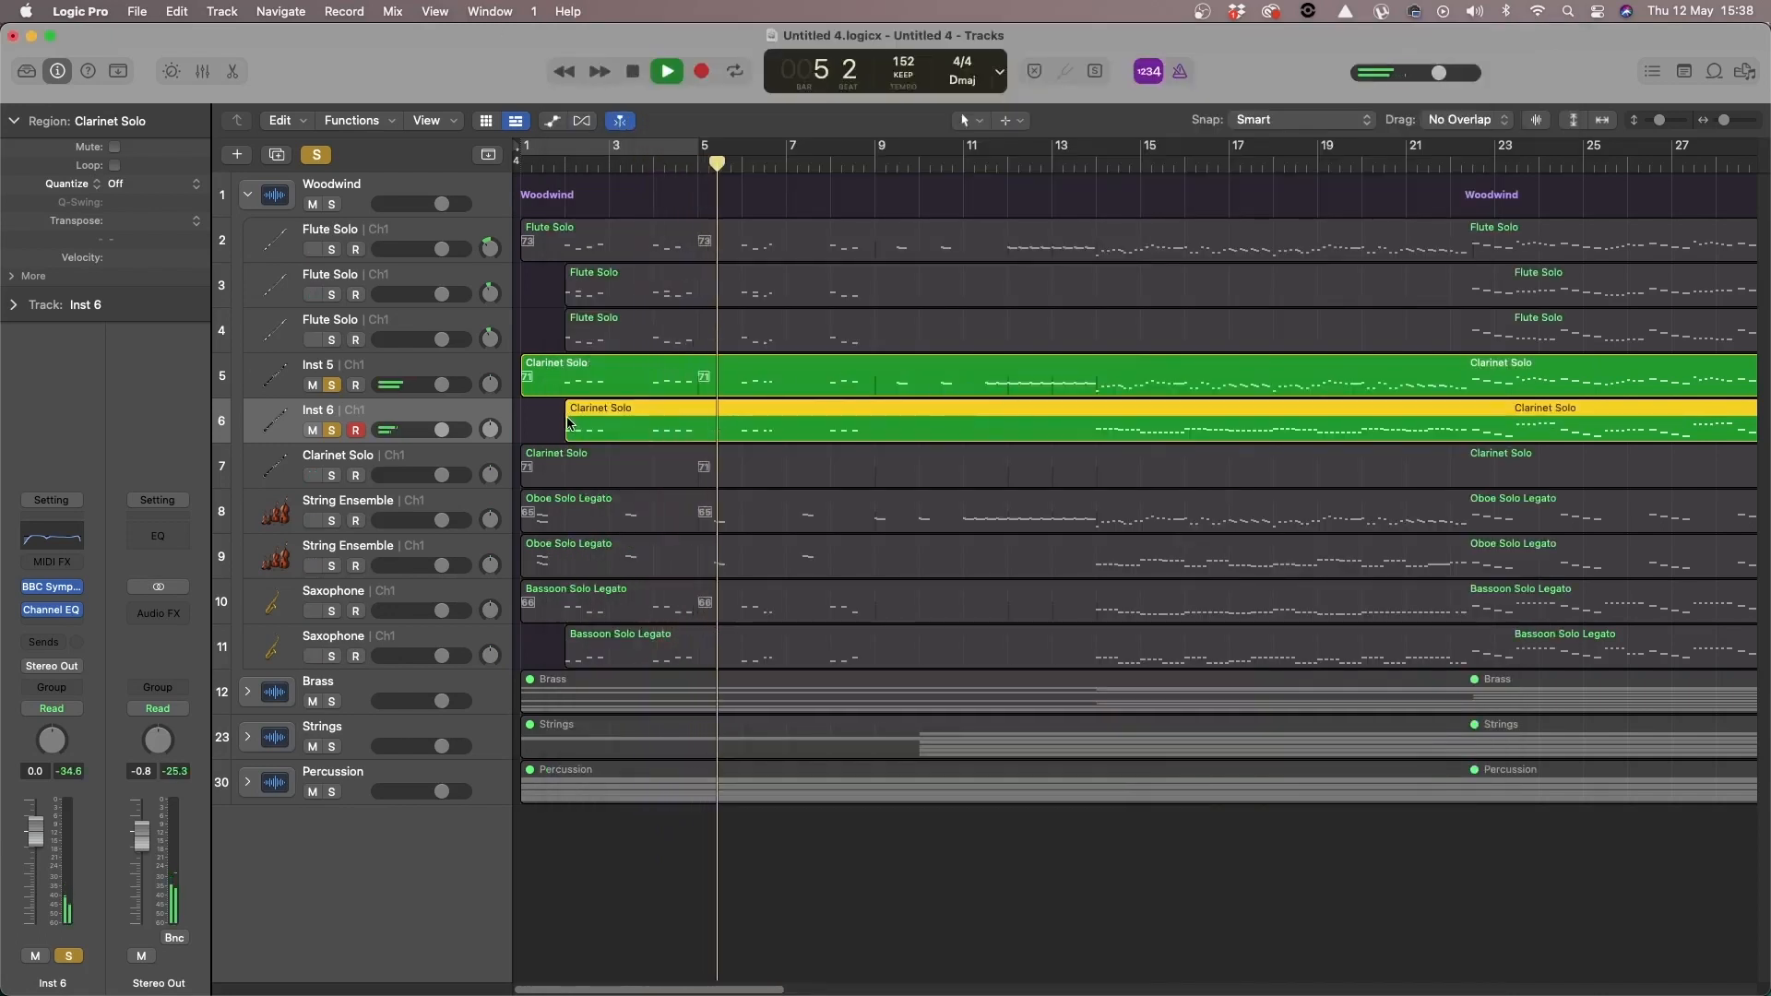
left_click(1097, 159)
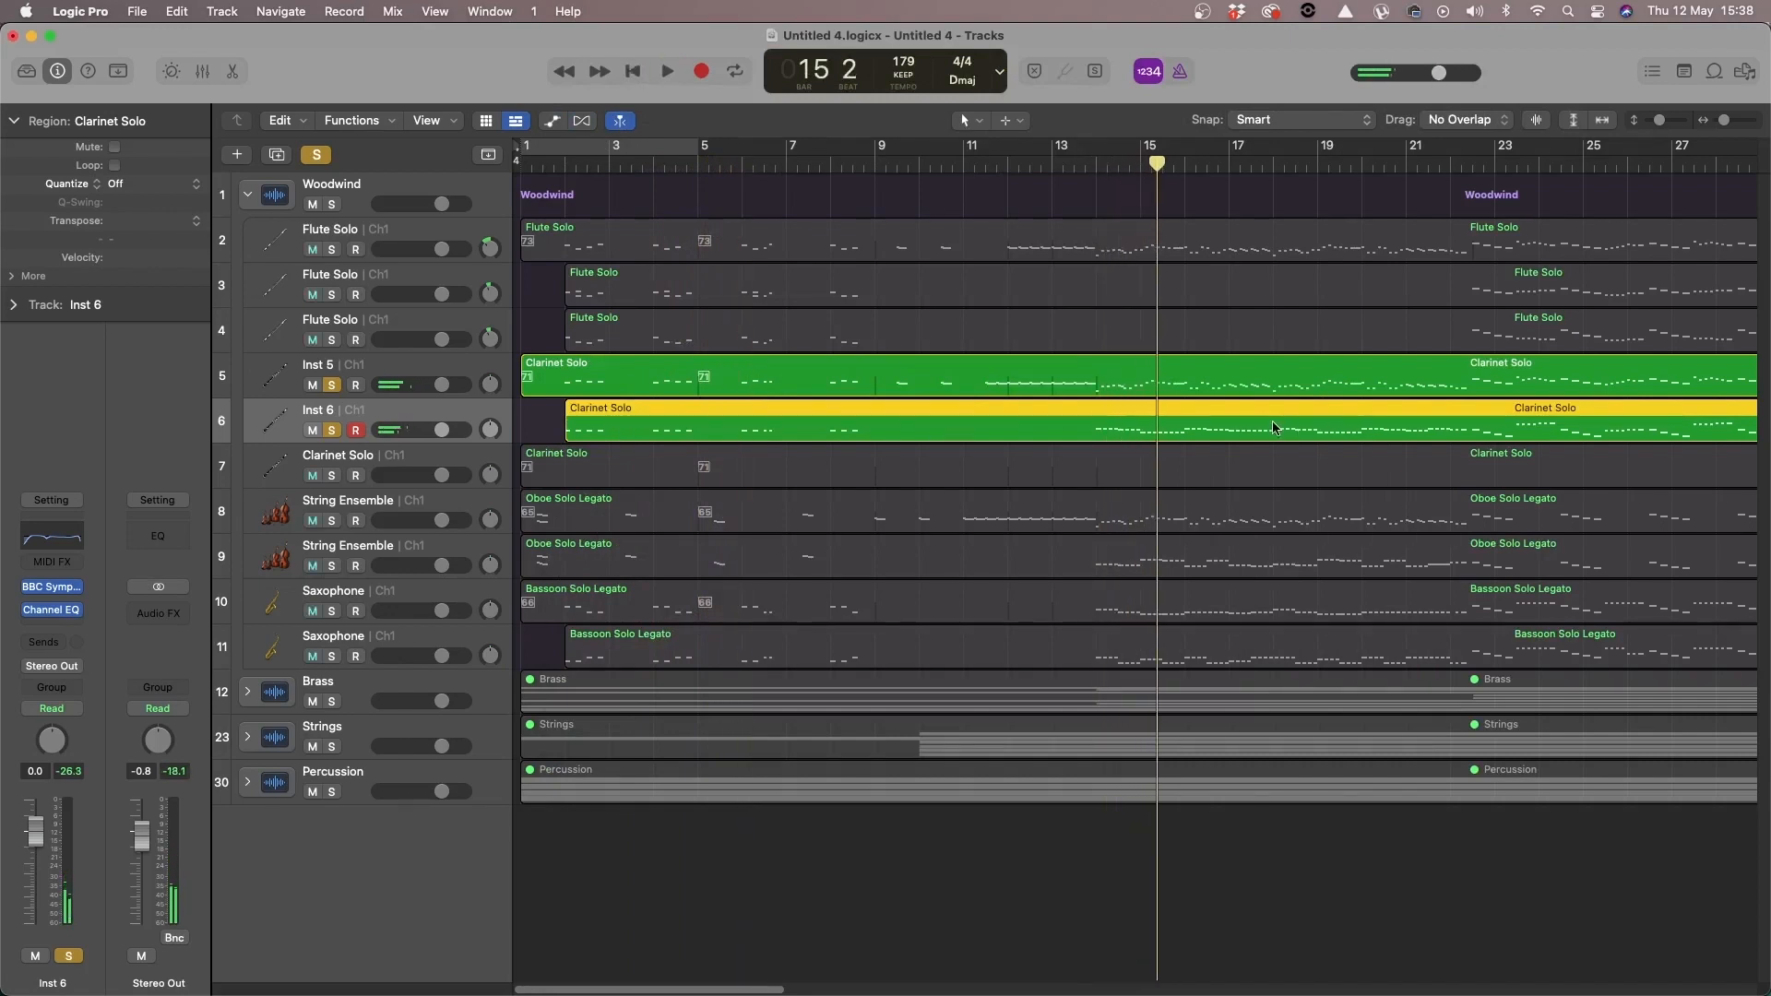
left_click(1173, 890)
left_click(1162, 436)
scroll(1169, 542, "right", 10)
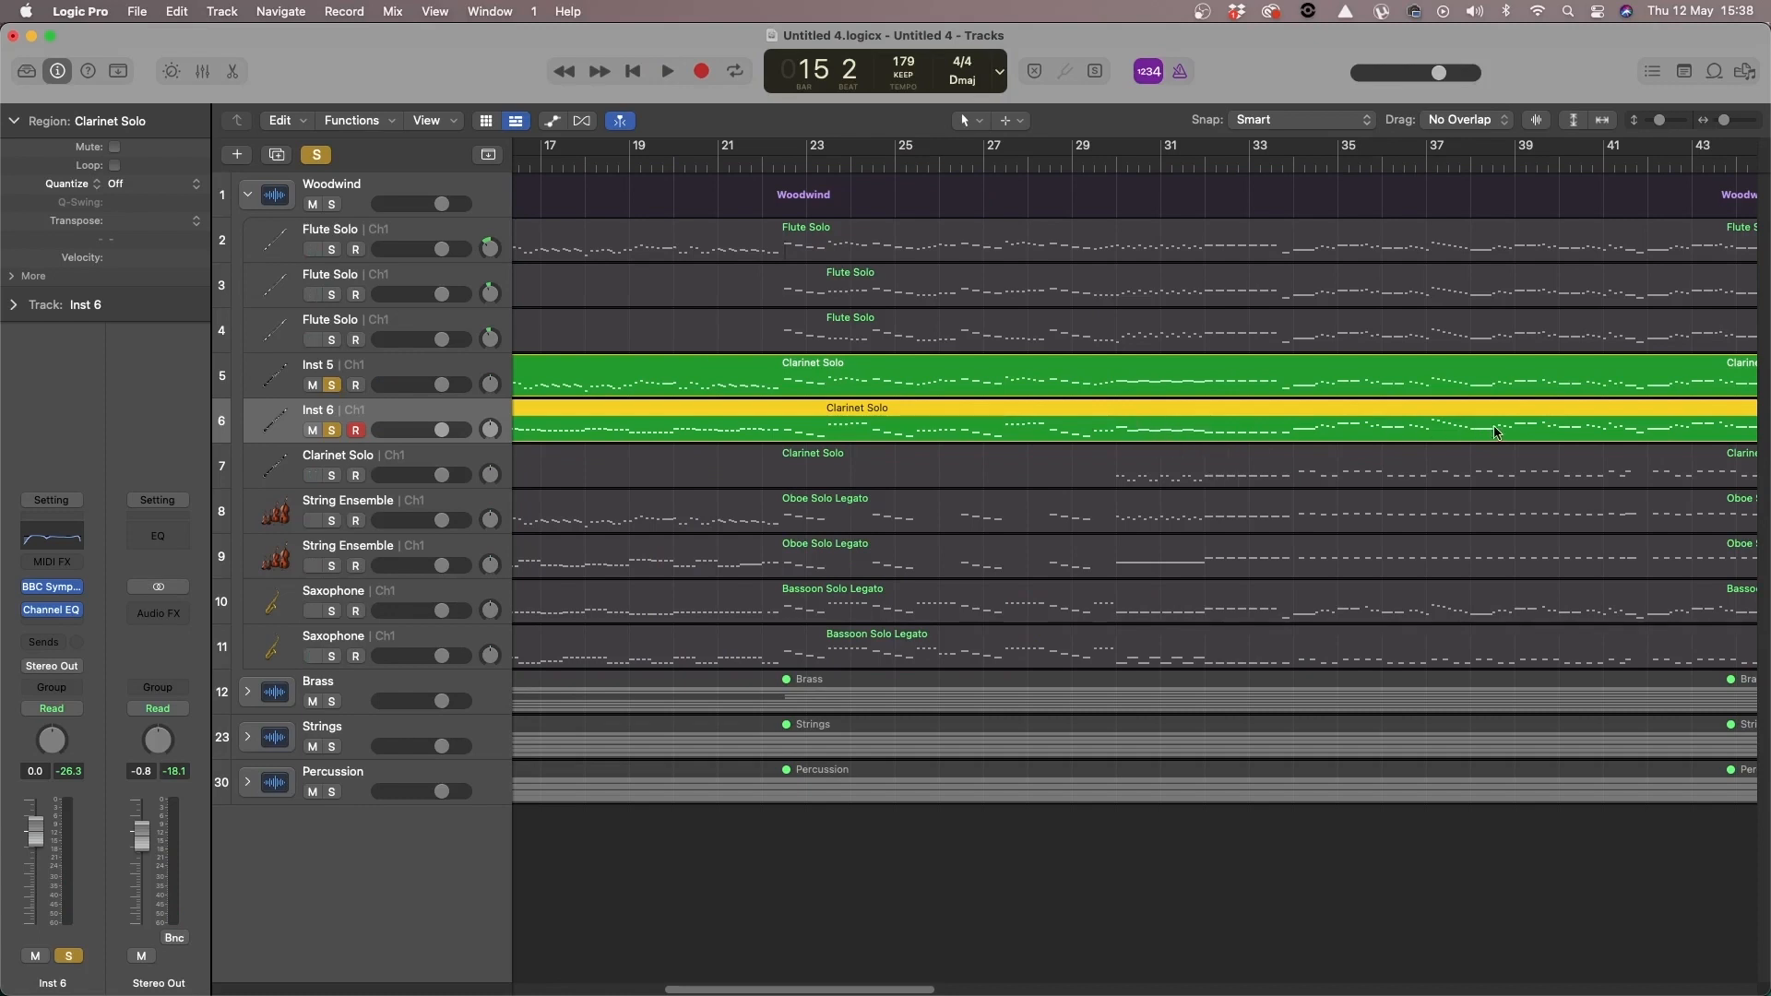
Step: Look over the clarinet regions through to the arrangement's end and check the second clarinet's BBC Symphony Orchestra settings
left_click_drag(869, 989, 1354, 933)
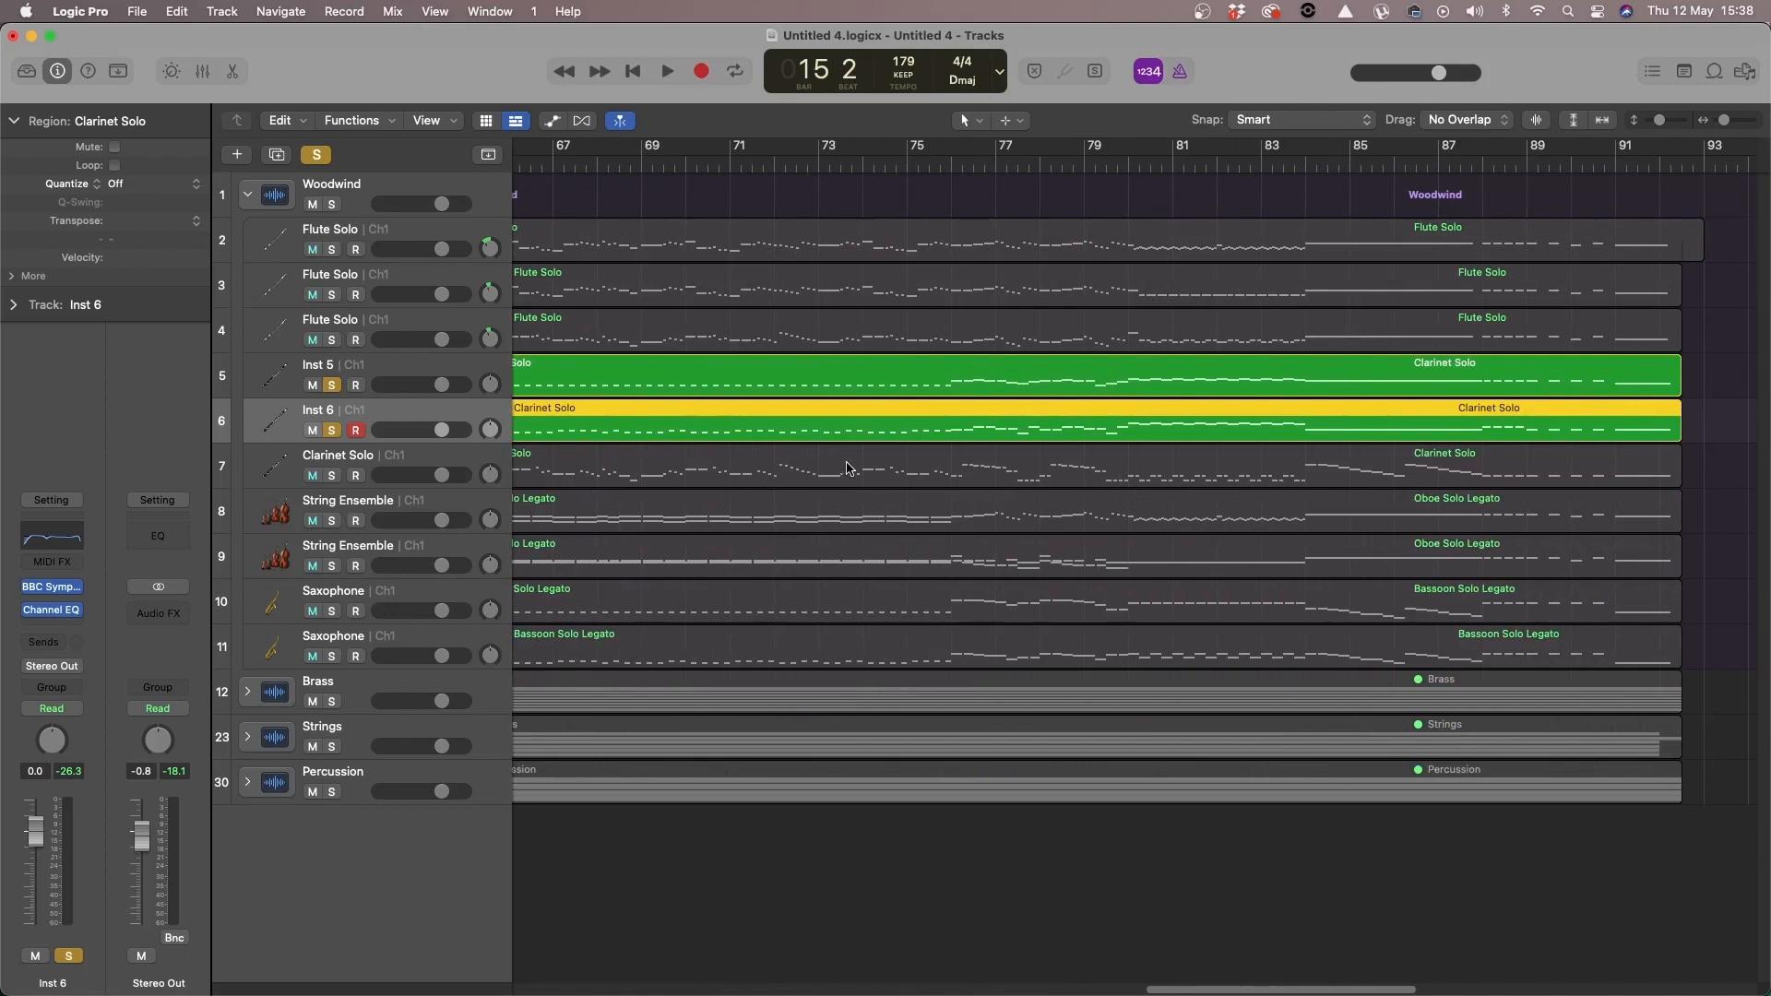
left_click_drag(1192, 989, 556, 916)
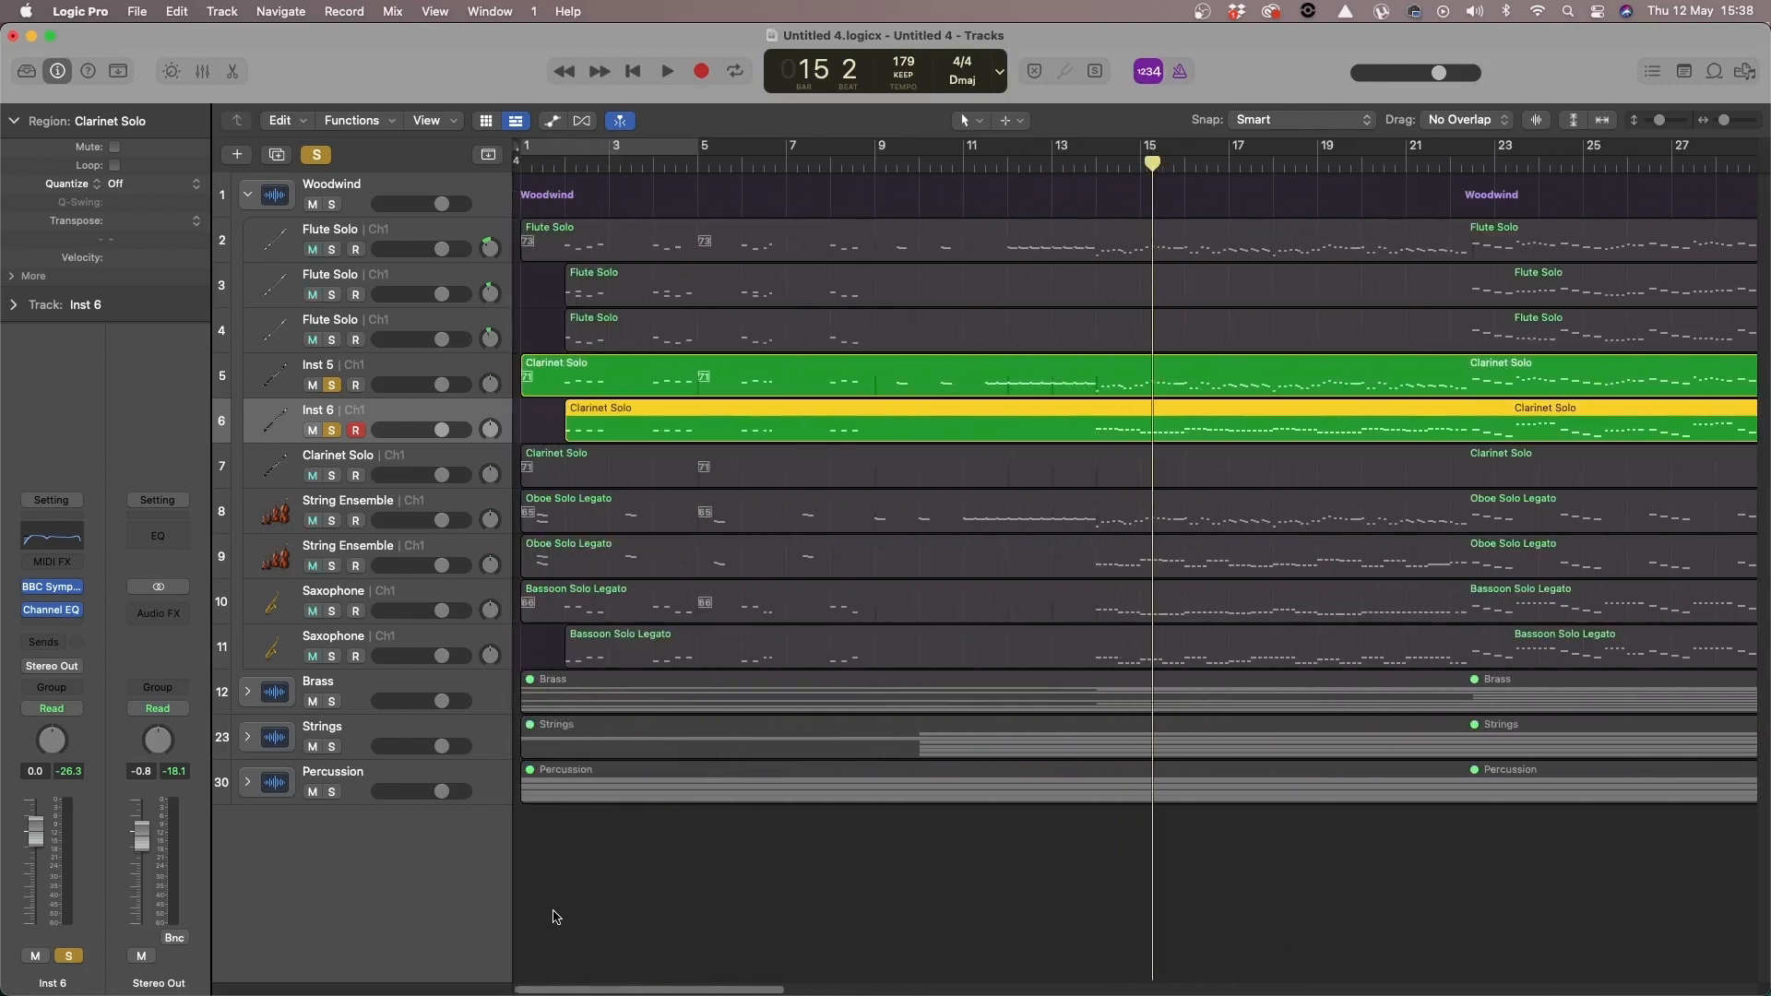
left_click(52, 586)
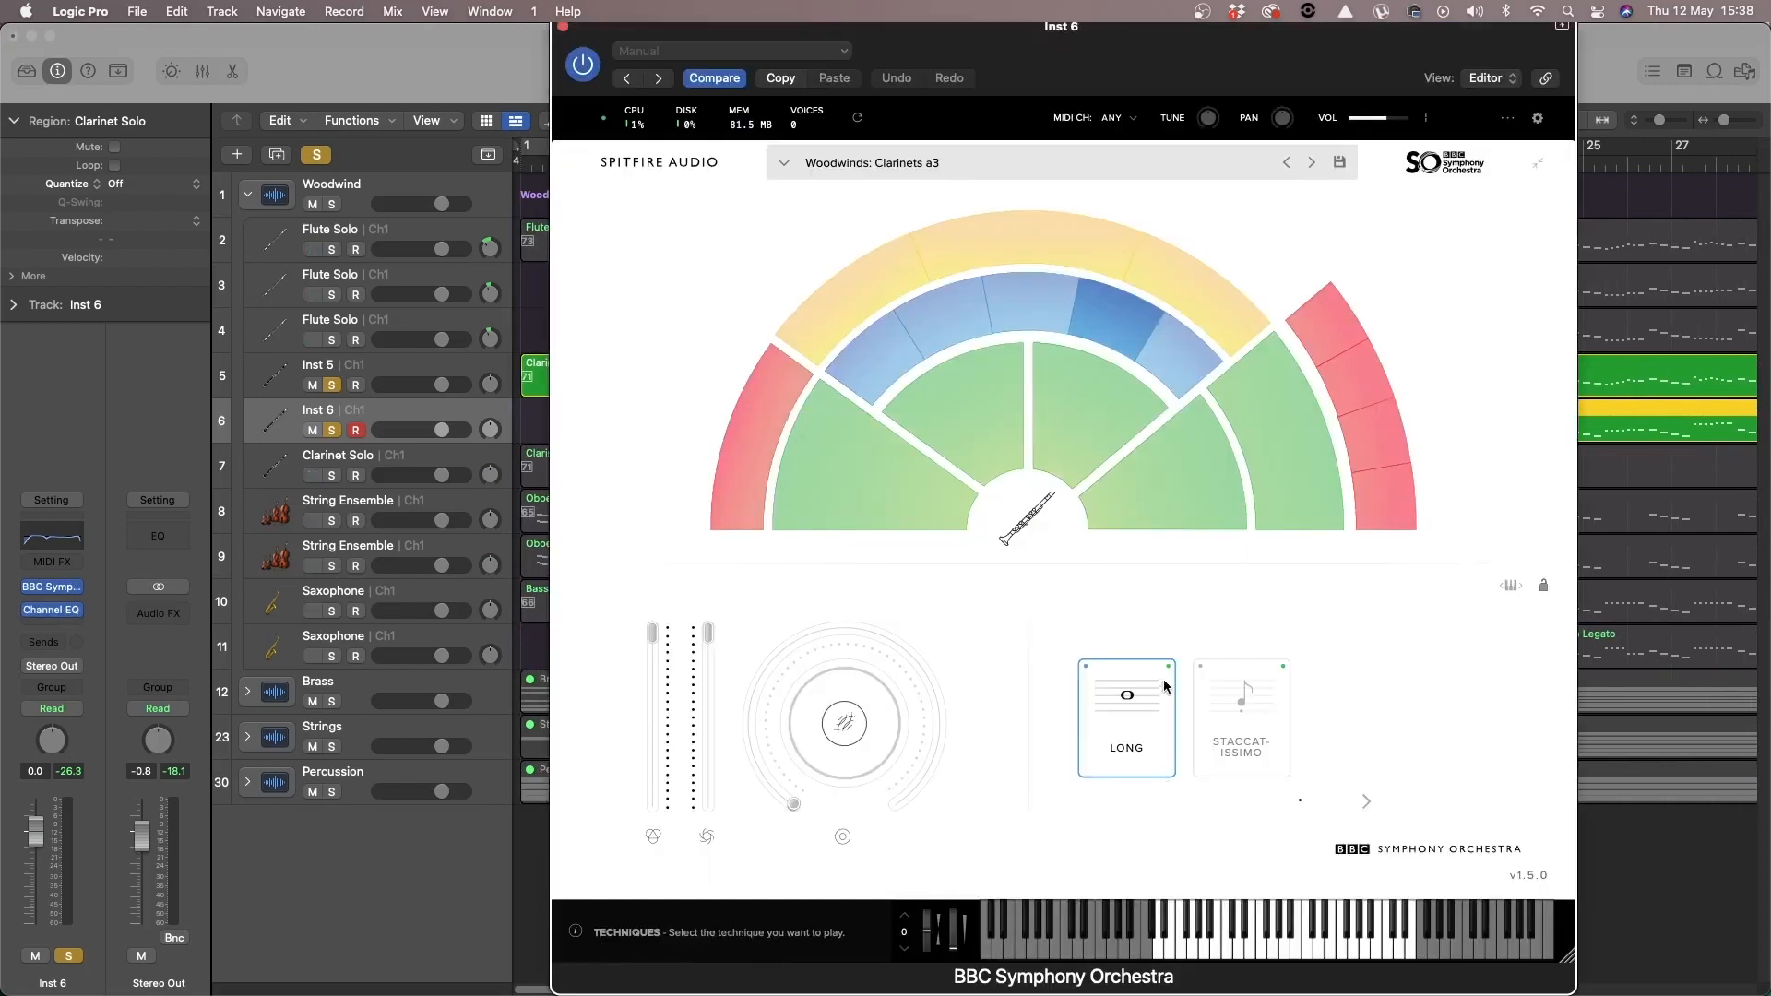
left_click(564, 27)
Step: Play the two clarinets from bar 15 and balance their volumes, the first at about +0.5 dB and the second at -0.1 dB
key("space")
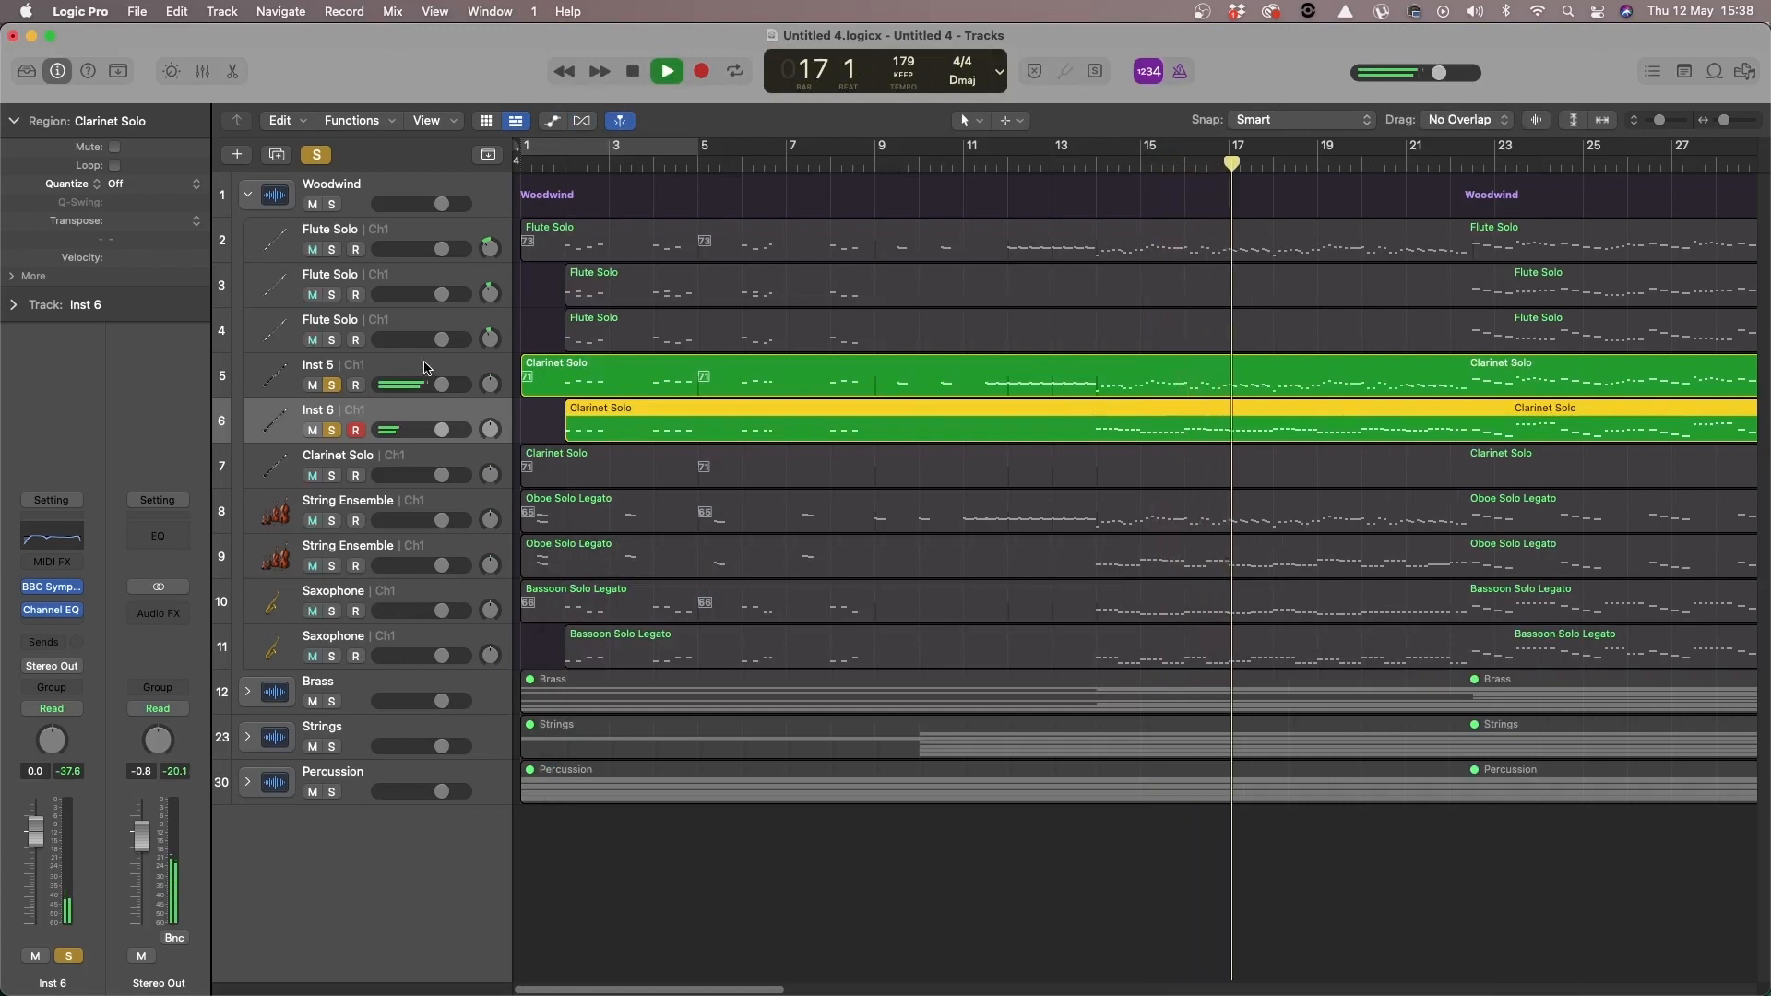
mouse_move(441, 429)
left_mouse_down()
mouse_move(459, 429)
mouse_move(442, 429)
left_mouse_up()
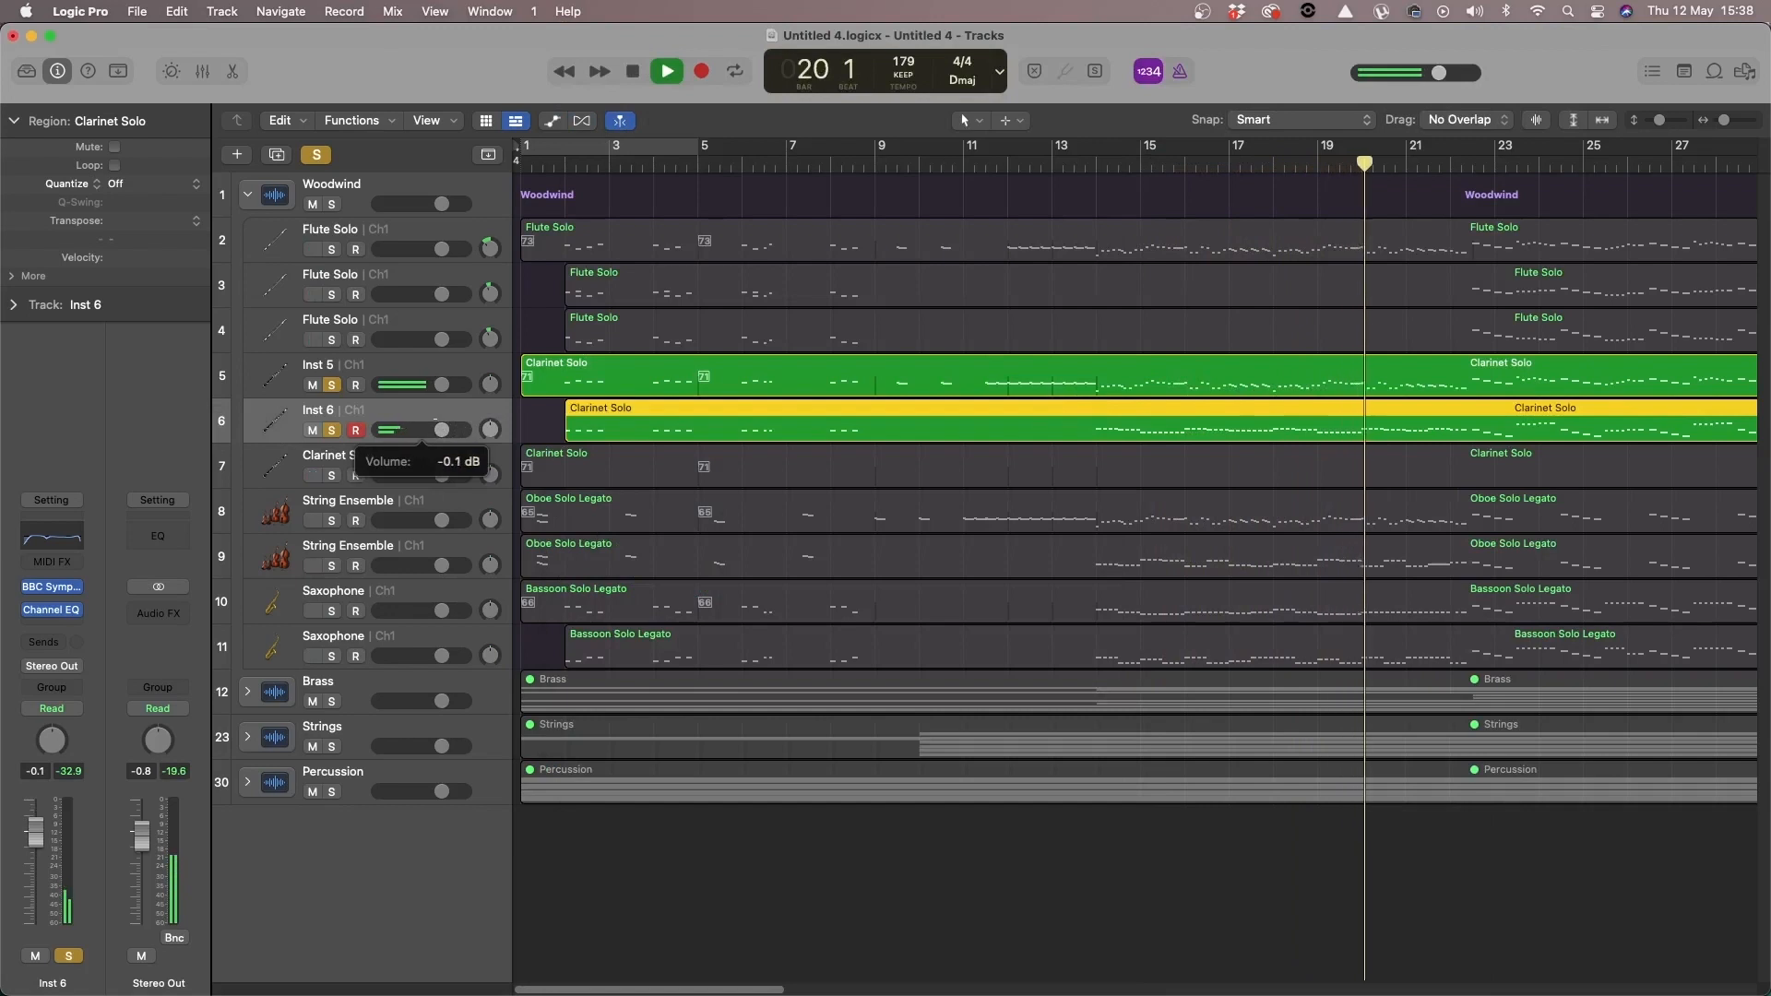
mouse_move(439, 382)
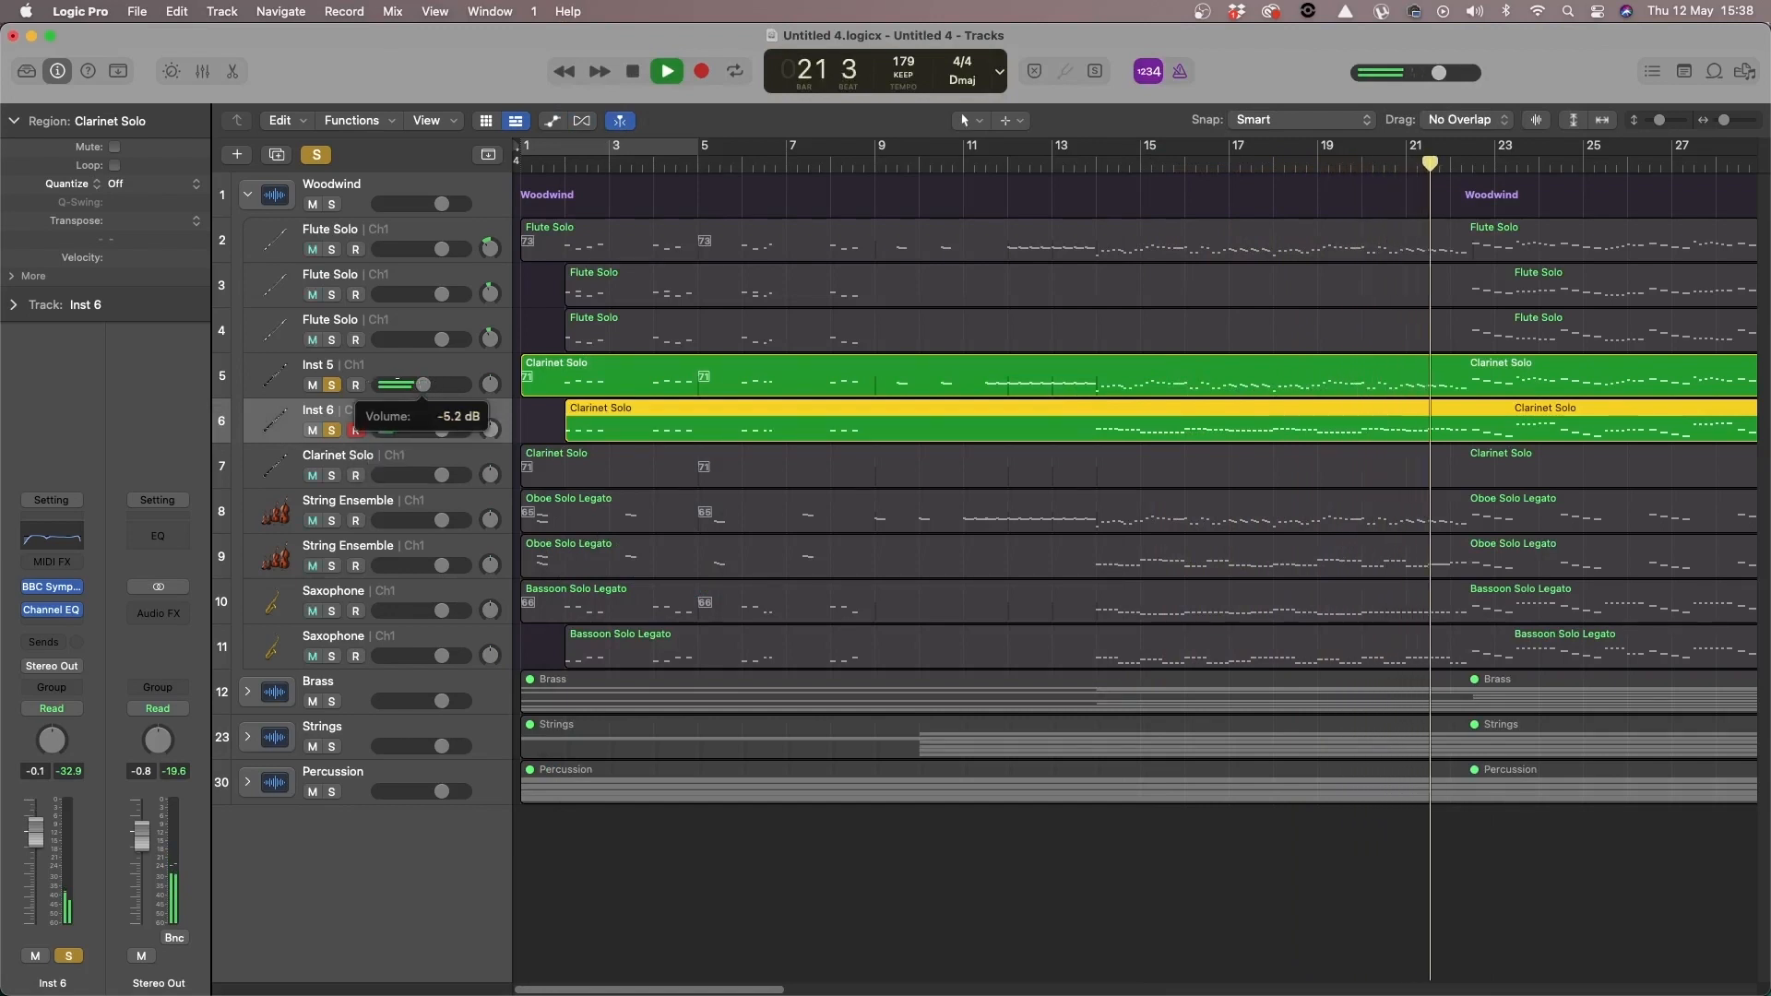
left_click_drag(439, 382, 446, 382)
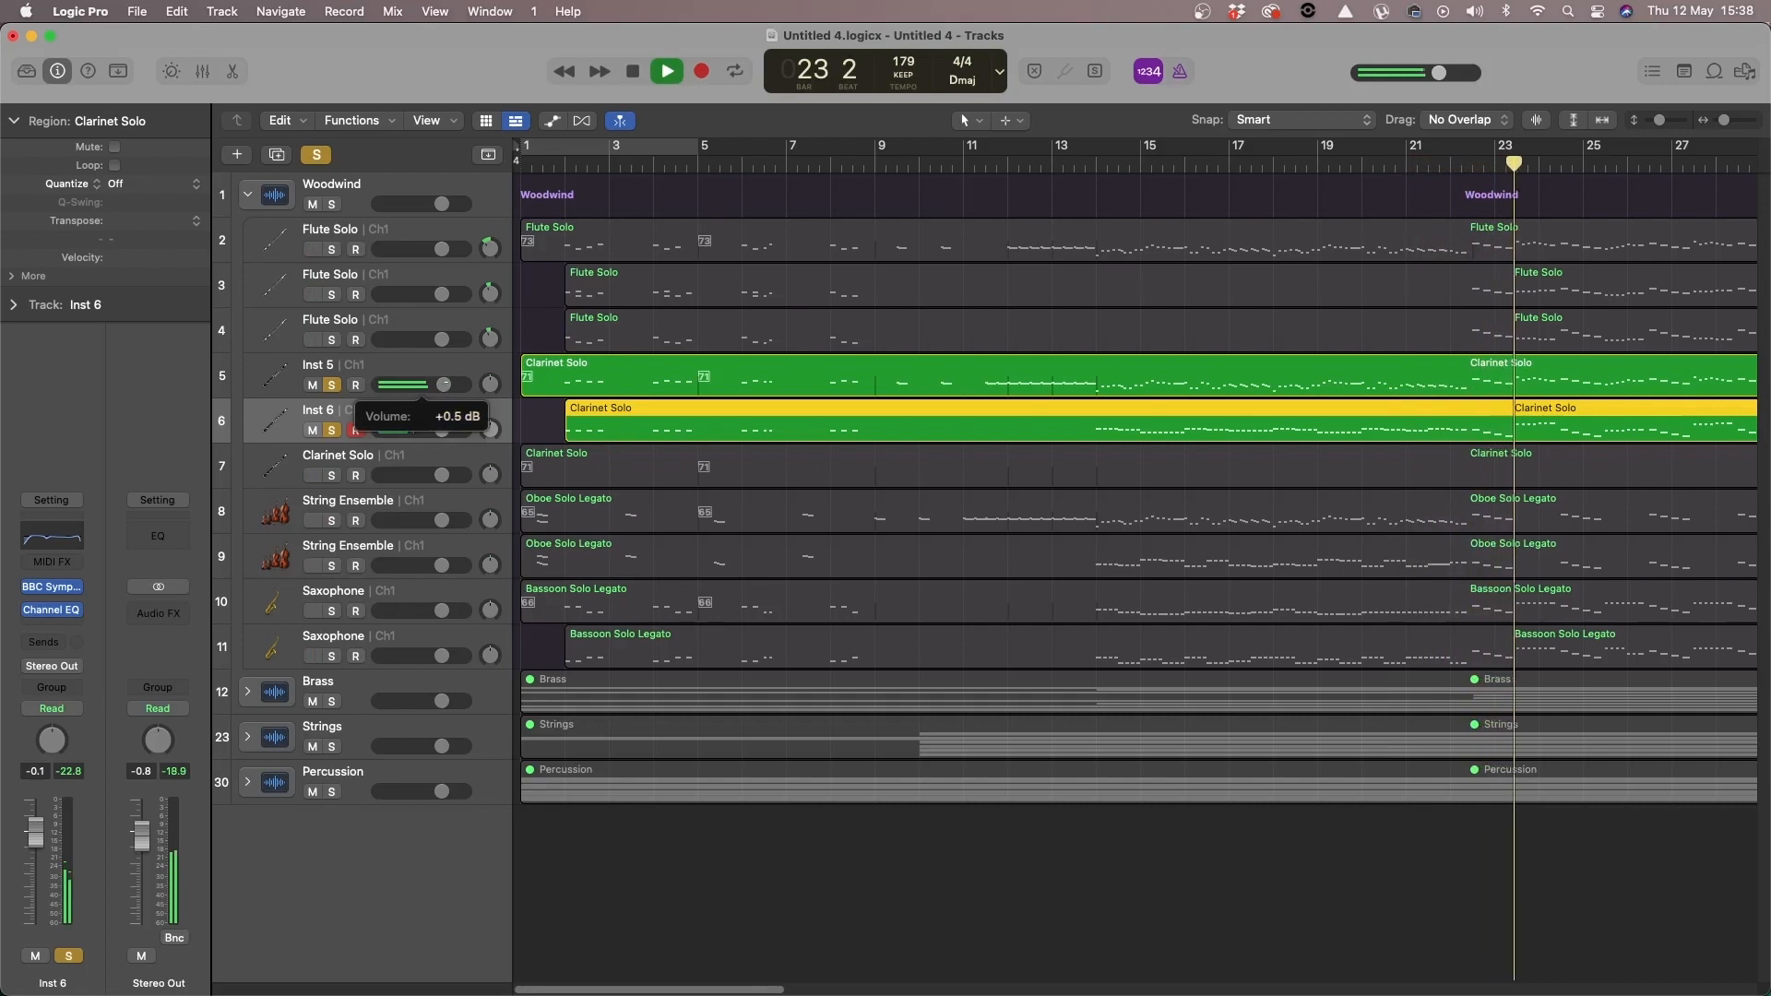
Step: Solo the third clarinet track as well, inspect its Sampler, and replace it with a stereo BBC Symphony Orchestra instrument
left_click(420, 484)
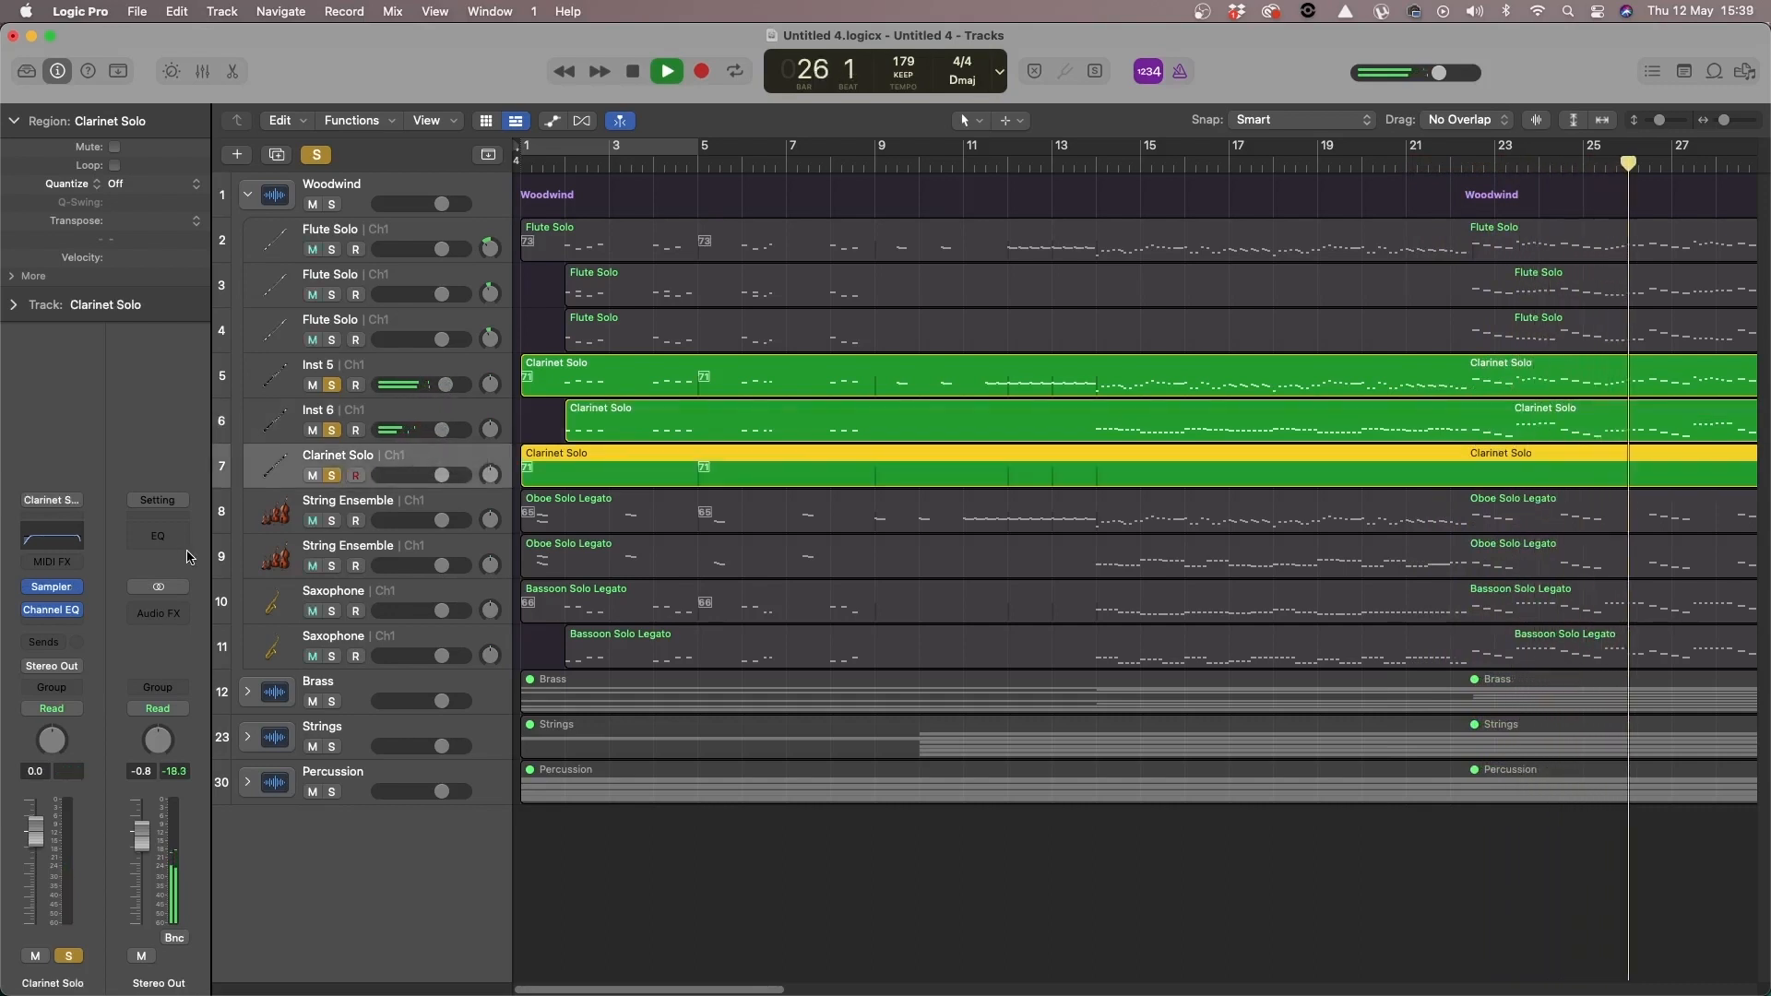
mouse_move(55, 590)
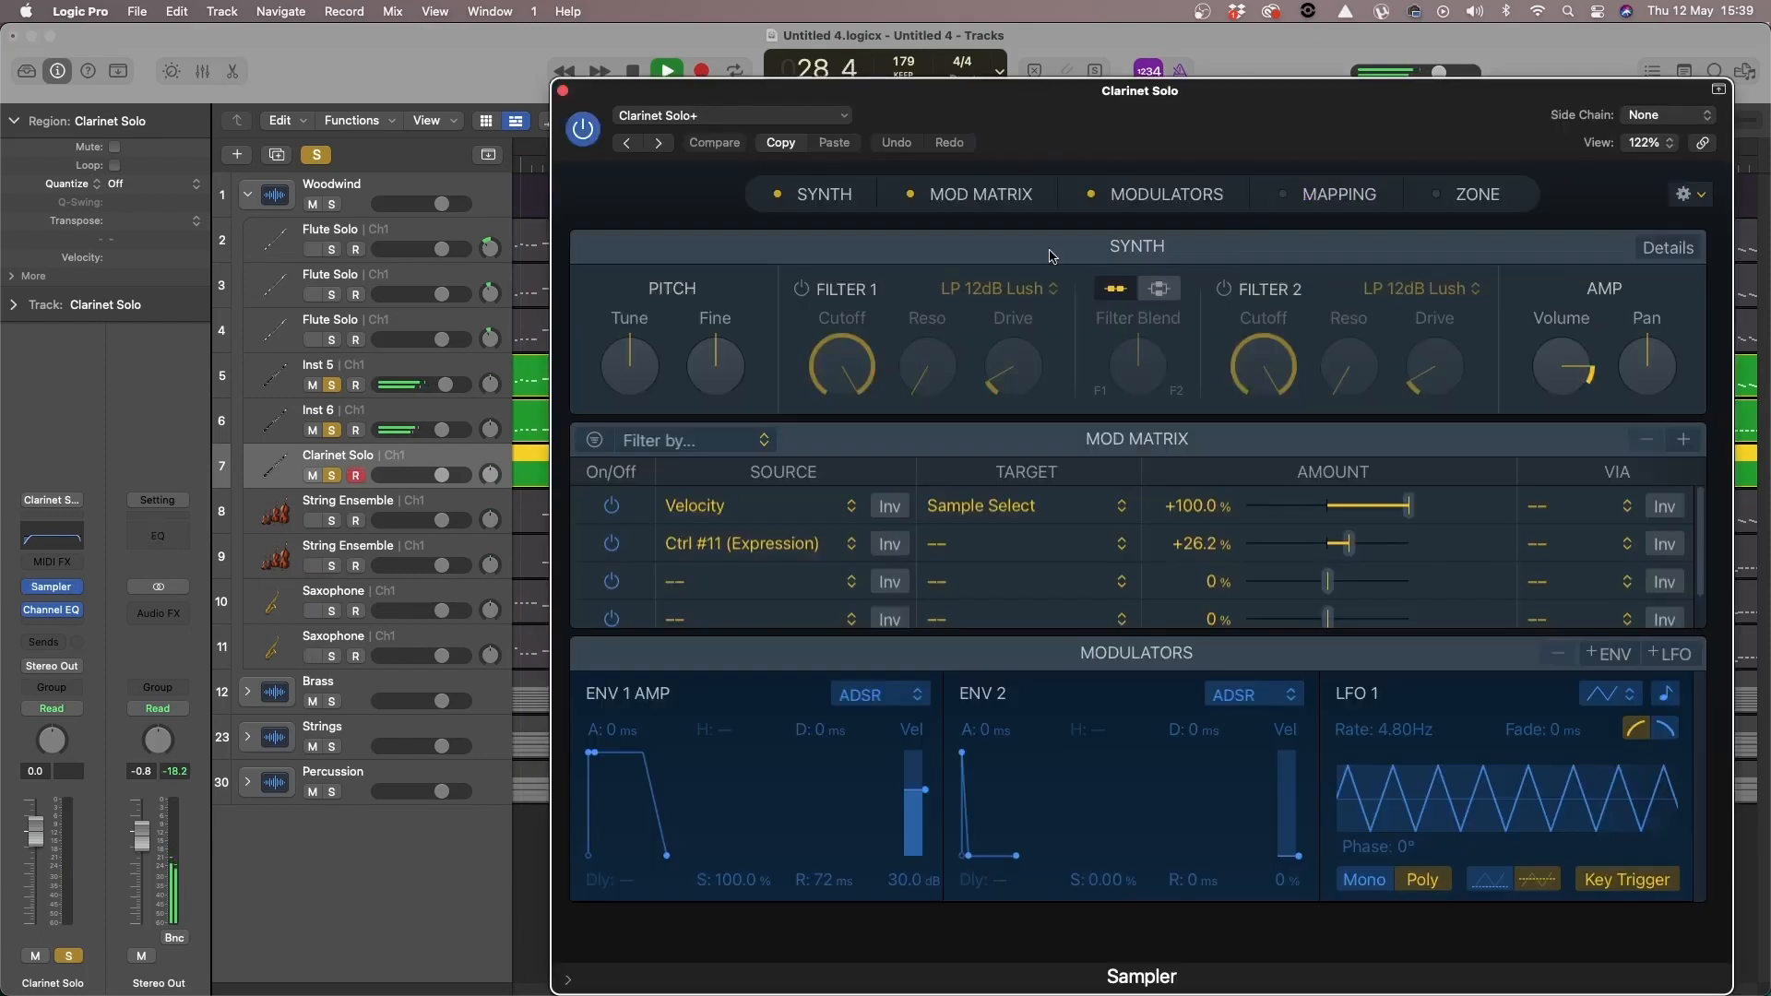
left_click(564, 92)
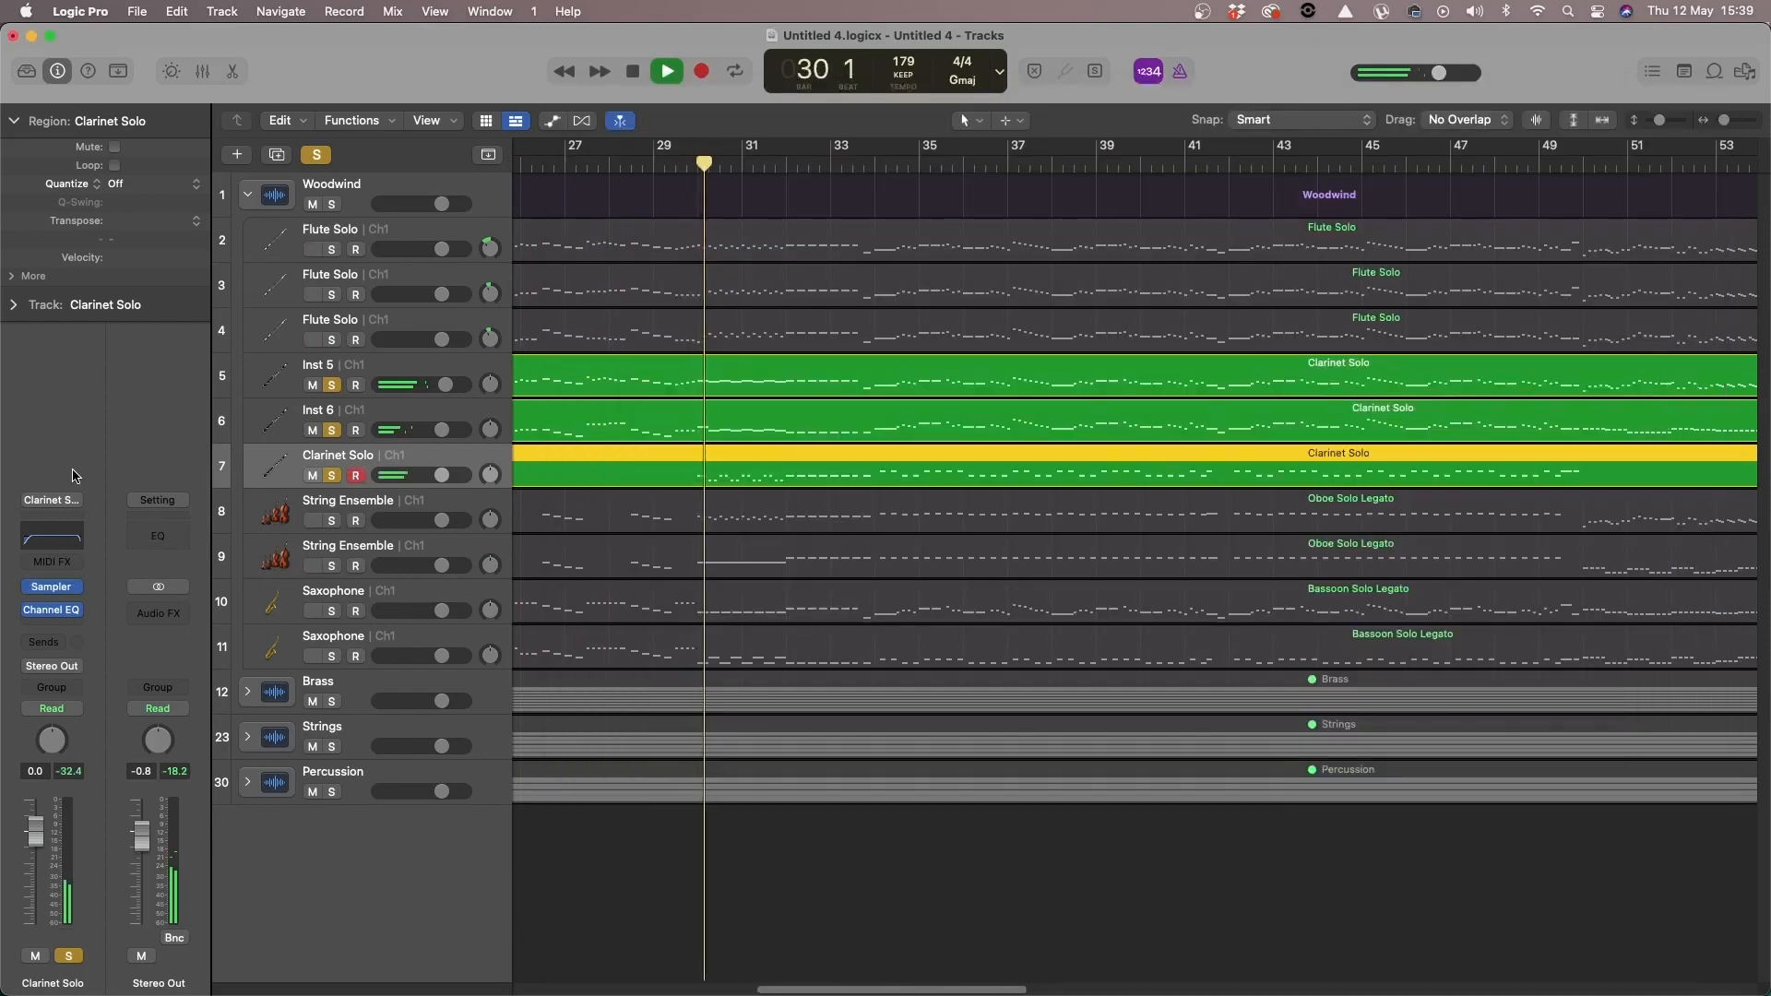
left_click(53, 587)
mouse_move(177, 356)
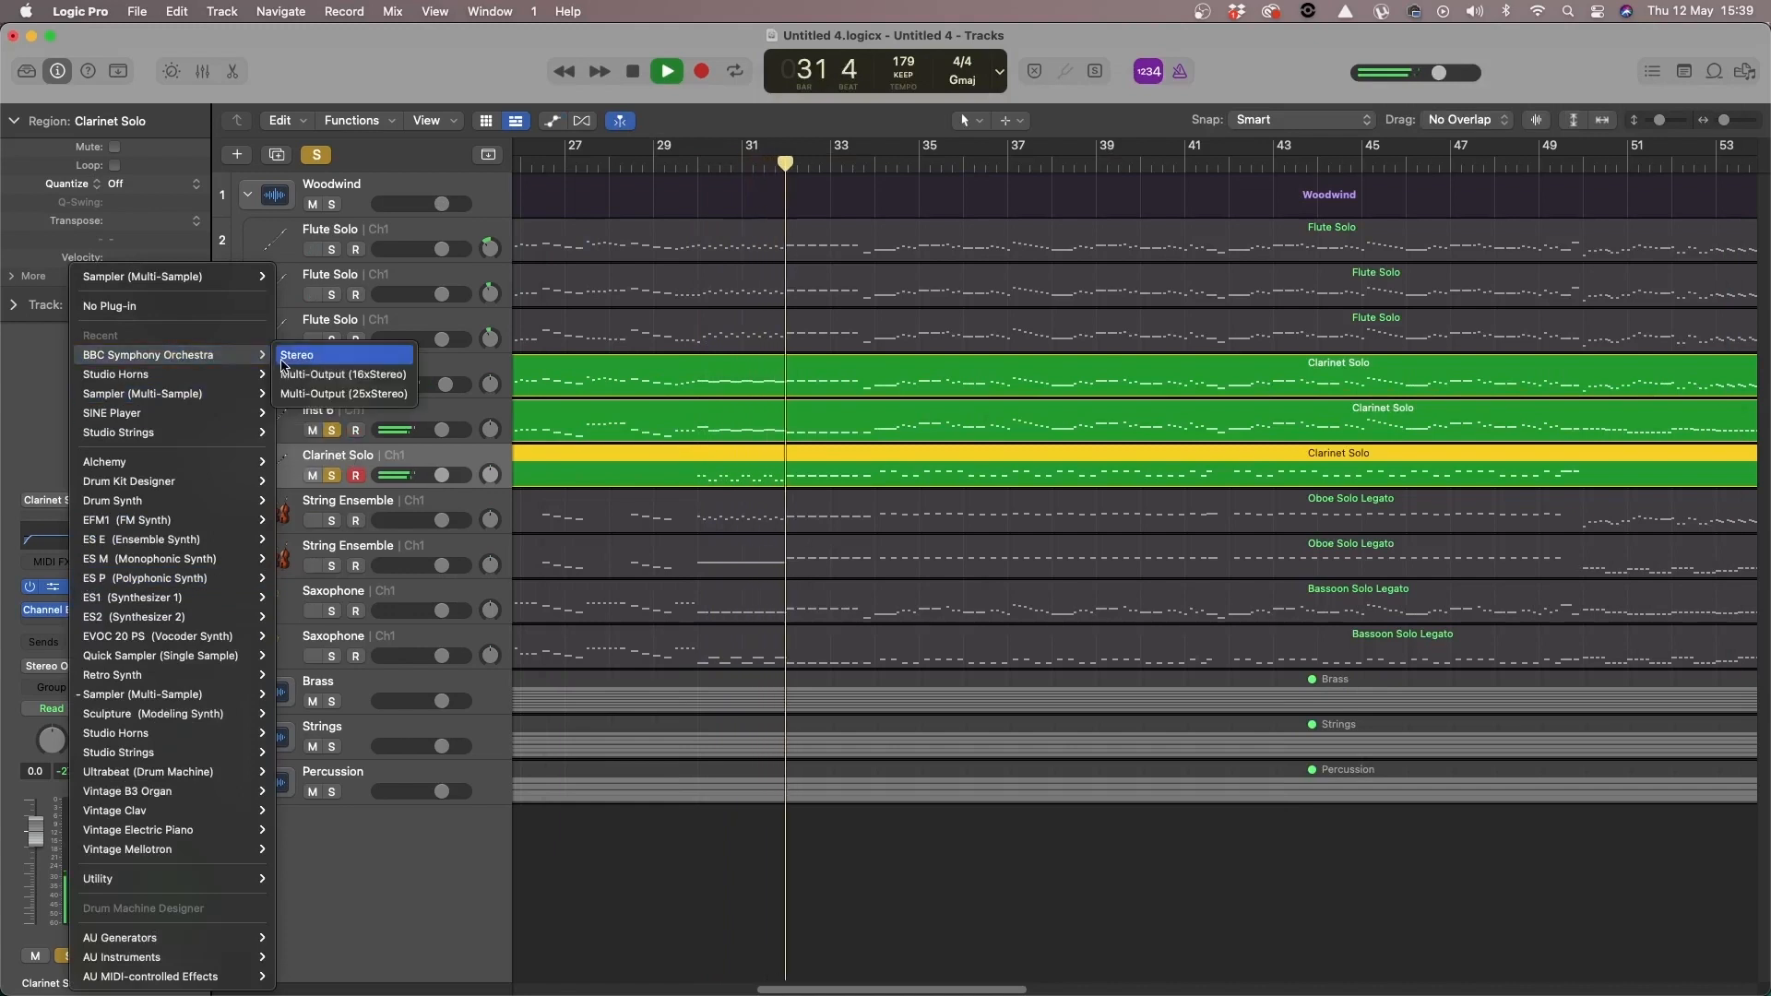
left_click(300, 356)
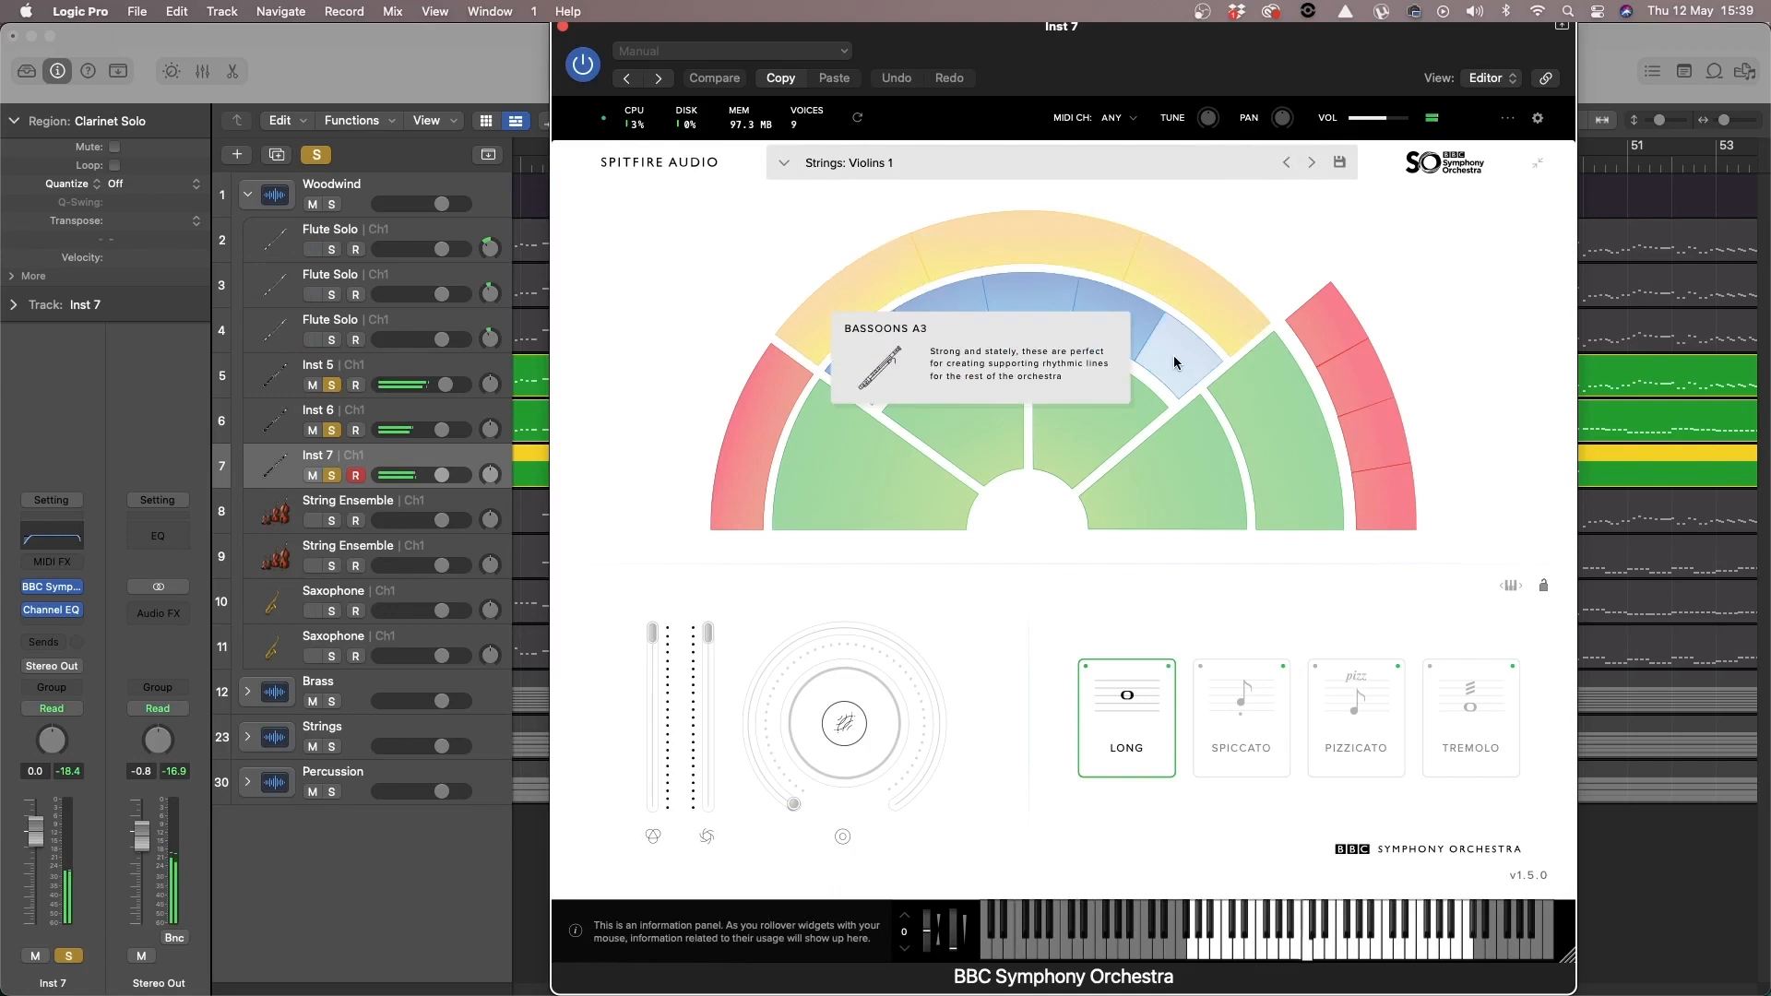
Step: Load Woodwinds: Clarinets a3 with the Staccatissimo technique on the third clarinet track and listen to all three clarinets up to bar 44
left_click(1103, 316)
left_click(1255, 717)
left_click(564, 28)
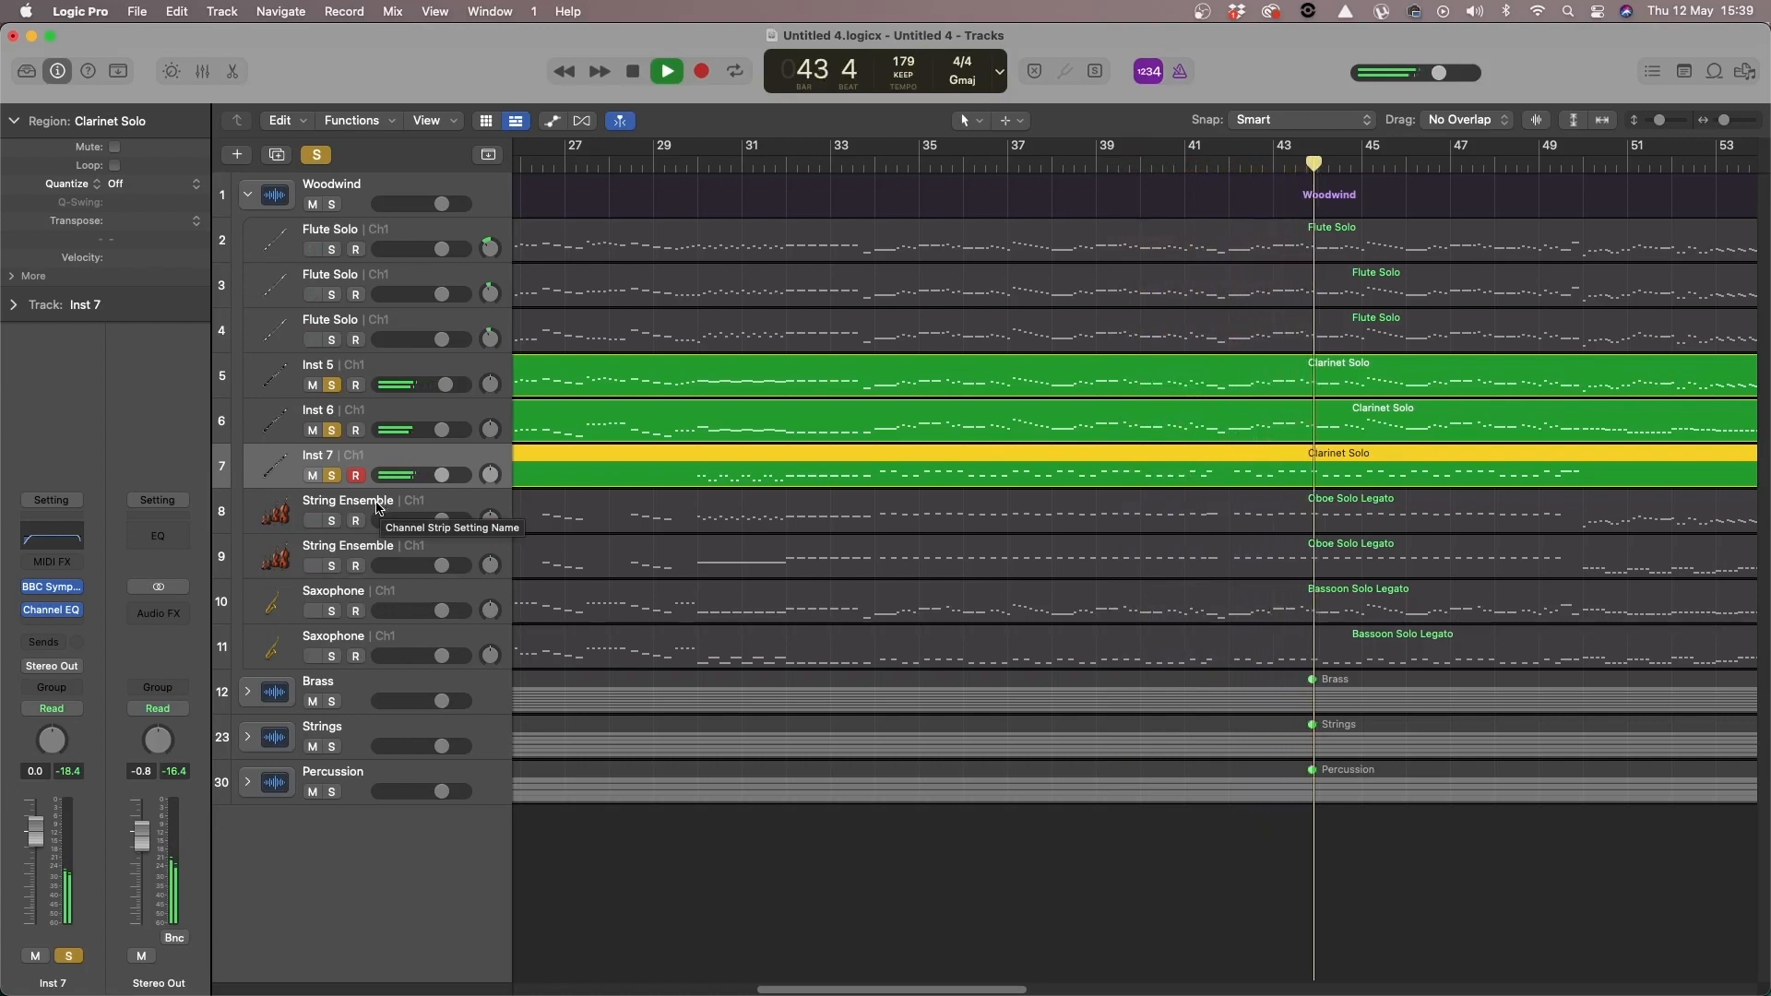
key("space")
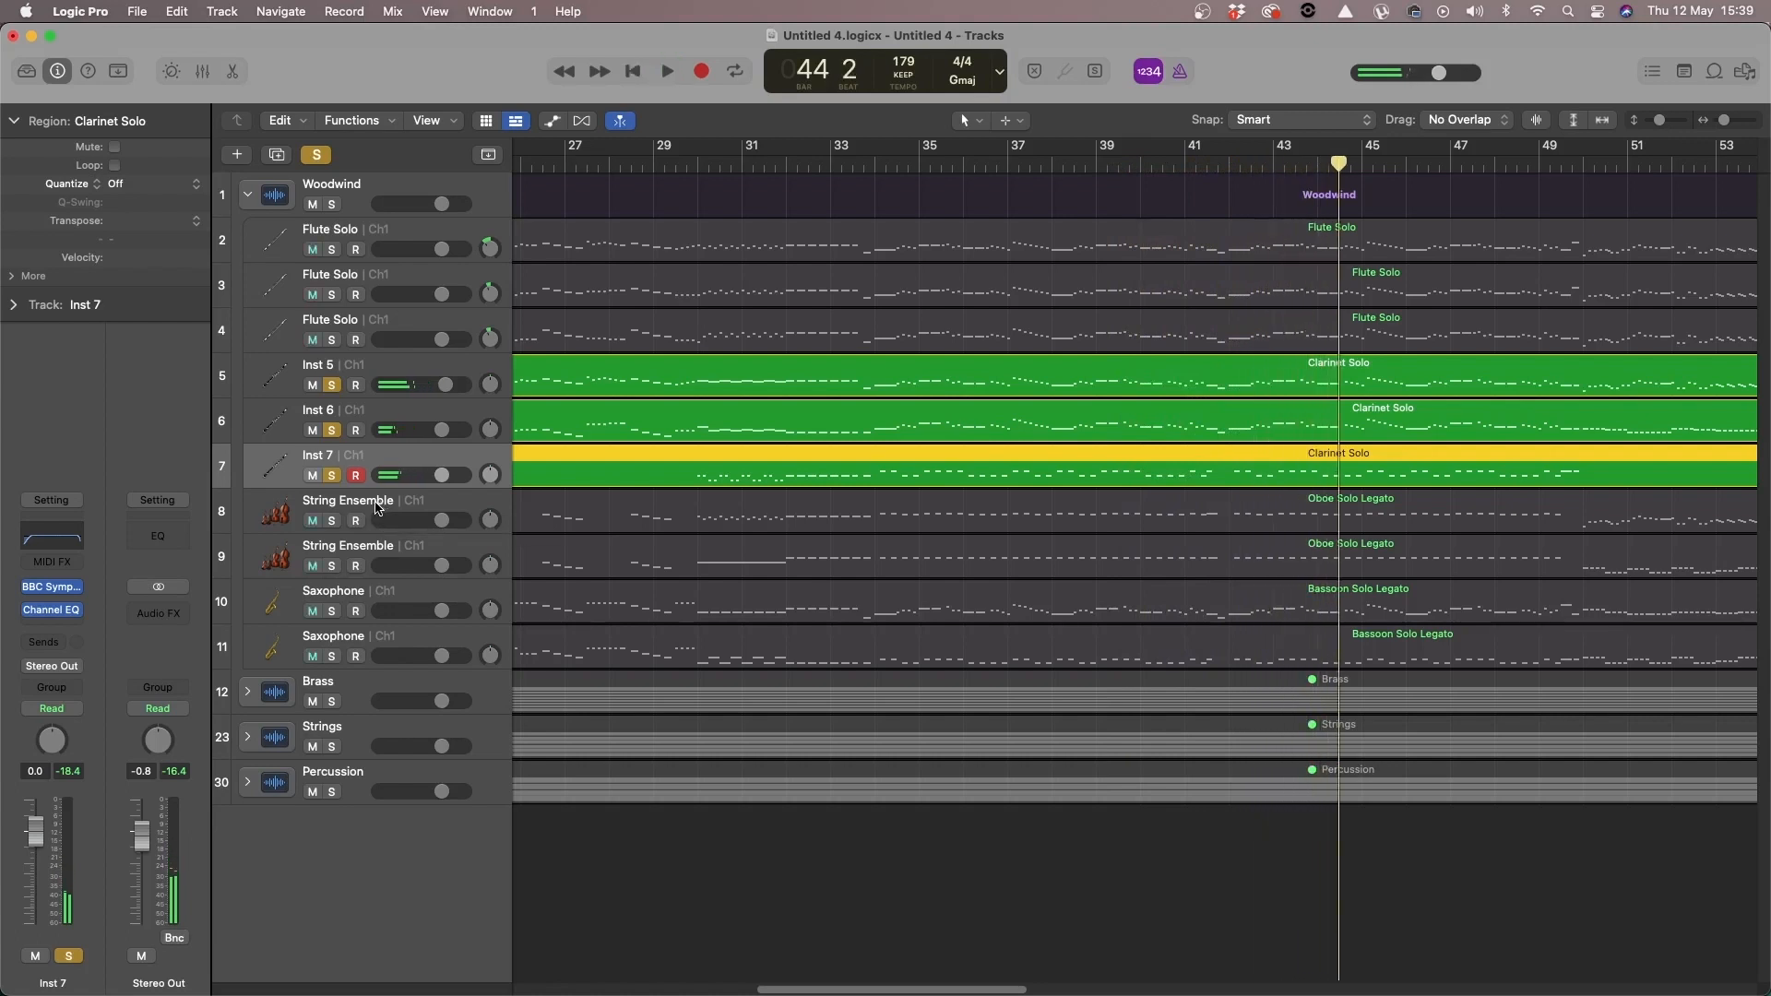